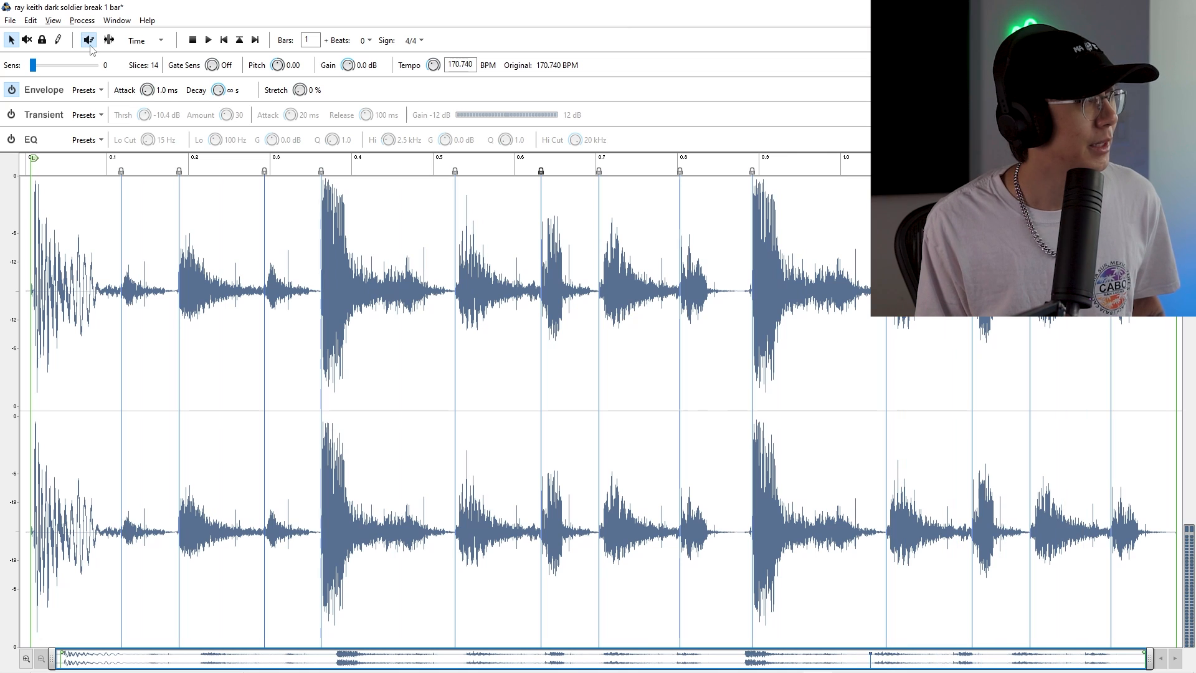
# Enable preview and set the preview tempo to 84 BPM
pyautogui.click(91, 42)
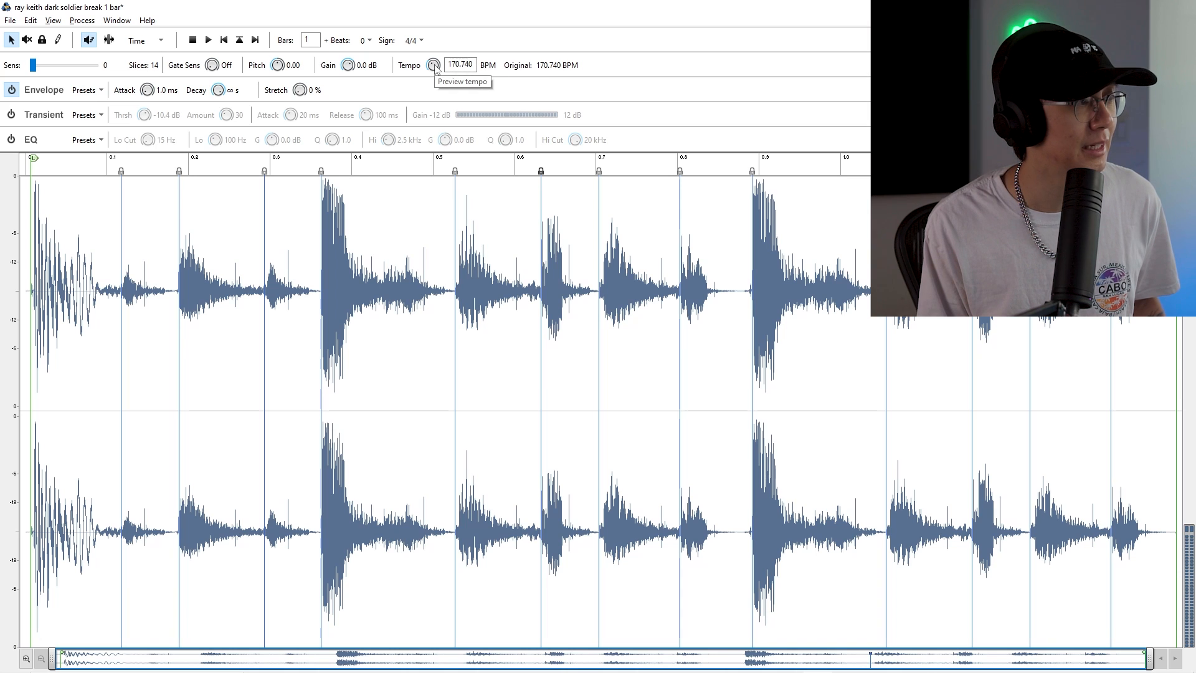
pyautogui.moveTo(434, 64); pyautogui.dragTo(439, 125)
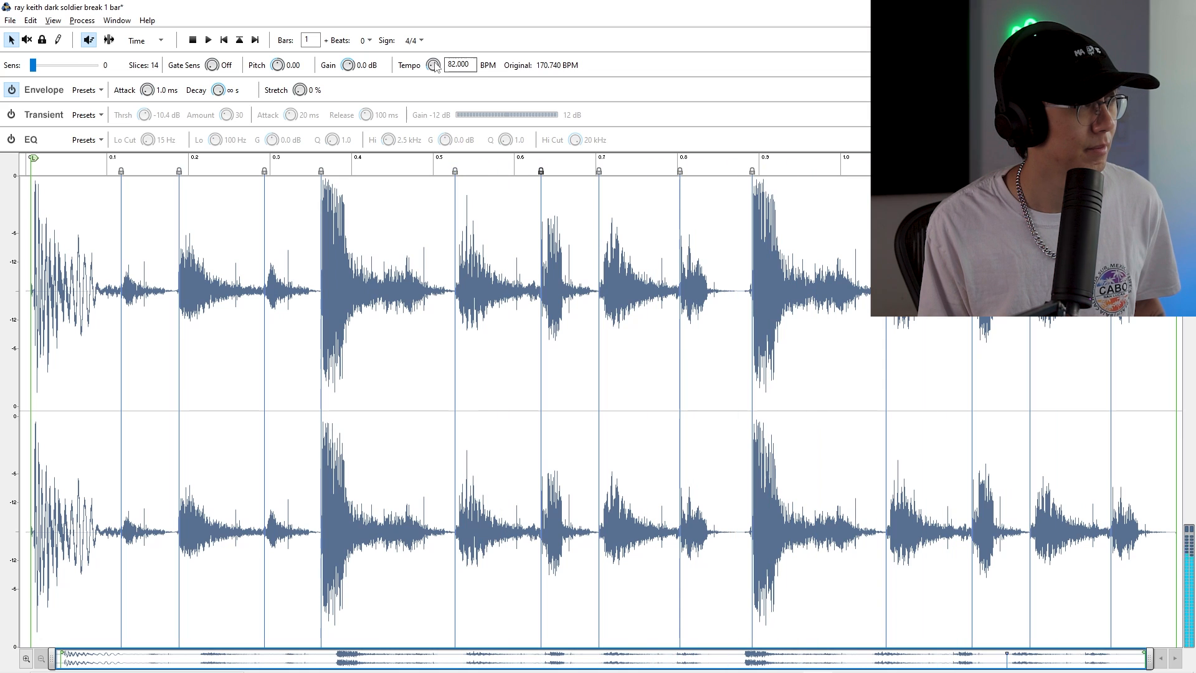
pyautogui.scroll(1, 434, 66)
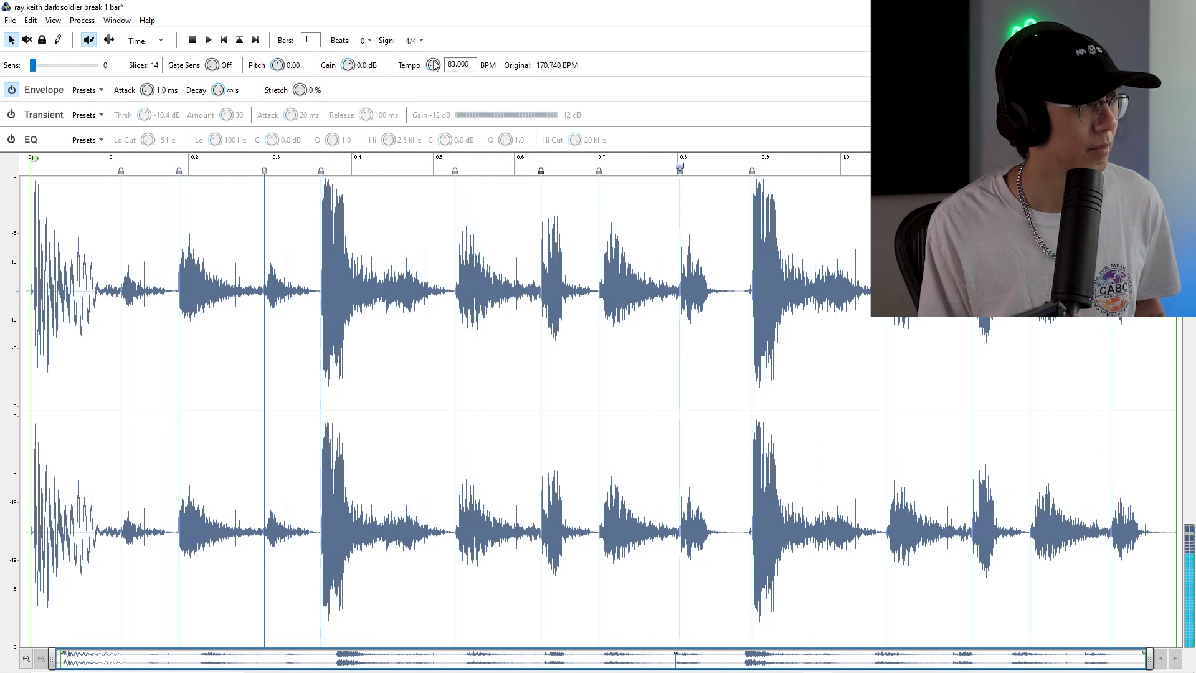
pyautogui.scroll(1, 434, 66)
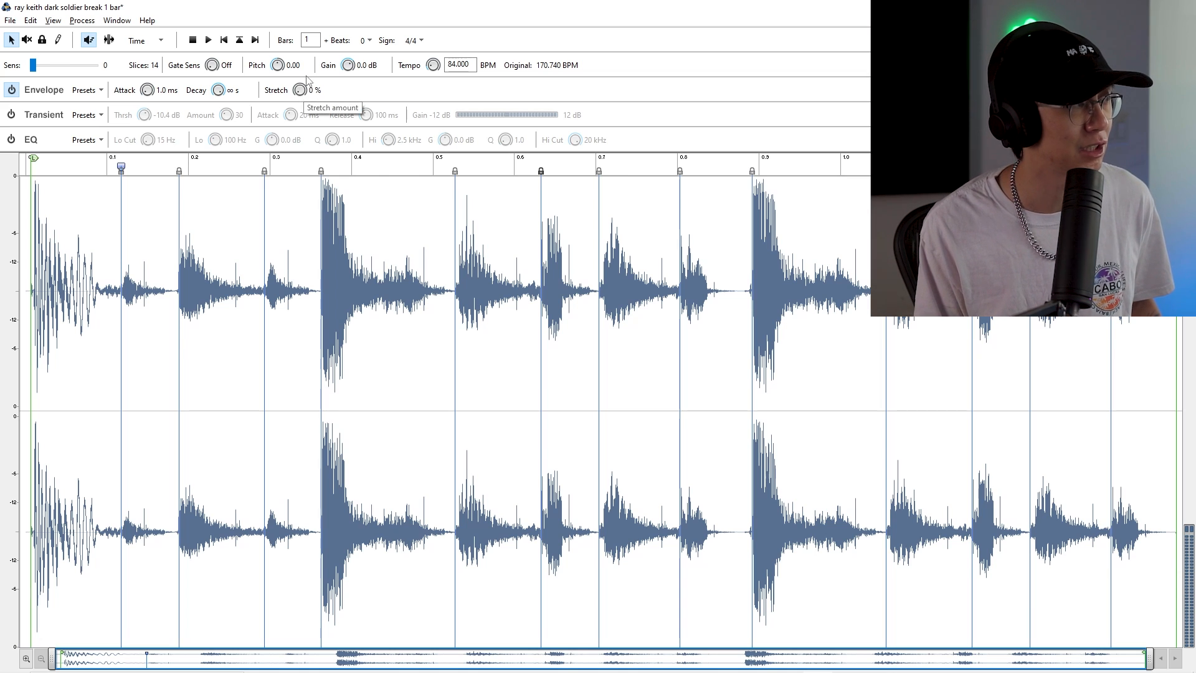
# Set the preview stretch amount to 100%
pyautogui.moveTo(300, 92); pyautogui.dragTo(290, 3)
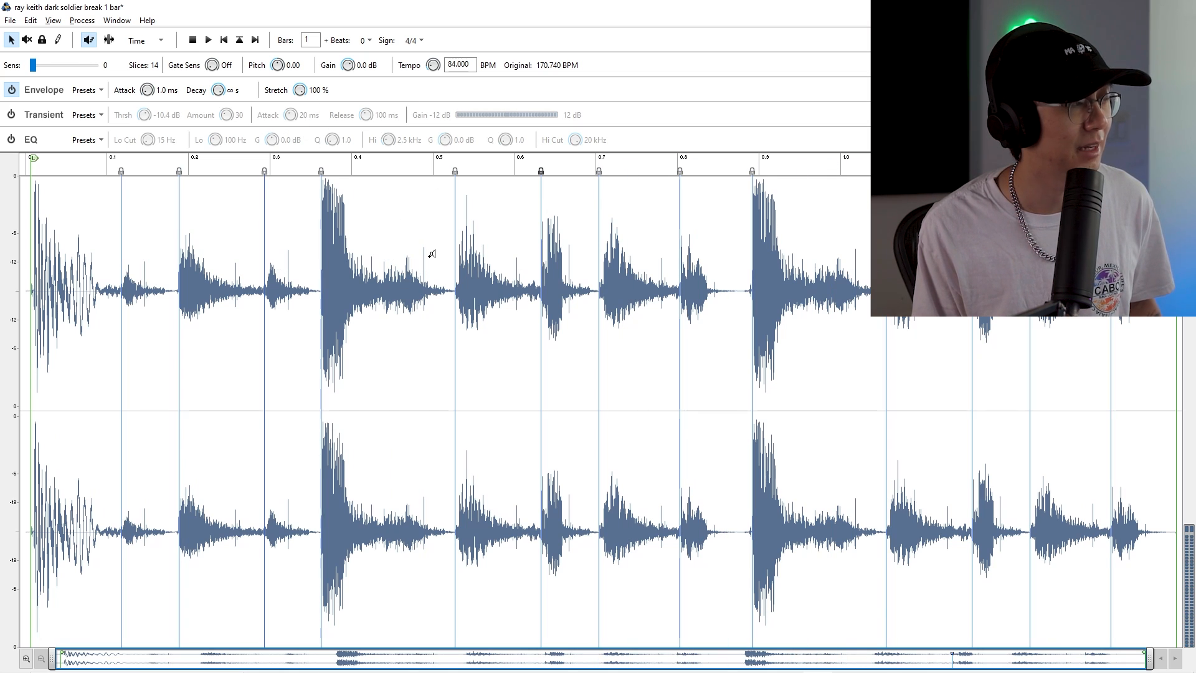
pyautogui.moveTo(300, 90); pyautogui.dragTo(232, 467)
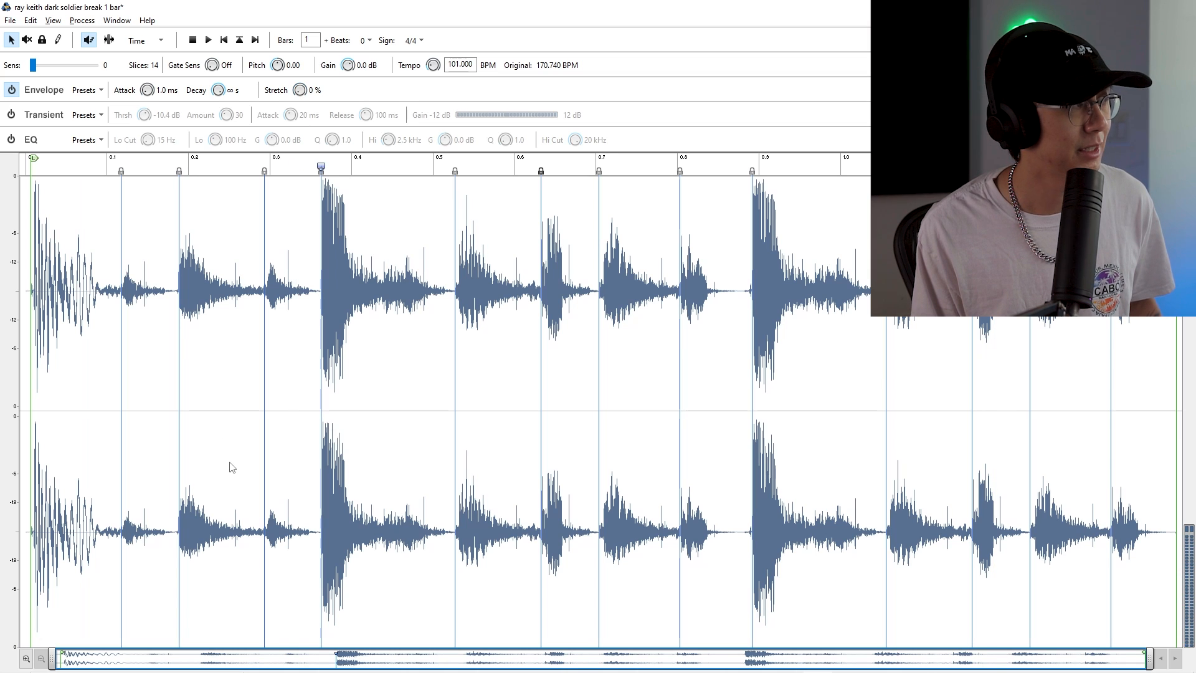
pyautogui.doubleClick(300, 90)
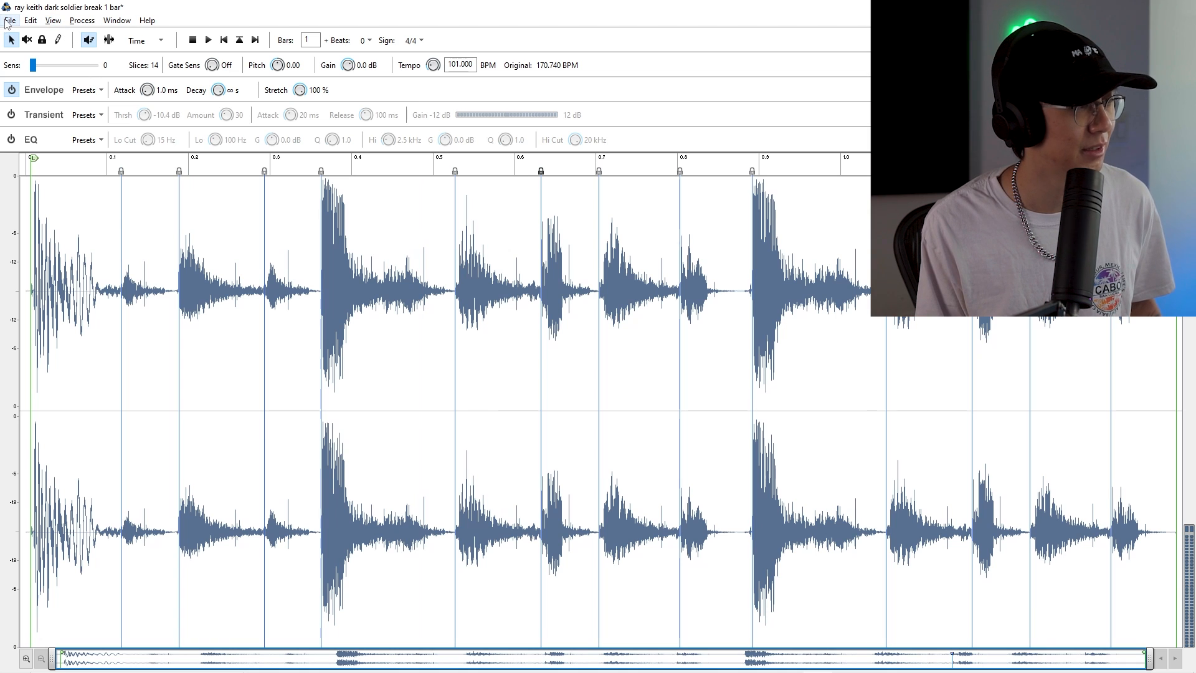
# Switch to Ableton Live and enlarge the session clip grid area
pyautogui.hotkey('alt', 'Tab')
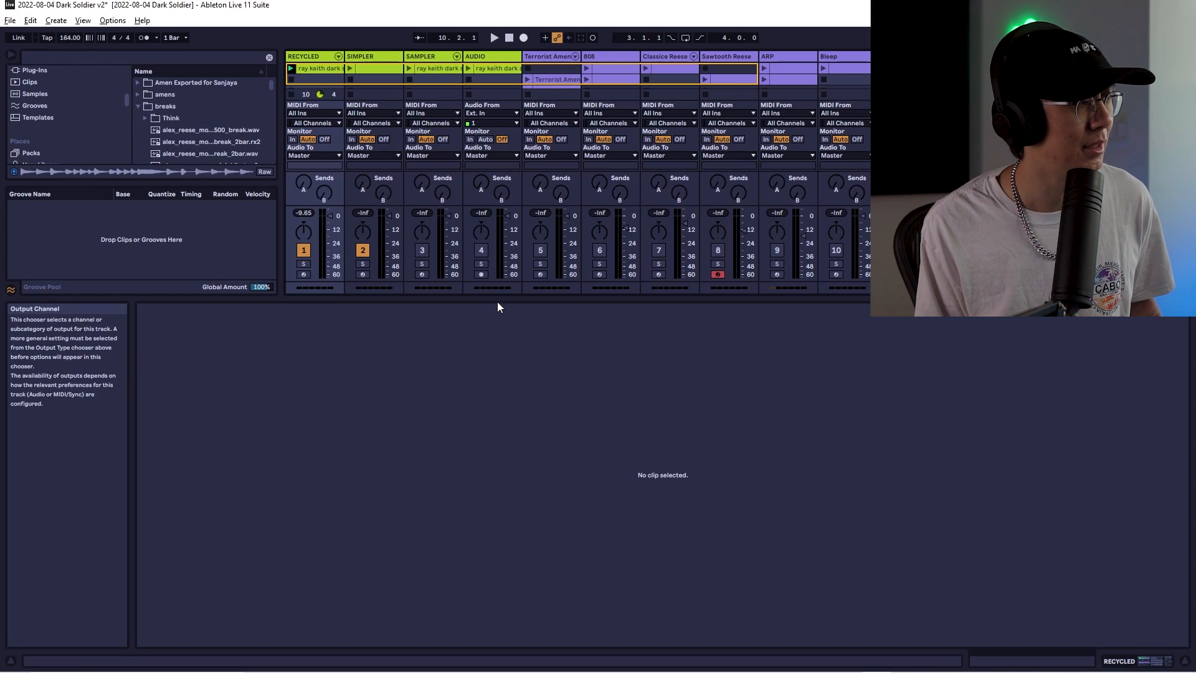
pyautogui.moveTo(500, 298); pyautogui.dragTo(515, 513)
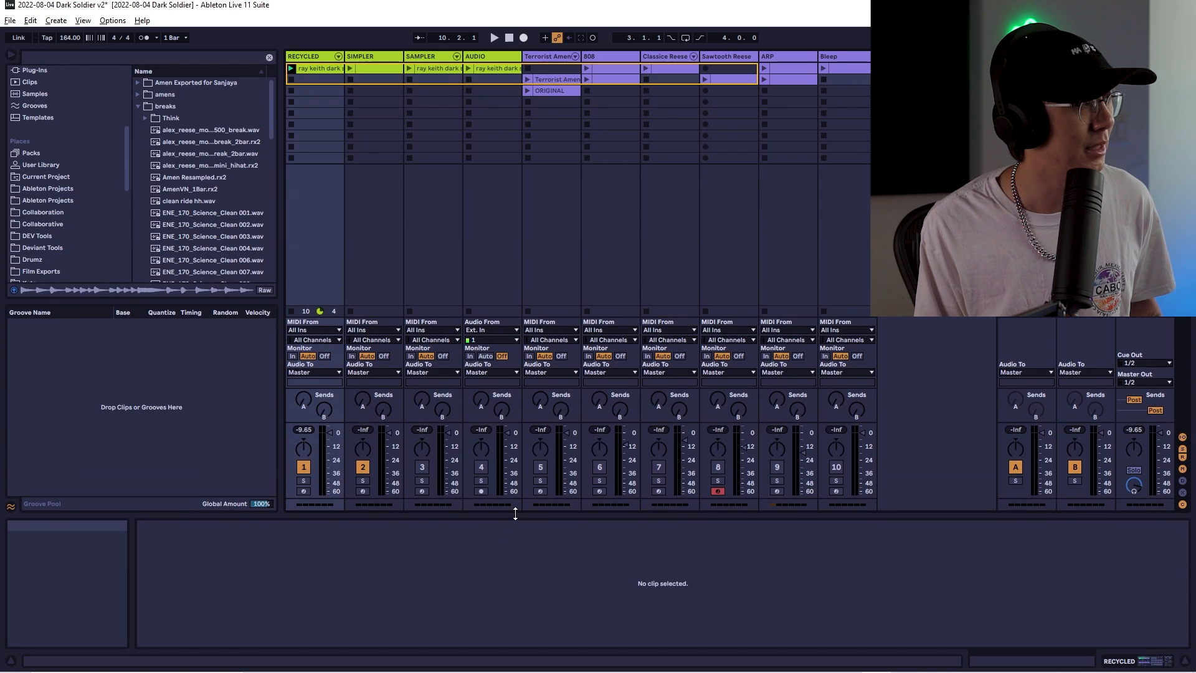
pyautogui.click(222, 163)
pyautogui.rightClick(222, 163)
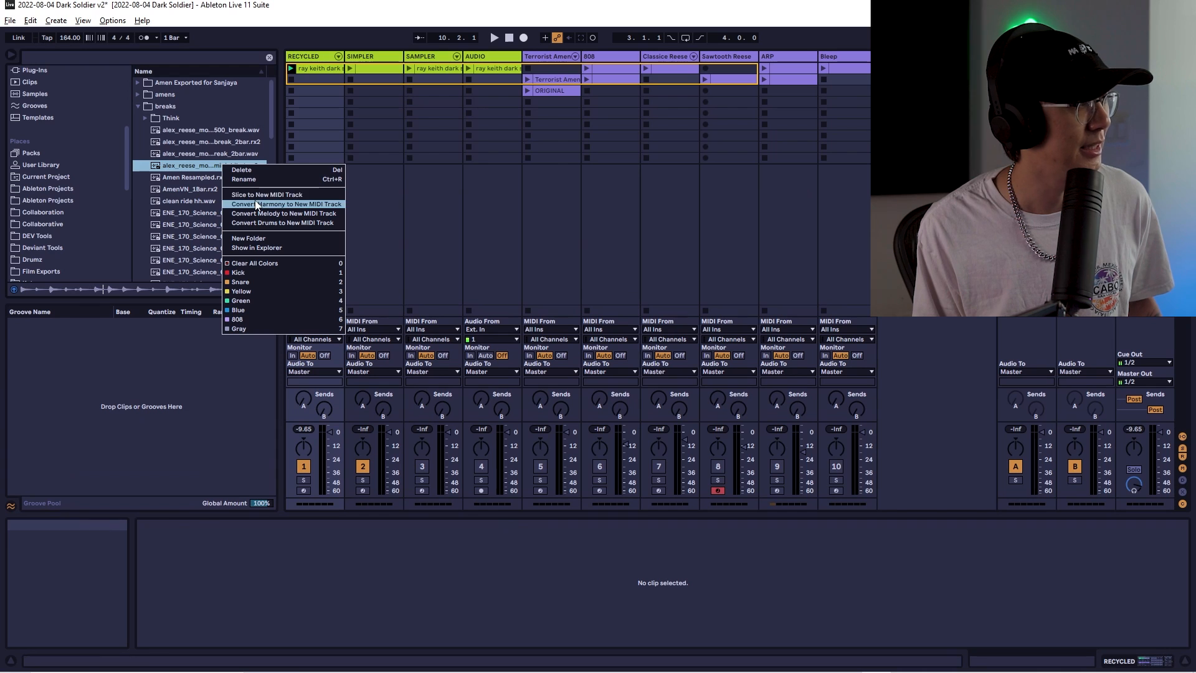
pyautogui.click(290, 14)
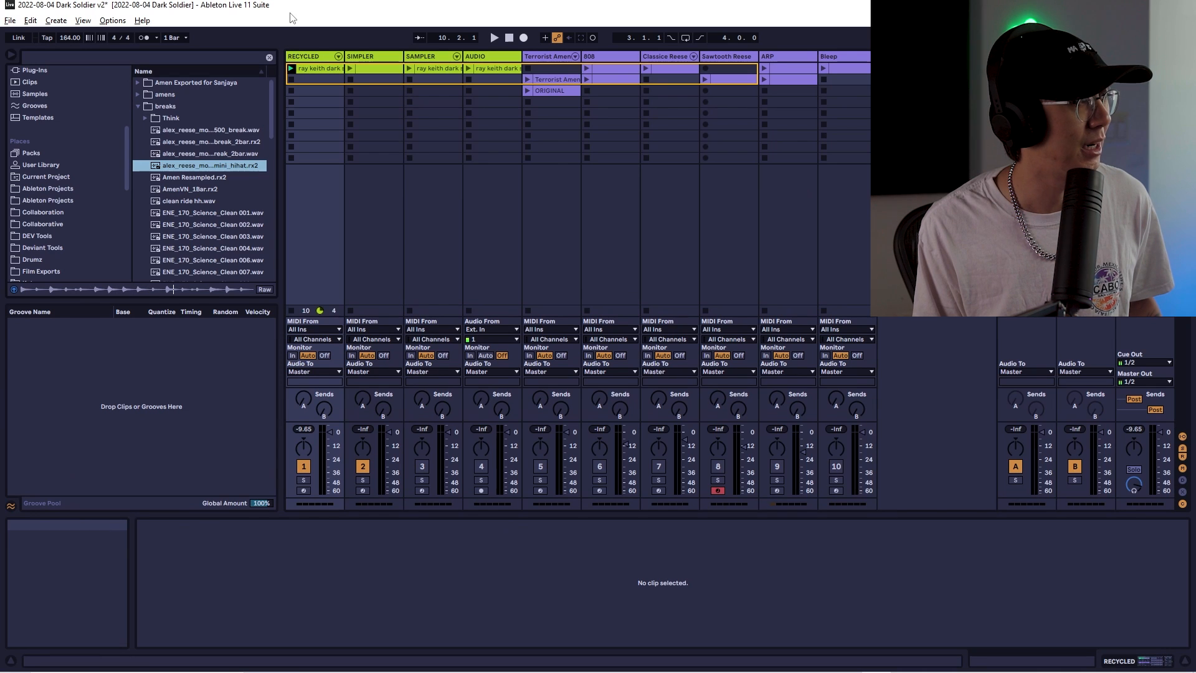
# Select the RECYCLED track and open its Drum Rack device
pyautogui.click(316, 56)
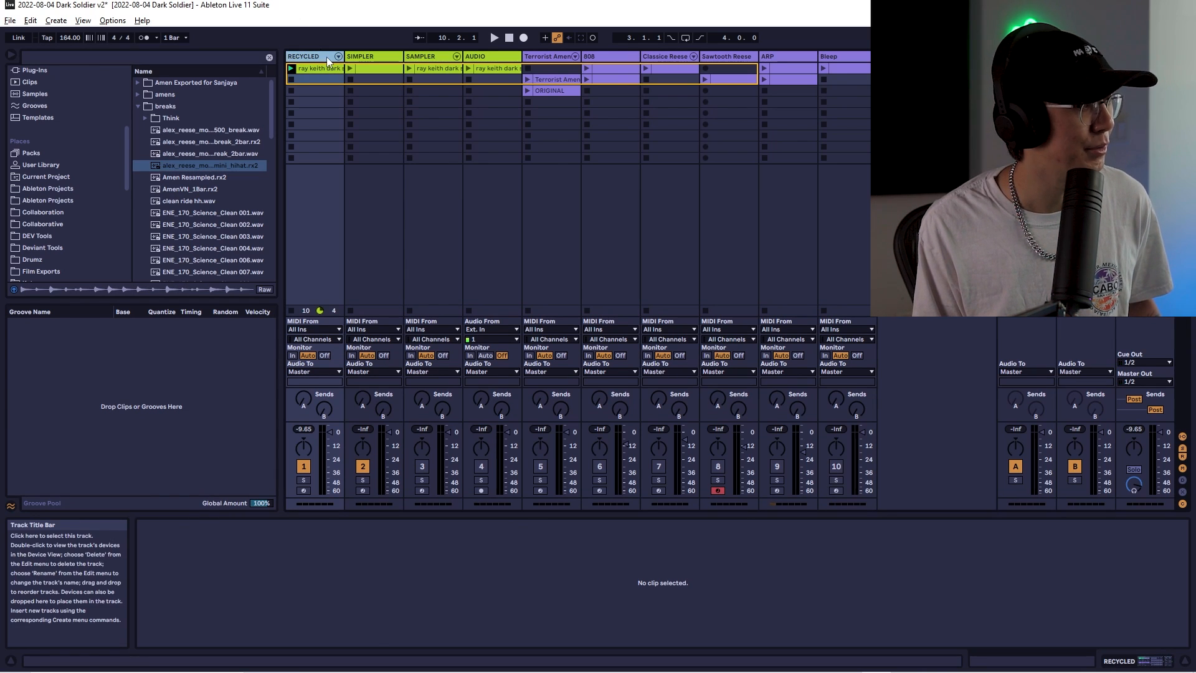
pyautogui.doubleClick(326, 58)
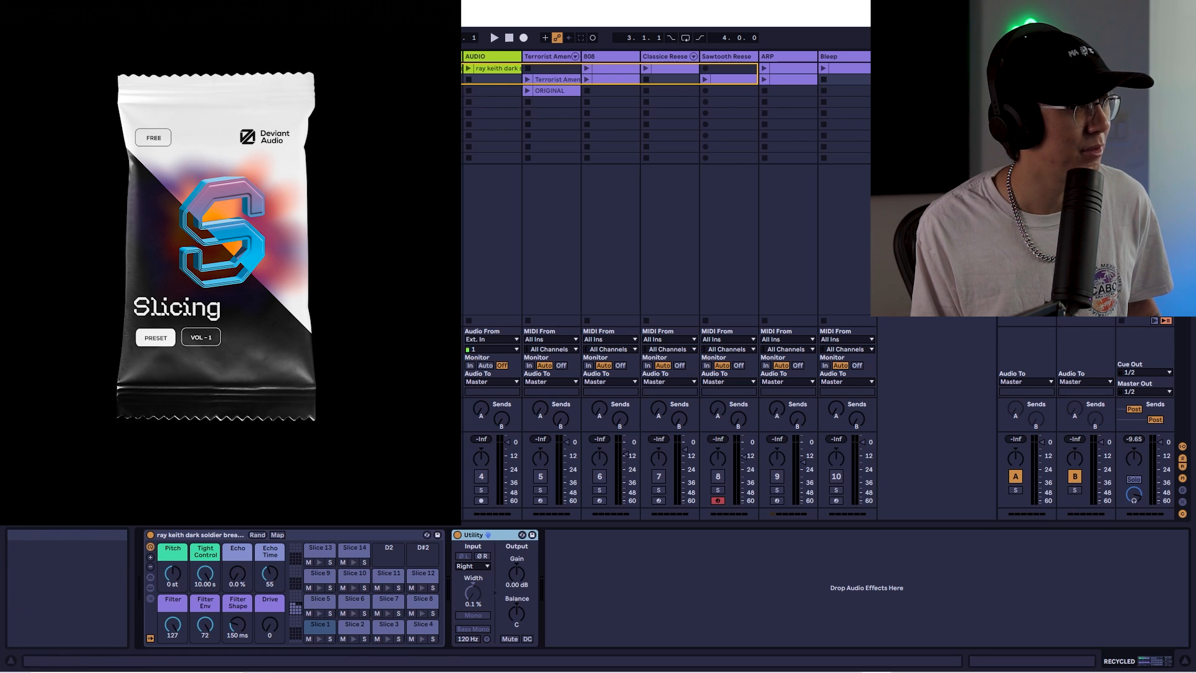
# Solo the RECYCLED track and start playback of the break clip
pyautogui.click(421, 490)
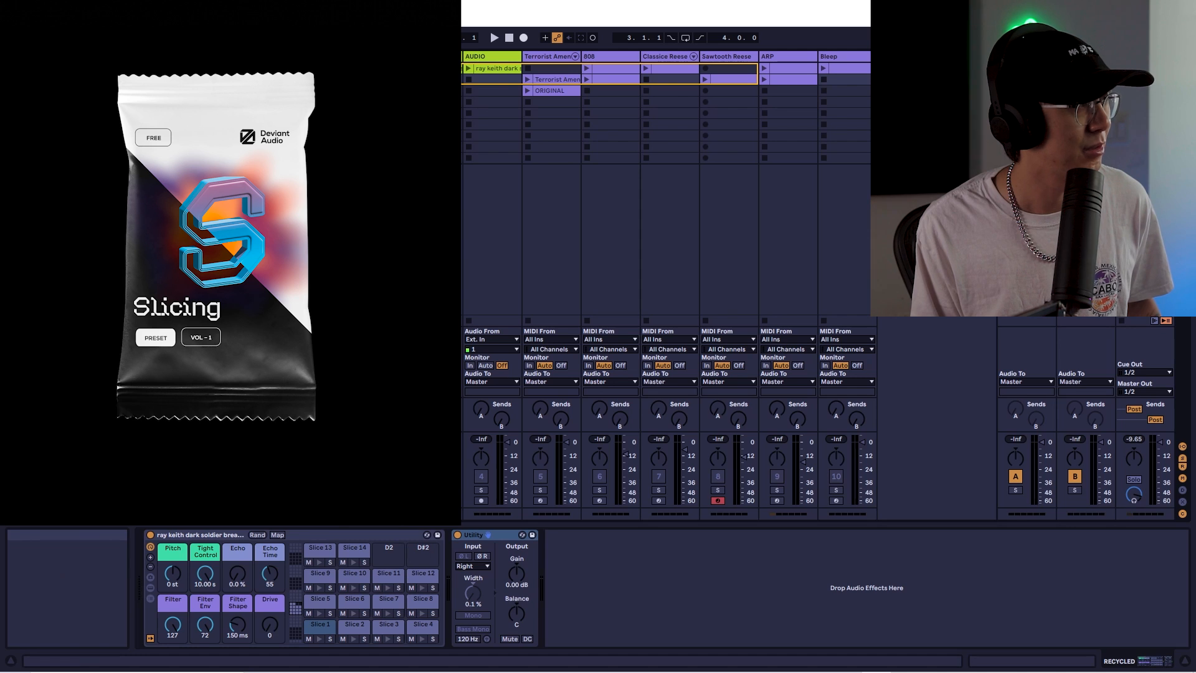
pyautogui.doubleClick(433, 68)
pyautogui.click(440, 320)
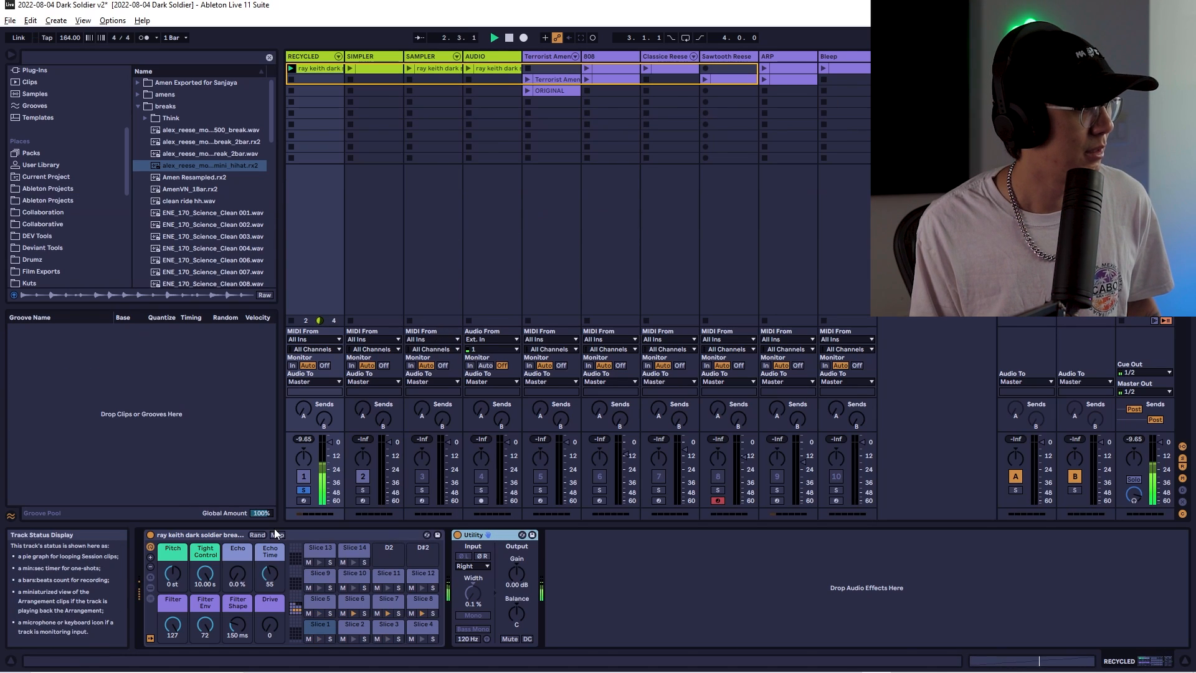
# Raise the Drum Rack's Pitch macro to +3 st and adjust the track levels during playback
pyautogui.moveTo(174, 574); pyautogui.dragTo(174, 543)
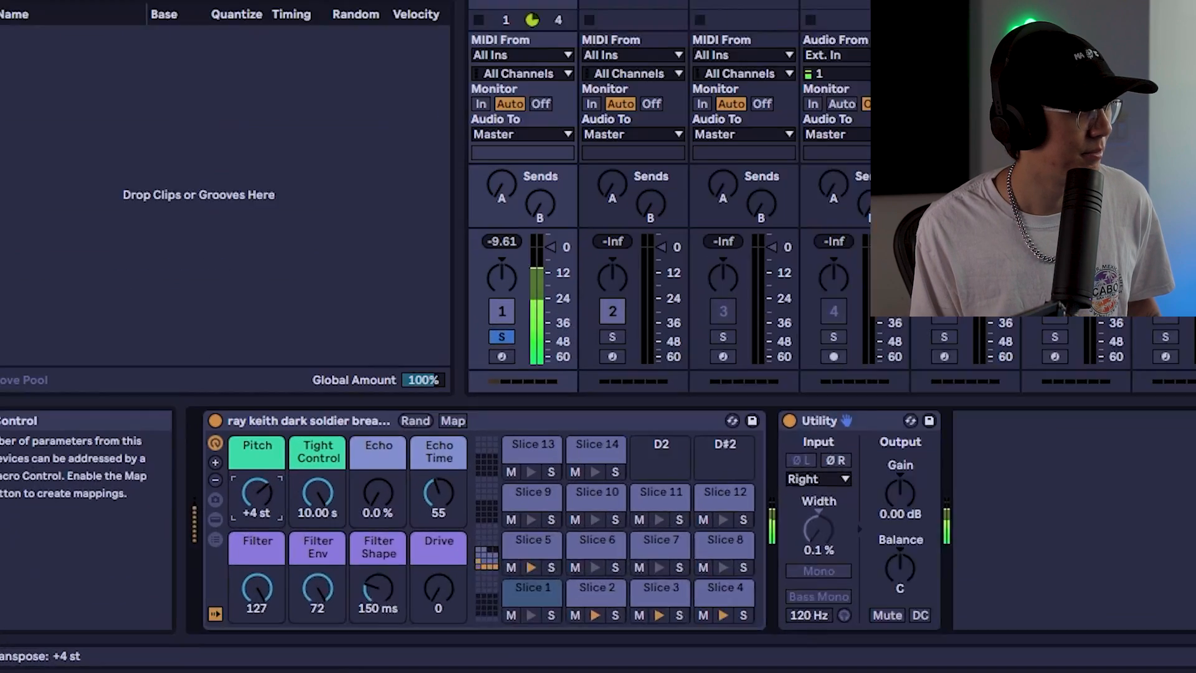
pyautogui.moveTo(315, 437); pyautogui.dragTo(315, 492)
pyautogui.moveTo(397, 434); pyautogui.dragTo(395, 342)
pyautogui.moveTo(475, 438); pyautogui.dragTo(474, 532)
pyautogui.moveTo(315, 414); pyautogui.dragTo(315, 401)
pyautogui.press('space')
# Sweep the Drive macro up to 87 and back to 0, and reset Pitch to 0 st
pyautogui.moveTo(572, 572)
pyautogui.mouseDown()
pyautogui.moveTo(572, 495)
pyautogui.moveTo(566, 558)
pyautogui.mouseUp()
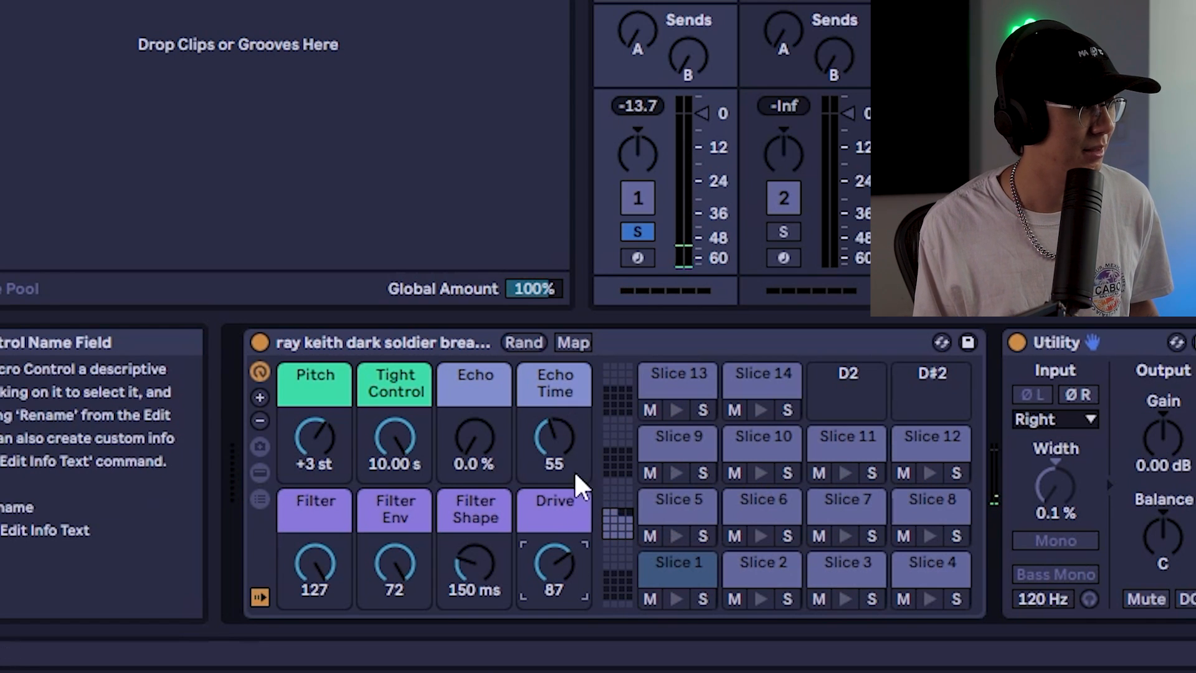
pyautogui.moveTo(563, 554); pyautogui.dragTo(563, 620)
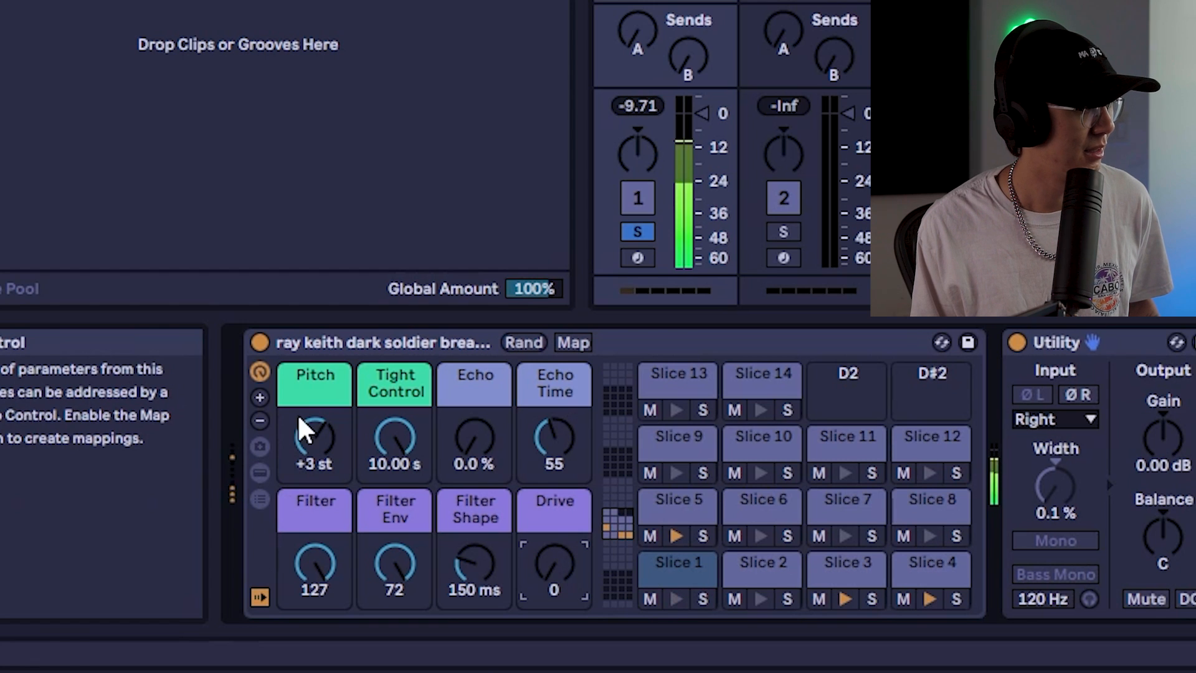
pyautogui.doubleClick(324, 431)
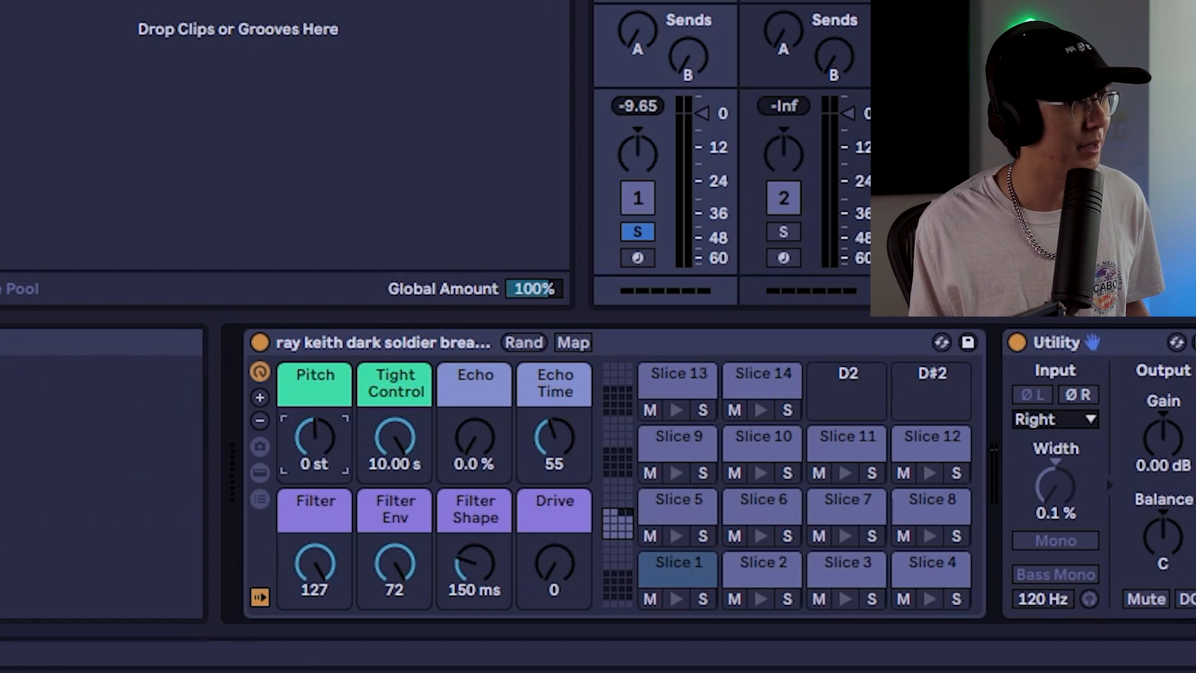
# Solo the SIMPLER track and display its sliced break sample
pyautogui.click(783, 231)
pyautogui.click(498, 357)
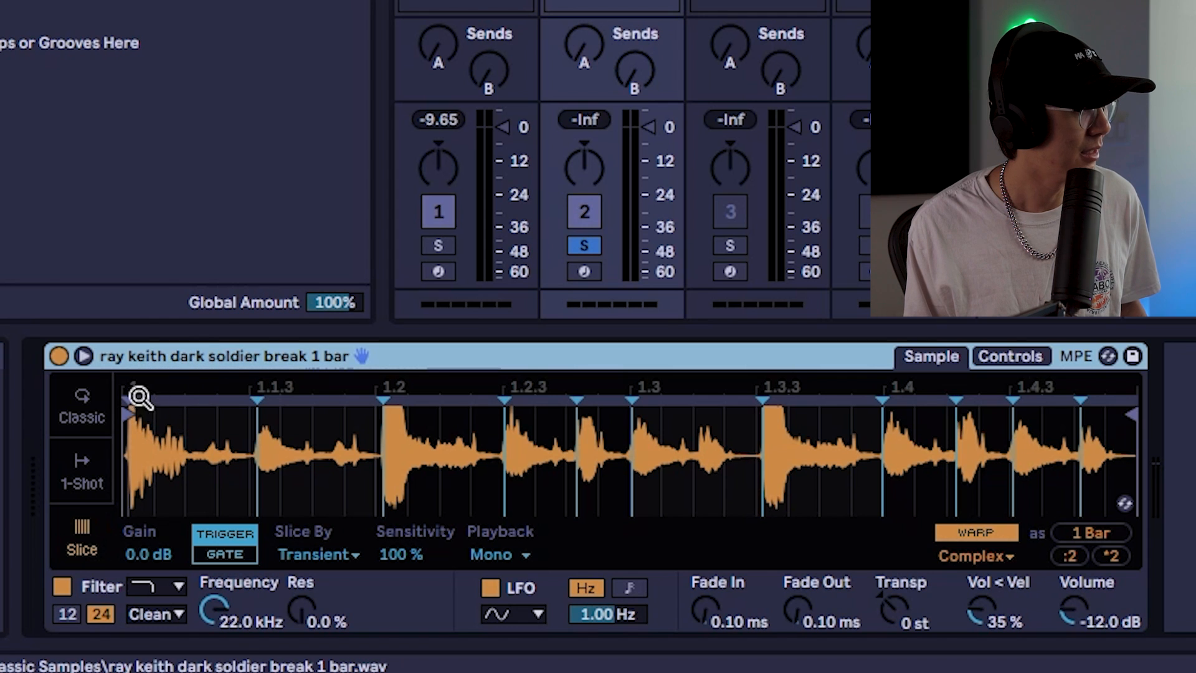
# Zoom into the waveform and add a slice marker in the gap after the first kick, near beat 1.1.2
pyautogui.moveTo(178, 383); pyautogui.dragTo(369, 500)
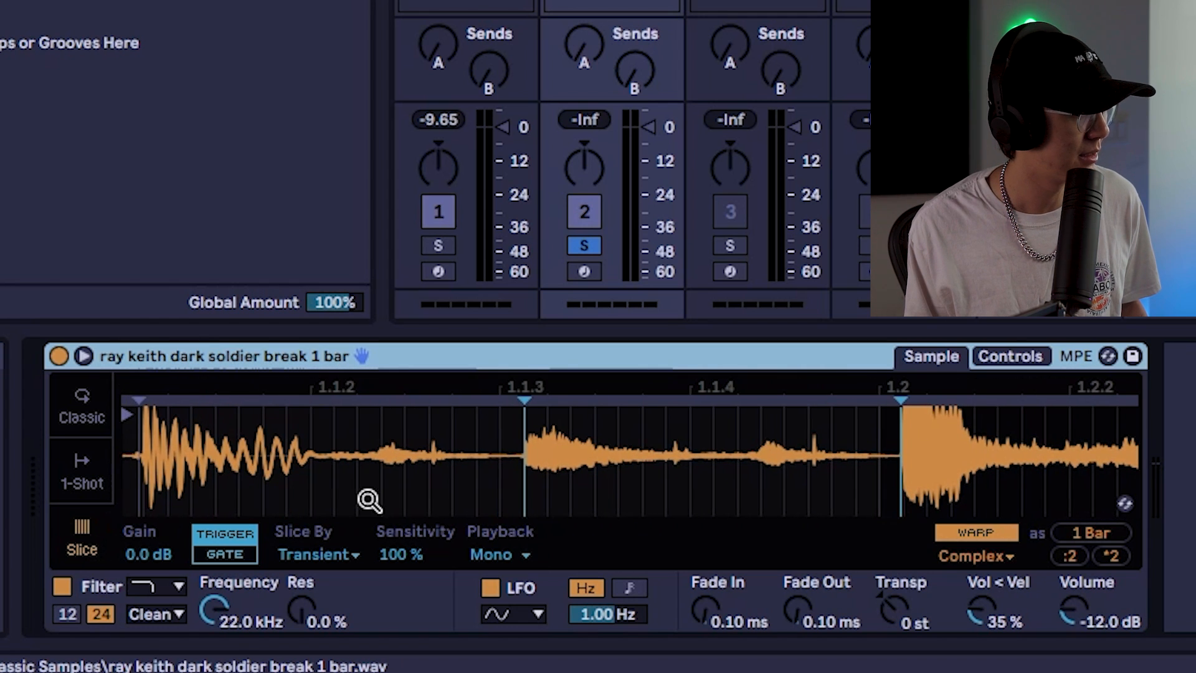
pyautogui.moveTo(363, 382); pyautogui.dragTo(363, 424)
pyautogui.rightClick(384, 456)
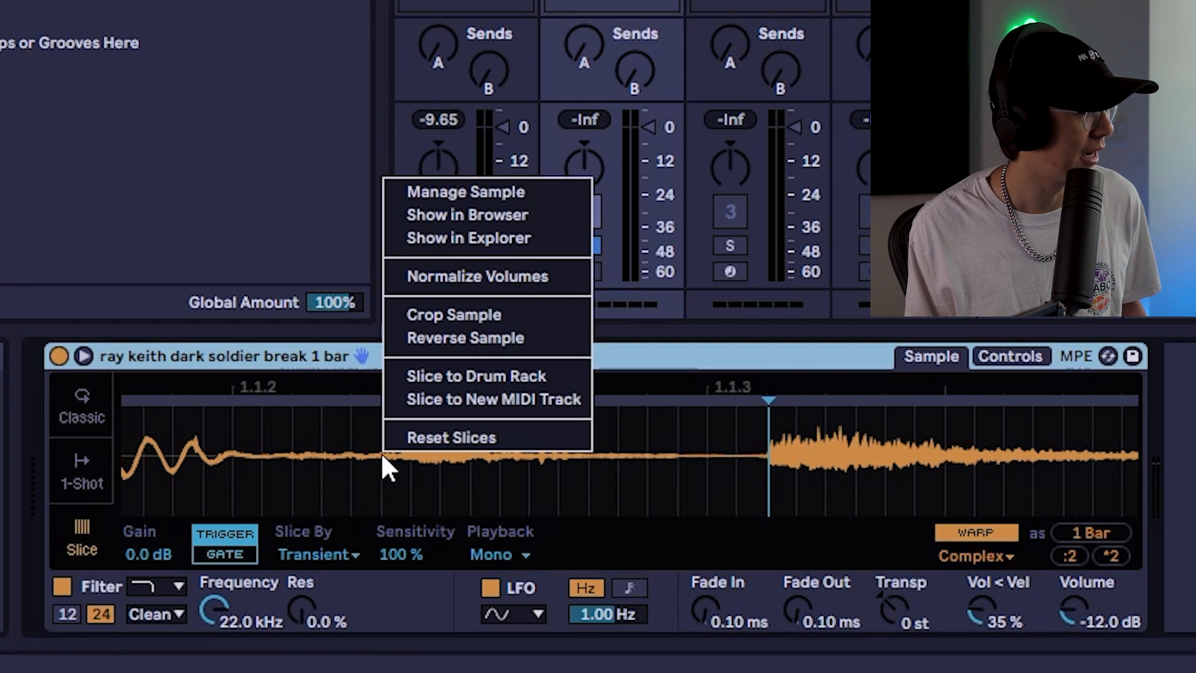
pyautogui.click(384, 464)
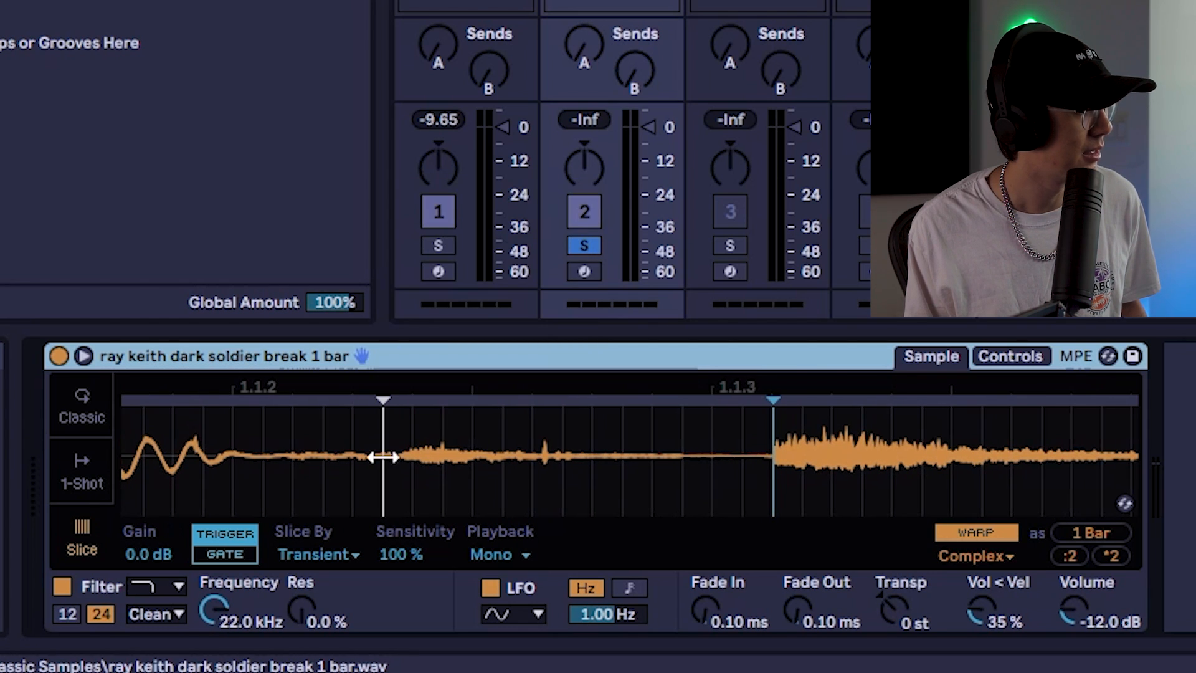
# Add another slice marker near beat 1.3.2 of the break
pyautogui.moveTo(491, 393); pyautogui.dragTo(492, 349)
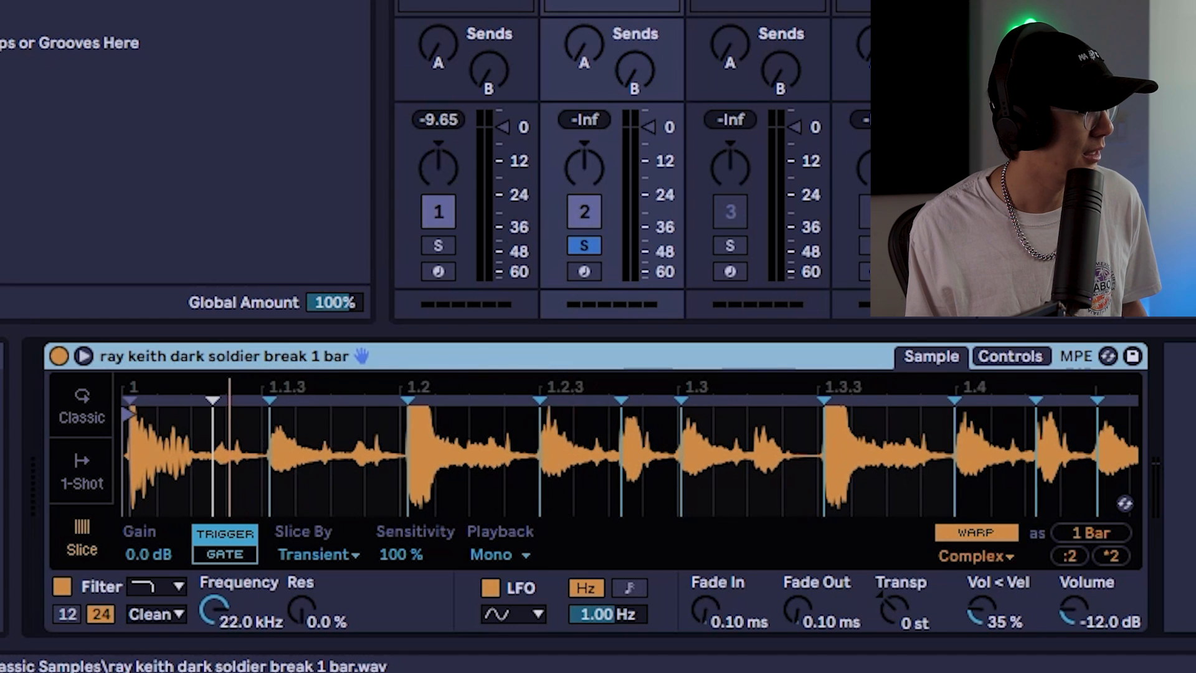
pyautogui.moveTo(756, 436)
pyautogui.mouseDown()
pyautogui.moveTo(772, 477)
pyautogui.moveTo(757, 374)
pyautogui.mouseUp()
pyautogui.doubleClick(782, 477)
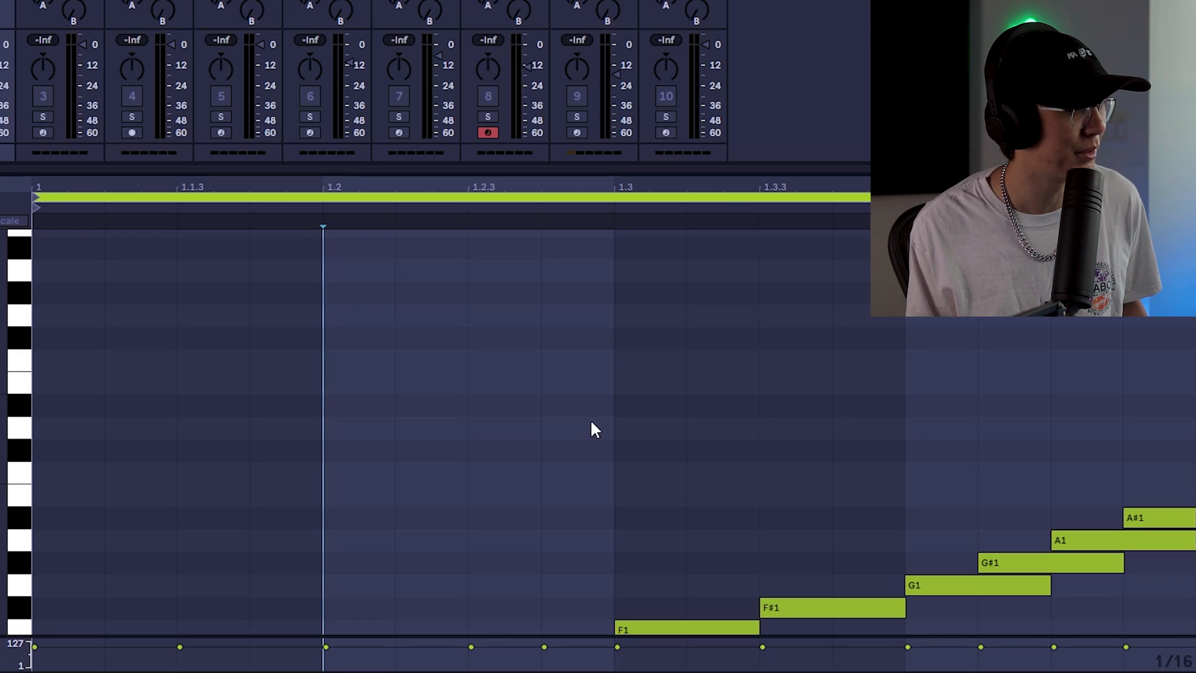
# View the slice-trigger notes in the track's MIDI clip
pyautogui.scroll(-5, 595, 429)
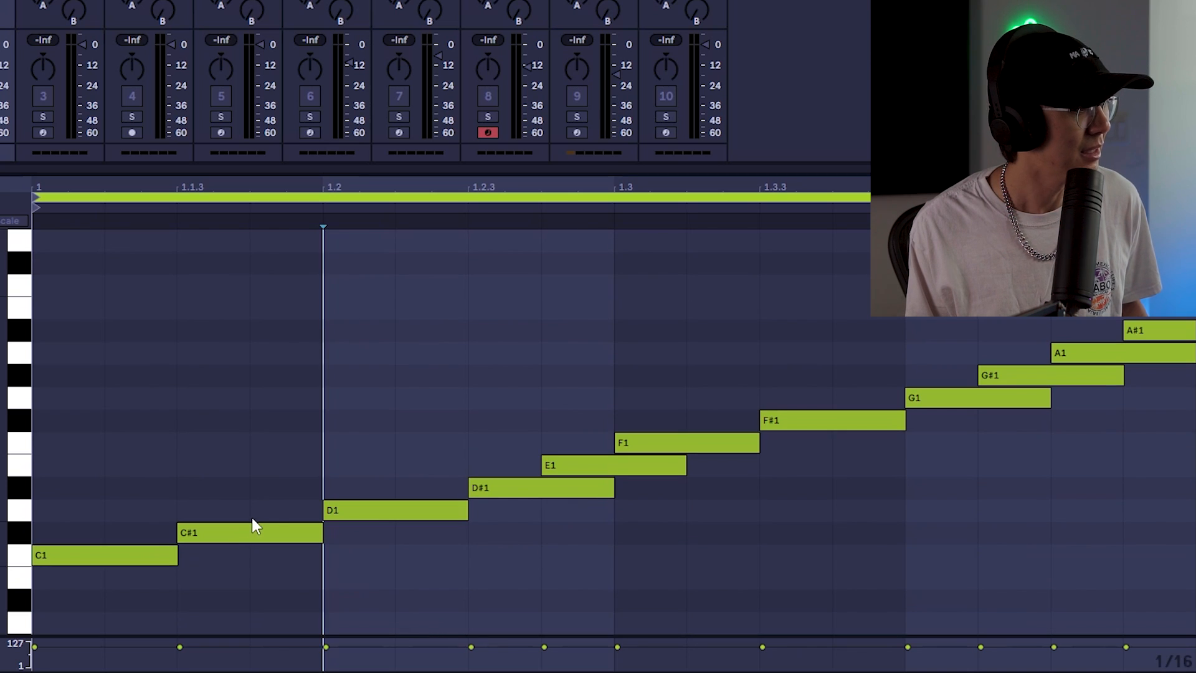
pyautogui.doubleClick(272, 508)
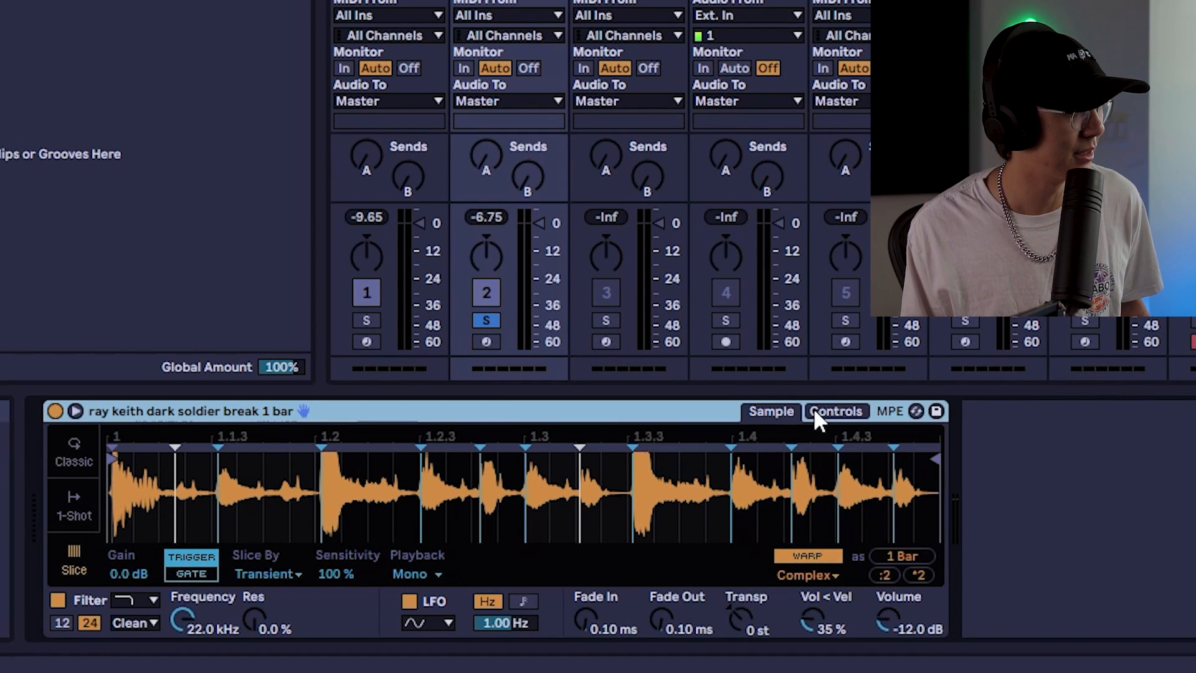
# Turn Warp off for the sliced sample and back on again
pyautogui.click(828, 554)
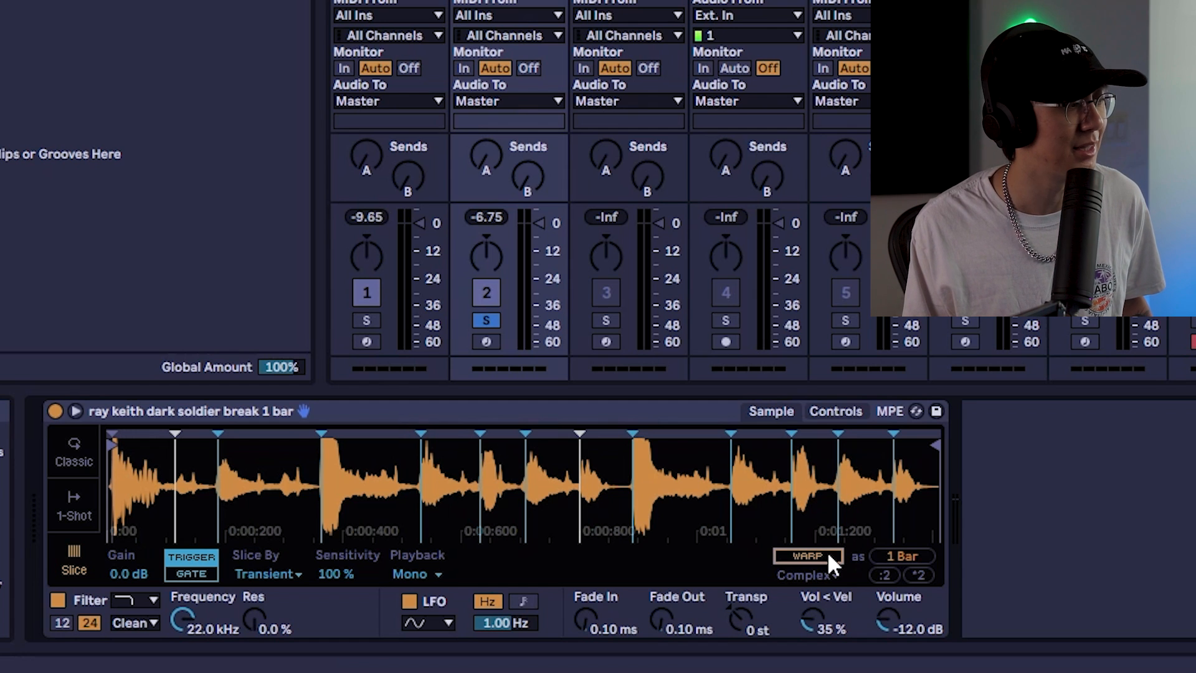
pyautogui.click(827, 551)
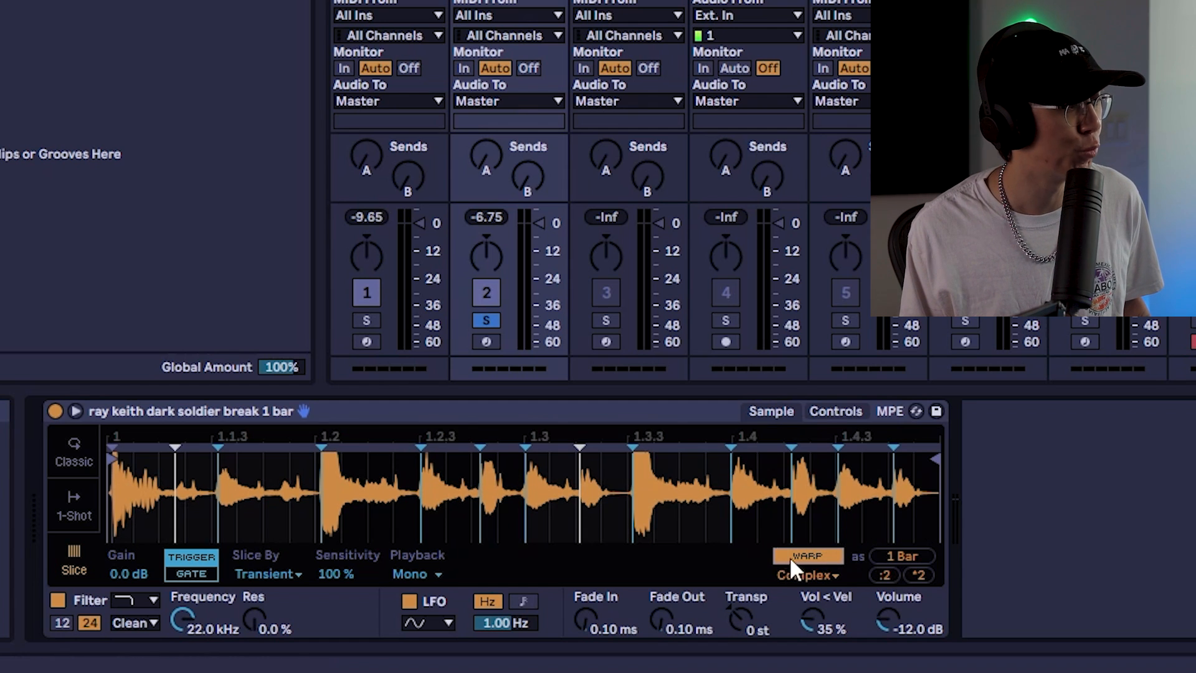
# Open the Simpler controls and transpose the sample to +16 st
pyautogui.click(835, 407)
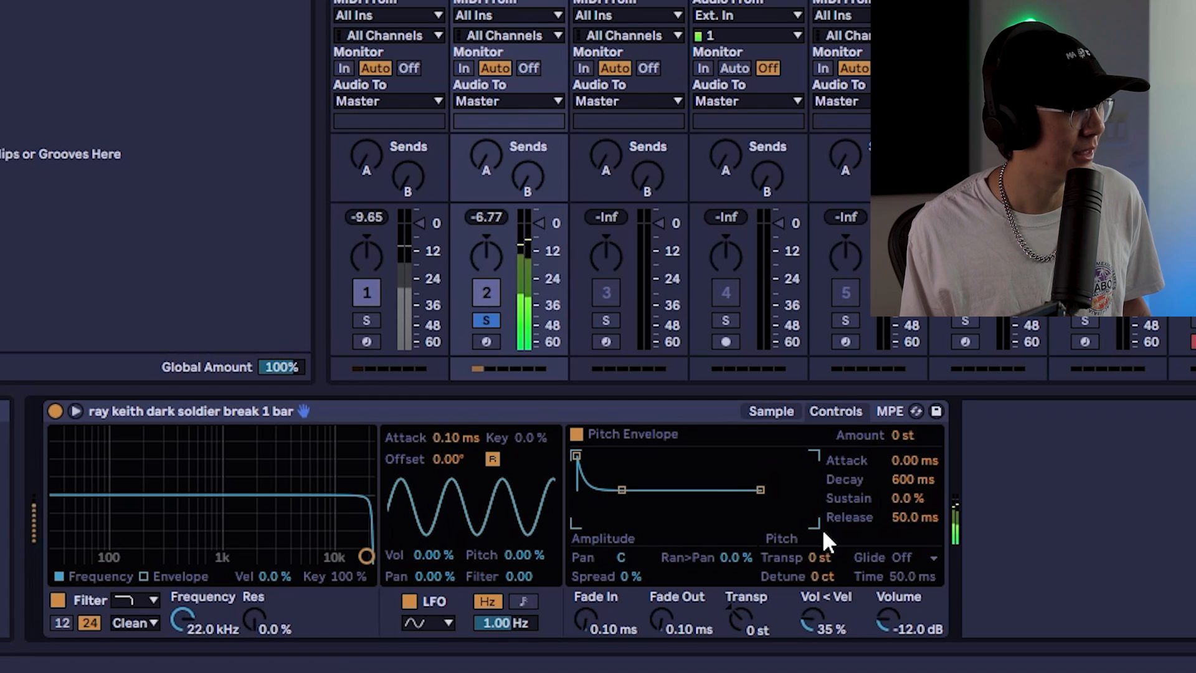
pyautogui.moveTo(818, 556)
pyautogui.mouseDown()
pyautogui.moveTo(819, 529)
pyautogui.moveTo(827, 585)
pyautogui.moveTo(827, 562)
pyautogui.mouseUp()
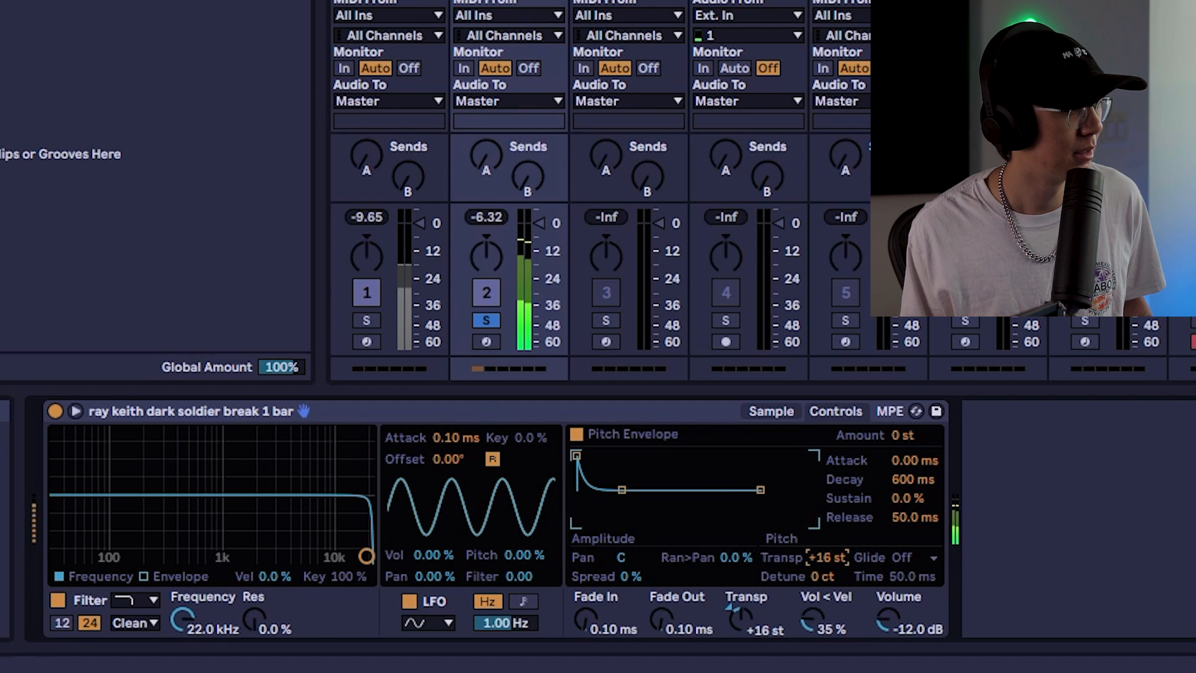
# Compare the RECYCLED and SIMPLER tracks by switching solo between them, and return to the Simpler's sample view
pyautogui.click(366, 320)
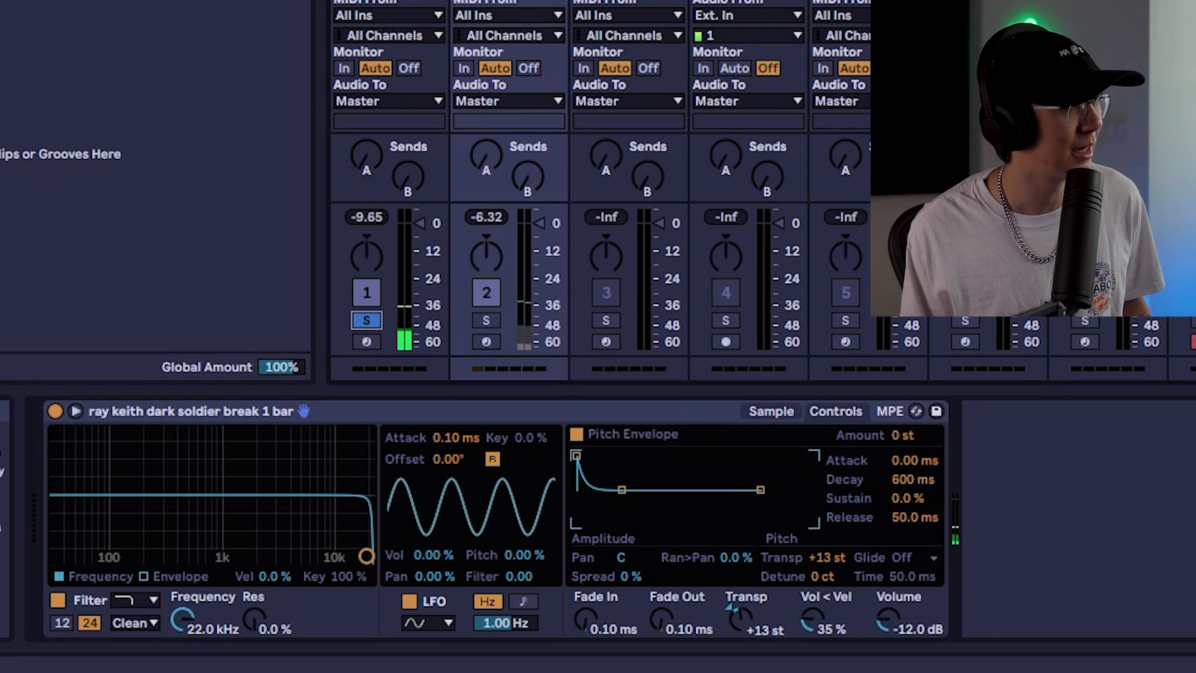
pyautogui.click(387, 281)
pyautogui.moveTo(101, 492)
pyautogui.mouseDown()
pyautogui.moveTo(101, 473)
pyautogui.moveTo(102, 507)
pyautogui.moveTo(101, 489)
pyautogui.mouseUp()
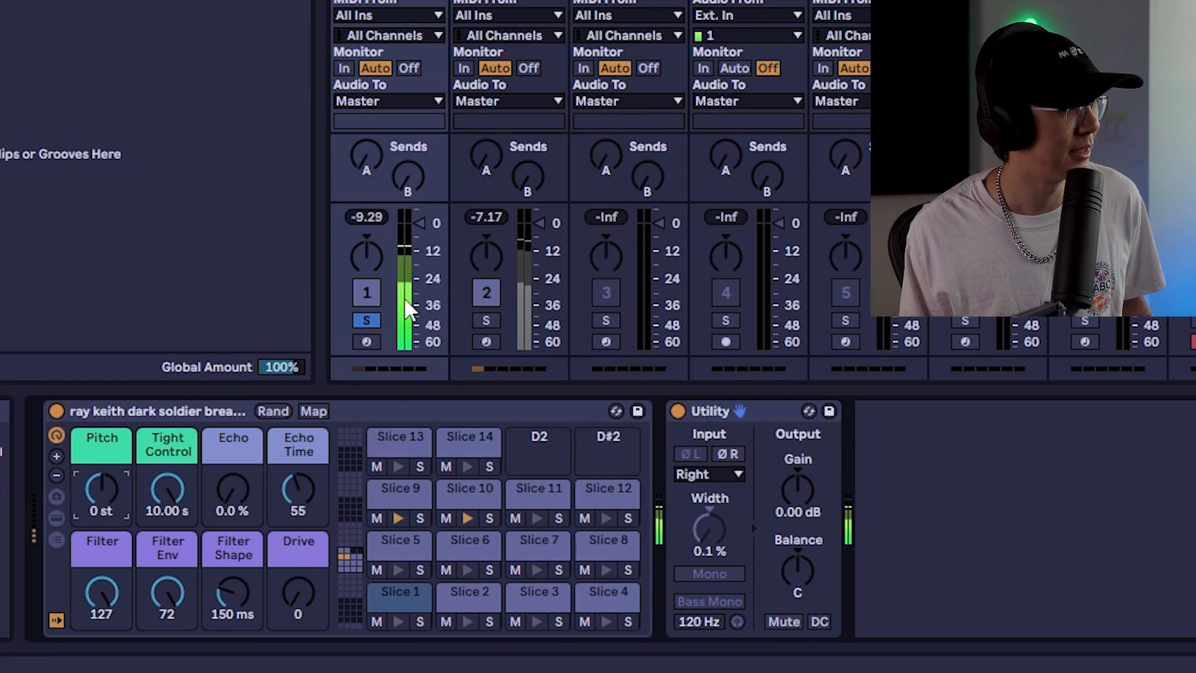
pyautogui.click(486, 320)
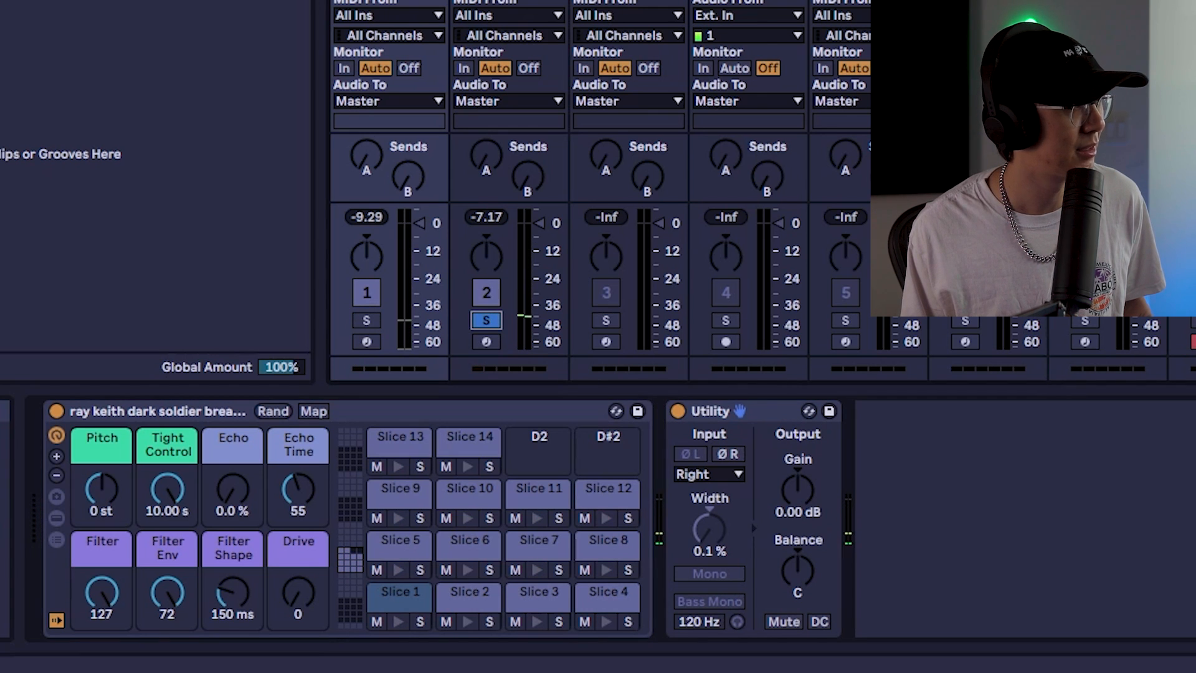
pyautogui.doubleClick(509, 2)
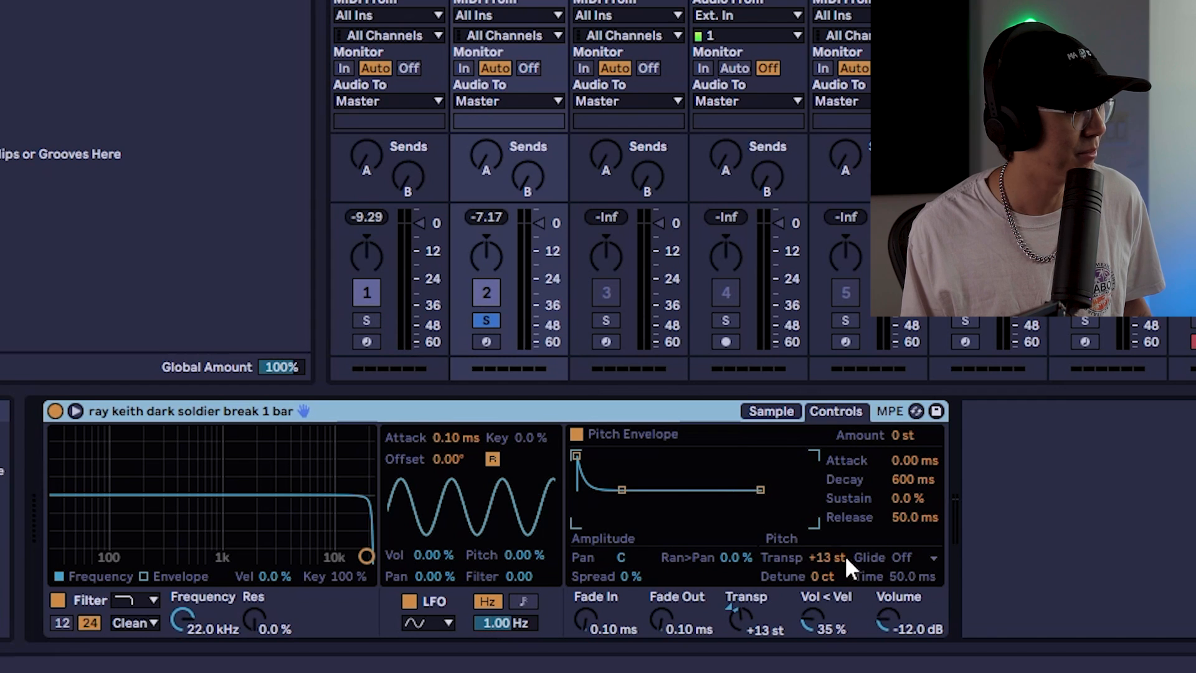
pyautogui.click(771, 411)
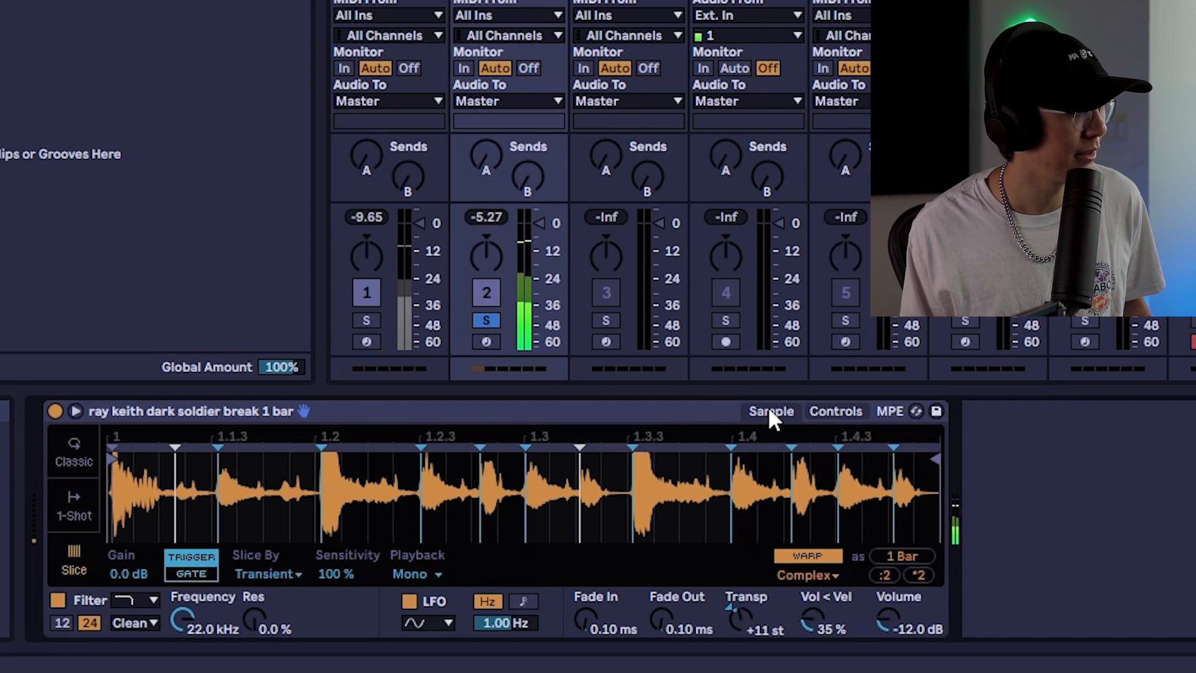
# Switch the Simpler's warp mode to Texture and start playback
pyautogui.click(825, 573)
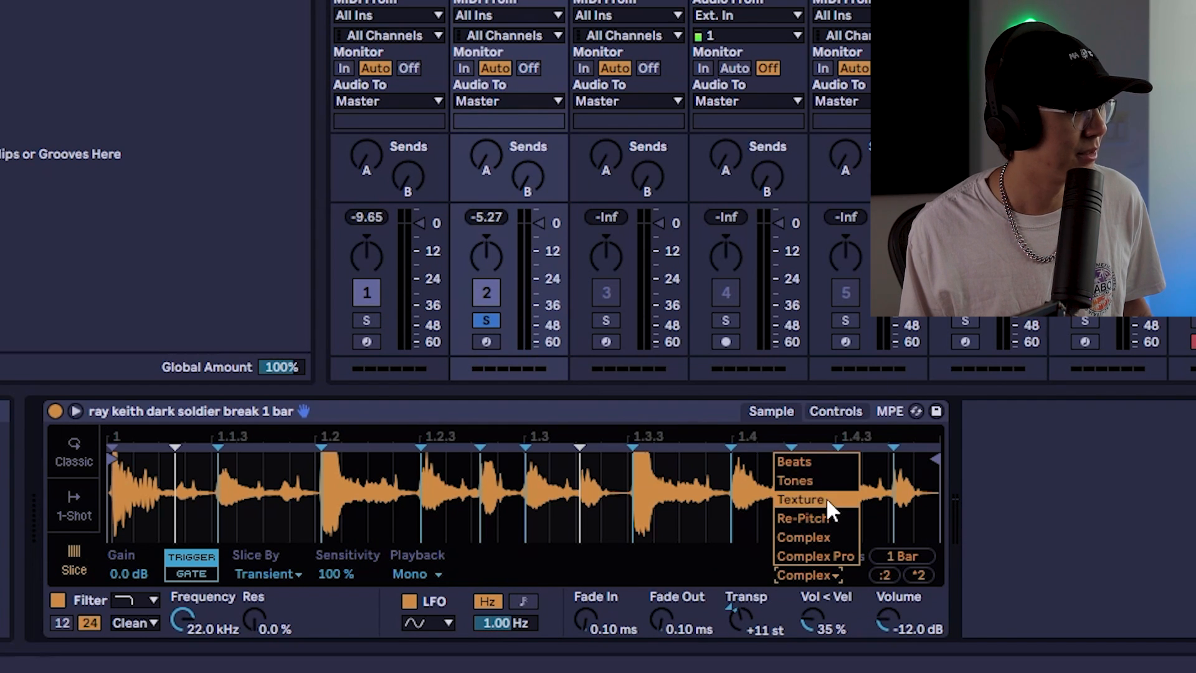
pyautogui.click(803, 498)
pyautogui.press('space')
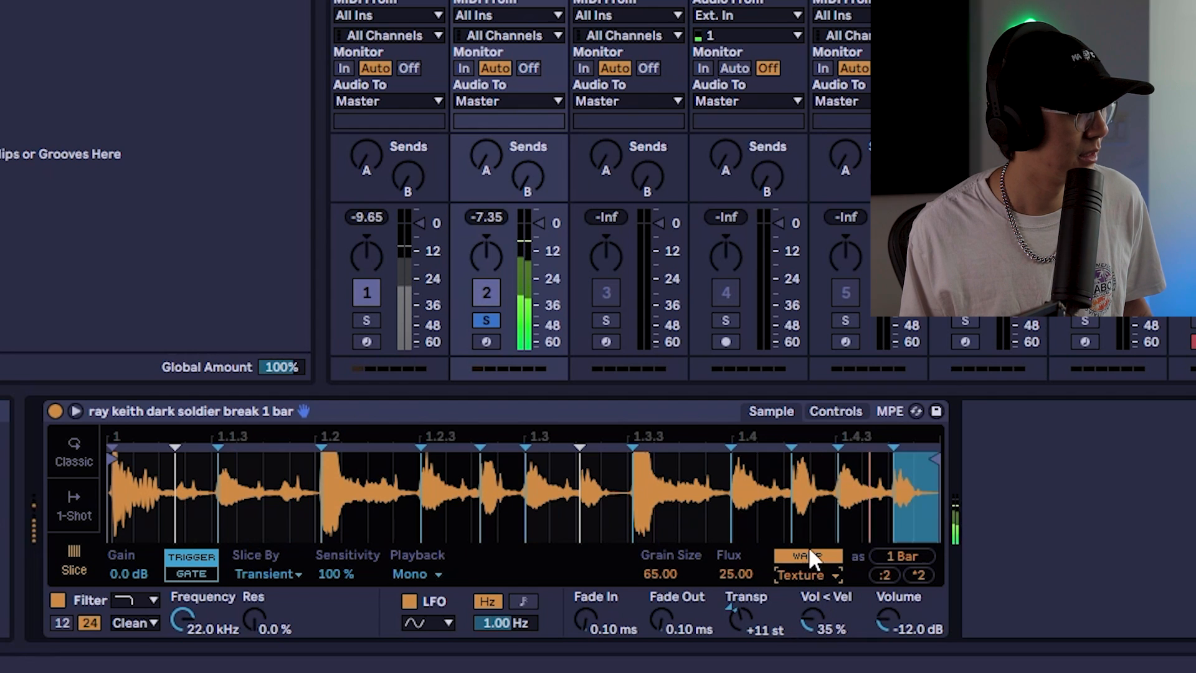
# Transpose the Simpler sample to +13 st and return to the sample view
pyautogui.click(836, 413)
pyautogui.moveTo(826, 557)
pyautogui.mouseDown()
pyautogui.moveTo(826, 535)
pyautogui.moveTo(826, 562)
pyautogui.mouseUp()
pyautogui.click(771, 411)
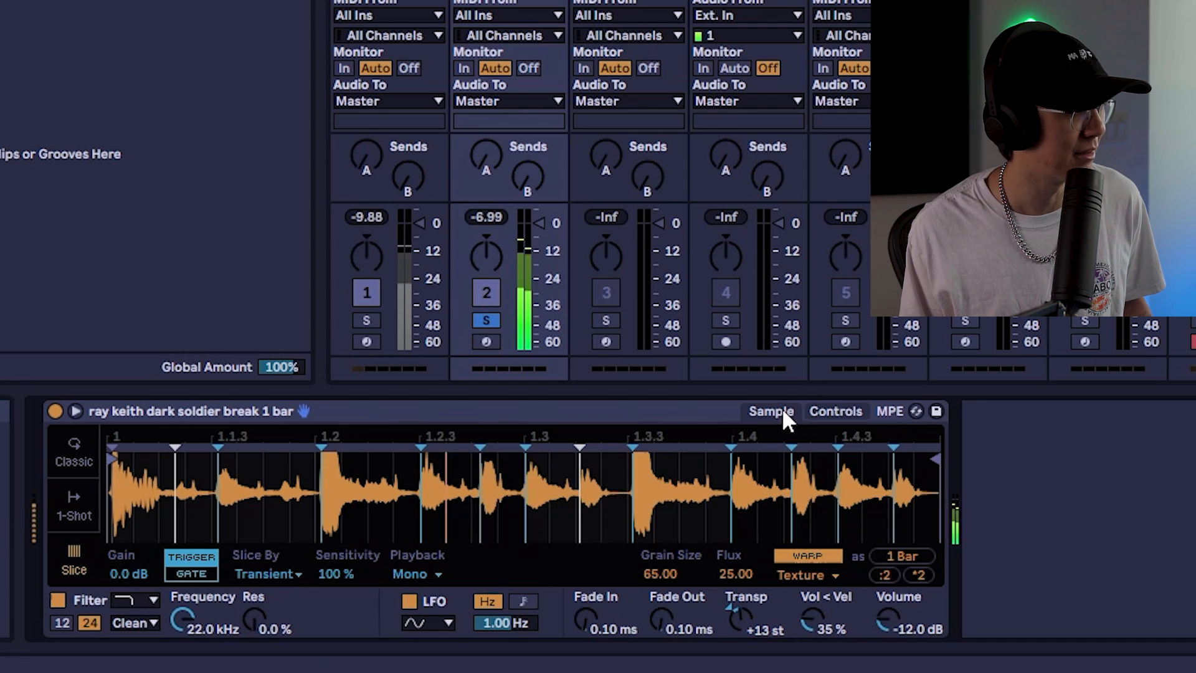
# Switch the Simpler's warp mode to Tones
pyautogui.click(817, 574)
pyautogui.click(818, 570)
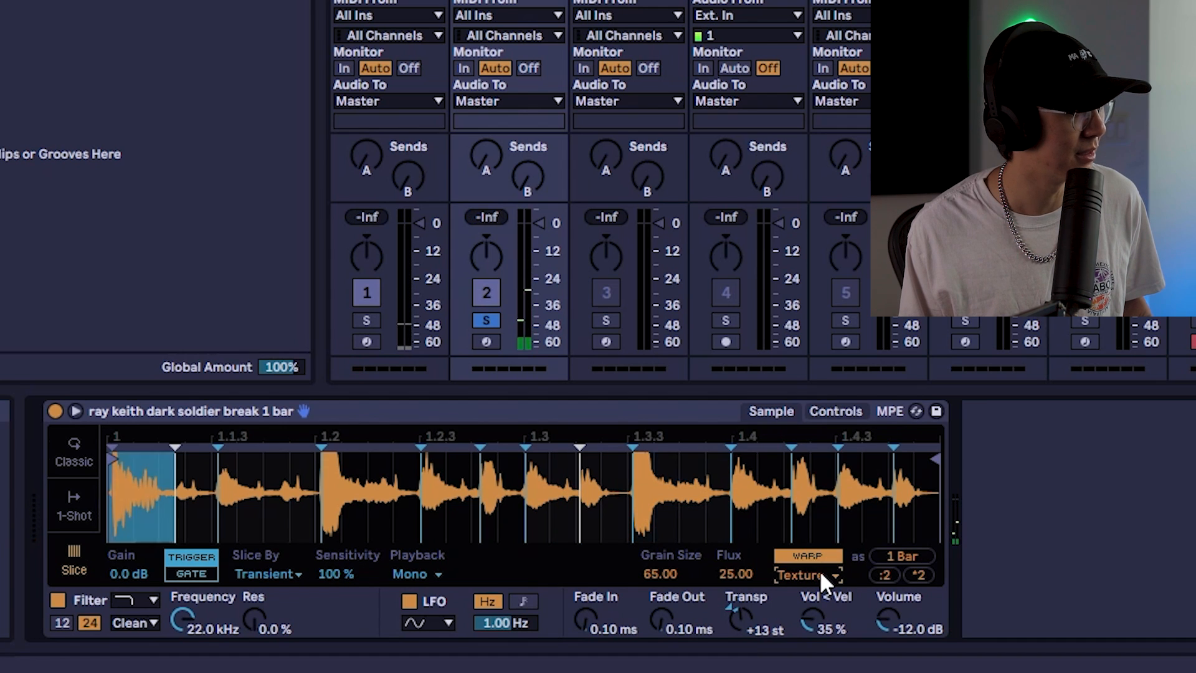
pyautogui.click(820, 570)
pyautogui.moveTo(820, 570); pyautogui.dragTo(821, 578)
pyautogui.click(821, 578)
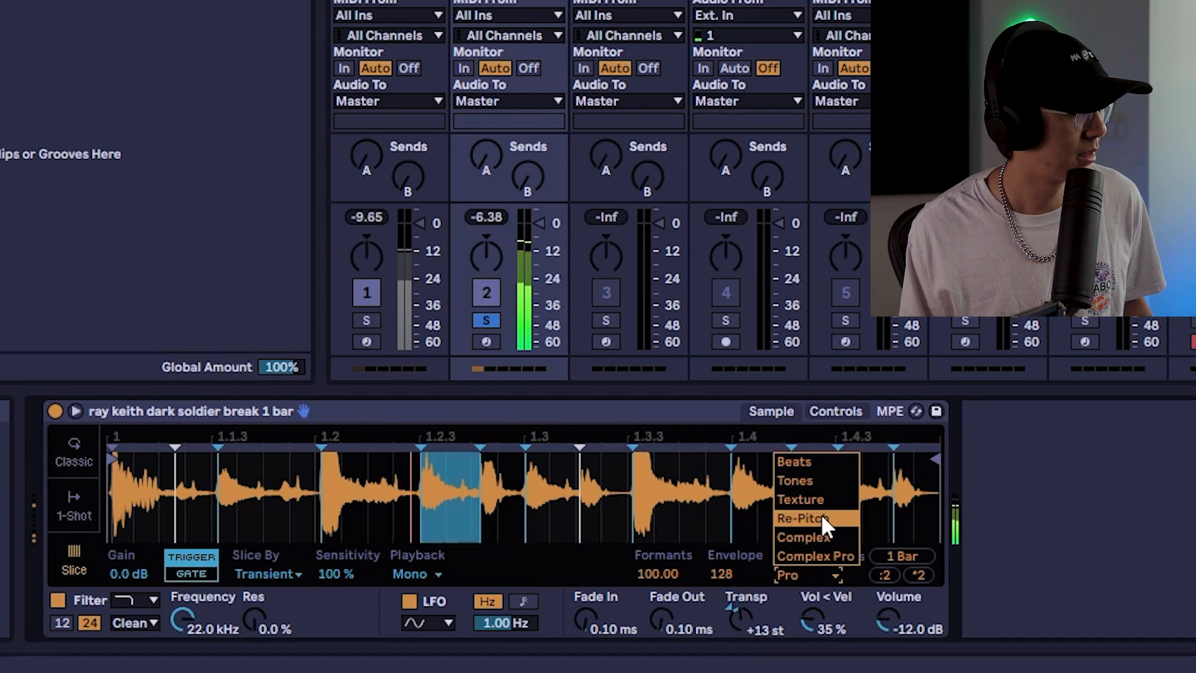
pyautogui.click(816, 478)
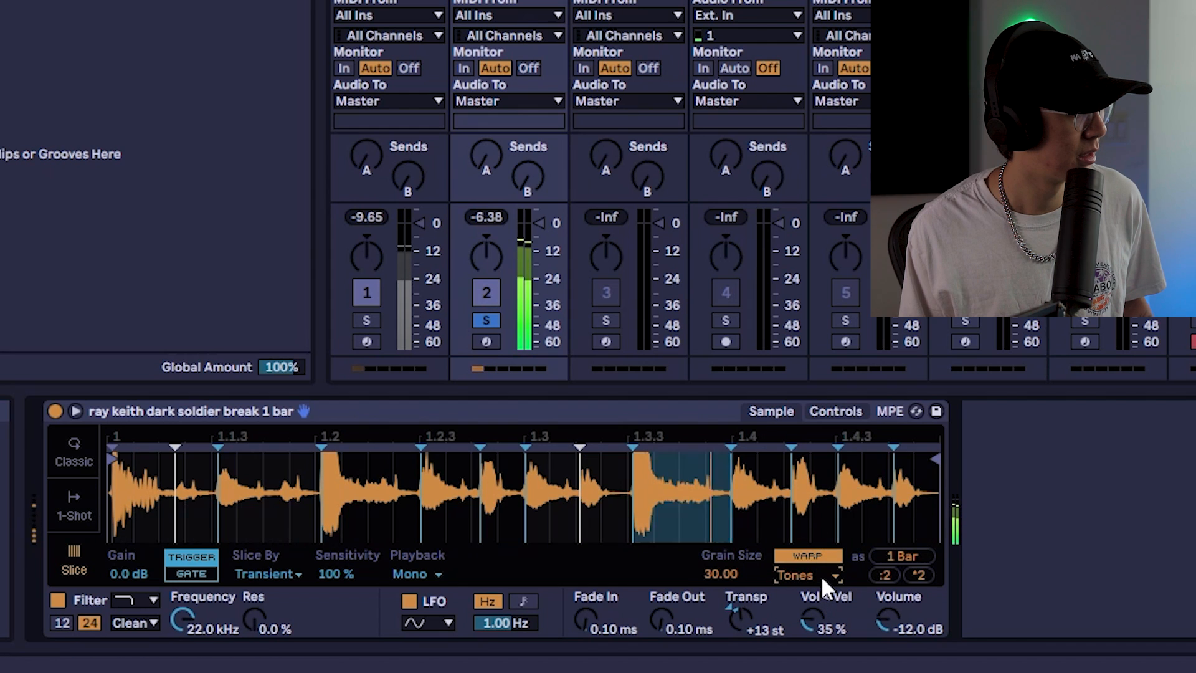
# Reduce the Tones grain size and transpose the sample to +7 st
pyautogui.click(820, 574)
pyautogui.moveTo(720, 574); pyautogui.dragTo(721, 588)
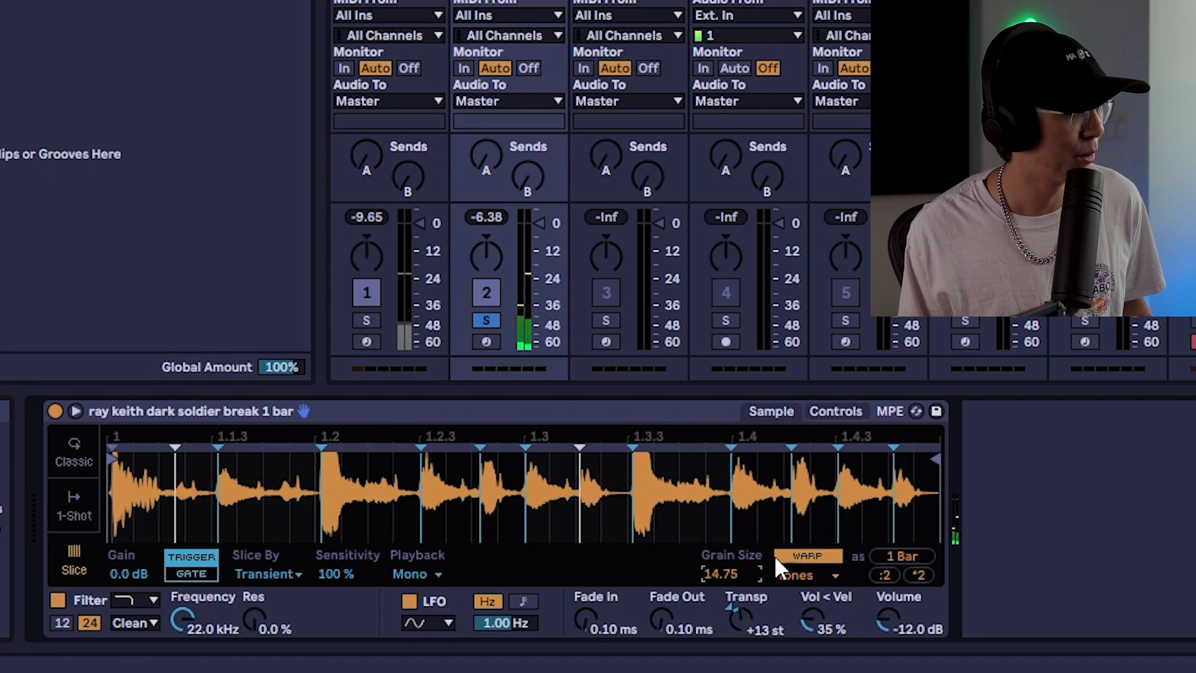
pyautogui.moveTo(720, 573)
pyautogui.mouseDown()
pyautogui.moveTo(721, 604)
pyautogui.moveTo(740, 566)
pyautogui.mouseUp()
pyautogui.click(837, 411)
pyautogui.moveTo(823, 562); pyautogui.dragTo(823, 595)
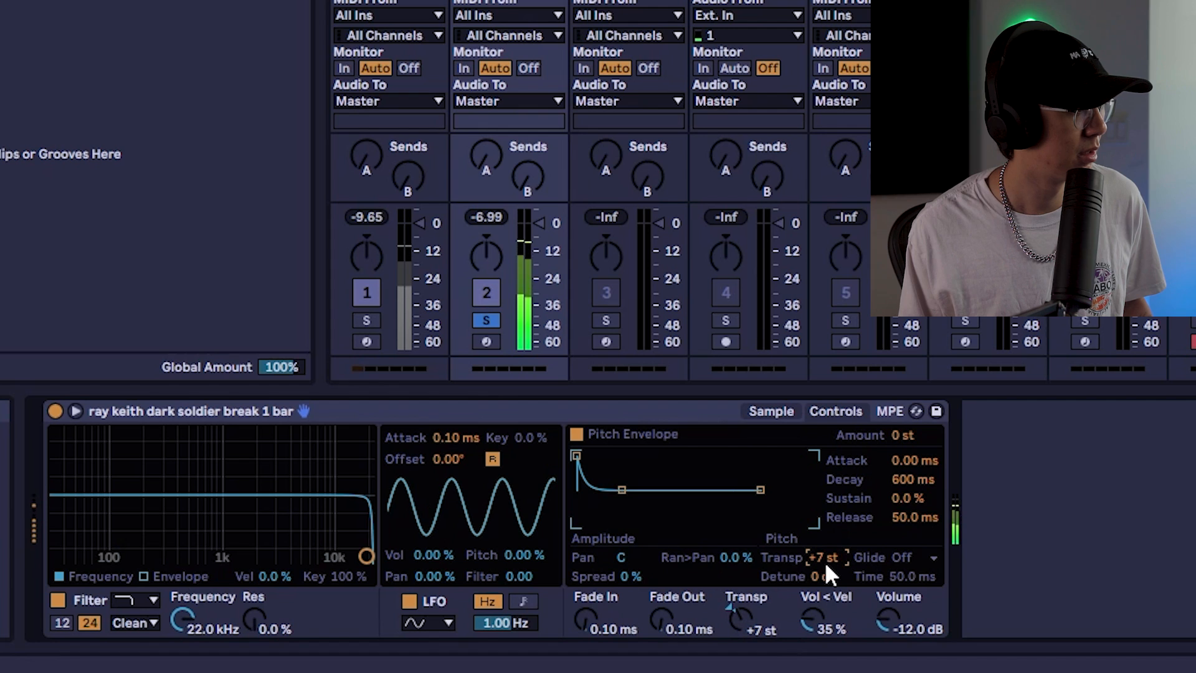
# Solo the SAMPLER track and bring up its MIDI clip
pyautogui.click(644, 409)
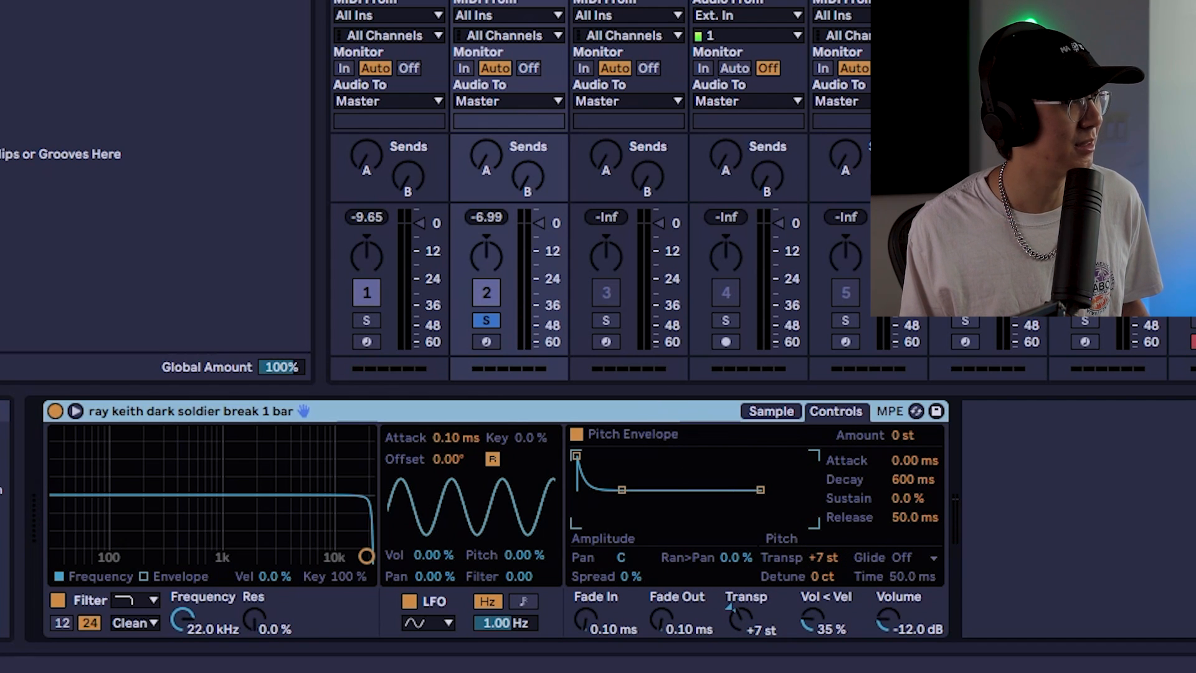
pyautogui.click(605, 320)
pyautogui.hotkey('shift', 'Tab')
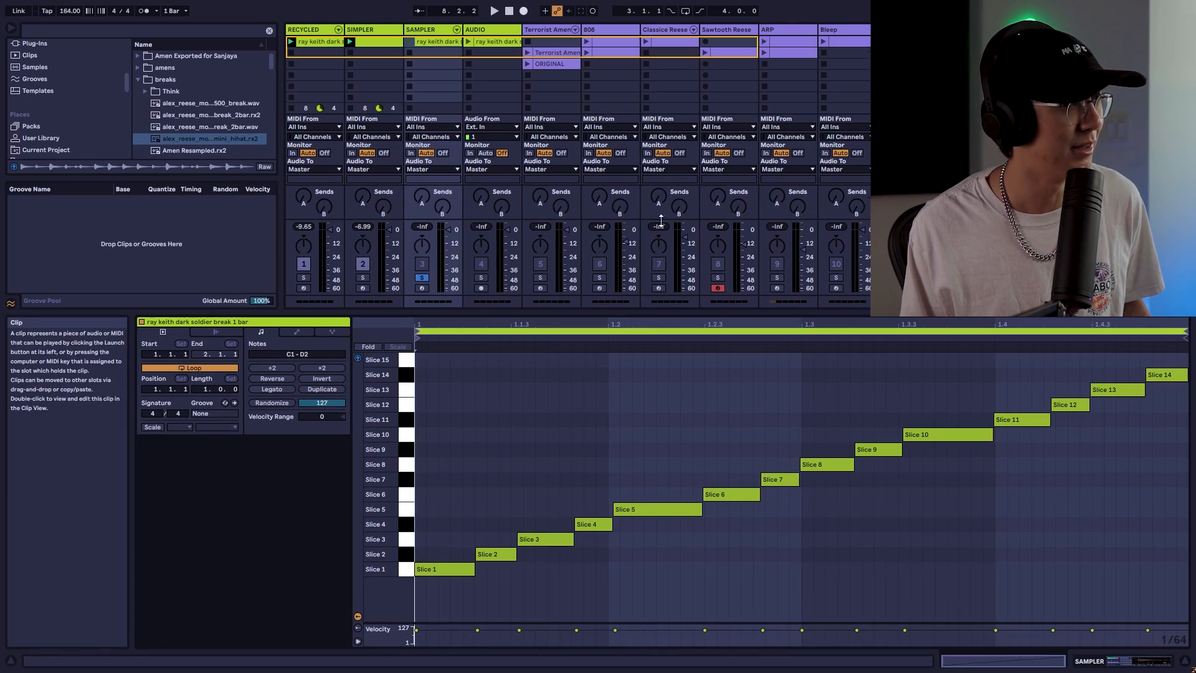
# Slice the AUDIO track's break clip to a new MIDI track
pyautogui.click(498, 42)
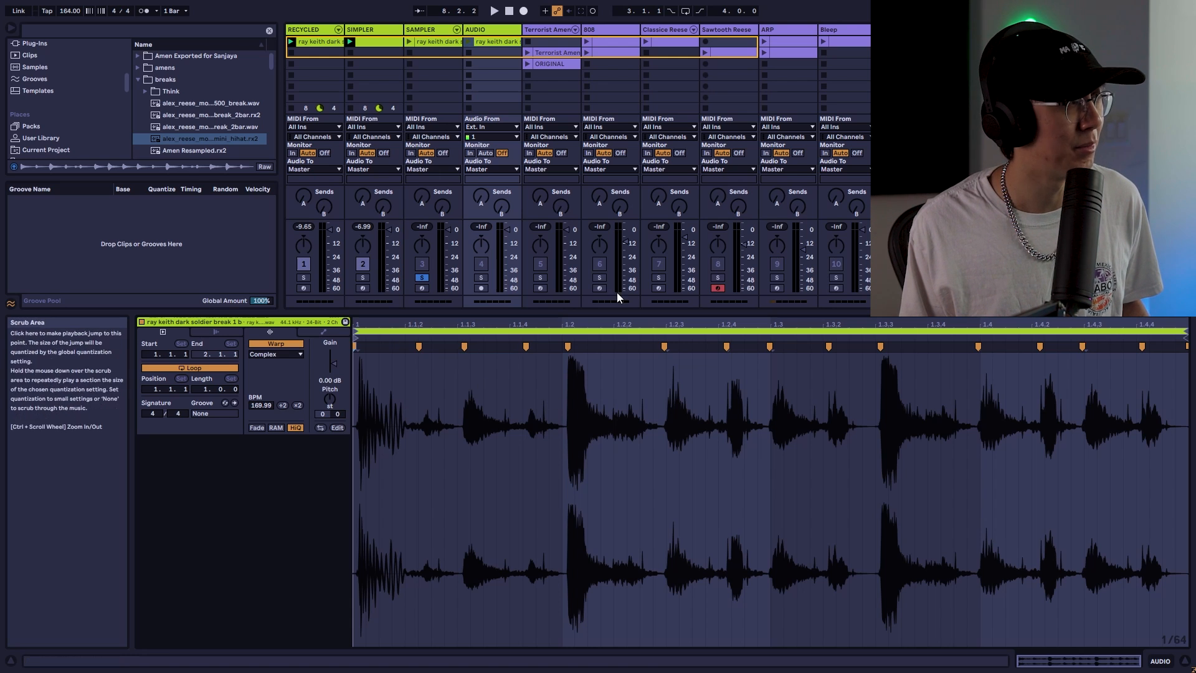
pyautogui.rightClick(608, 442)
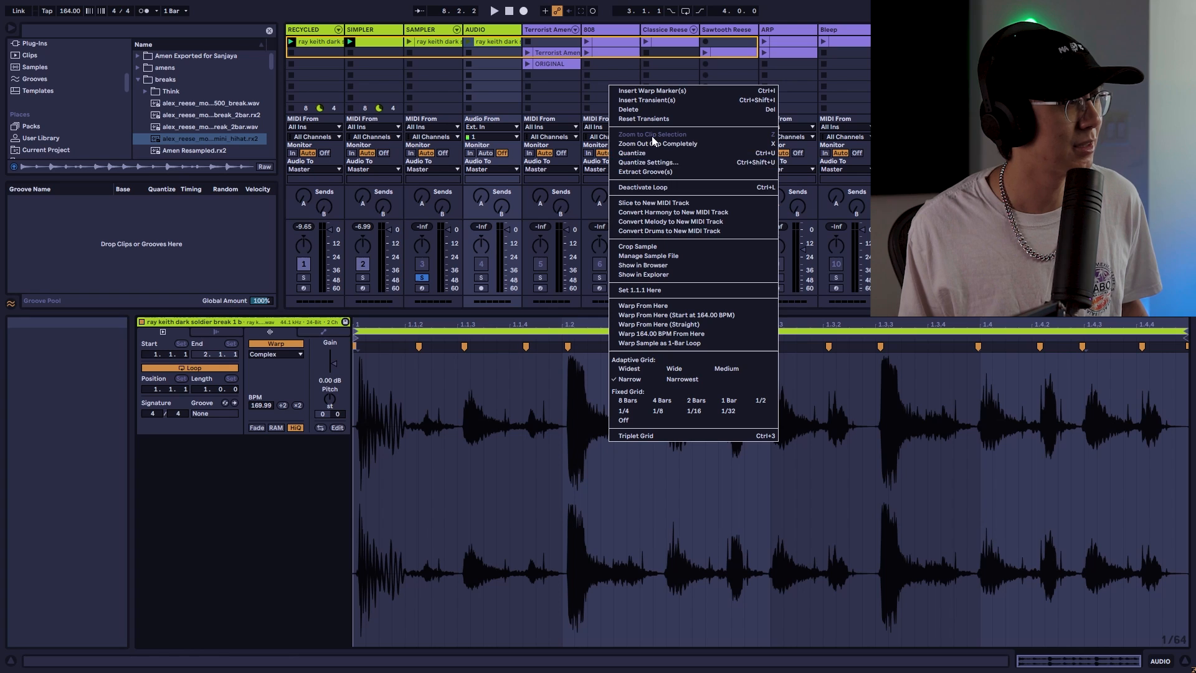
pyautogui.click(664, 203)
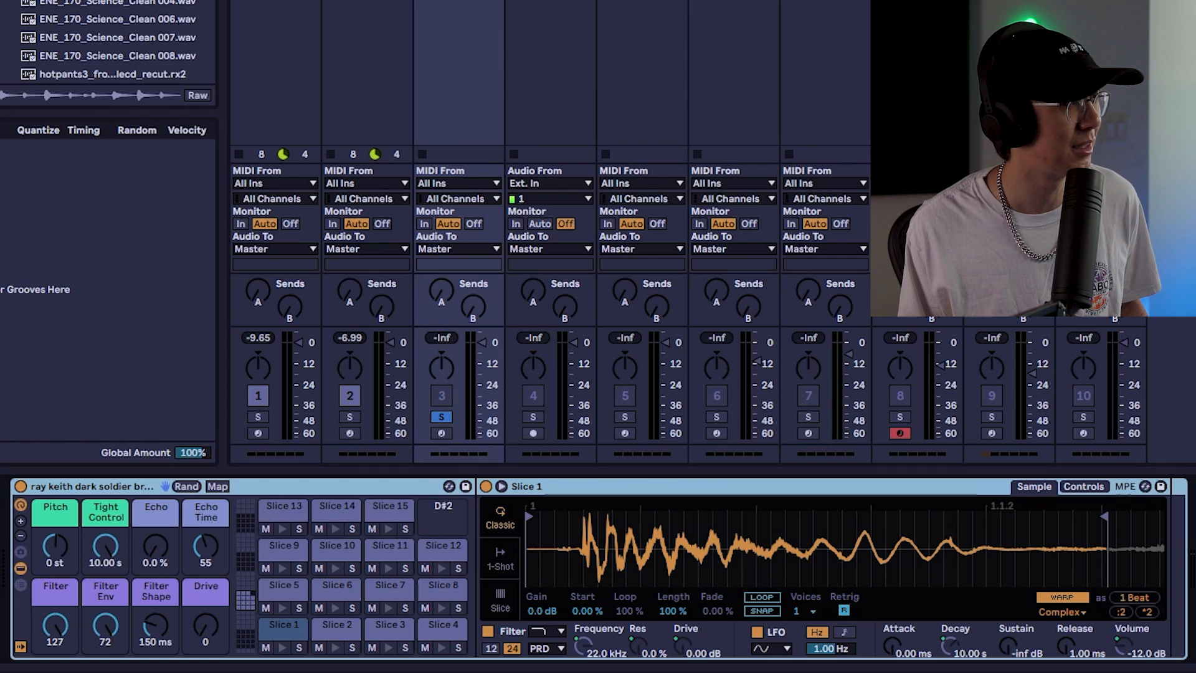
# Select and audition the Slice 1 pad in the new Drum Rack
pyautogui.click(366, 3)
pyautogui.click(459, 3)
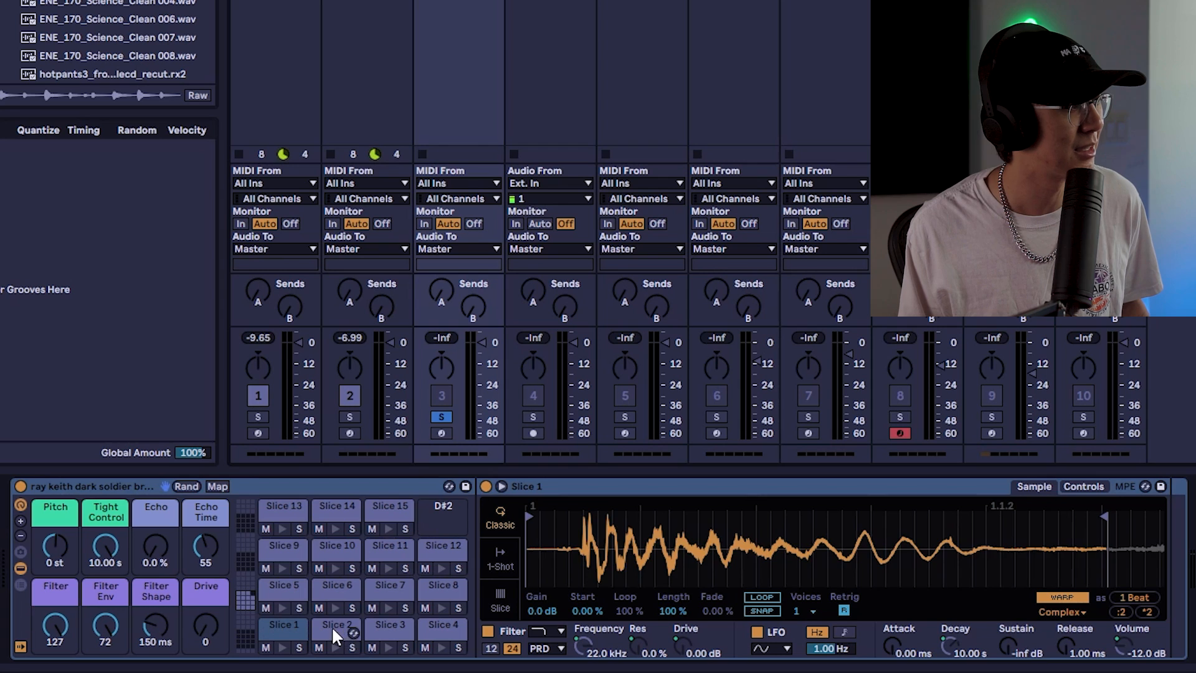
pyautogui.click(276, 626)
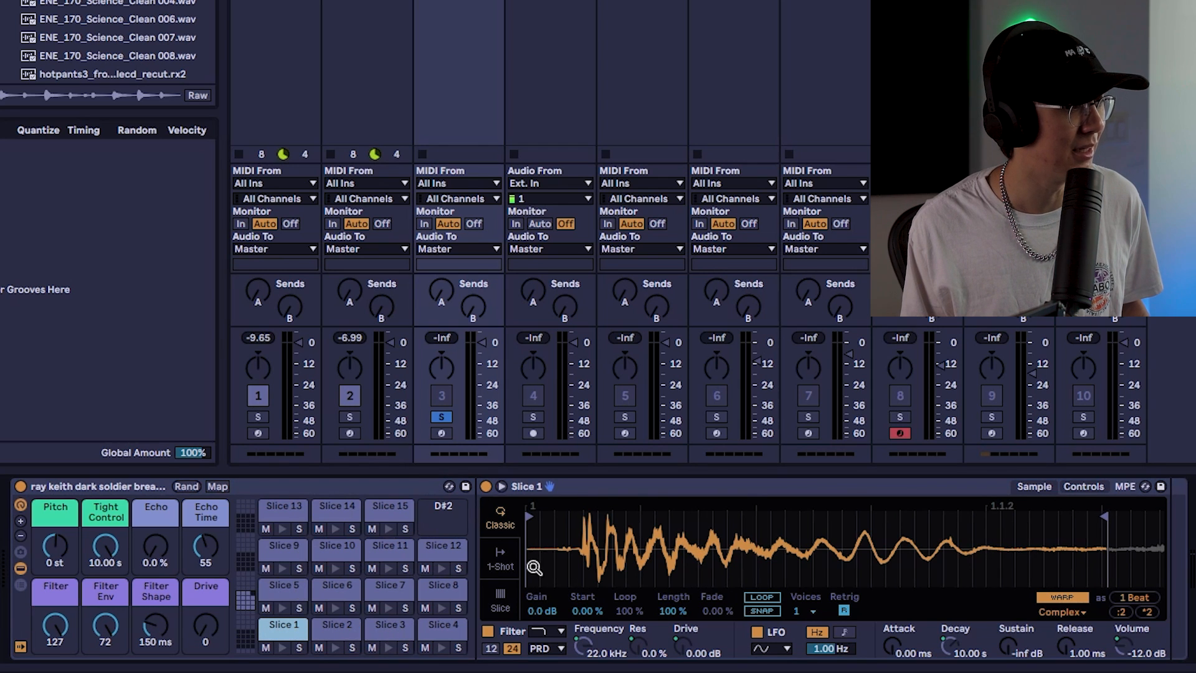
pyautogui.click(522, 486)
pyautogui.click(422, 1)
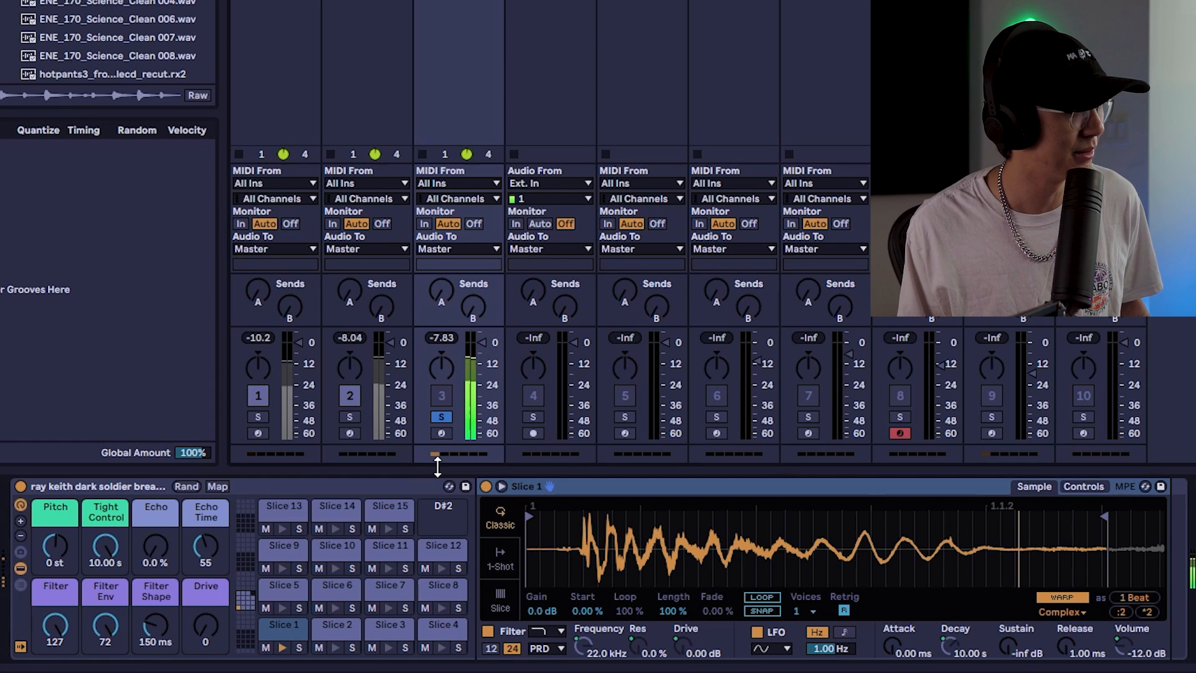
# Set the Drum Rack's Pitch macro to -1 st
pyautogui.moveTo(55, 547); pyautogui.dragTo(55, 523)
pyautogui.press('Delete')
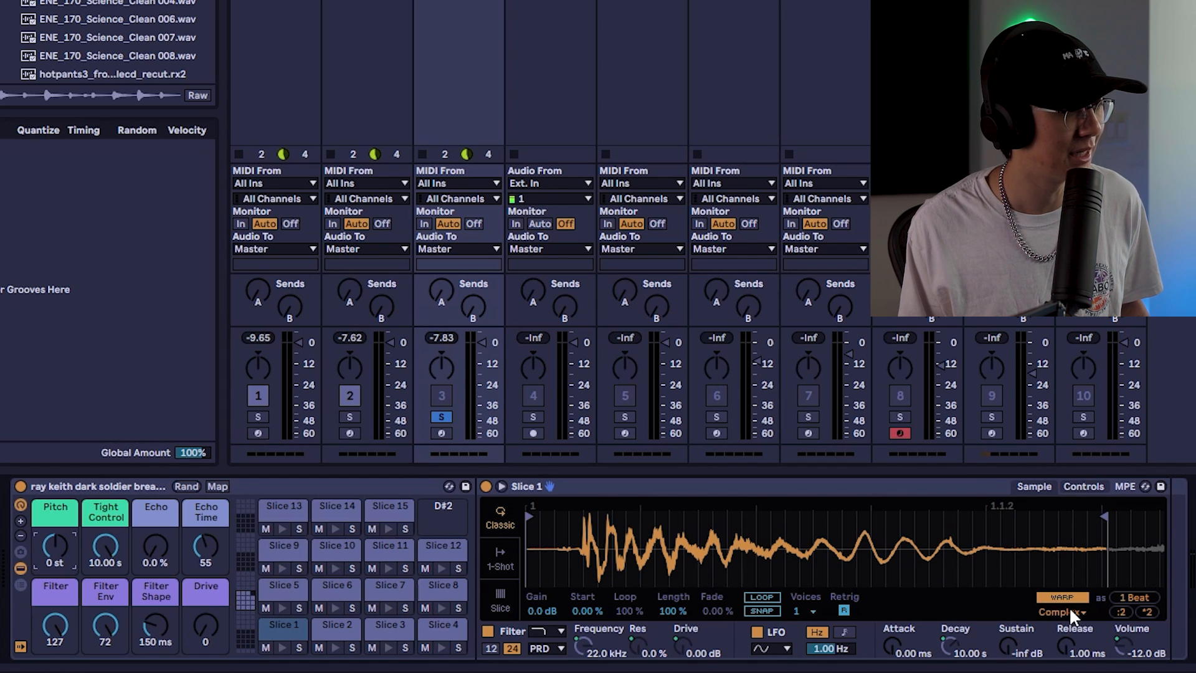
pyautogui.click(1083, 486)
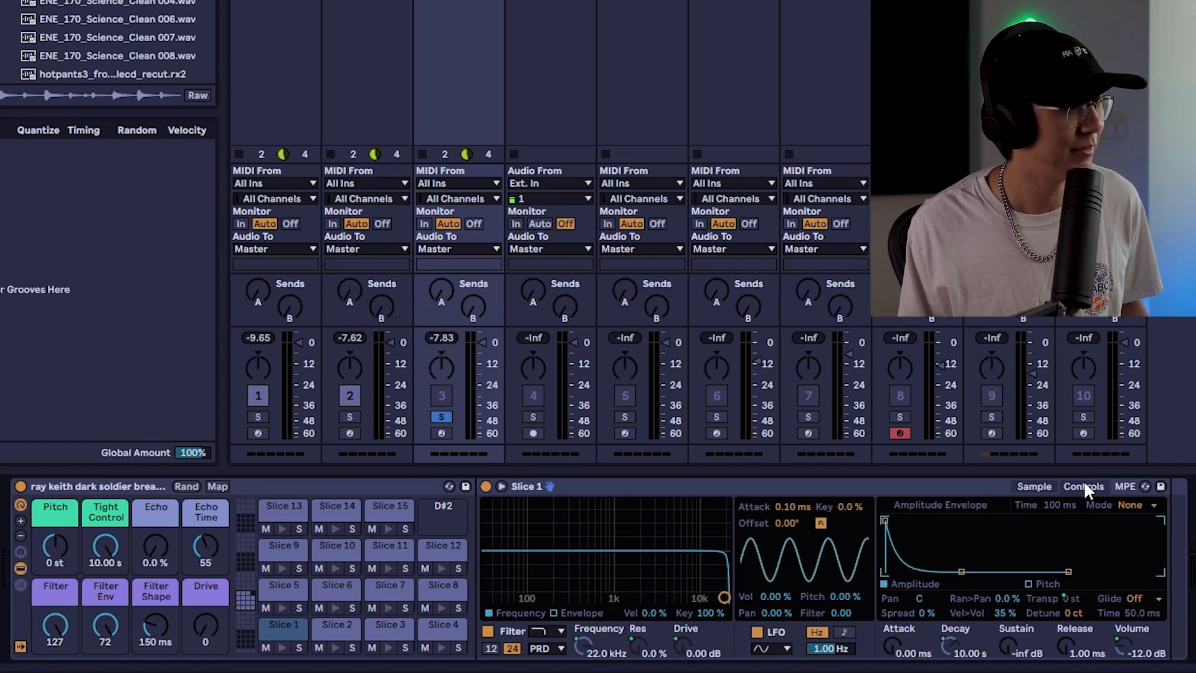
pyautogui.click(1044, 486)
pyautogui.moveTo(55, 546)
pyautogui.mouseDown()
pyautogui.moveTo(55, 526)
pyautogui.moveTo(55, 543)
pyautogui.mouseUp()
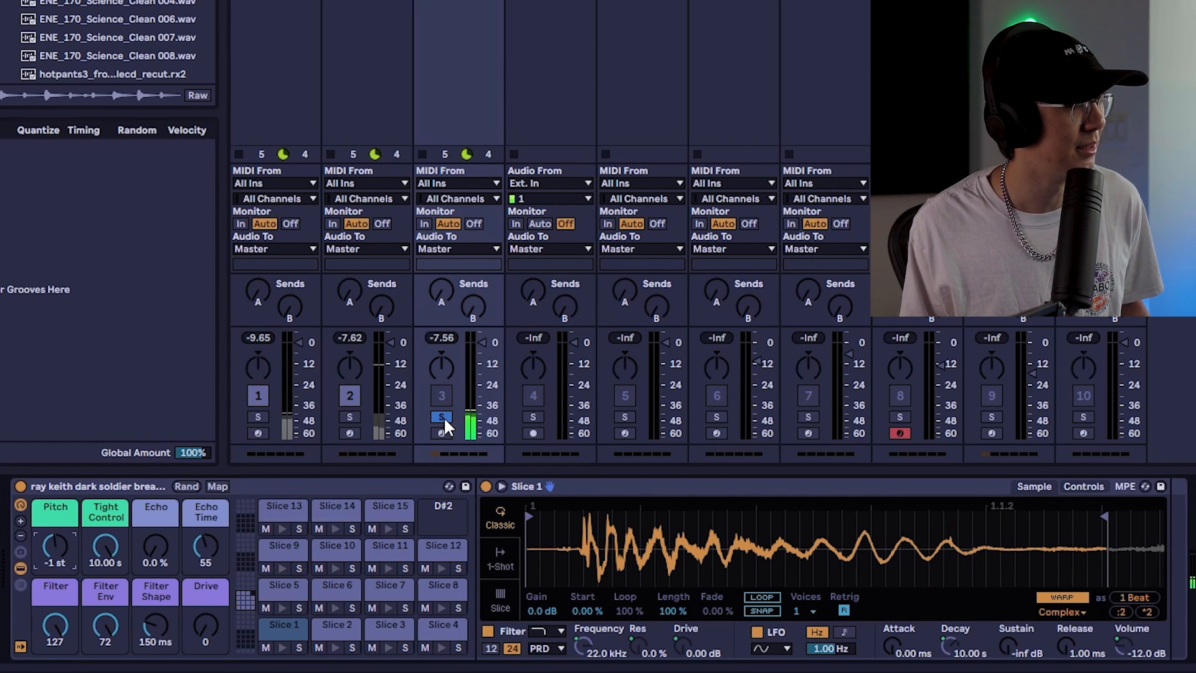
# Solo the RECYCLED track and start and stop playback
pyautogui.click(258, 416)
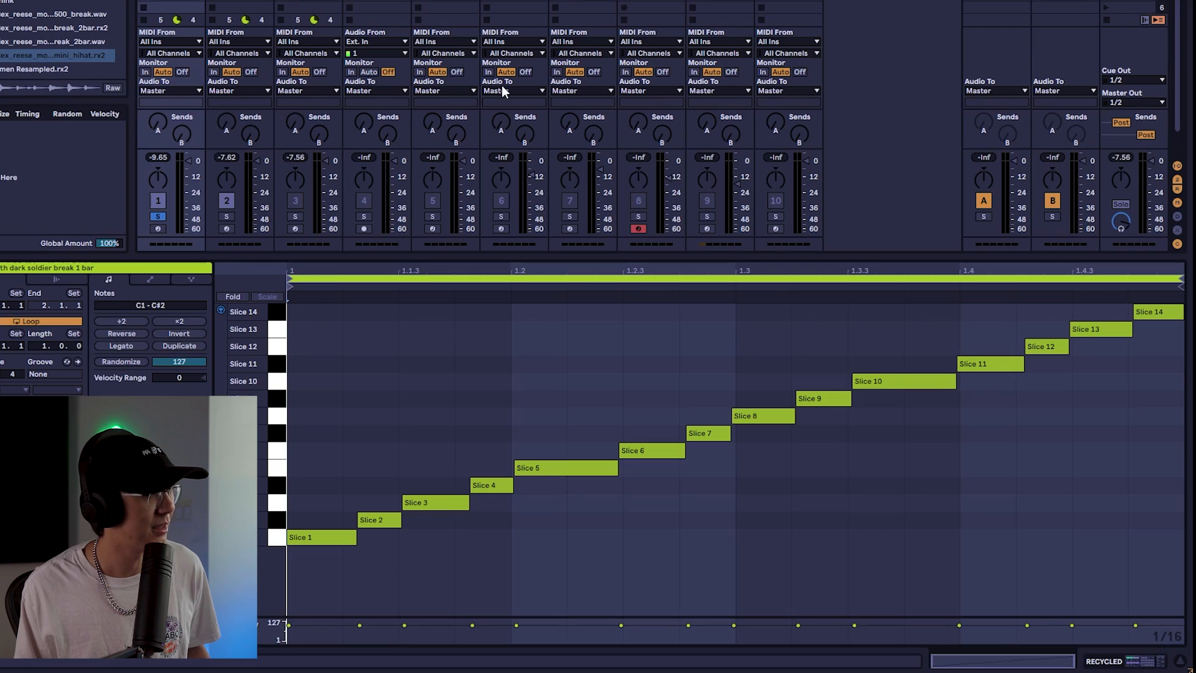
pyautogui.press('space')
pyautogui.press('space')
pyautogui.press('space')
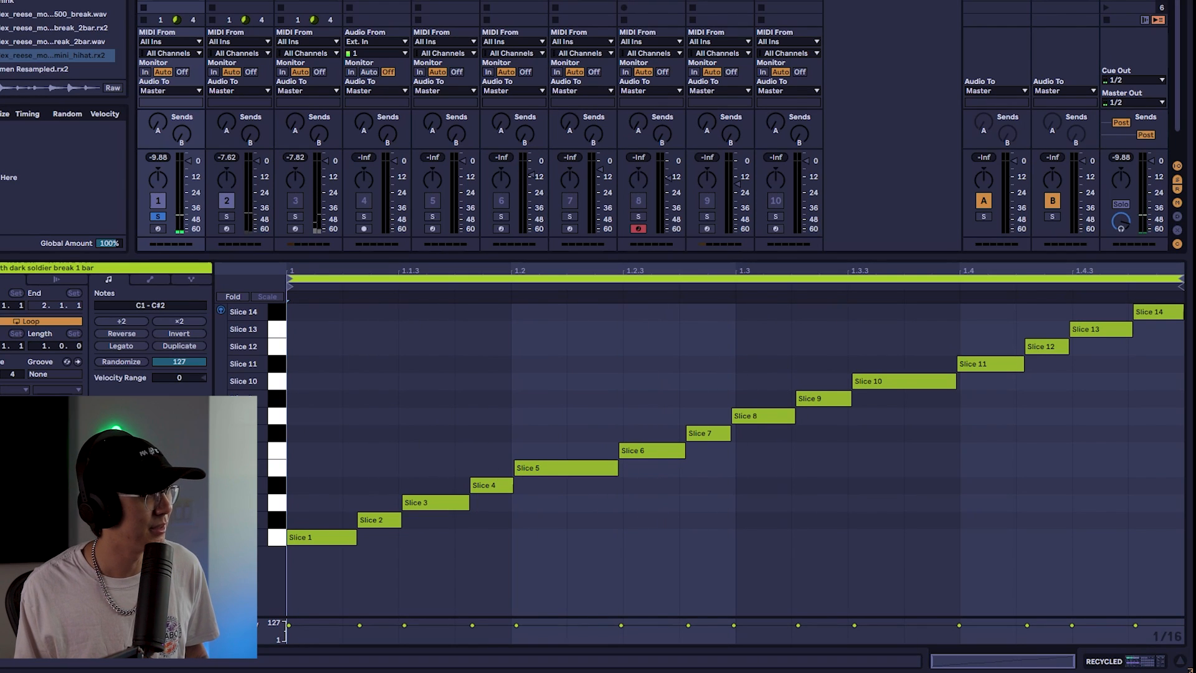
# Shift the Slice 10–14 notes later and delete the last slice notes in the RECYCLED clip
pyautogui.moveTo(907, 425); pyautogui.dragTo(1184, 294)
pyautogui.moveTo(893, 380); pyautogui.dragTo(998, 382)
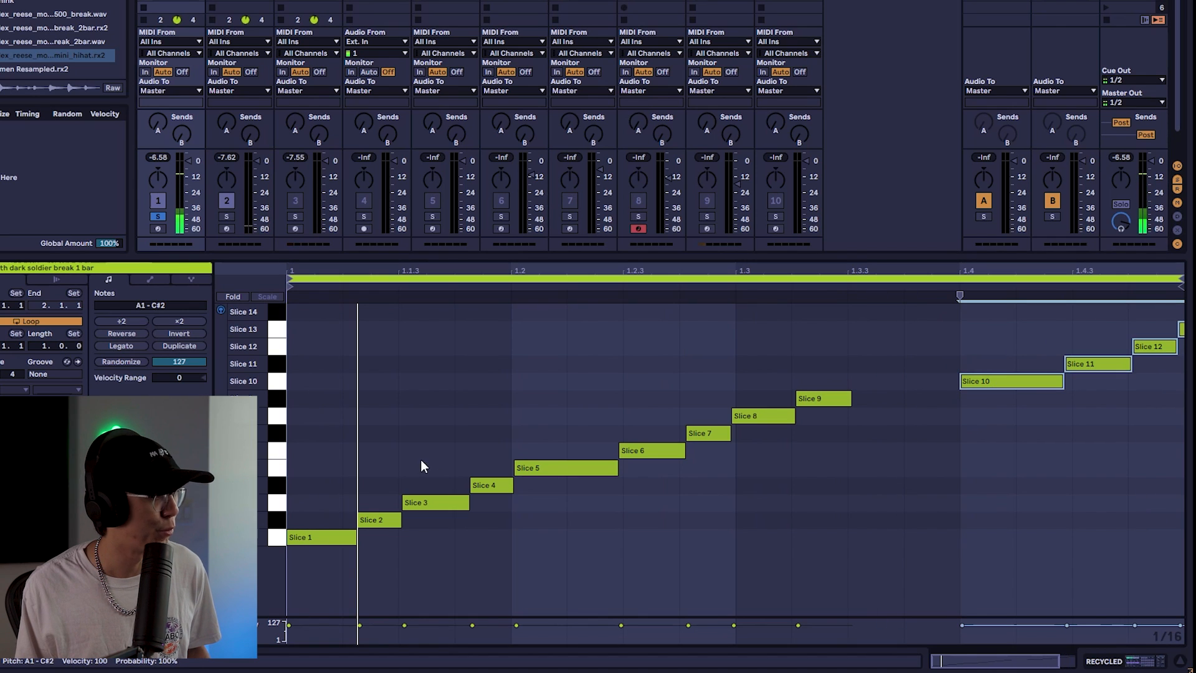
pyautogui.moveTo(387, 476); pyautogui.dragTo(326, 544)
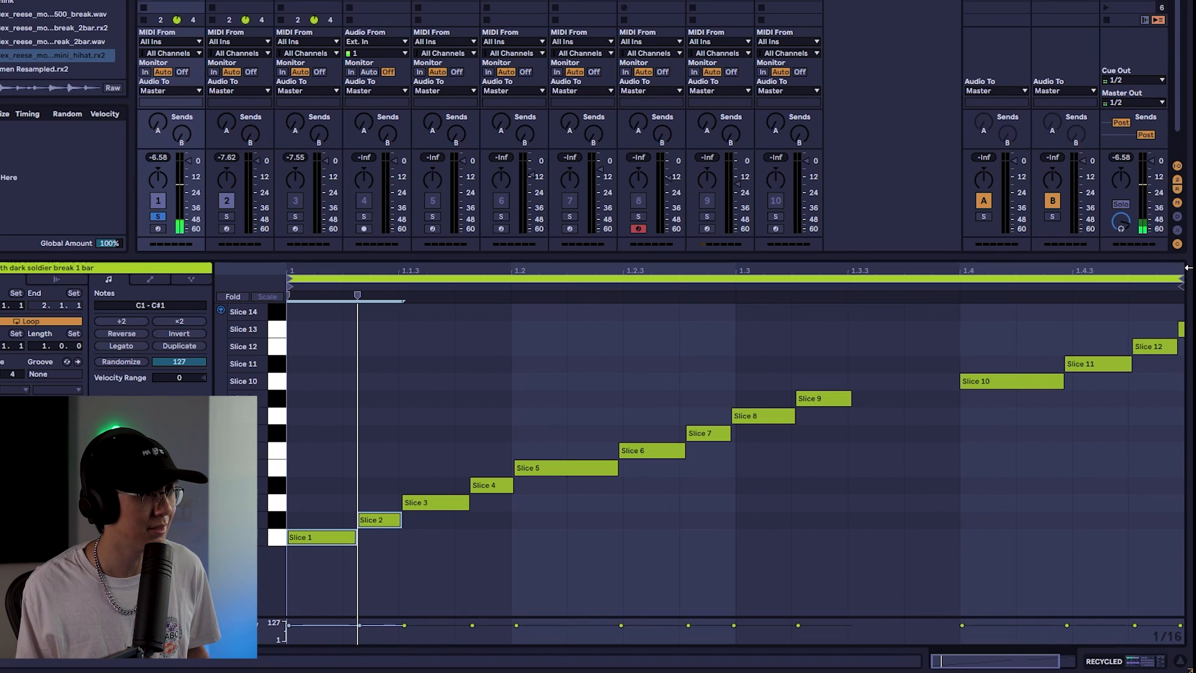
pyautogui.moveTo(1076, 270); pyautogui.dragTo(1077, 252)
pyautogui.click(1126, 324)
pyautogui.moveTo(1119, 375); pyautogui.dragTo(1188, 294)
pyautogui.press('Delete')
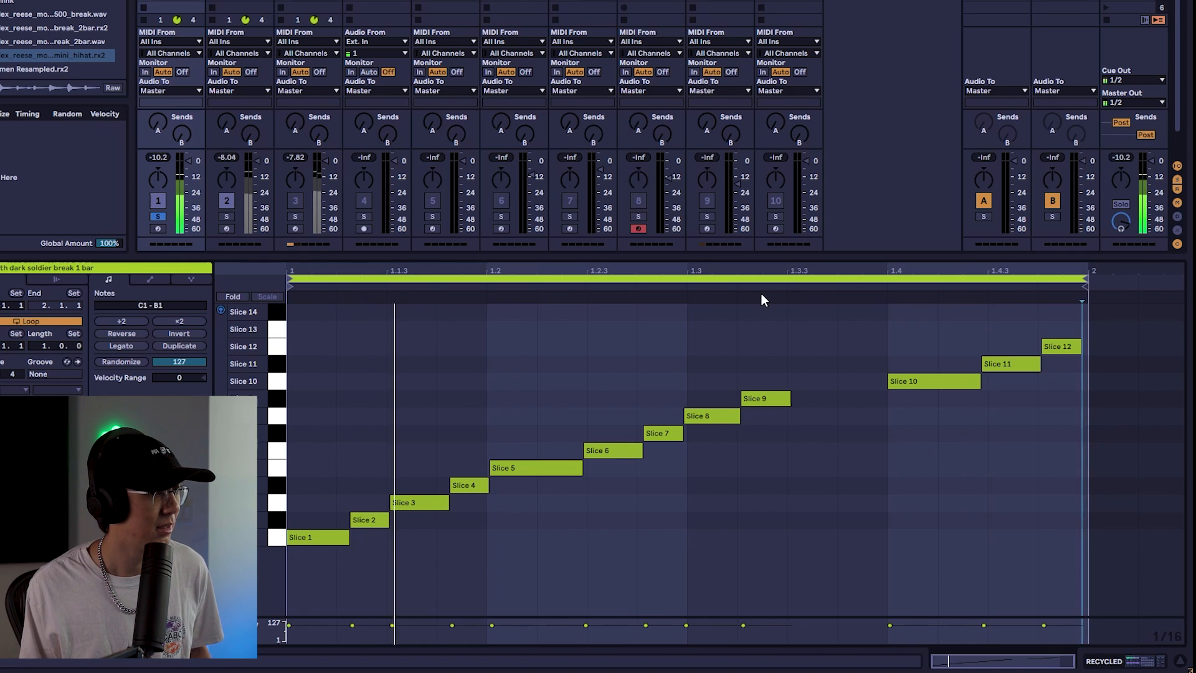
# Copy the Slice 1 and Slice 2 notes later in the bar, delete a note and undo the deletion
pyautogui.moveTo(379, 472); pyautogui.dragTo(824, 541)
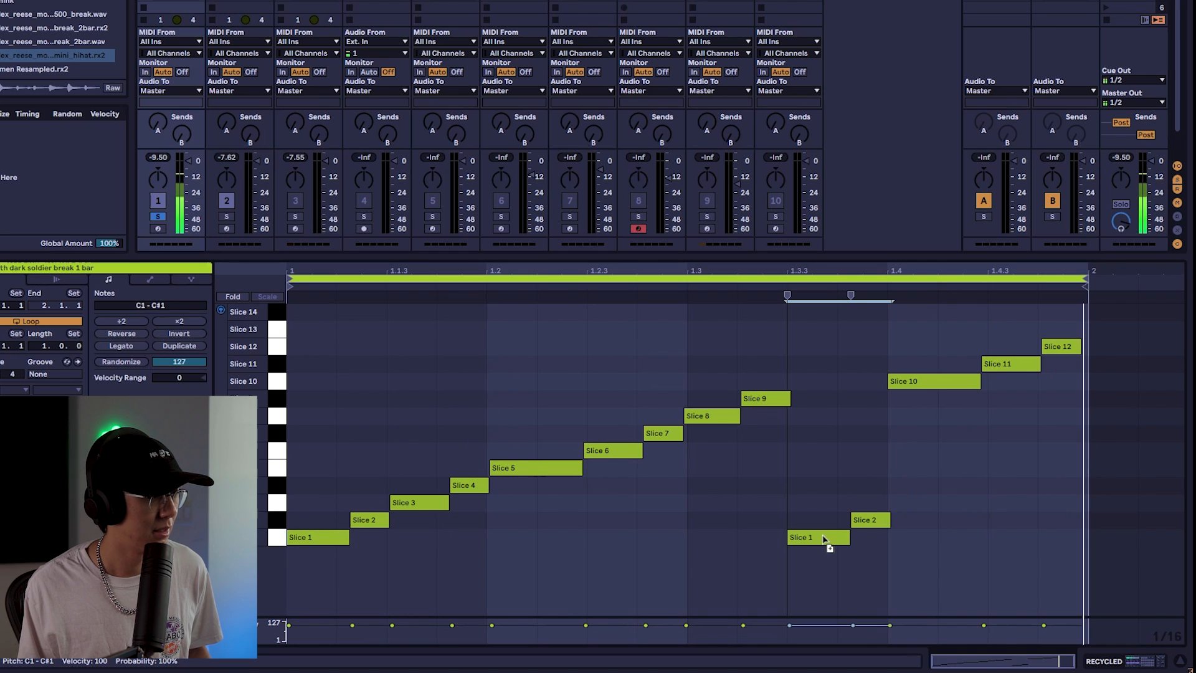
pyautogui.click(823, 323)
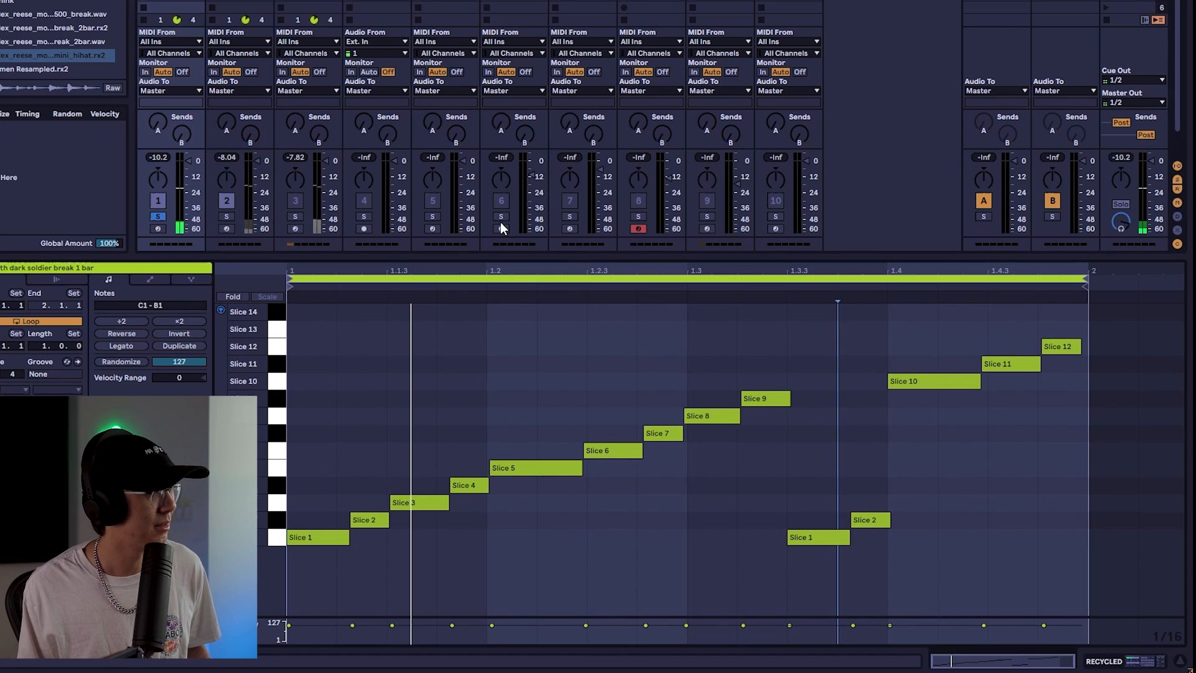
pyautogui.press('Delete')
pyautogui.hotkey('ctrl', 'z')
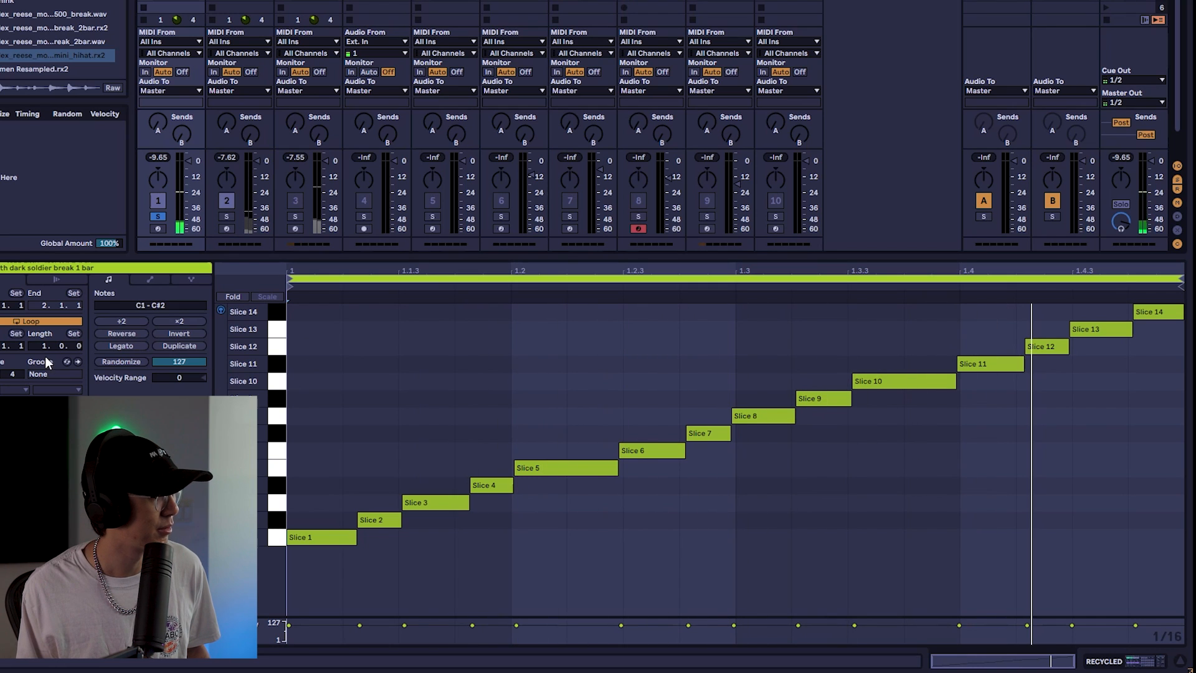
# Lengthen the RECYCLED clip to 2 bars and repeat the Slice 10–14 run across the second bar
pyautogui.moveTo(44, 346); pyautogui.dragTo(44, 340)
pyautogui.moveTo(602, 409); pyautogui.dragTo(739, 286)
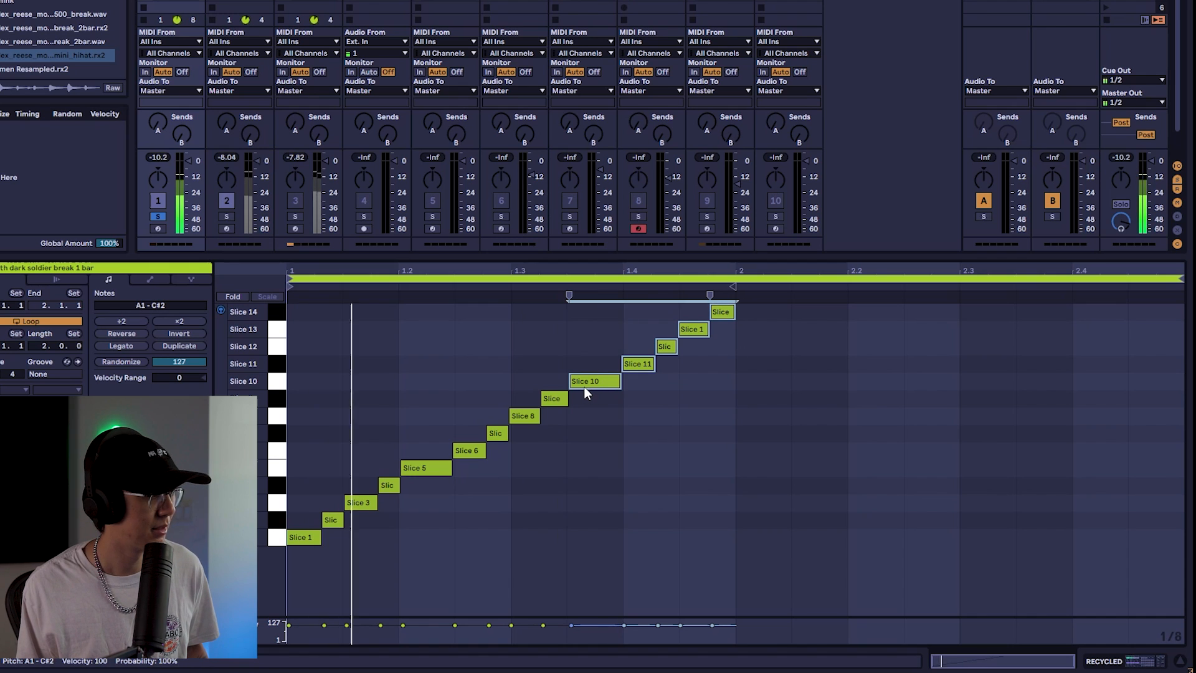
pyautogui.moveTo(585, 386); pyautogui.dragTo(737, 387)
pyautogui.hotkey('ctrl', 'z')
pyautogui.moveTo(574, 375)
pyautogui.mouseDown()
pyautogui.moveTo(951, 394)
pyautogui.moveTo(924, 380)
pyautogui.mouseUp()
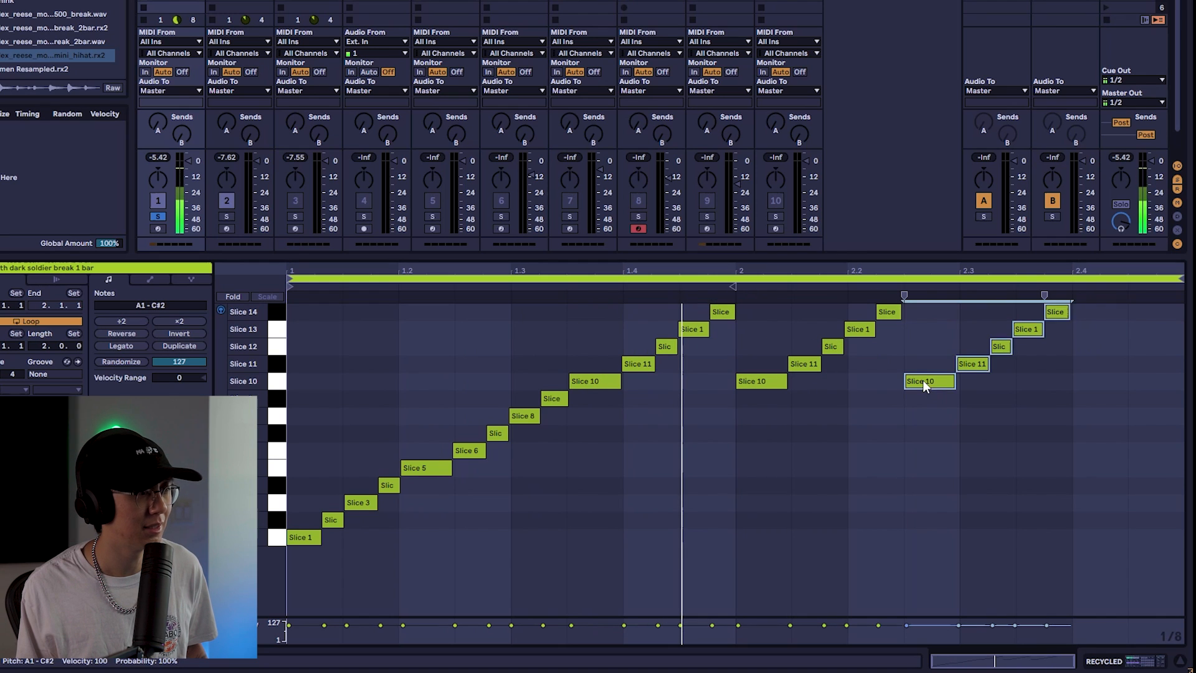
pyautogui.hotkey('ctrl', 'd')
pyautogui.click(1155, 327)
pyautogui.press('Delete')
pyautogui.press('space')
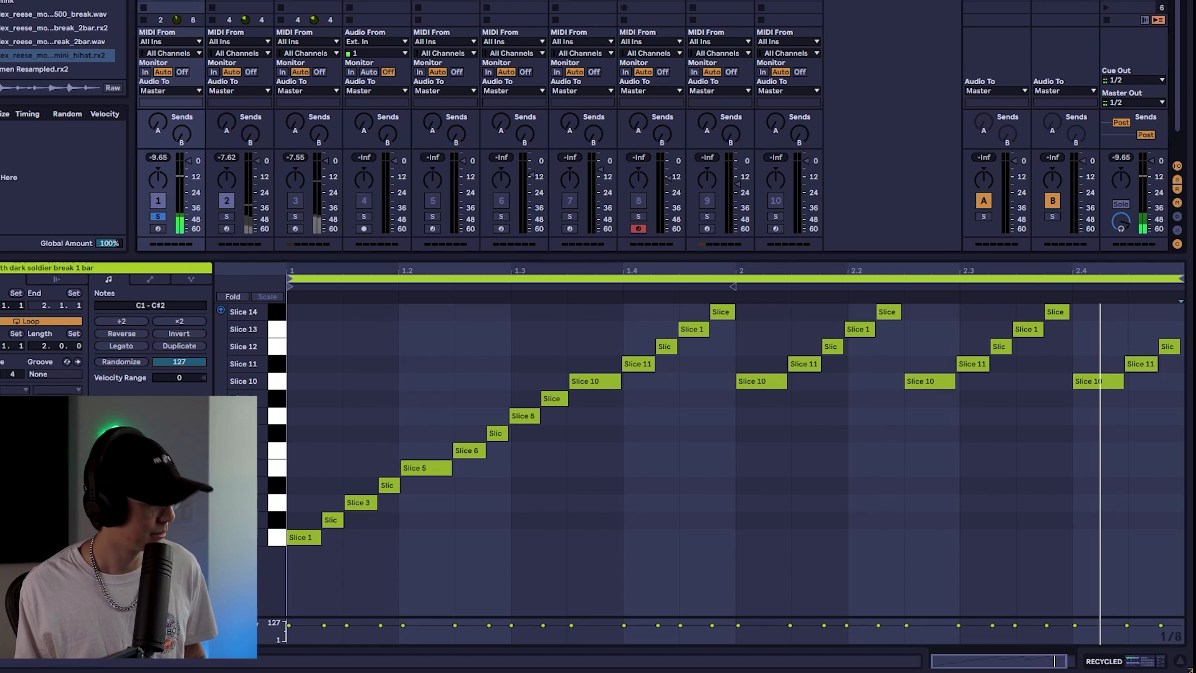
# Play the clip, then move and reposition the Slice 5 onward notes
pyautogui.press('space')
pyautogui.press('space')
pyautogui.moveTo(436, 510); pyautogui.dragTo(1183, 303)
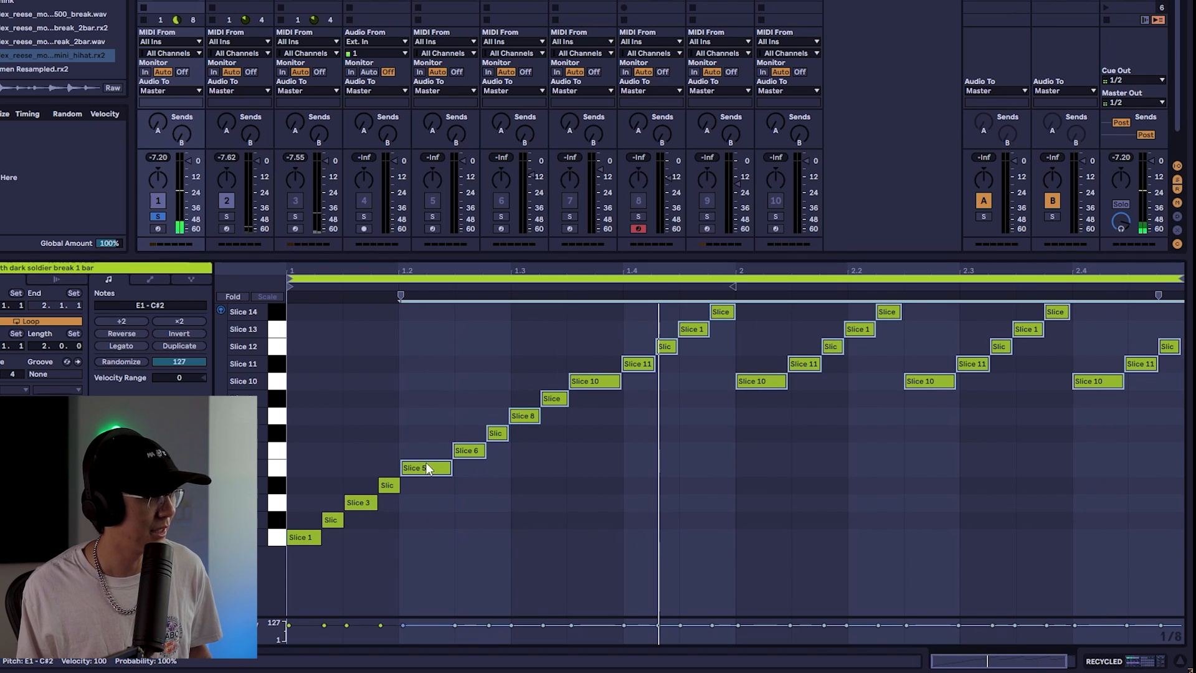
pyautogui.moveTo(423, 467); pyautogui.dragTo(534, 473)
pyautogui.moveTo(378, 444); pyautogui.dragTo(353, 513)
pyautogui.moveTo(448, 435); pyautogui.dragTo(416, 536)
pyautogui.click(461, 386)
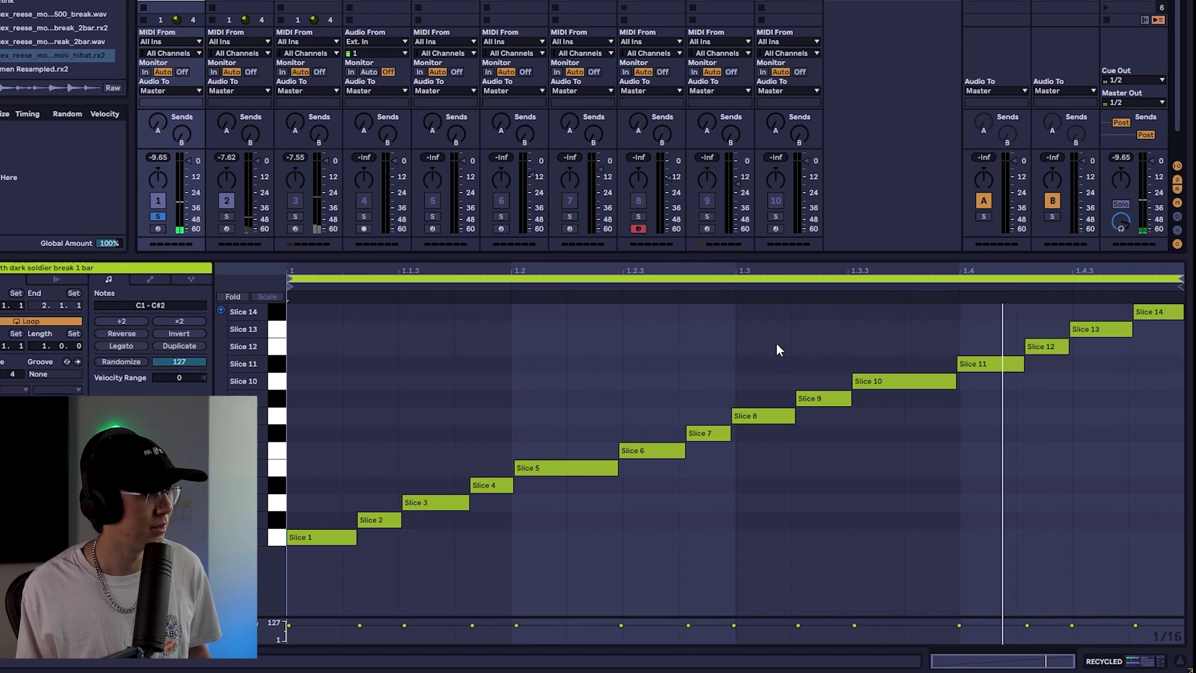
# Delete the Slice 6–9 notes and copy the Slice 1–4 notes to follow Slice 5
pyautogui.press('Delete')
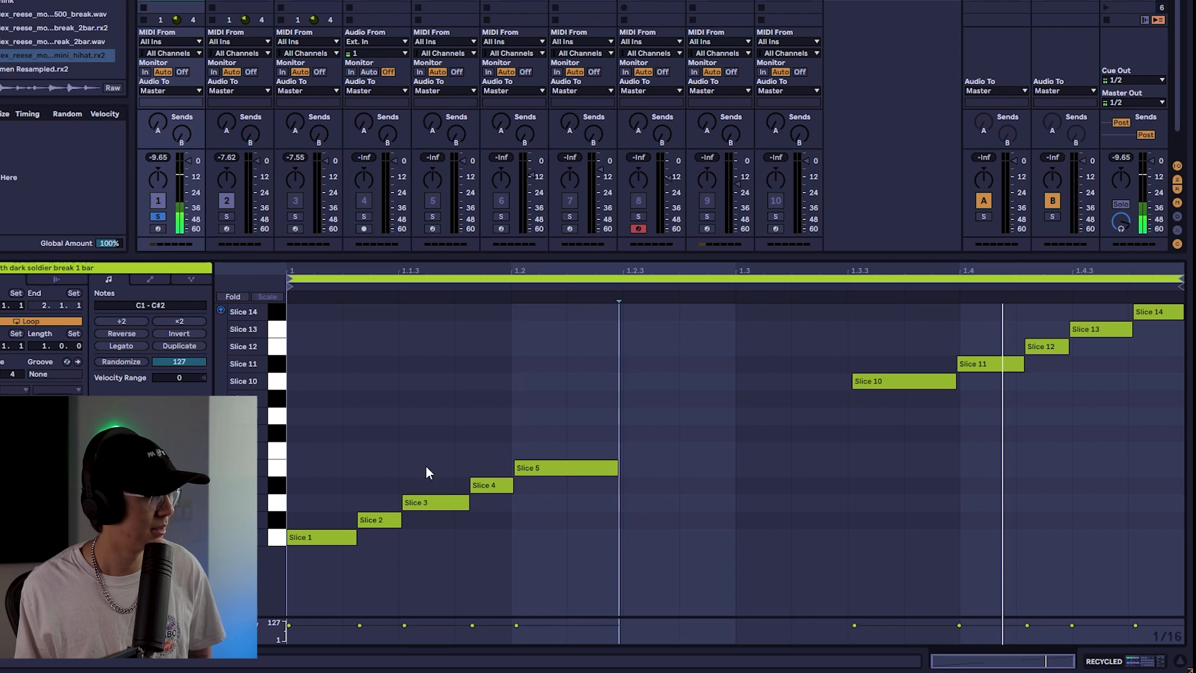
pyautogui.moveTo(488, 441); pyautogui.dragTo(648, 538)
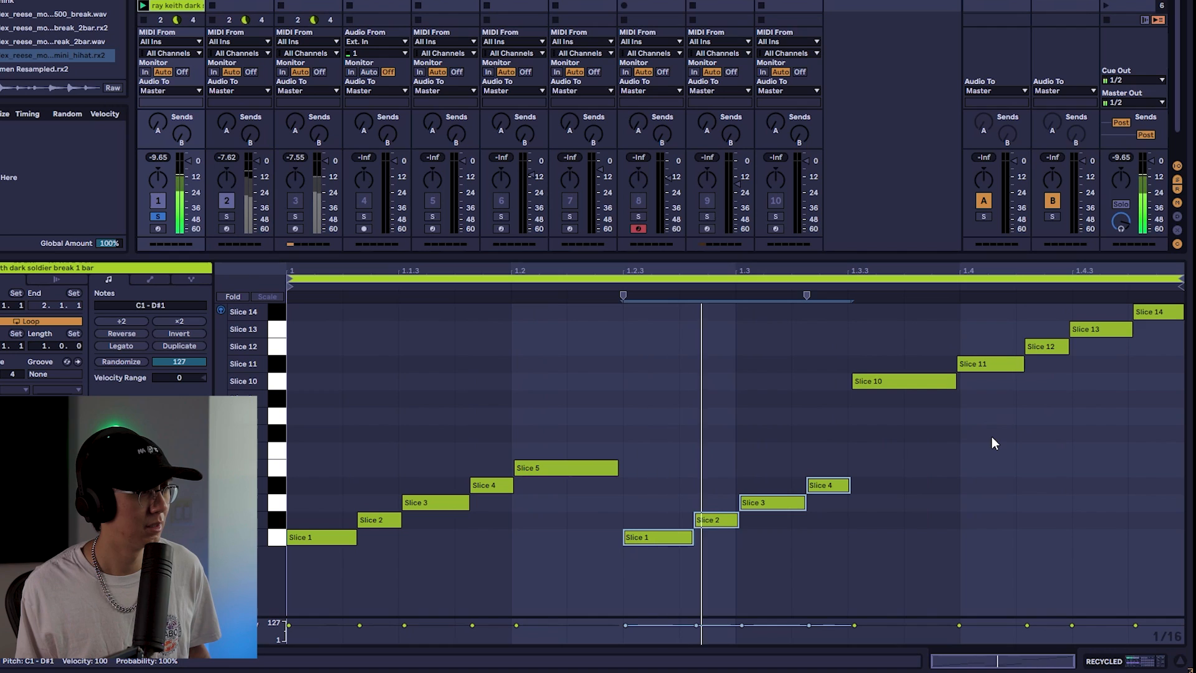
# Delete the Slice 11–14 notes and copy the Slice 1–4 notes into their place at beat 4
pyautogui.moveTo(962, 437); pyautogui.dragTo(1183, 291)
pyautogui.press('Delete')
pyautogui.moveTo(871, 429); pyautogui.dragTo(1005, 538)
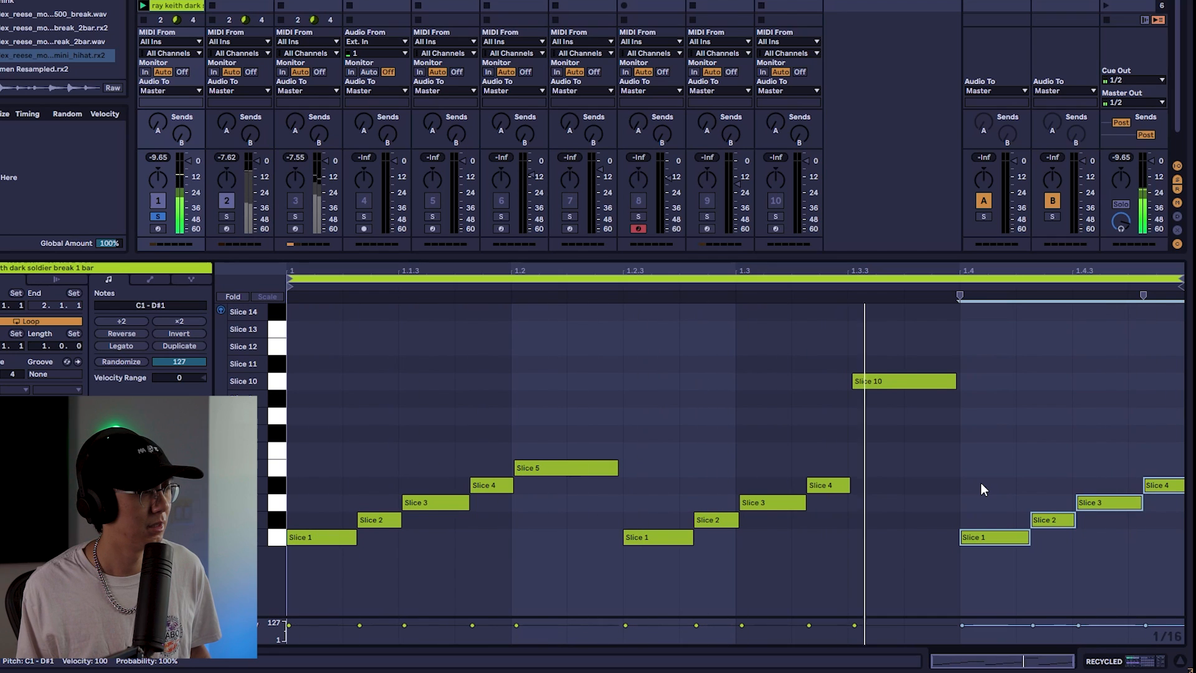
pyautogui.hotkey('shift', 'Tab')
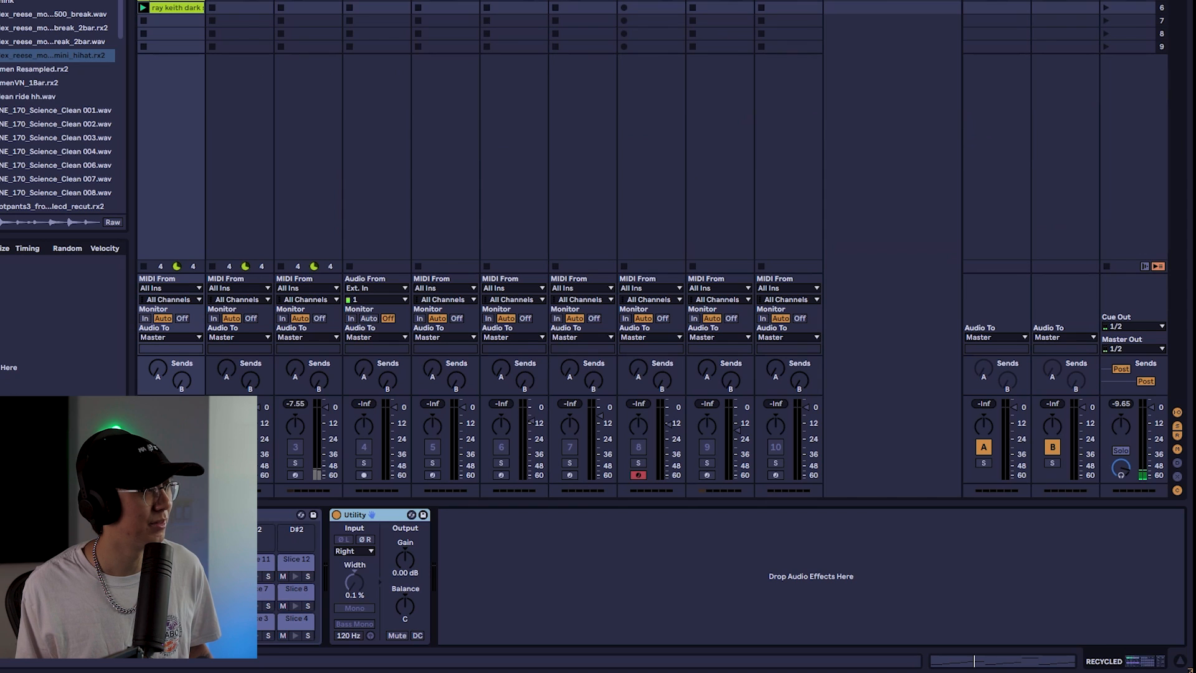
pyautogui.hotkey('shift', 'Tab')
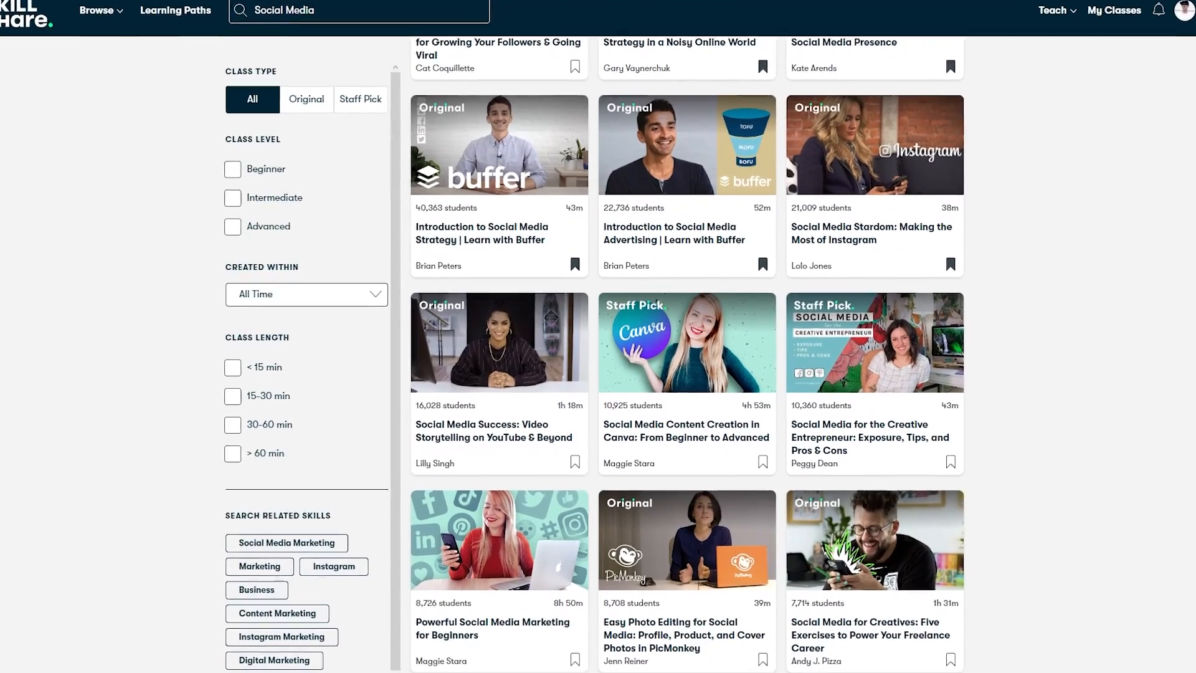
pyautogui.scroll(-3, 687, 354)
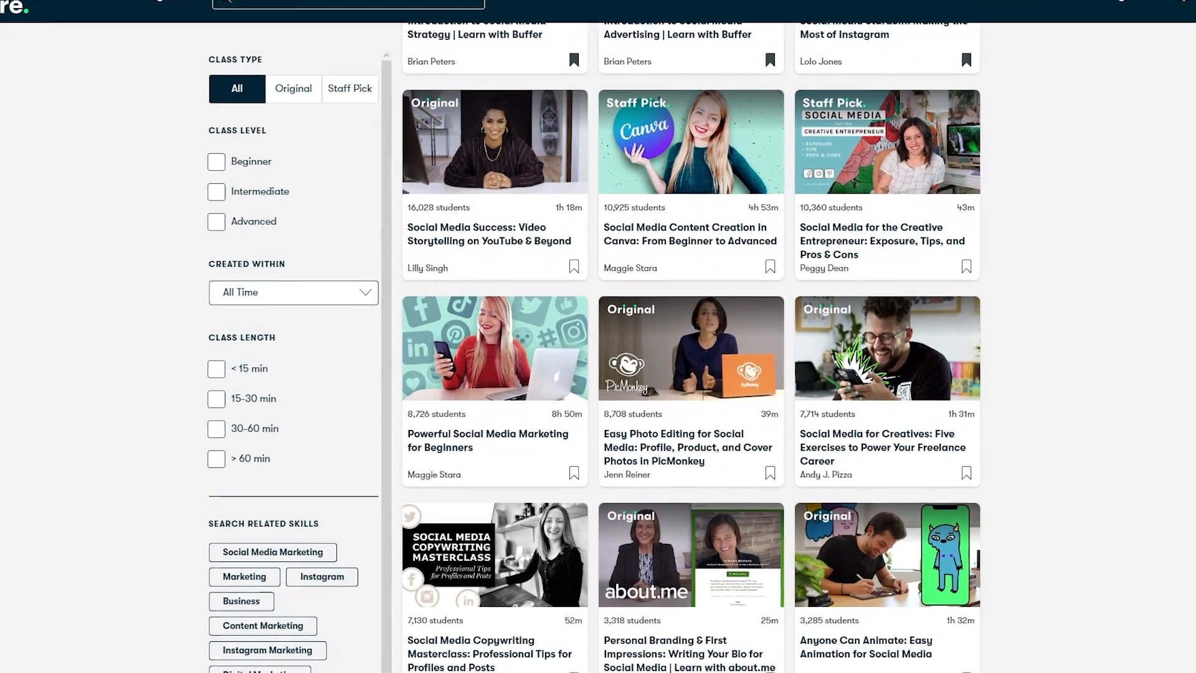
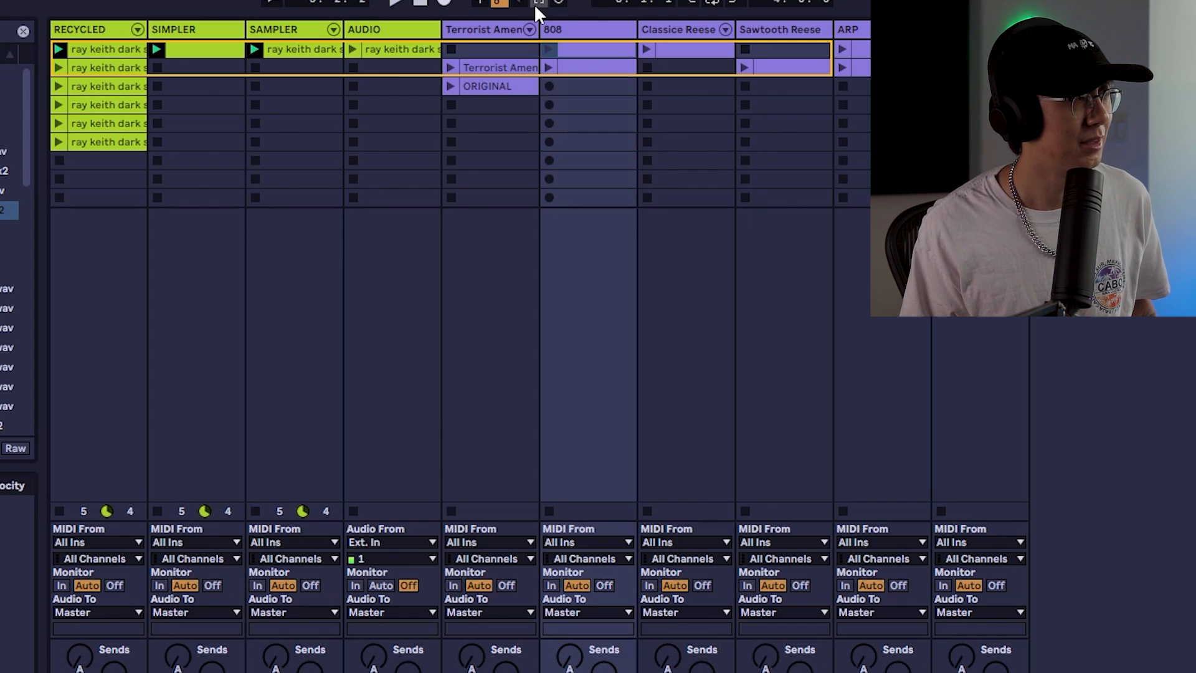
# Open the 808 clip, quantize all its notes and set their velocity to 100
pyautogui.click(584, 85)
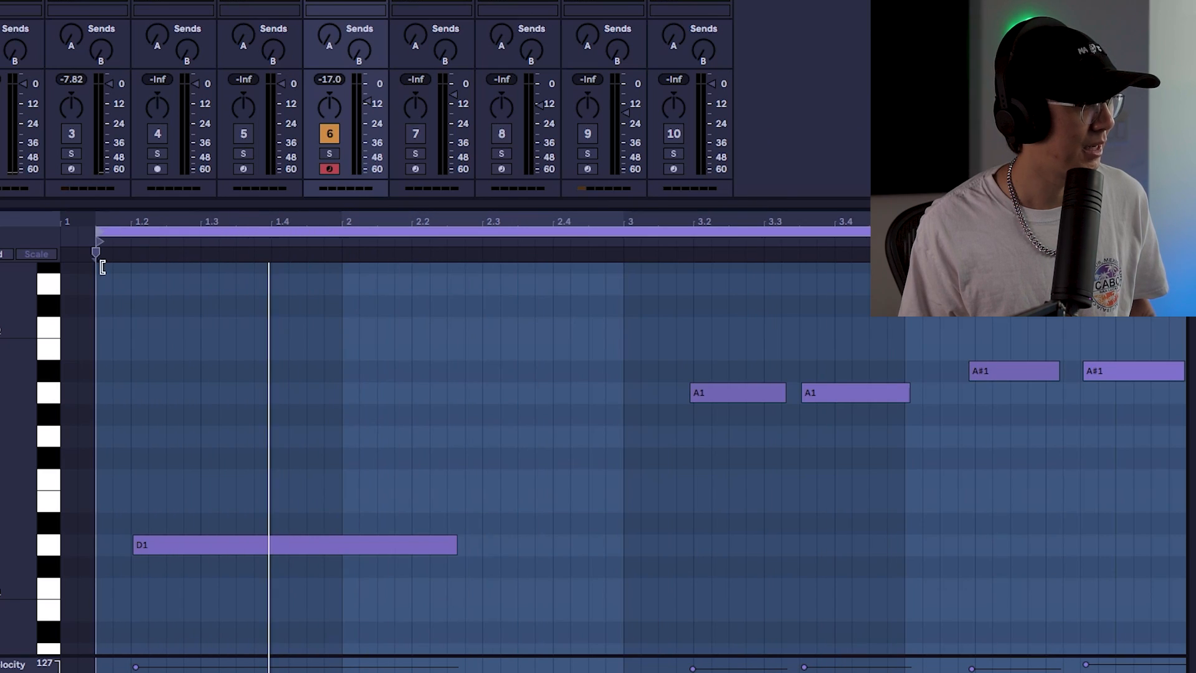
pyautogui.moveTo(102, 266); pyautogui.dragTo(65, 269)
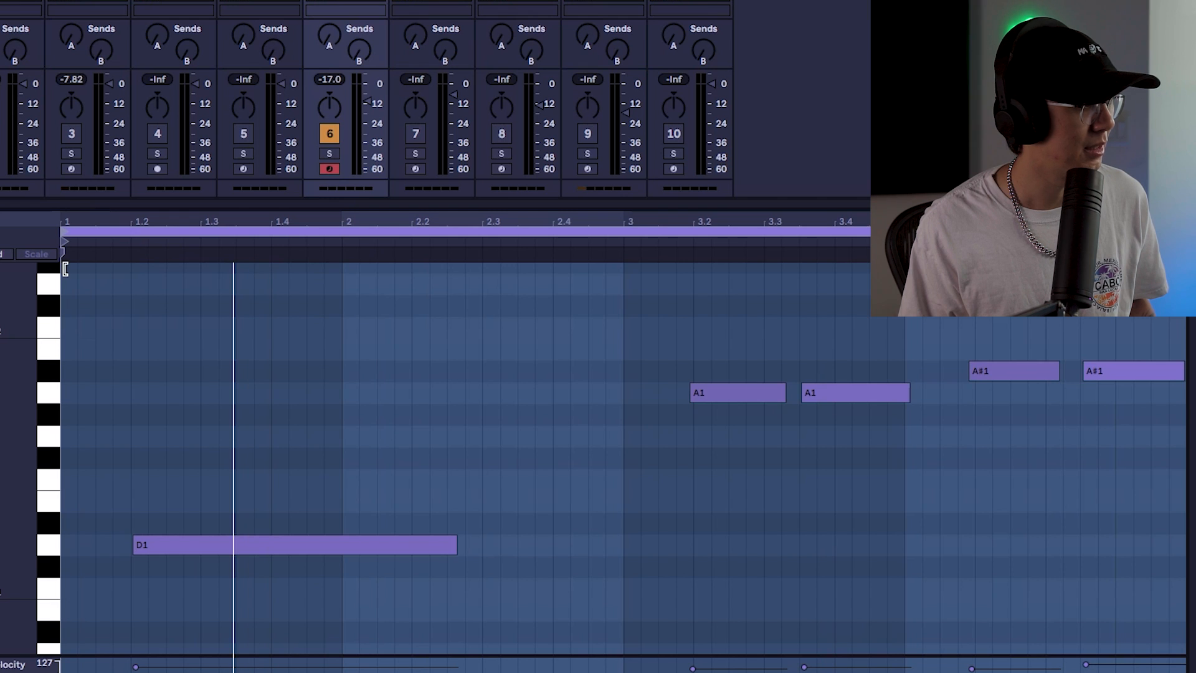
pyautogui.hotkey('ctrl', 'a')
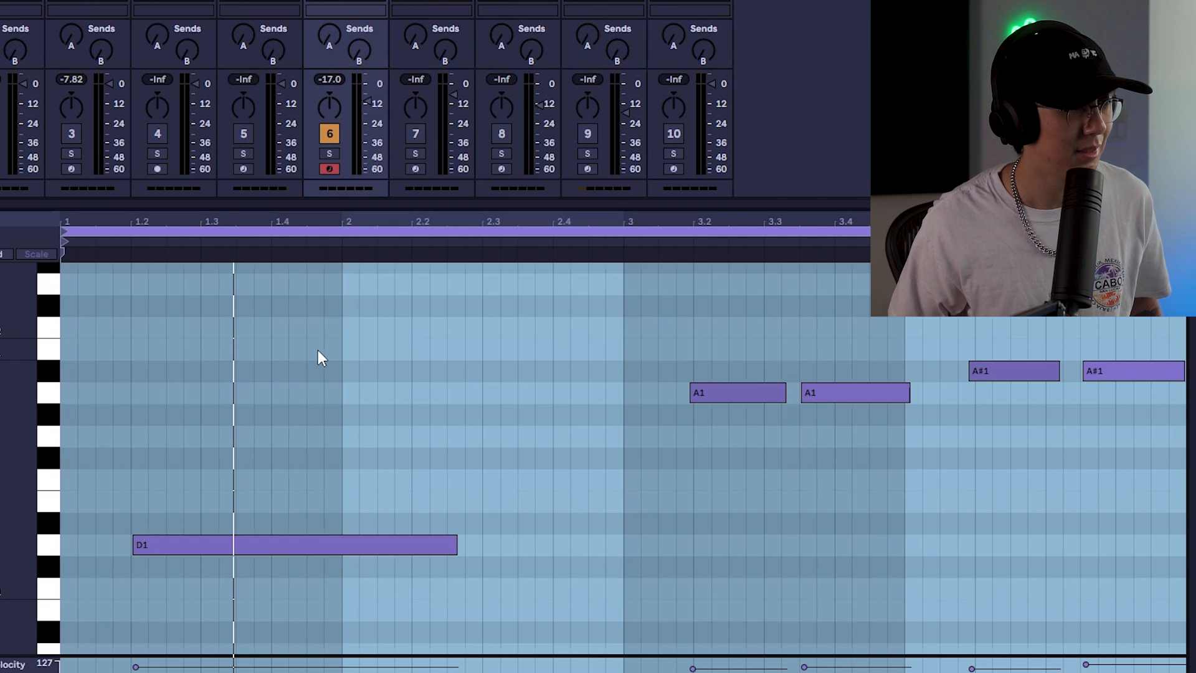
pyautogui.hotkey('ctrl', 'a')
pyautogui.hotkey('ctrl', 'u')
pyautogui.click(445, 395)
pyautogui.hotkey('ctrl', 'a')
pyautogui.write('100')
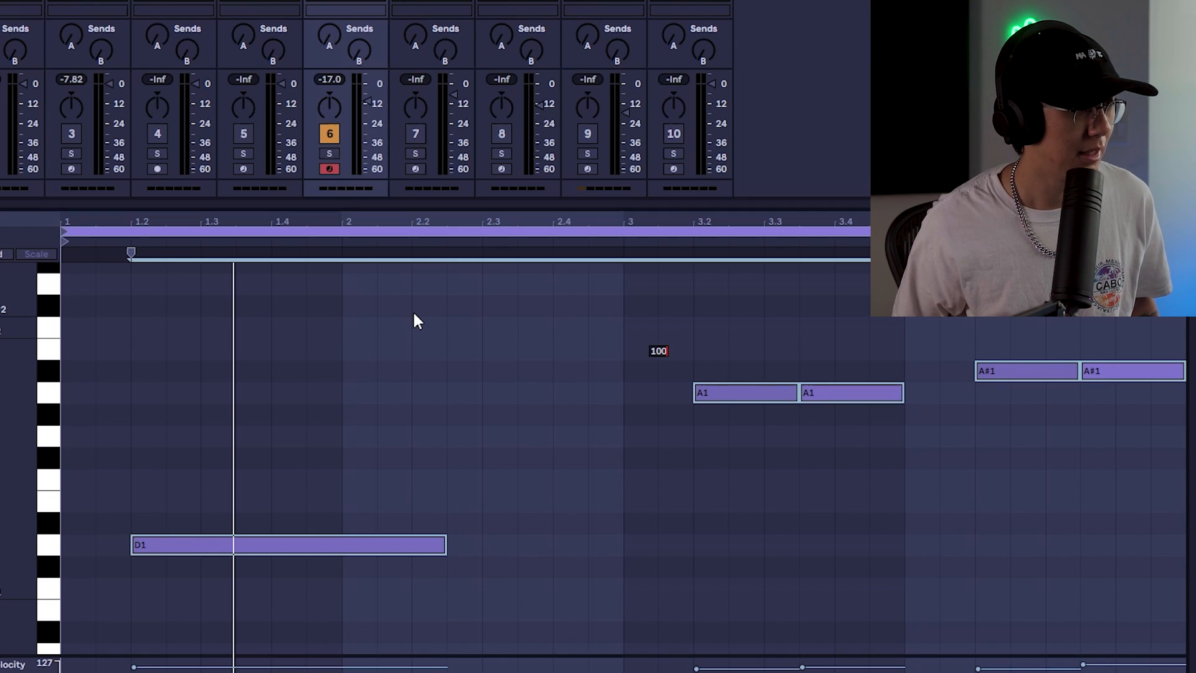
pyautogui.click(457, 373)
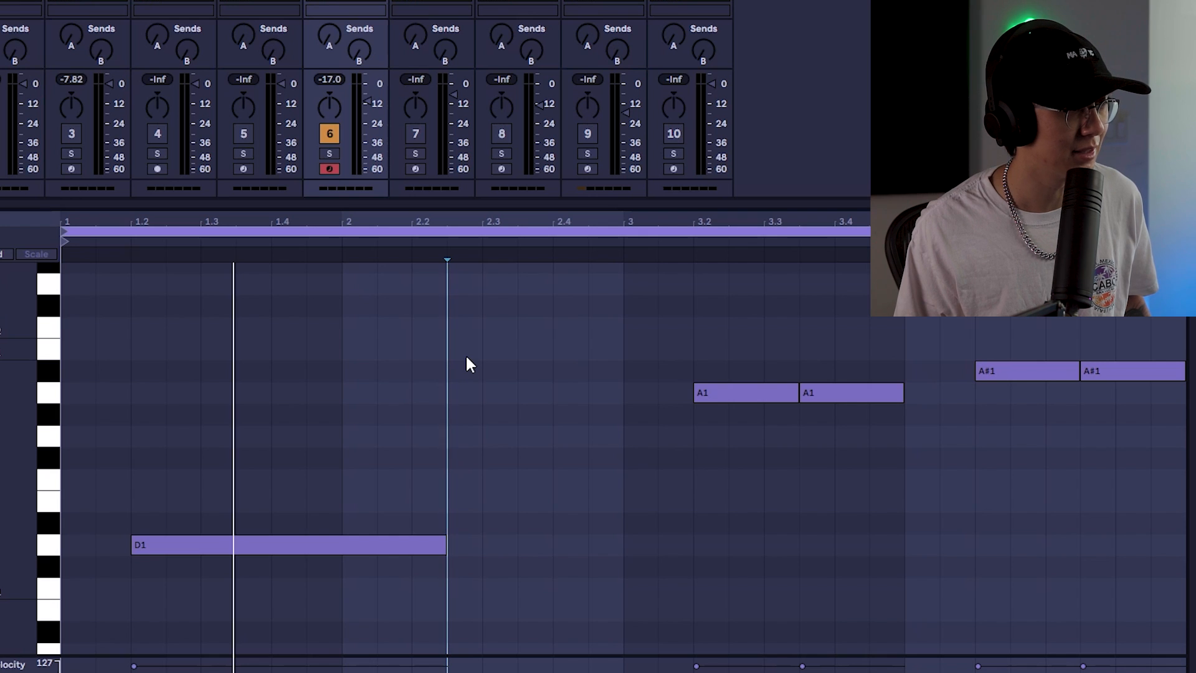
pyautogui.hotkey('ctrl', 'a')
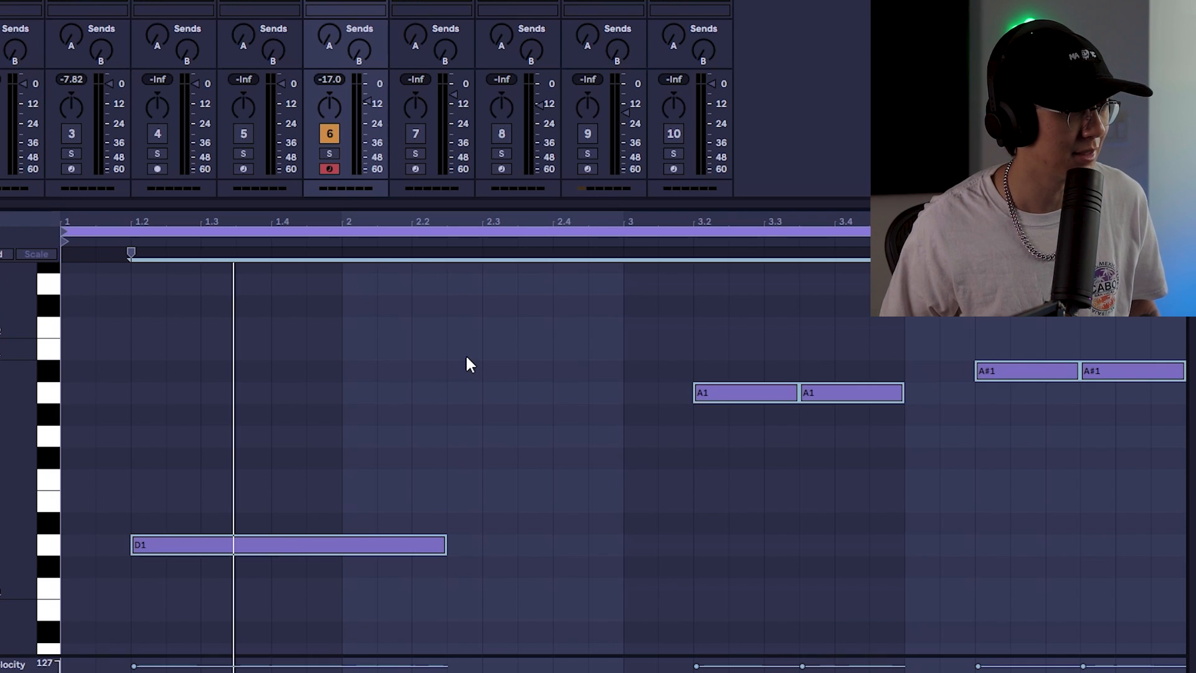
pyautogui.write('100')
pyautogui.press('Return')
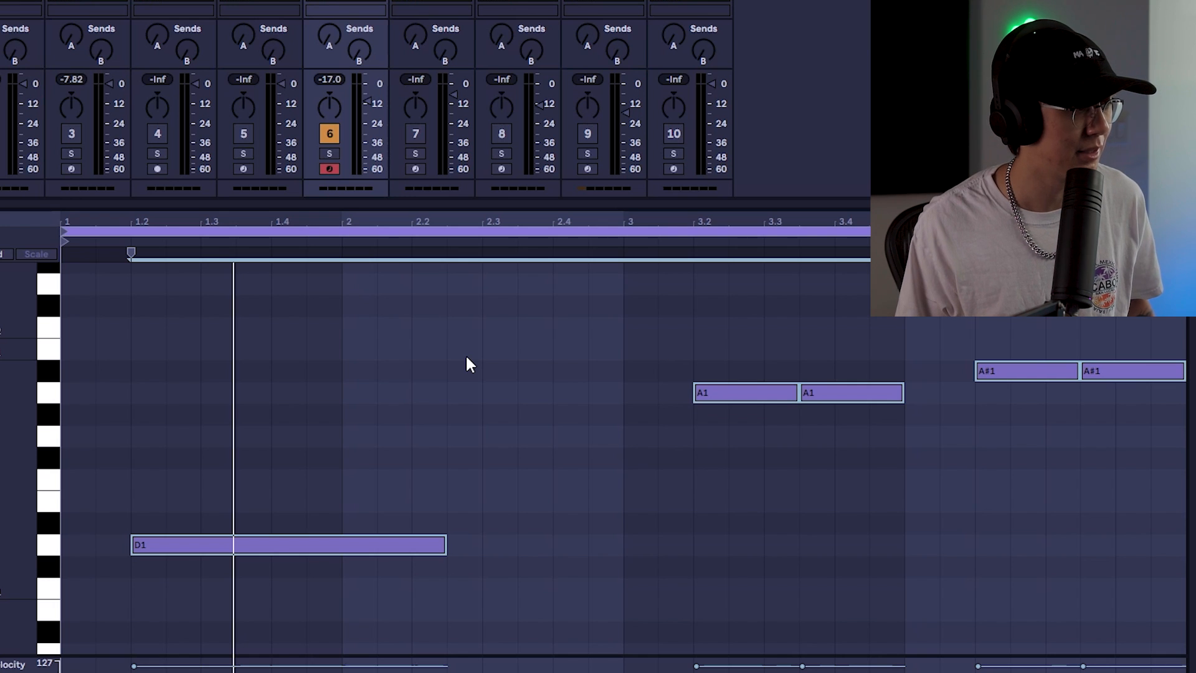
# Play the clip, shift all 808 notes one beat earlier and shorten the D1 note to end at bar 2
pyautogui.click(466, 353)
pyautogui.press('space')
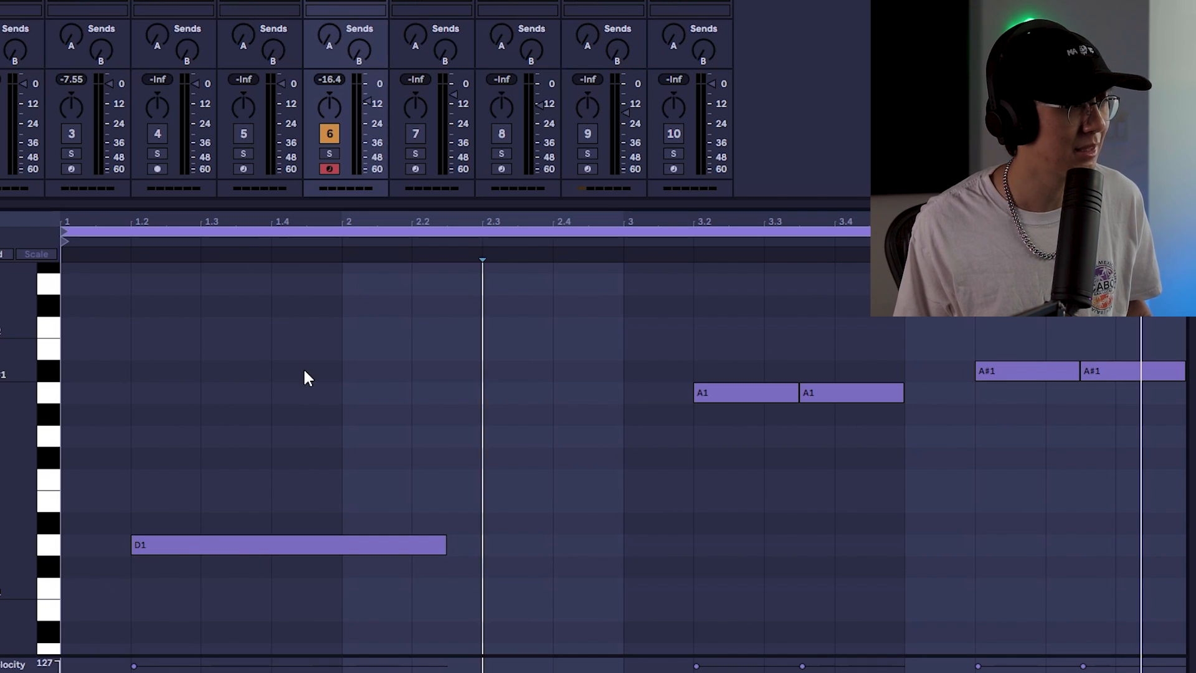
pyautogui.moveTo(1116, 315); pyautogui.dragTo(247, 547)
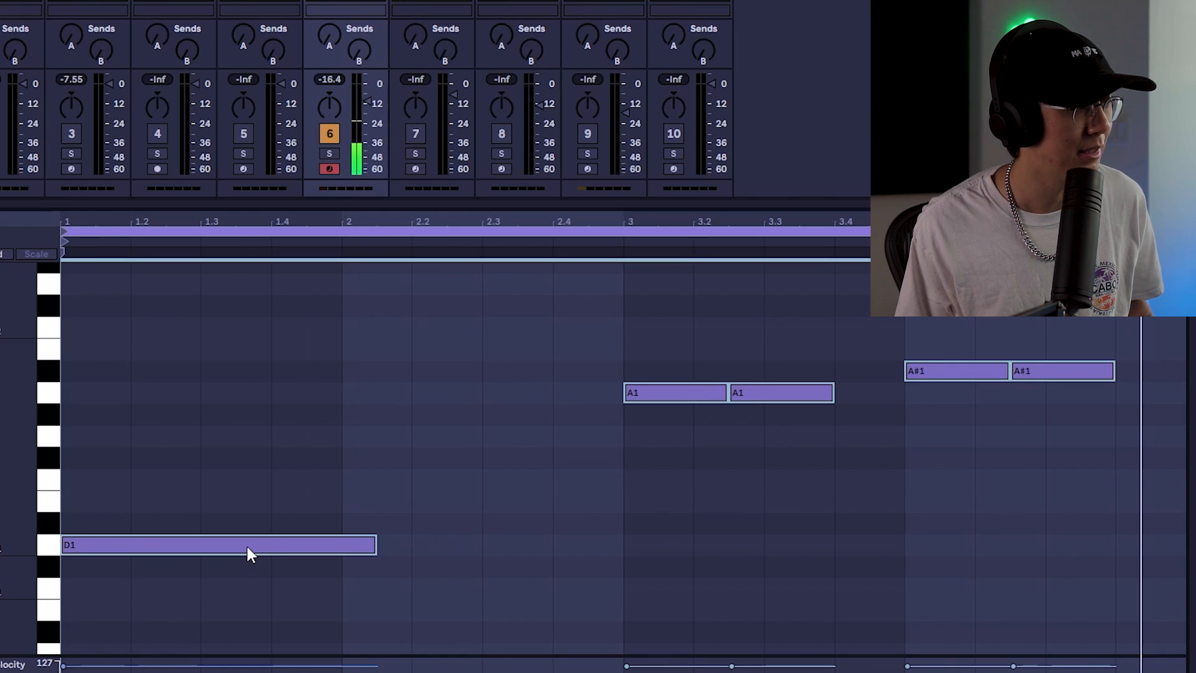
pyautogui.press('space')
pyautogui.click(386, 468)
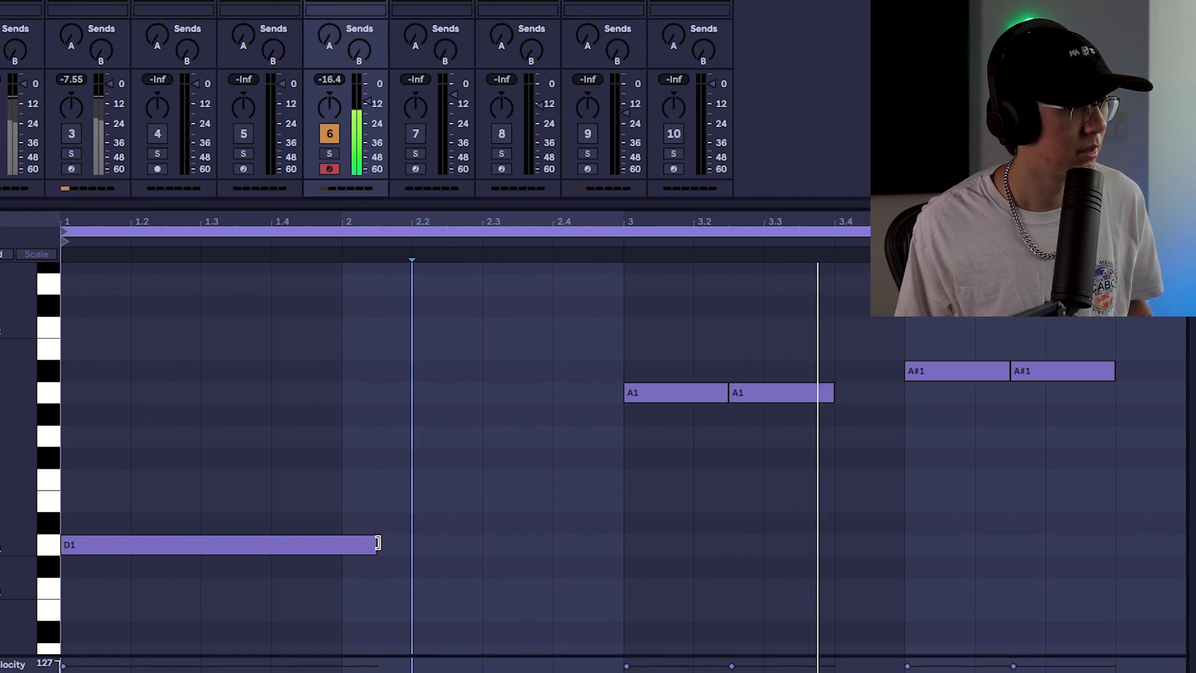
pyautogui.moveTo(377, 543); pyautogui.dragTo(346, 543)
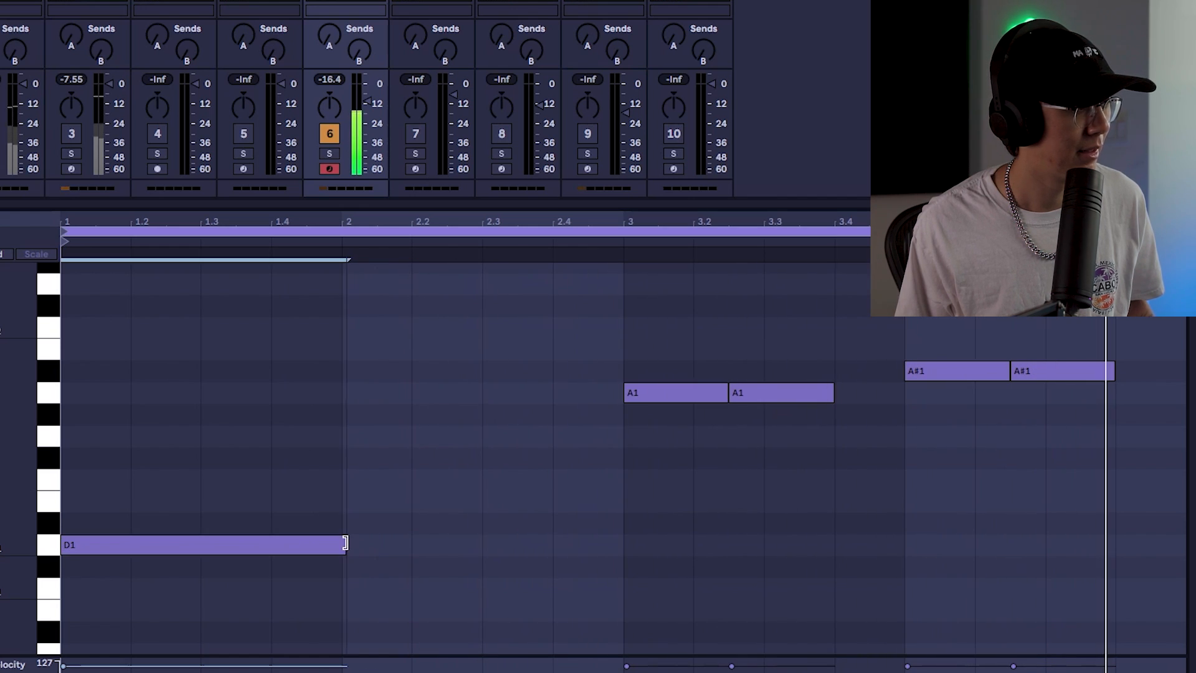
# Move all 808 notes back one beat later, shorten the D1 note to end near bar 2, and play the clip
pyautogui.hotkey('ctrl', 'a')
pyautogui.moveTo(218, 545); pyautogui.dragTo(286, 545)
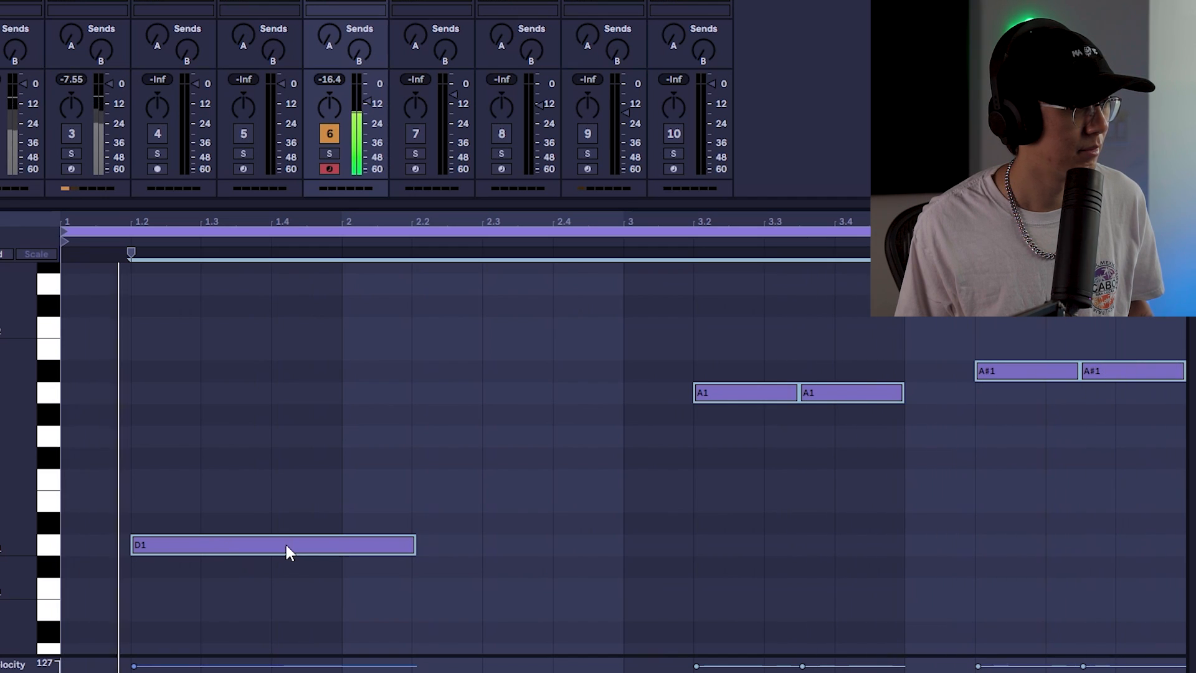
pyautogui.click(383, 461)
pyautogui.moveTo(415, 544); pyautogui.dragTo(410, 545)
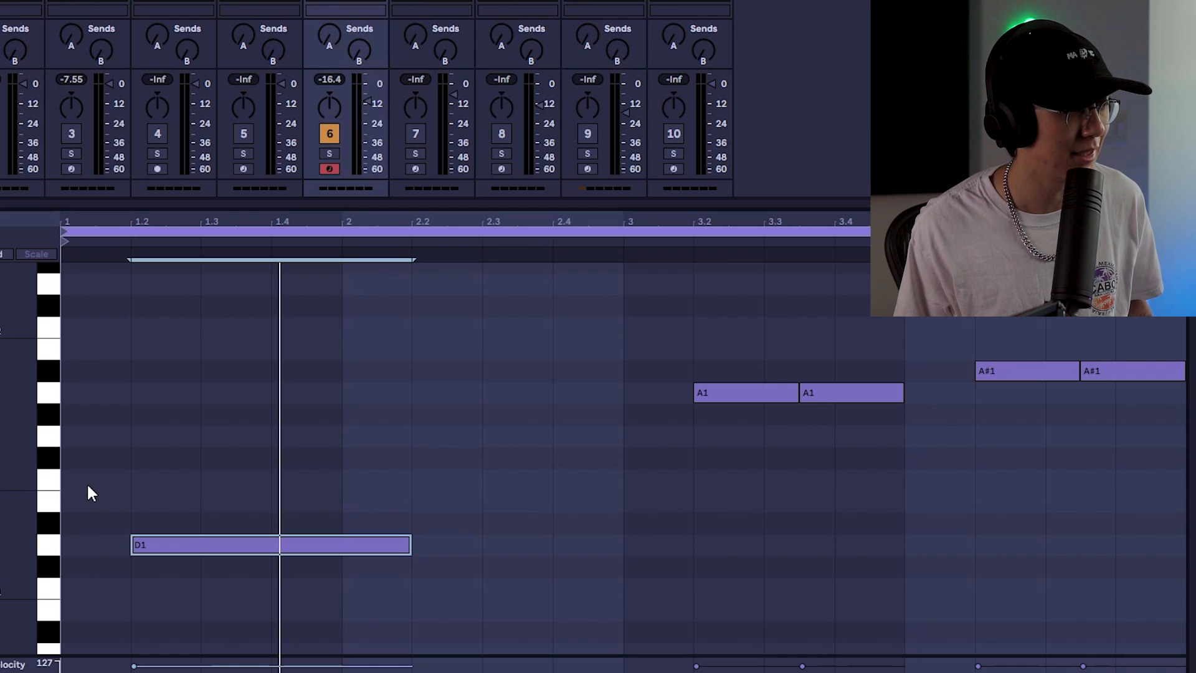
pyautogui.press('space')
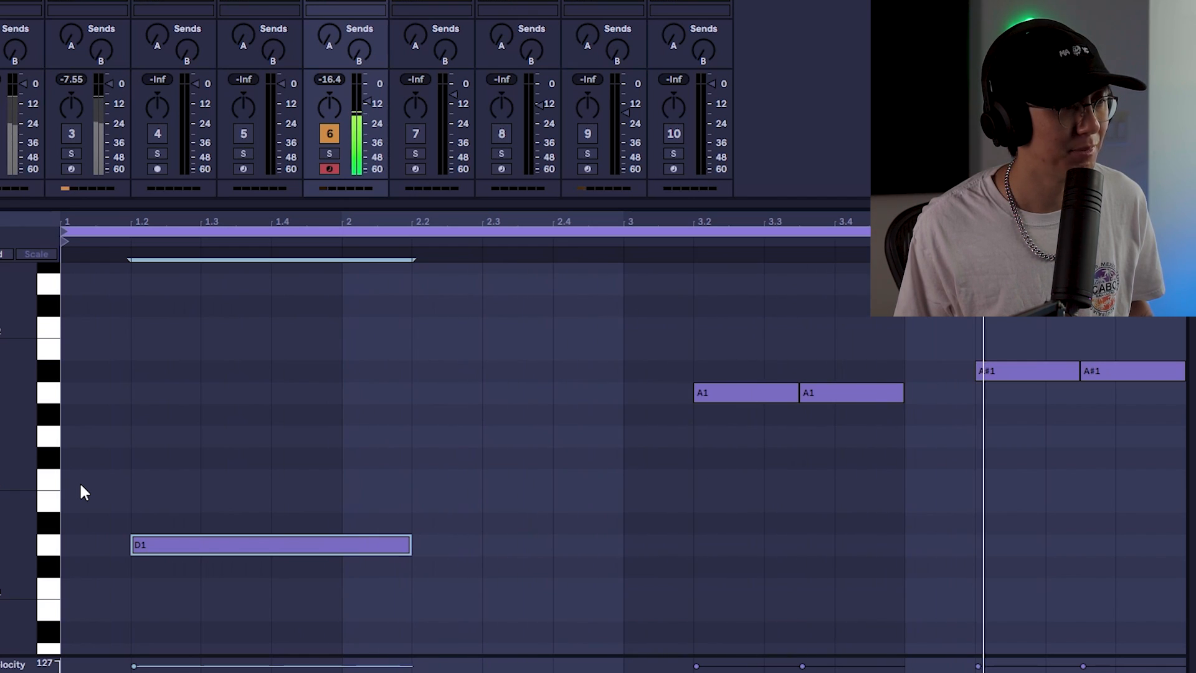
pyautogui.press('space')
pyautogui.click(419, 336)
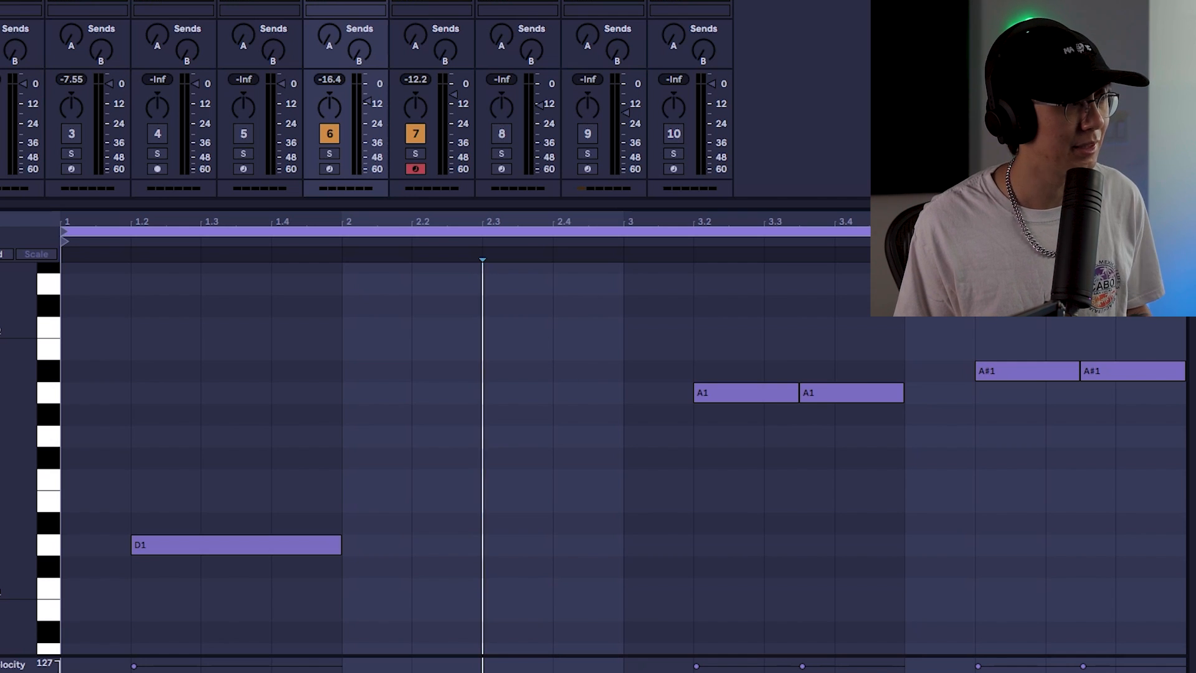
# Adjust the Original Reese rack's macros, setting Distort to 51 and Noise to 0.00
pyautogui.click(431, 8)
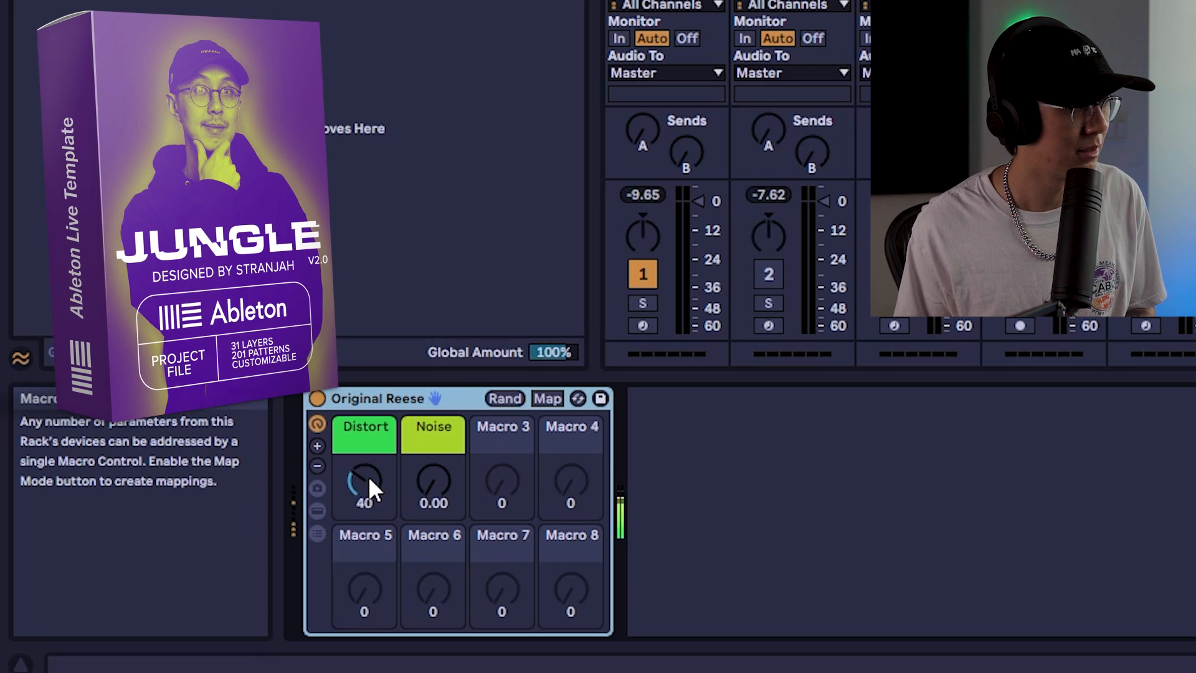
pyautogui.moveTo(368, 475); pyautogui.dragTo(368, 424)
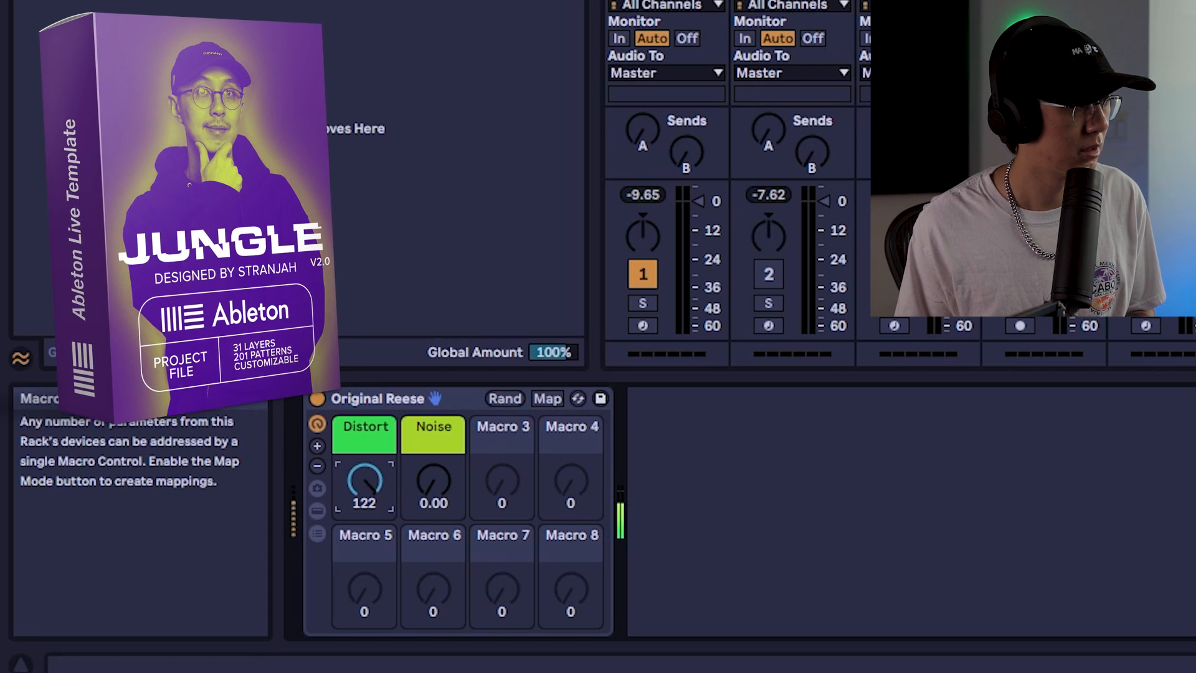
pyautogui.moveTo(364, 480); pyautogui.dragTo(364, 526)
pyautogui.moveTo(442, 488); pyautogui.dragTo(442, 427)
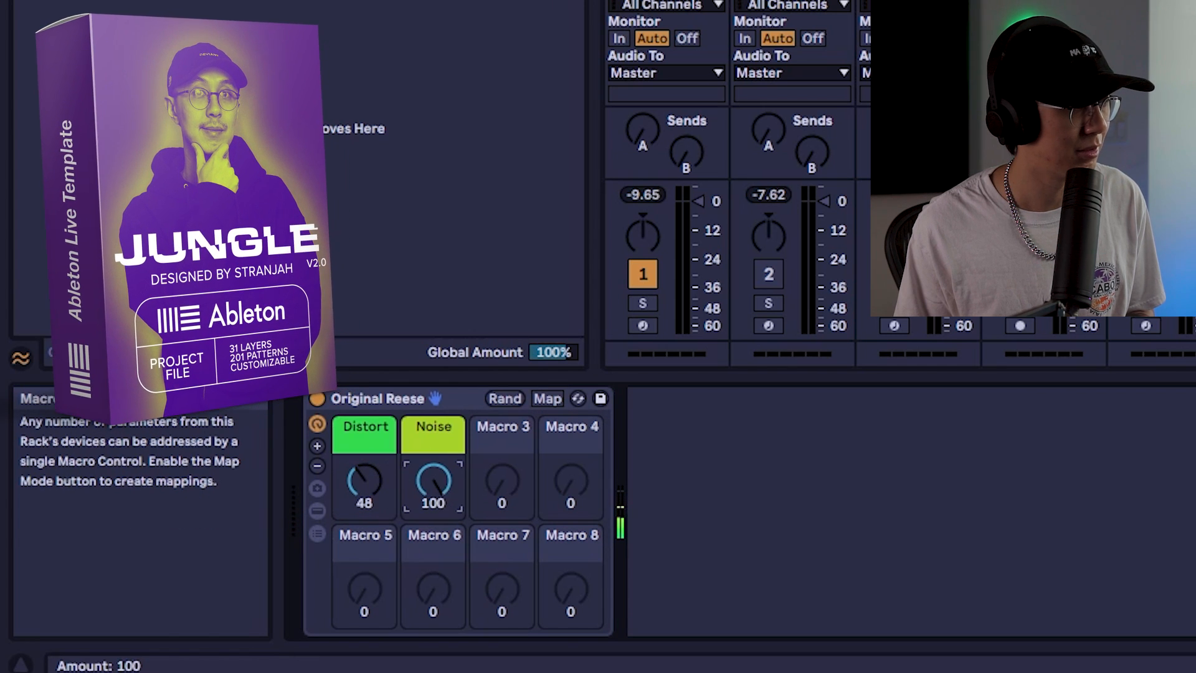
pyautogui.moveTo(364, 479)
pyautogui.mouseDown()
pyautogui.moveTo(365, 444)
pyautogui.moveTo(364, 482)
pyautogui.mouseUp()
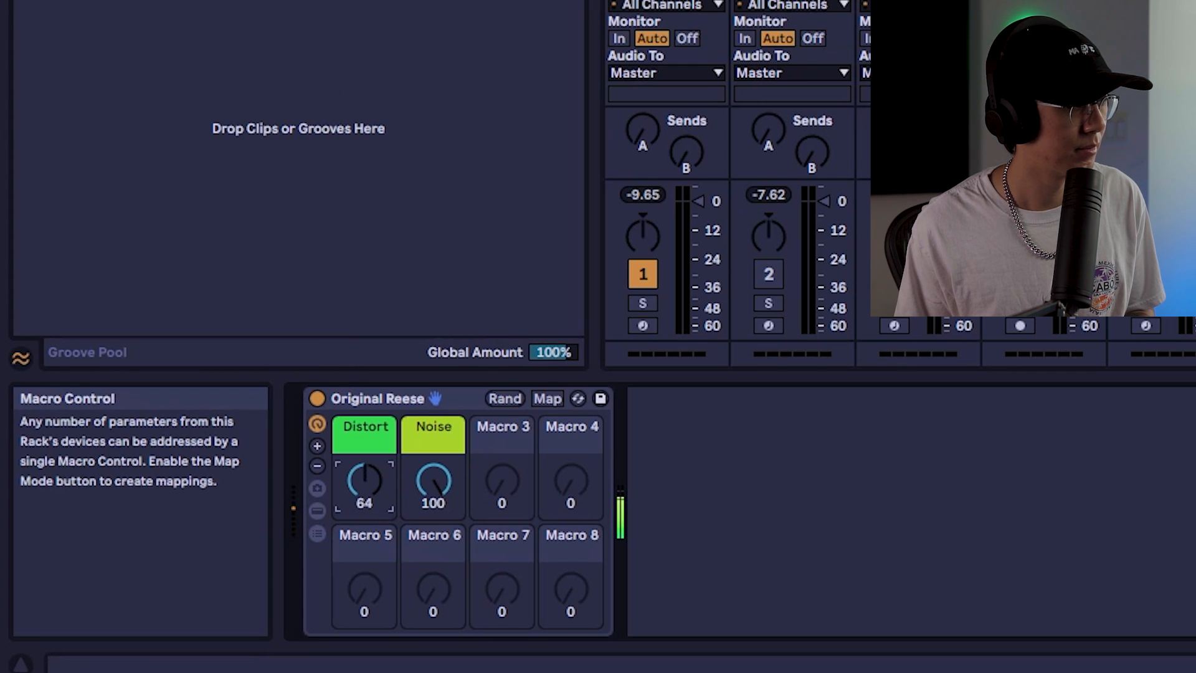
pyautogui.moveTo(440, 484); pyautogui.dragTo(440, 548)
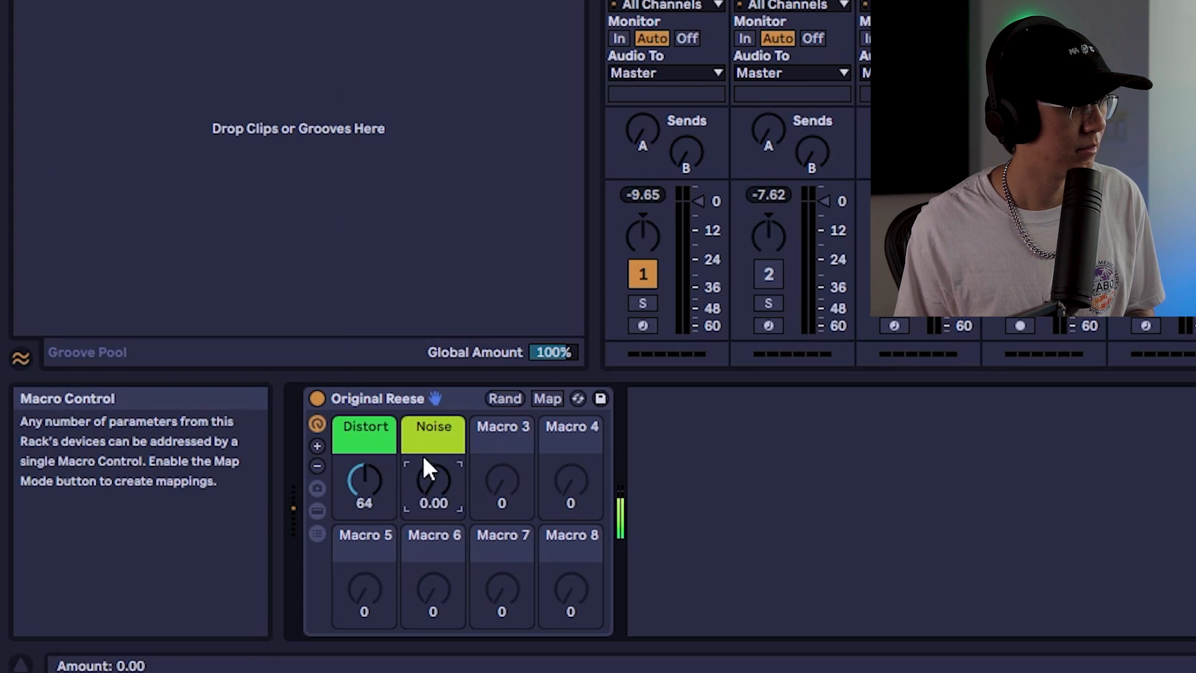
pyautogui.moveTo(365, 480); pyautogui.dragTo(364, 485)
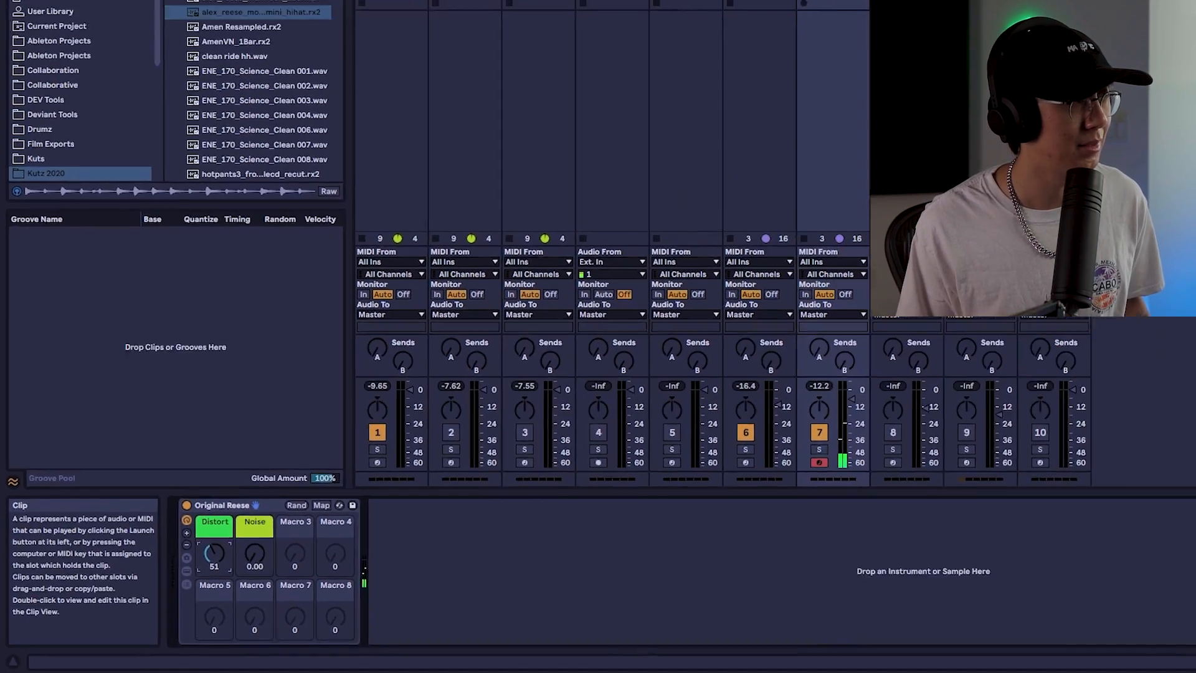
# Inspect the 808 and Classice Reese tracks and reopen the 808 clip
pyautogui.click(619, 62)
pyautogui.click(653, 28)
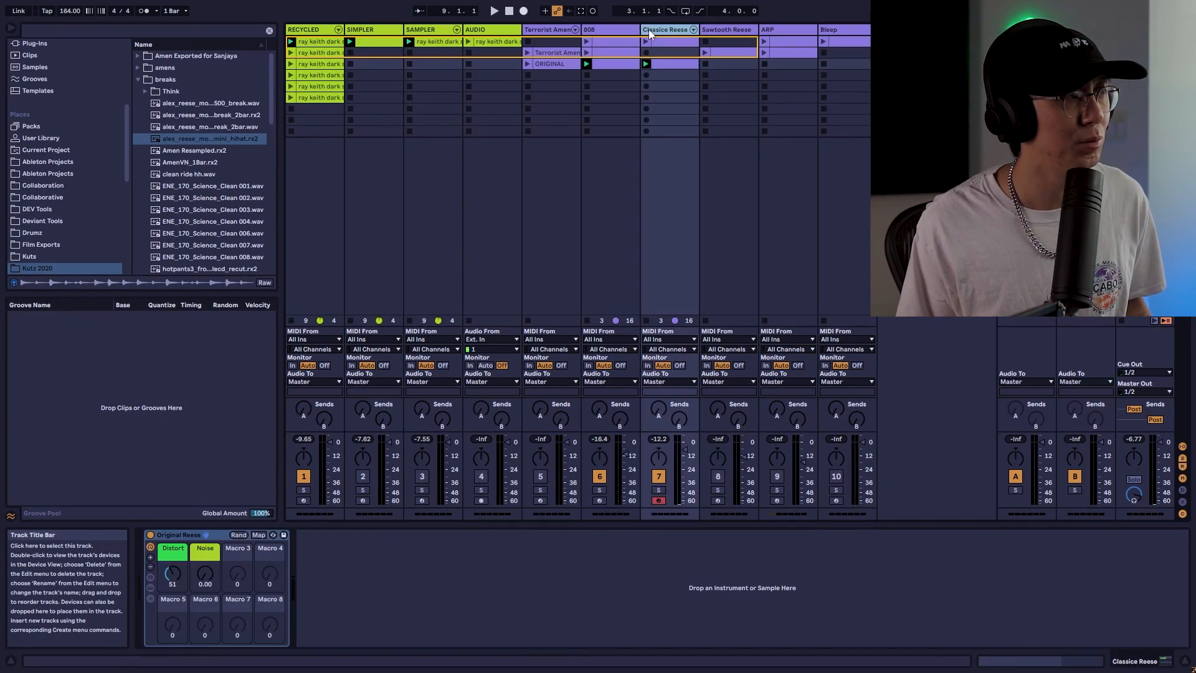
pyautogui.click(629, 28)
pyautogui.click(658, 29)
pyautogui.click(627, 29)
pyautogui.click(655, 28)
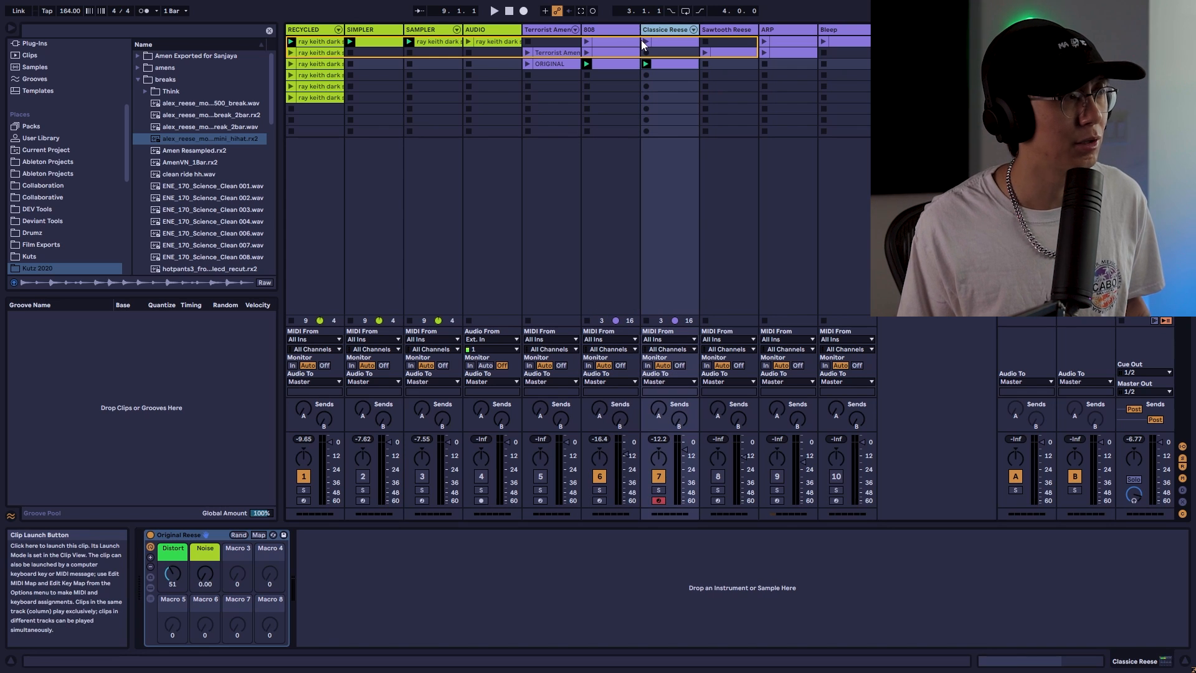
pyautogui.click(623, 28)
pyautogui.click(655, 28)
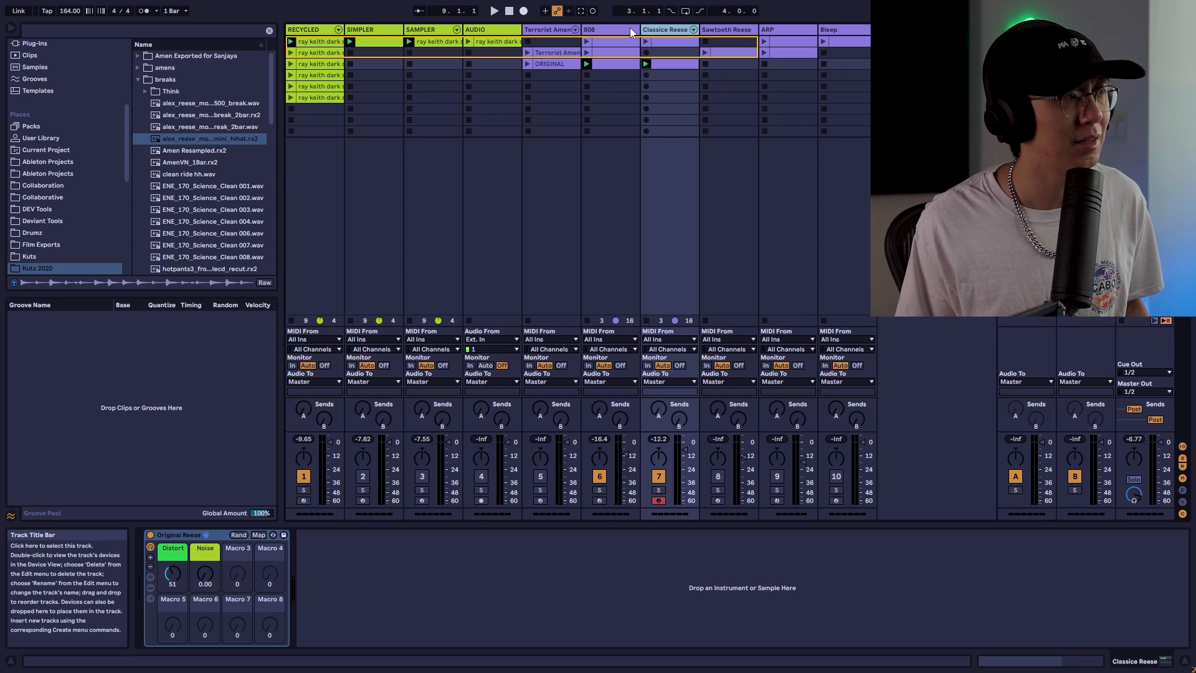
pyautogui.click(617, 76)
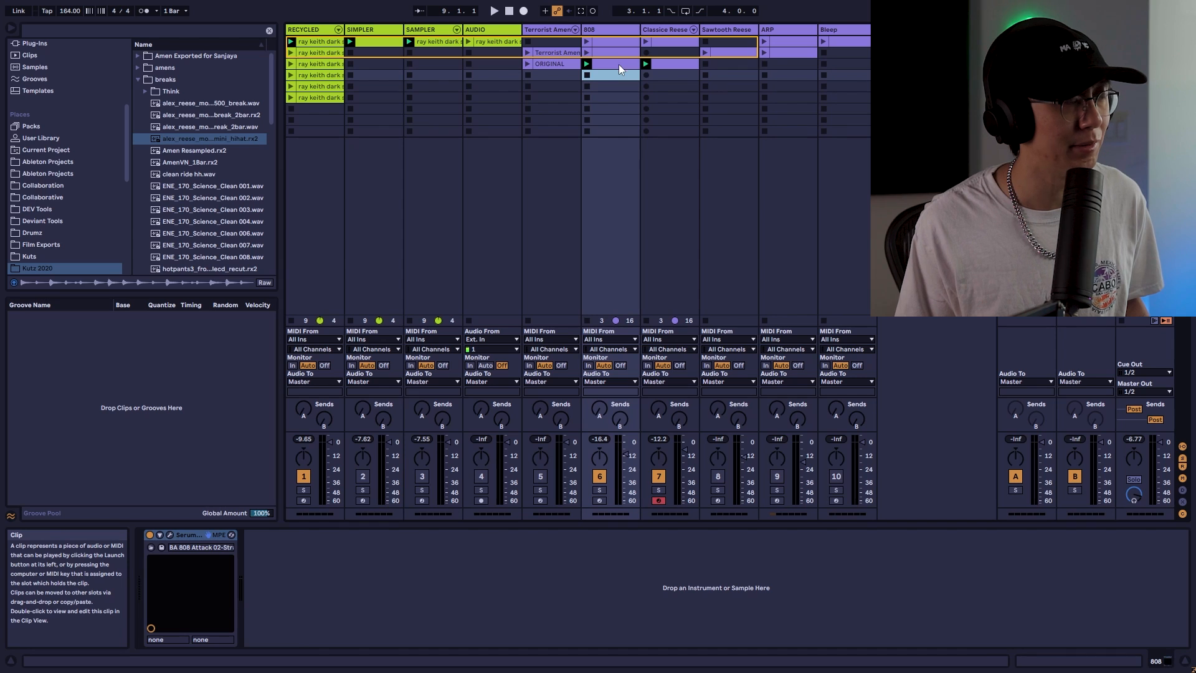
pyautogui.click(618, 64)
pyautogui.doubleClick(618, 64)
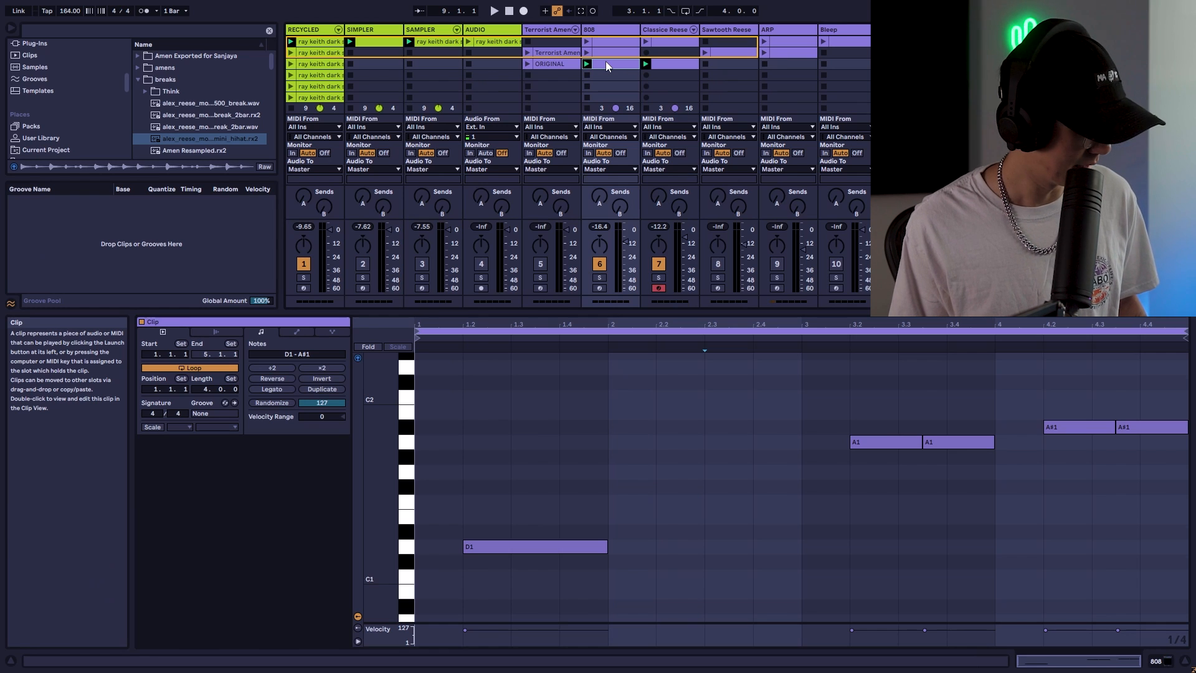
# Delete the Classice Reese clip in the third scene and create a new empty MIDI clip in its slot
pyautogui.click(667, 68)
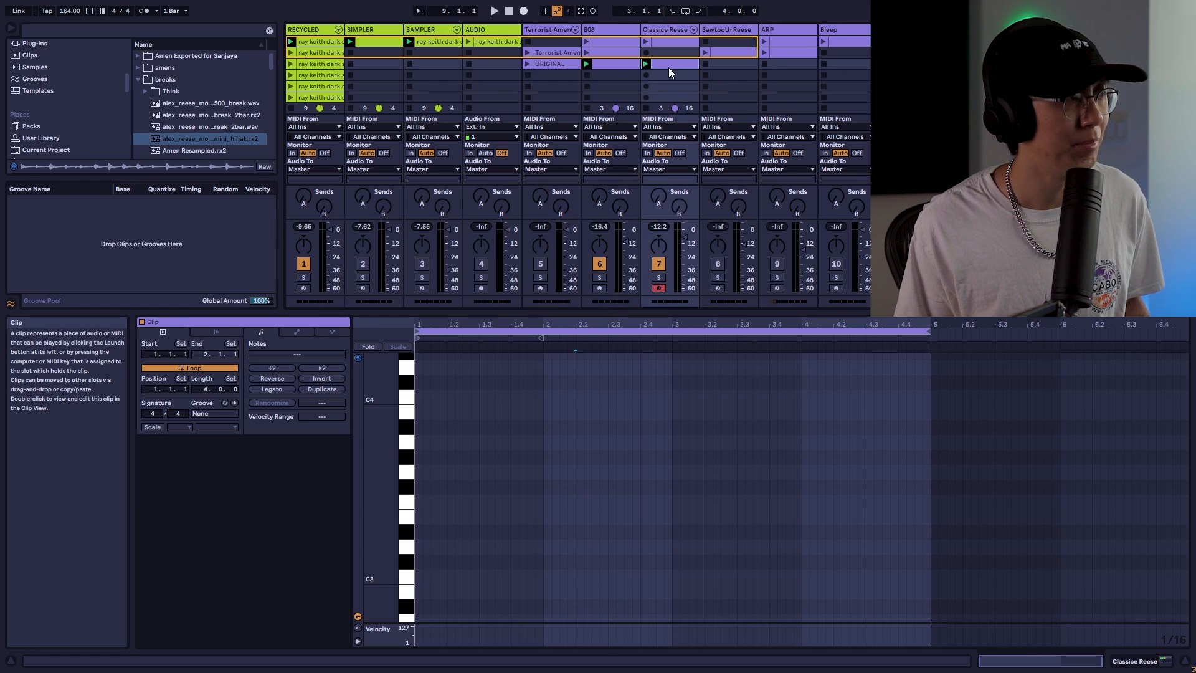
pyautogui.press('Delete')
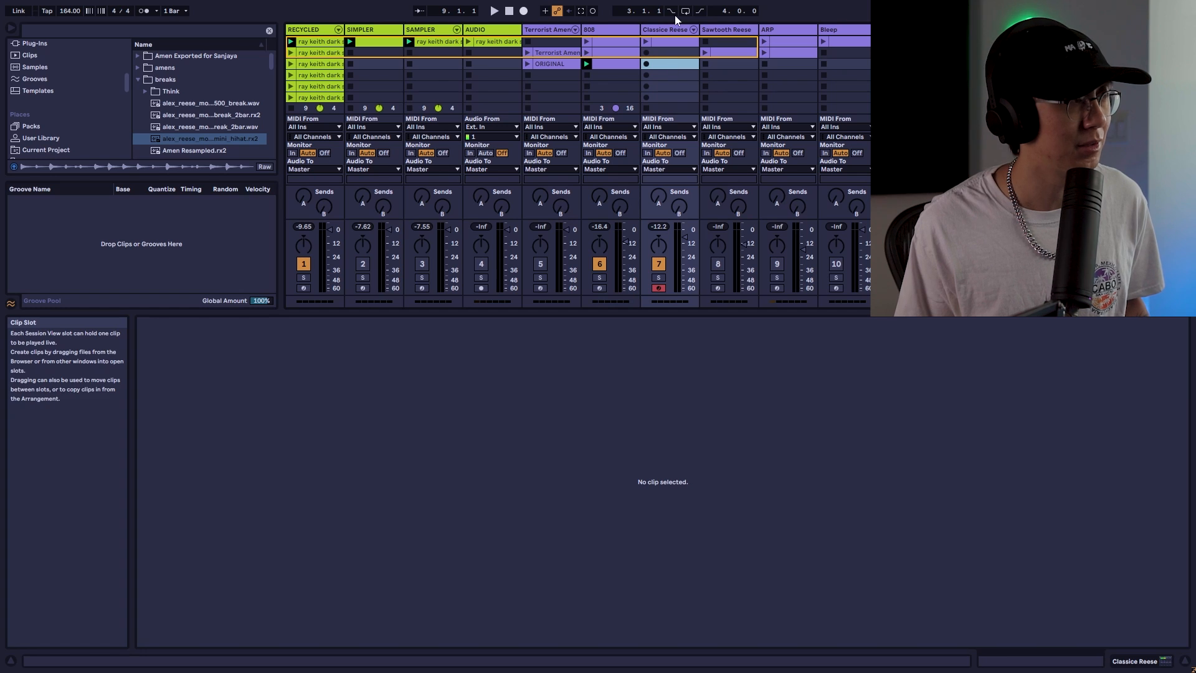
pyautogui.doubleClick(668, 65)
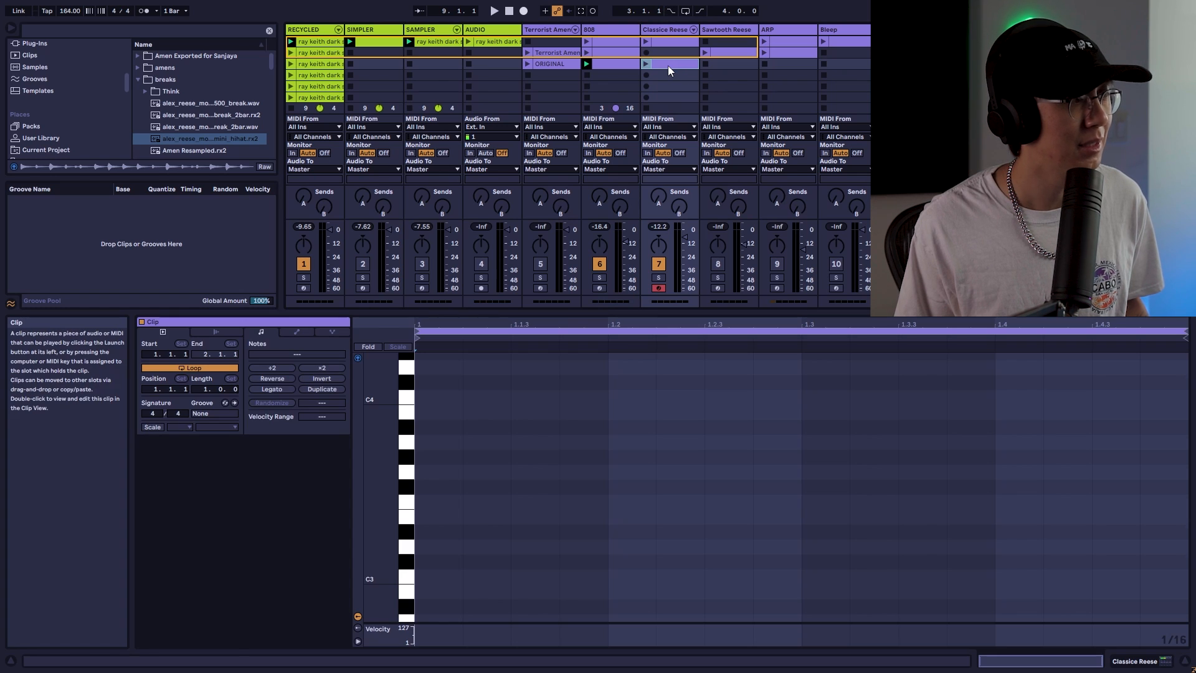
# Set the new Classice Reese clip's length to 4 bars and launch it
pyautogui.click(626, 65)
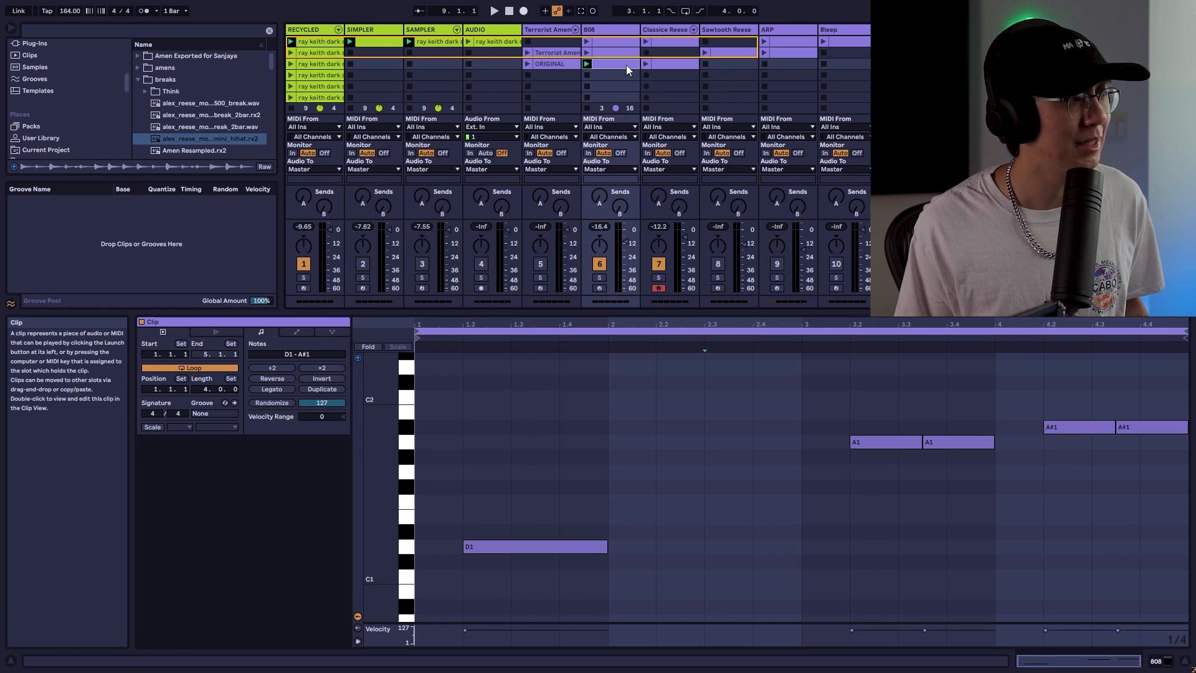
pyautogui.click(681, 64)
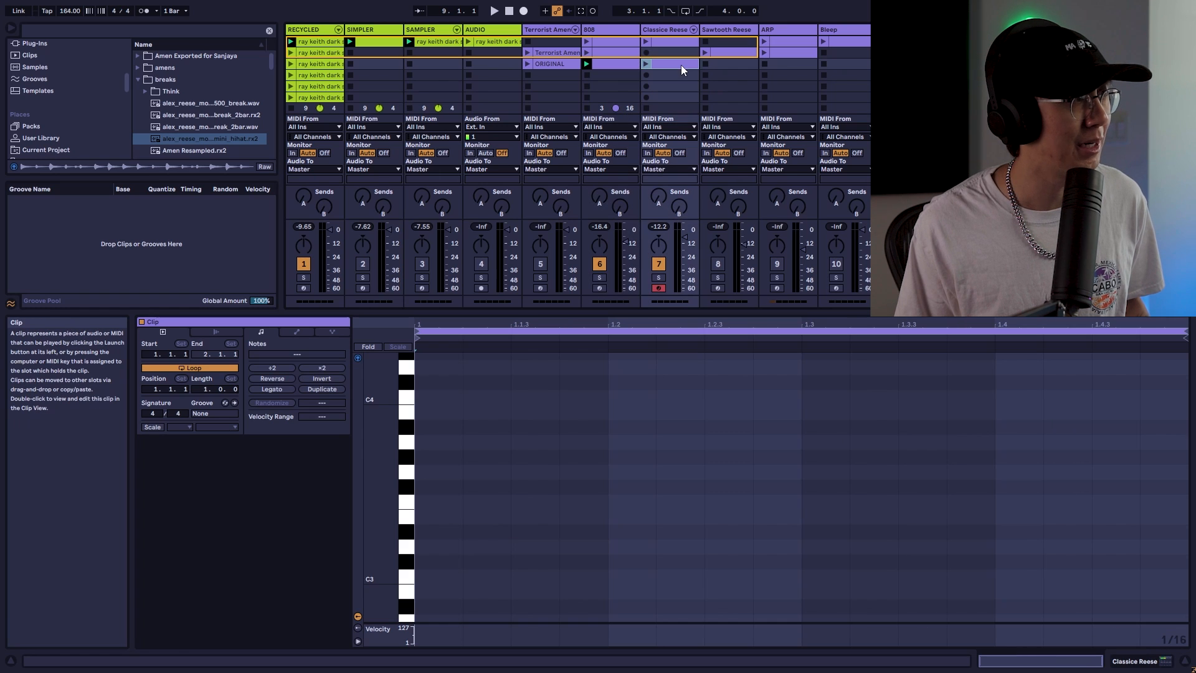
pyautogui.click(205, 390)
pyautogui.write('4')
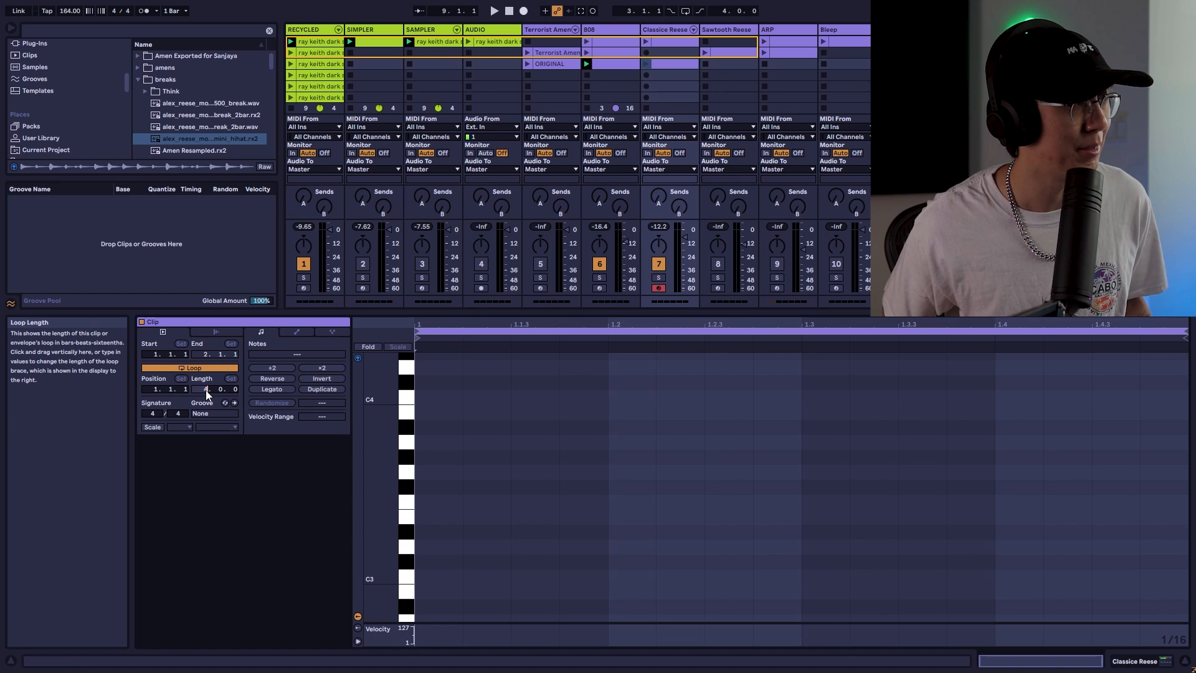
pyautogui.press('Return')
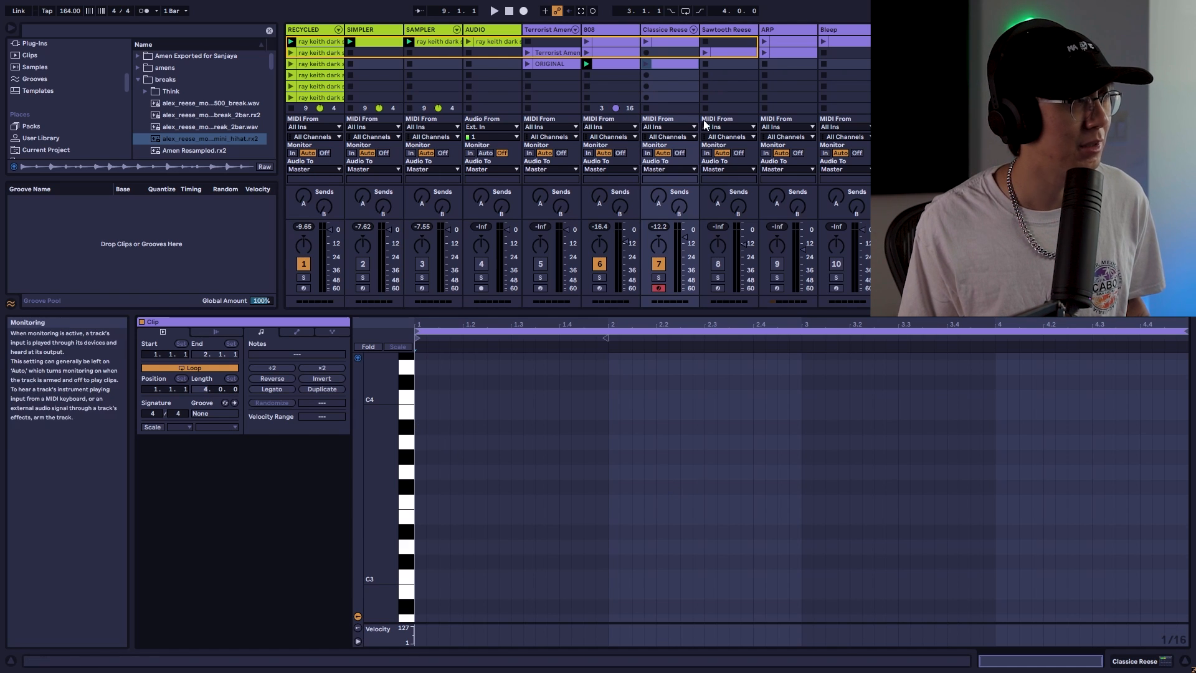
pyautogui.click(644, 65)
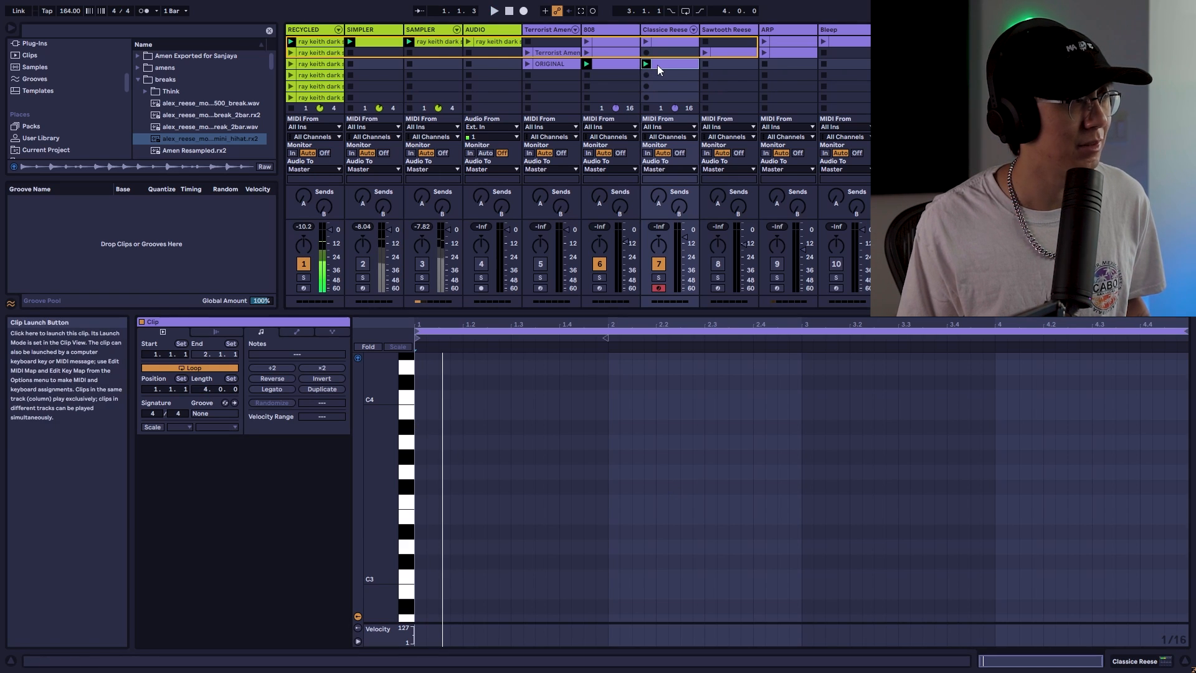
pyautogui.click(623, 75)
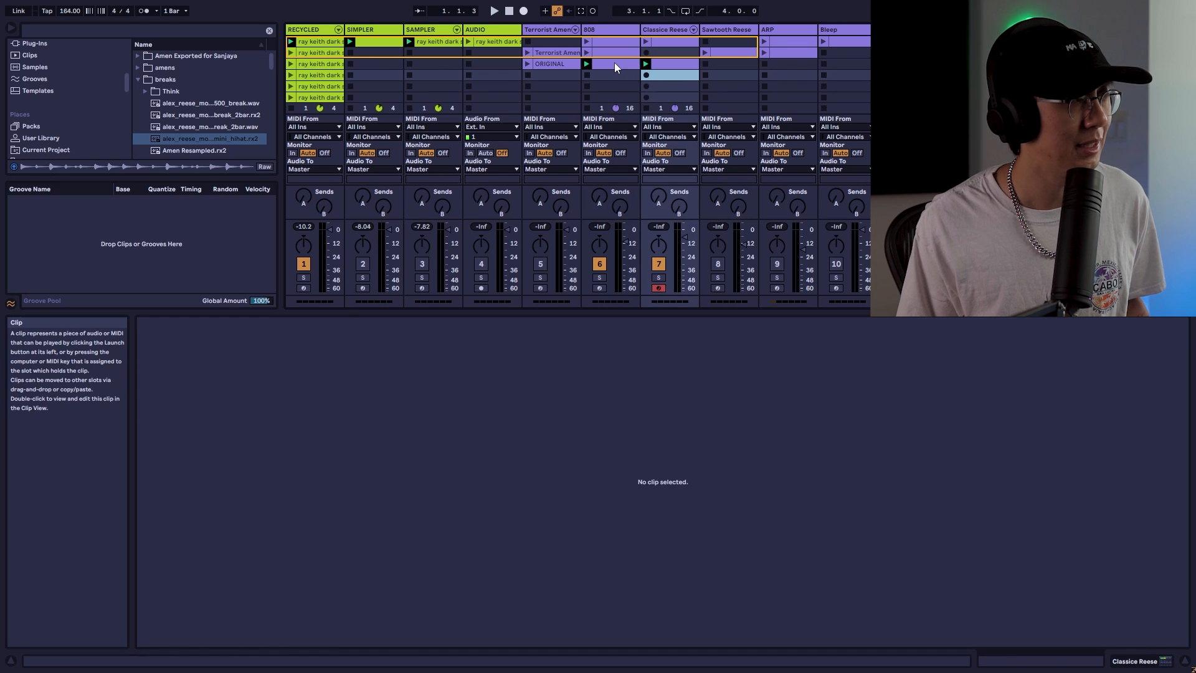
# Rename the 808 track's clip as "808"
pyautogui.click(614, 64)
pyautogui.hotkey('ctrl', 'r')
pyautogui.write('8')
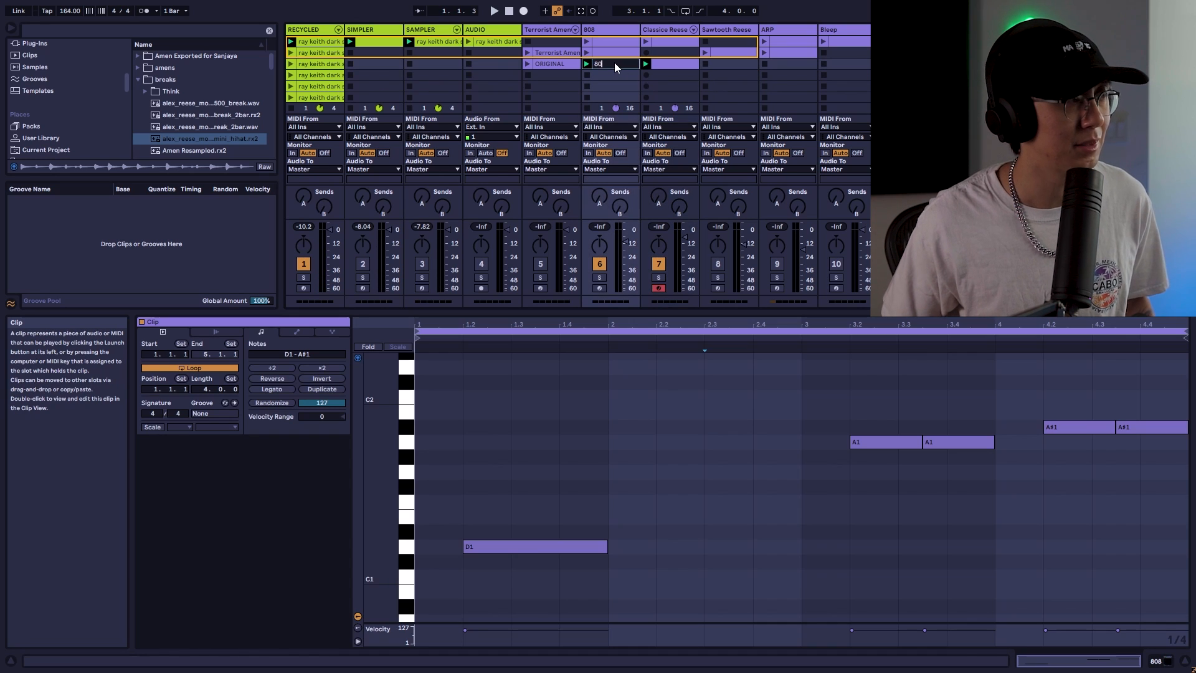
# Rename the new Classice Reese clip as "Reese"
pyautogui.click(659, 63)
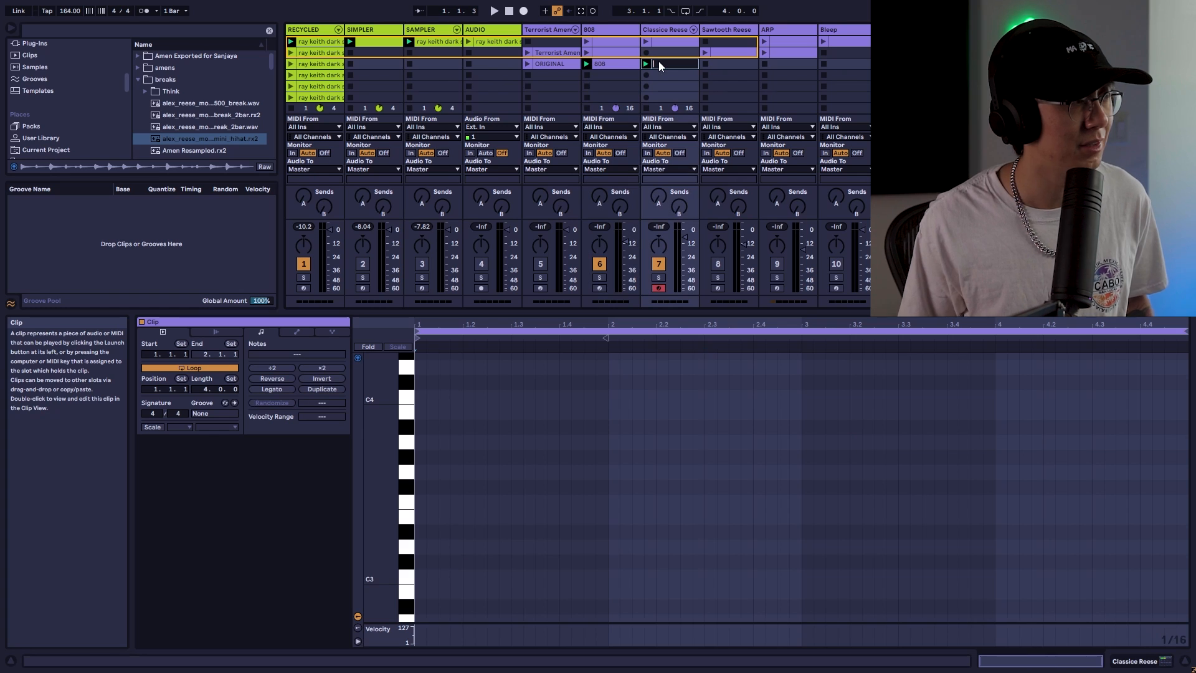
pyautogui.hotkey('ctrl', 'r')
pyautogui.write('Reese')
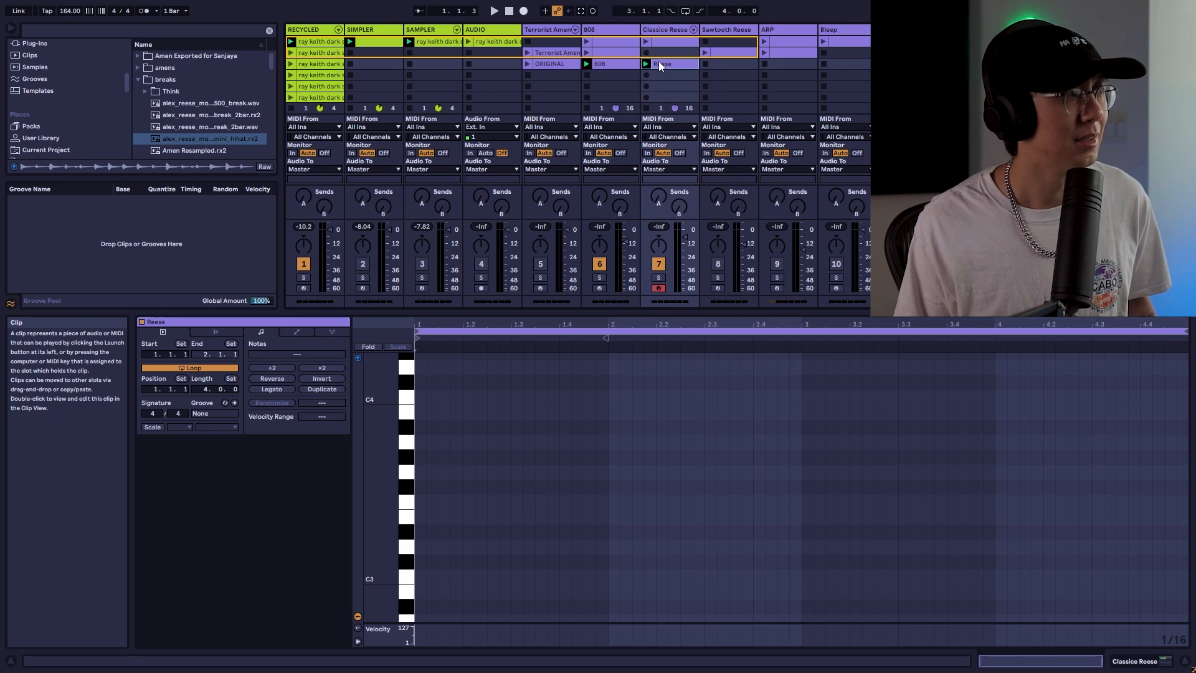
# Edit the 808 and Reese clips together, drawing a D#1 then a D1 note in the Reese clip from beat 2.2 to 3.1
pyautogui.click(620, 61)
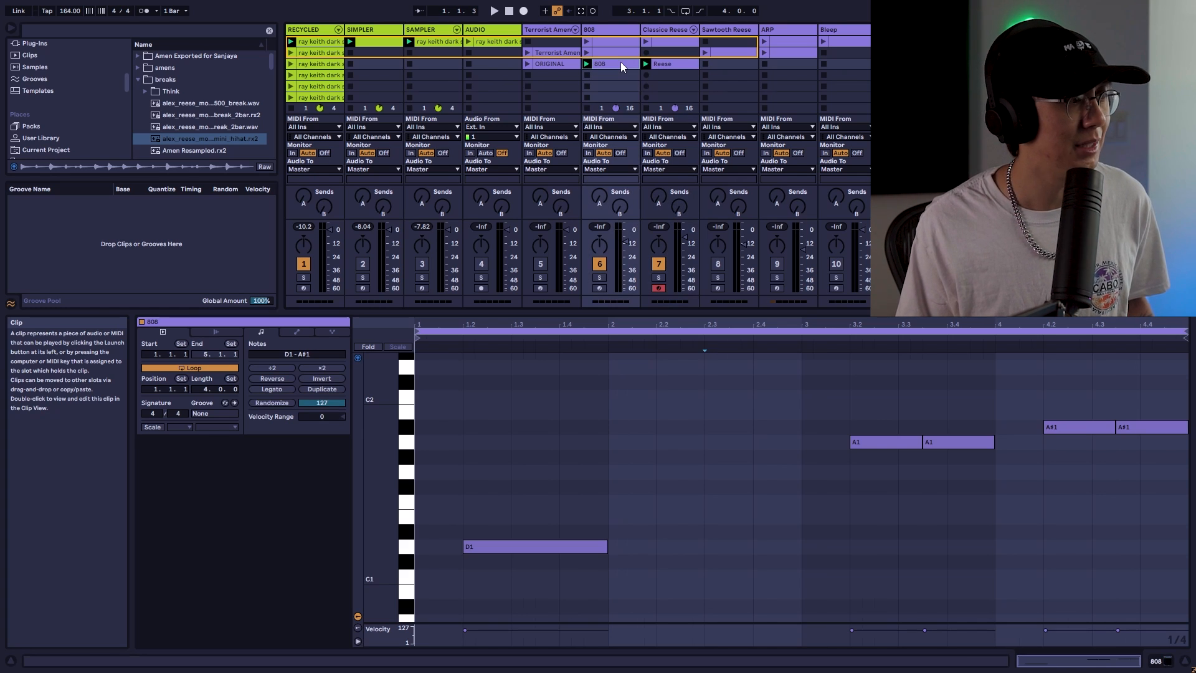
pyautogui.keyDown('shift'); pyautogui.click(677, 63); pyautogui.keyUp('shift')
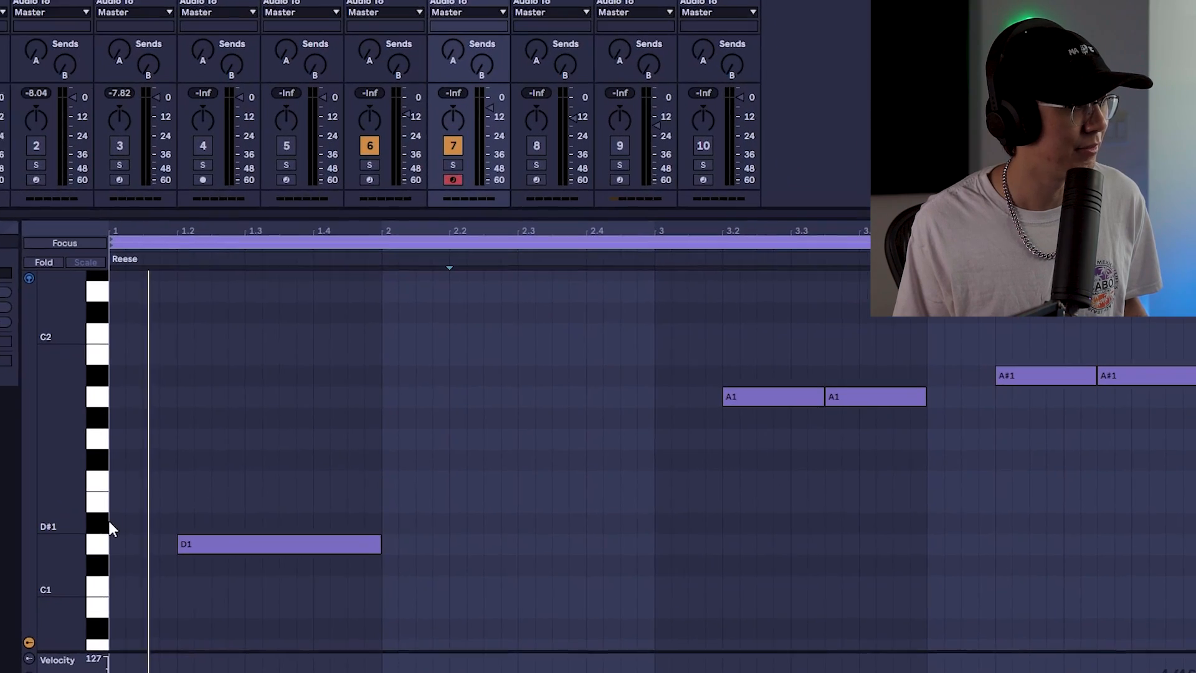
pyautogui.click(408, 534)
pyautogui.click(67, 523)
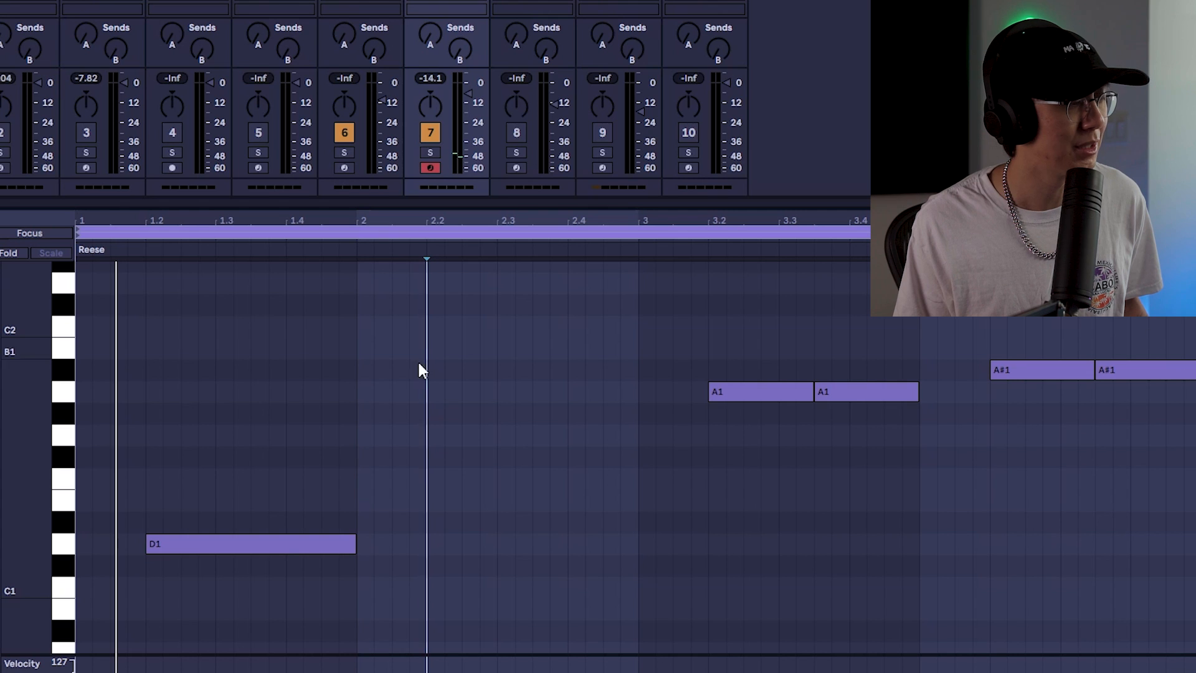
pyautogui.click(63, 521)
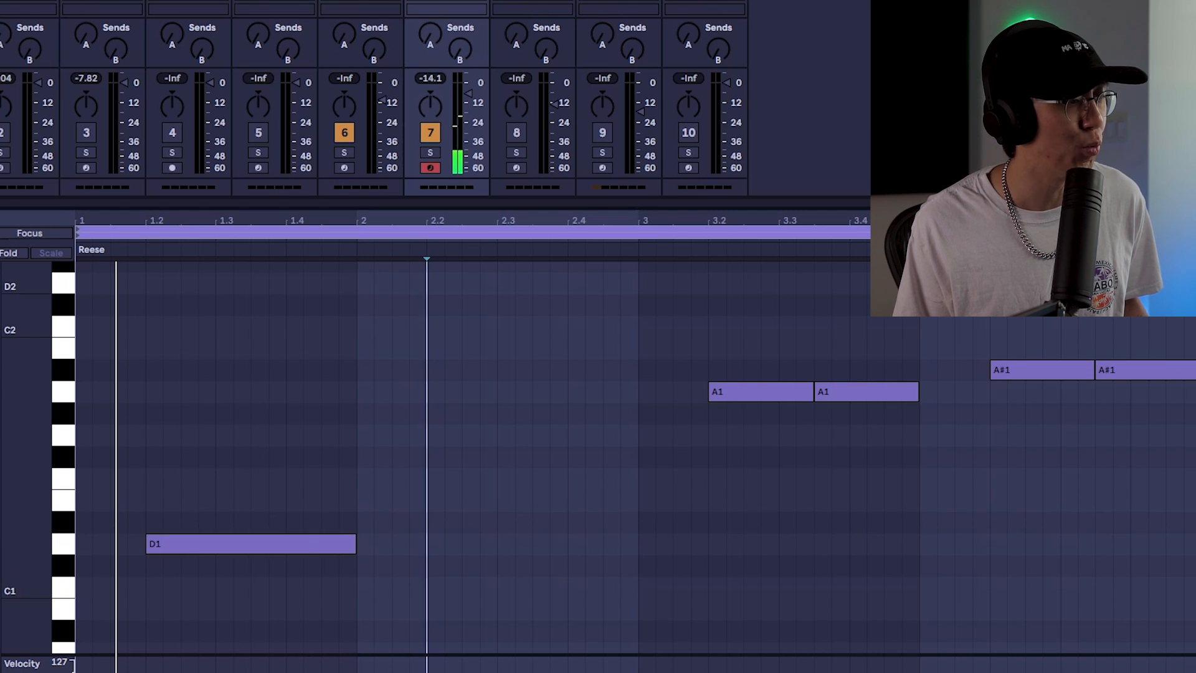
pyautogui.moveTo(439, 523)
pyautogui.mouseDown()
pyautogui.moveTo(567, 523)
pyautogui.moveTo(579, 545)
pyautogui.moveTo(705, 547)
pyautogui.mouseUp()
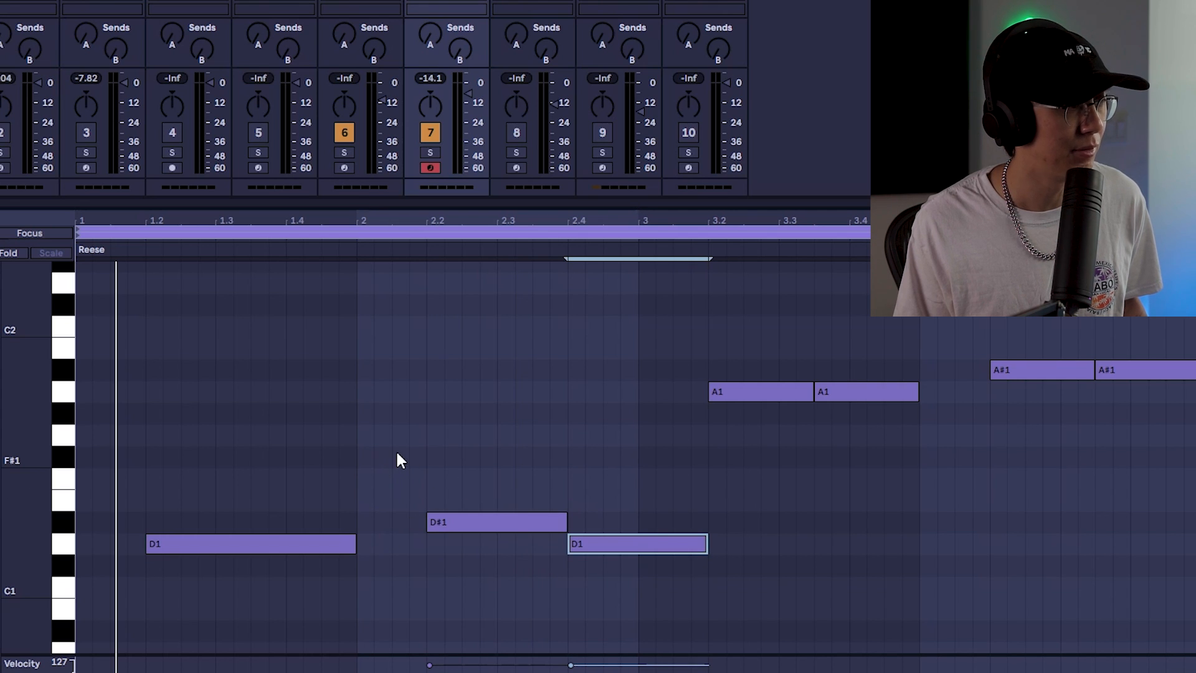
# Play the clips and colour the Reese clip green
pyautogui.press('space')
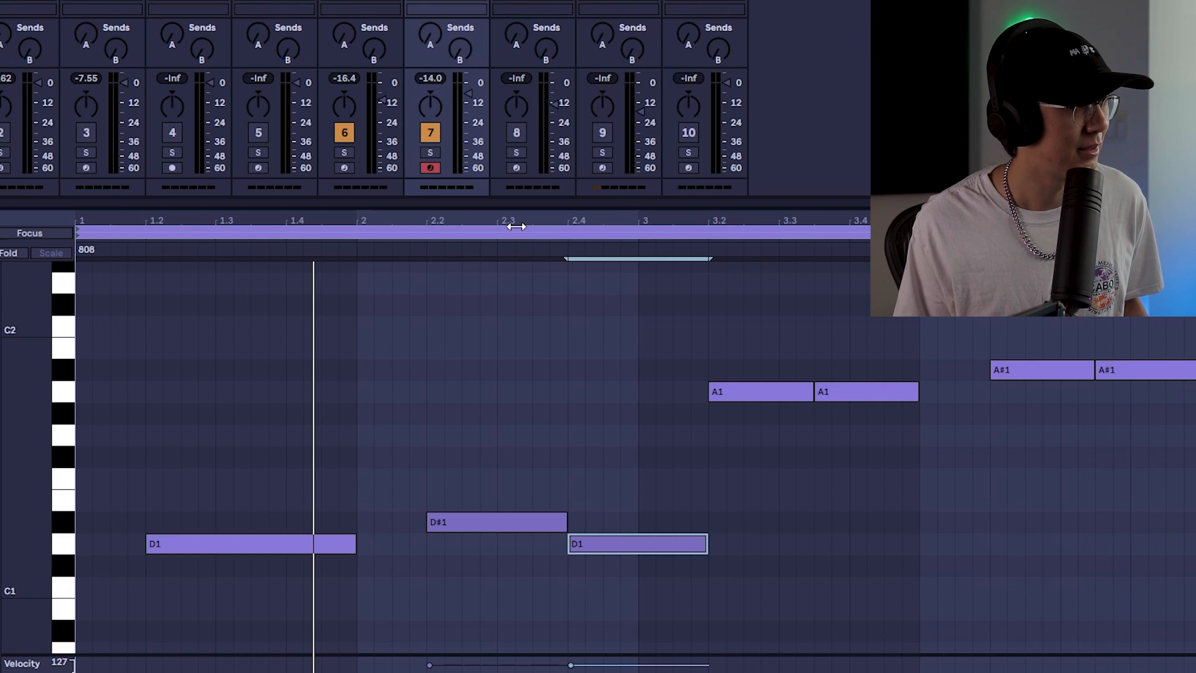
pyautogui.doubleClick(450, 0)
pyautogui.rightClick(453, 0)
pyautogui.click(531, 77)
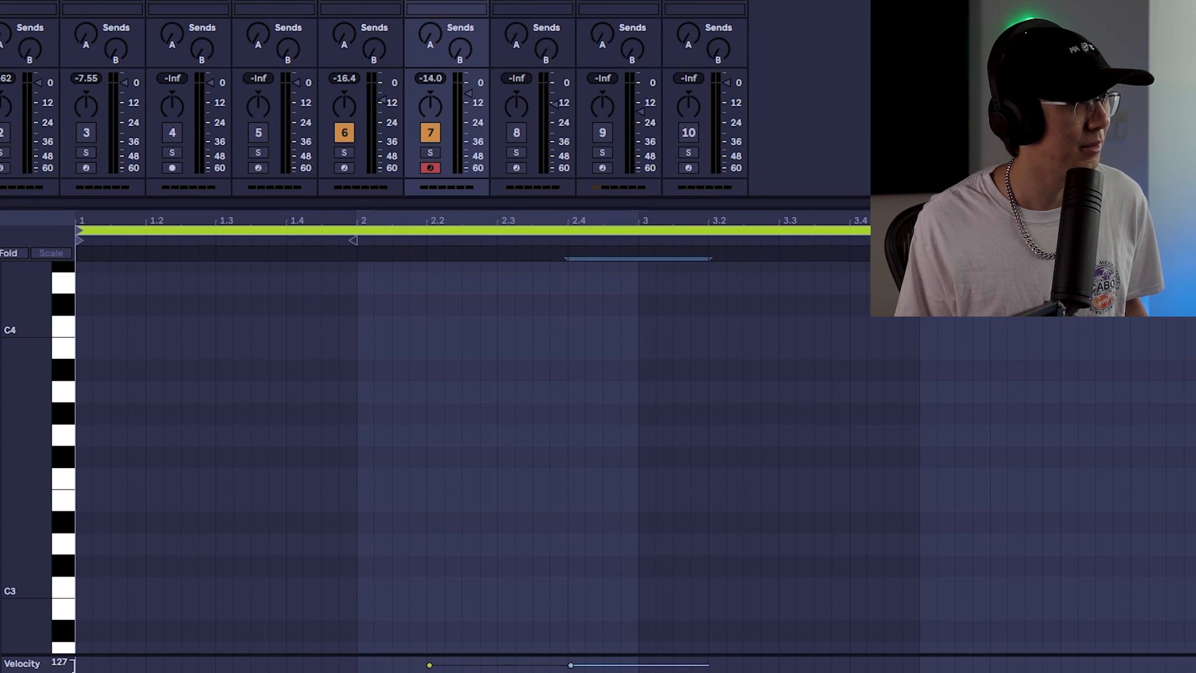
# Colour the 808 clip orange
pyautogui.click(378, 0)
pyautogui.rightClick(379, 0)
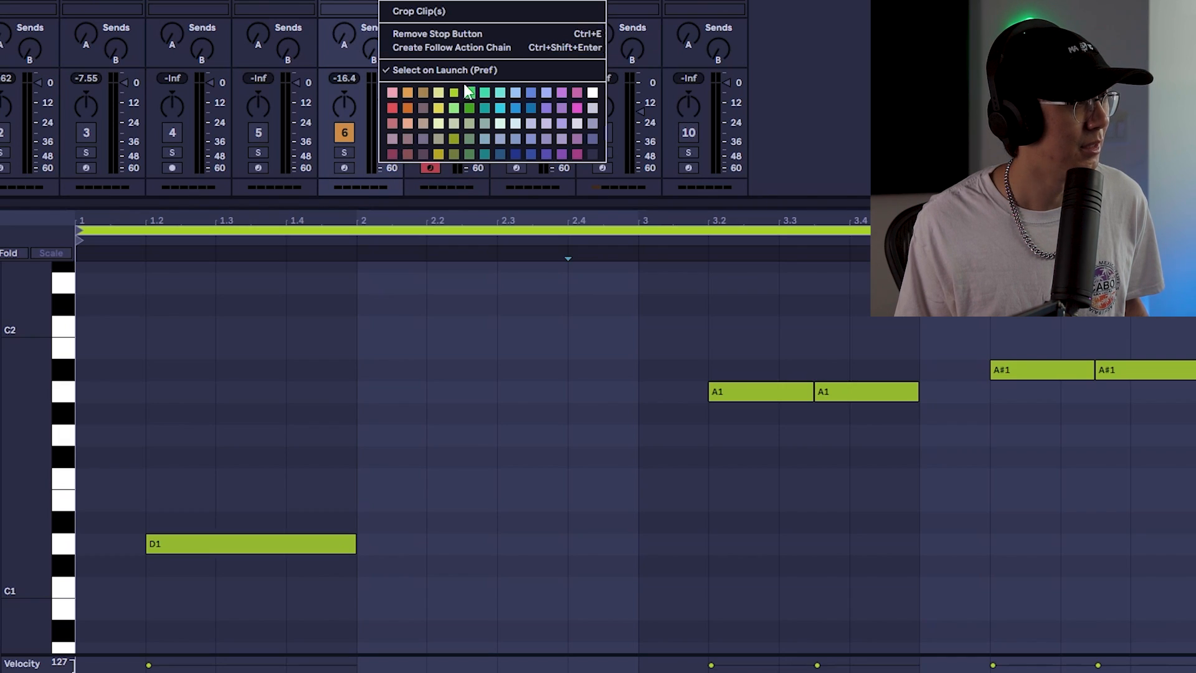
pyautogui.click(422, 93)
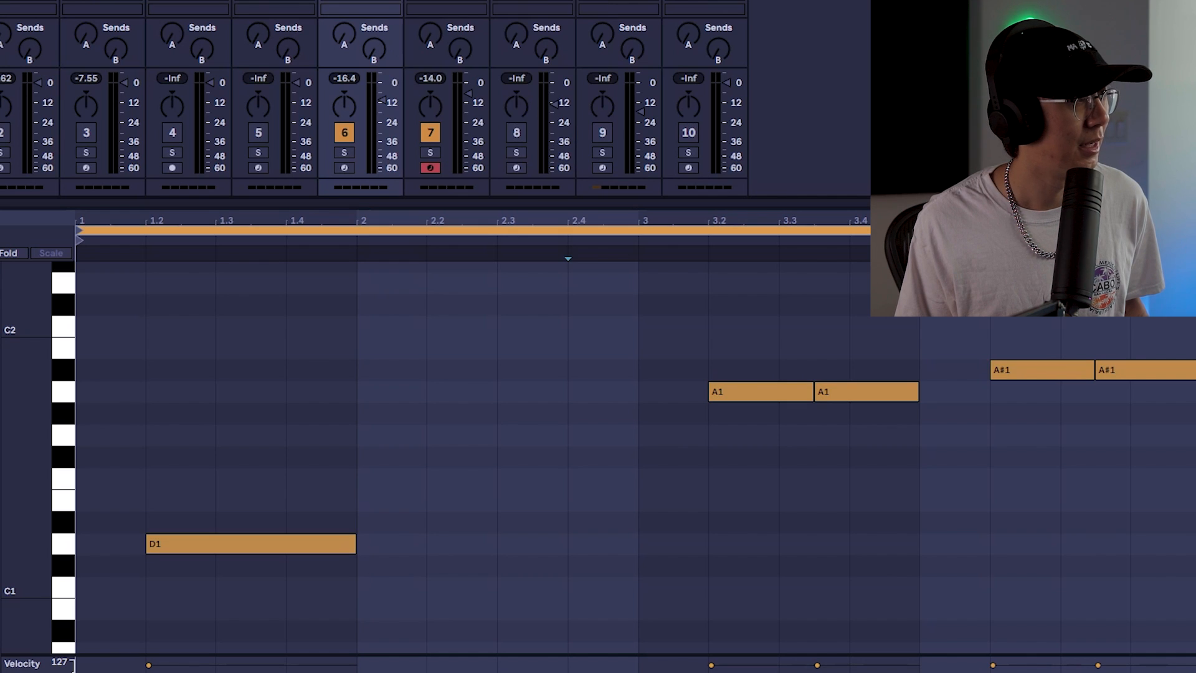
# View the 808 and Reese clips together and zoom into the bass note range of the piano roll
pyautogui.click(449, 0)
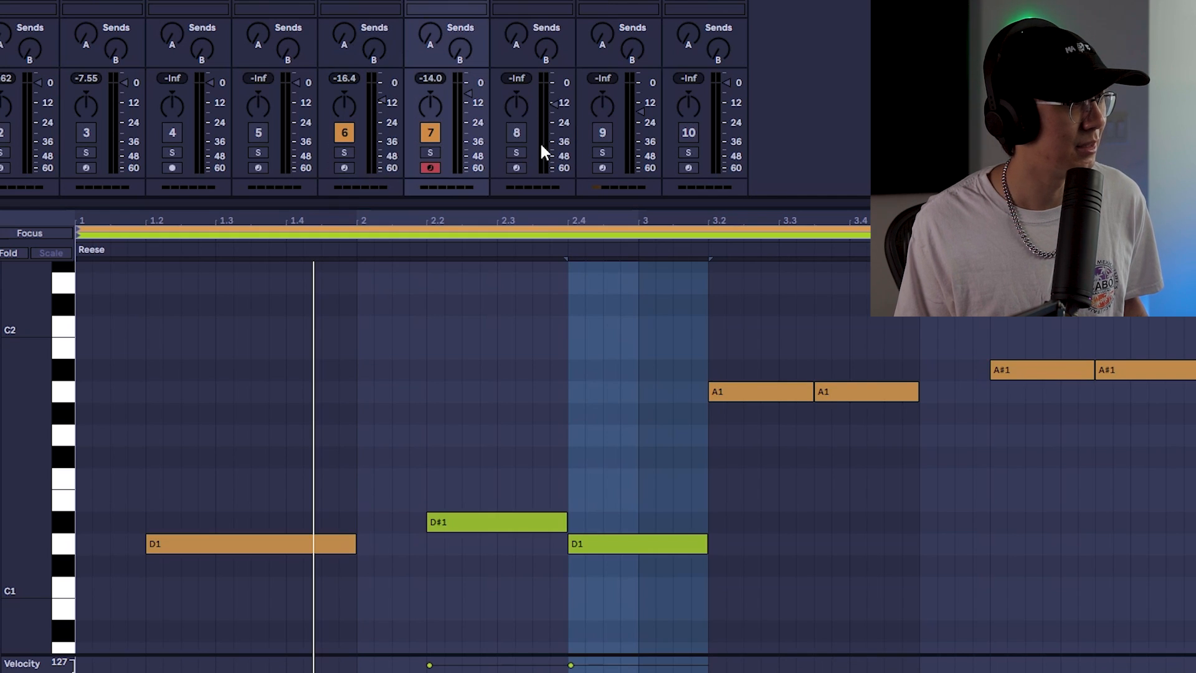
pyautogui.click(539, 234)
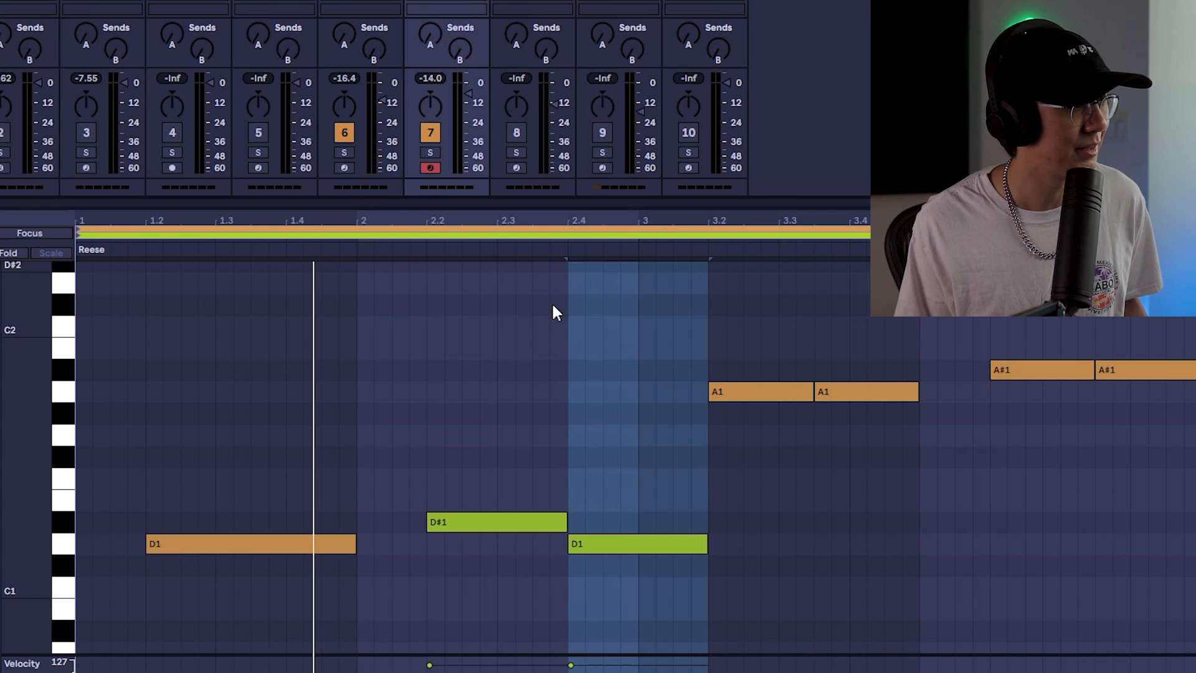
pyautogui.click(539, 235)
pyautogui.moveTo(61, 368); pyautogui.dragTo(52, 452)
pyautogui.click(298, 236)
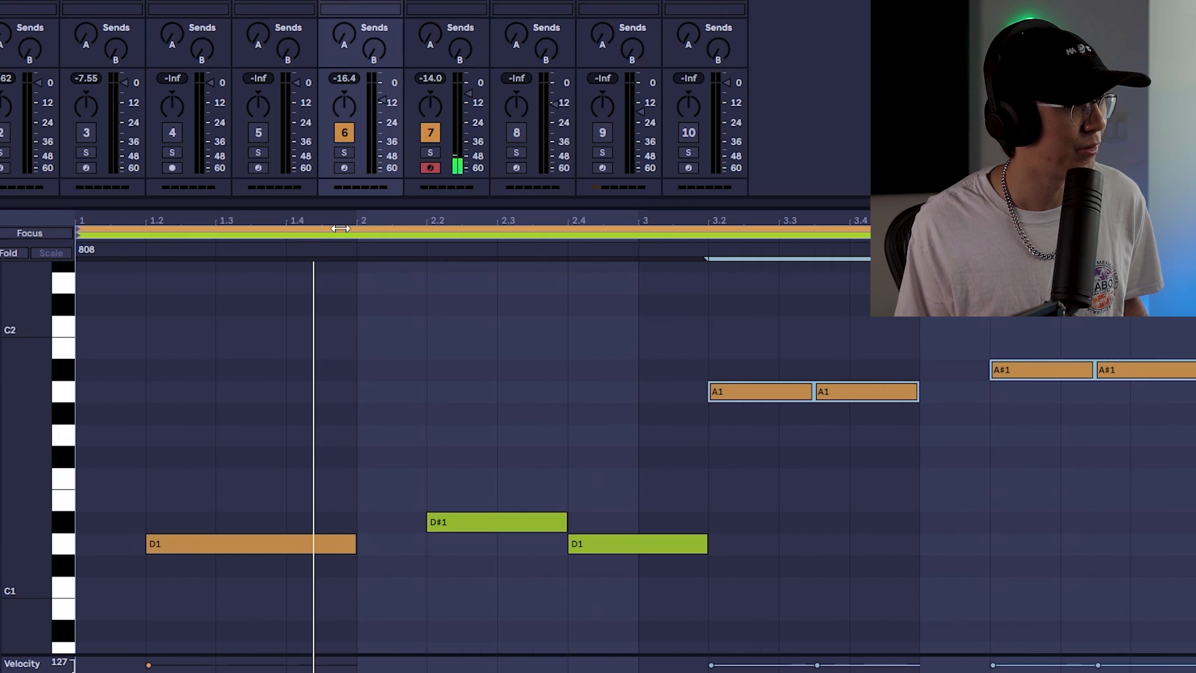
pyautogui.moveTo(69, 366); pyautogui.dragTo(61, 586)
pyautogui.click(147, 436)
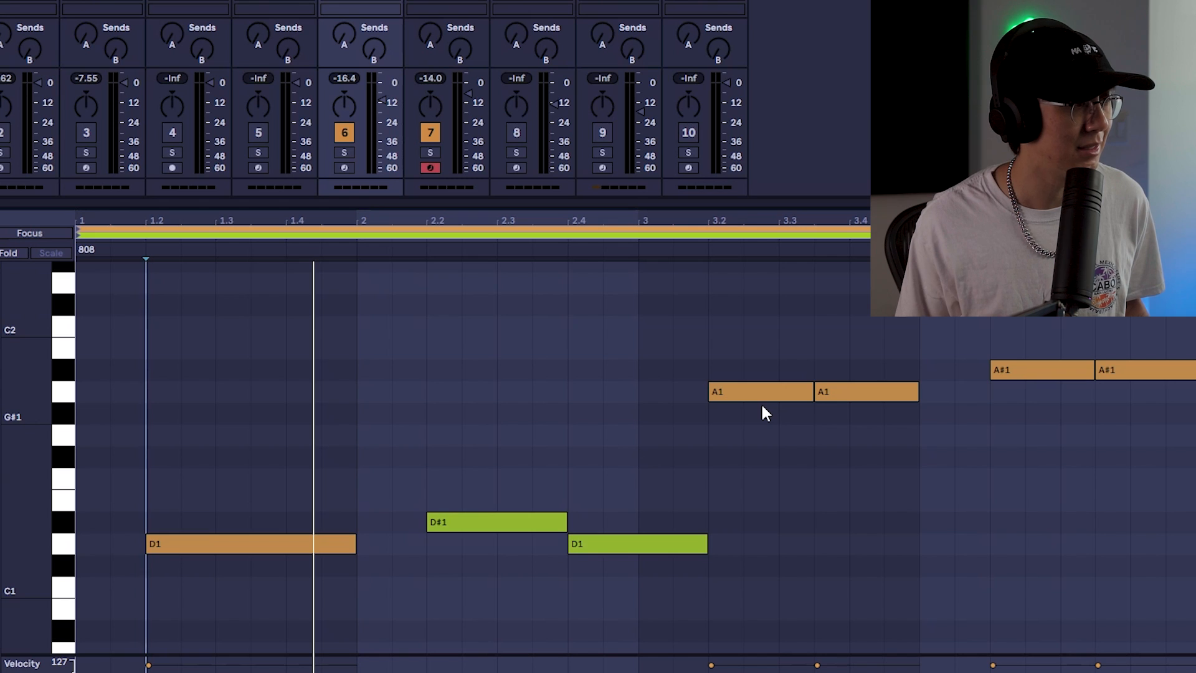
pyautogui.doubleClick(937, 392)
pyautogui.moveTo(952, 392); pyautogui.dragTo(991, 395)
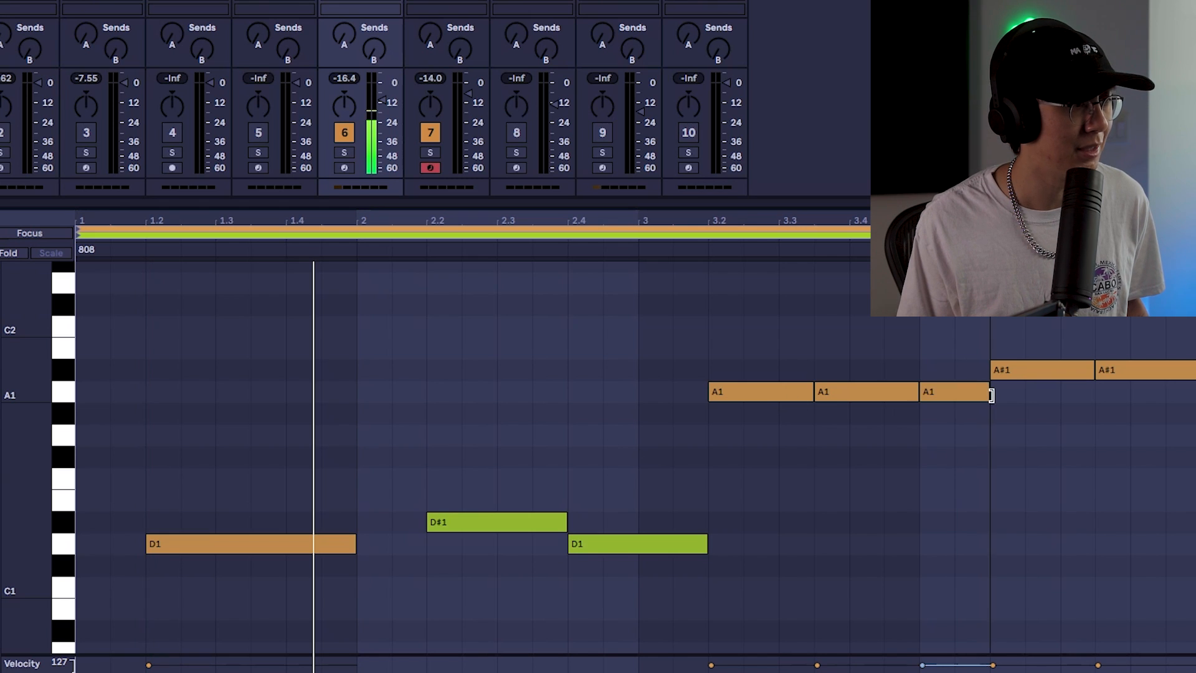
pyautogui.press('space')
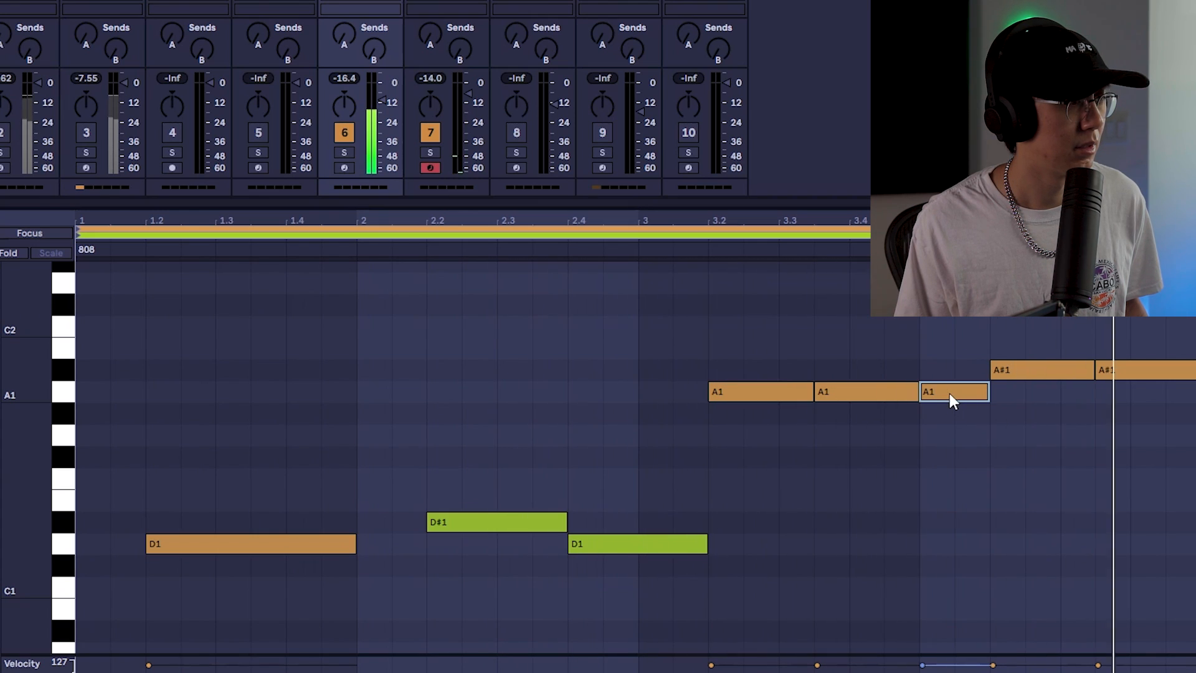
pyautogui.press('space')
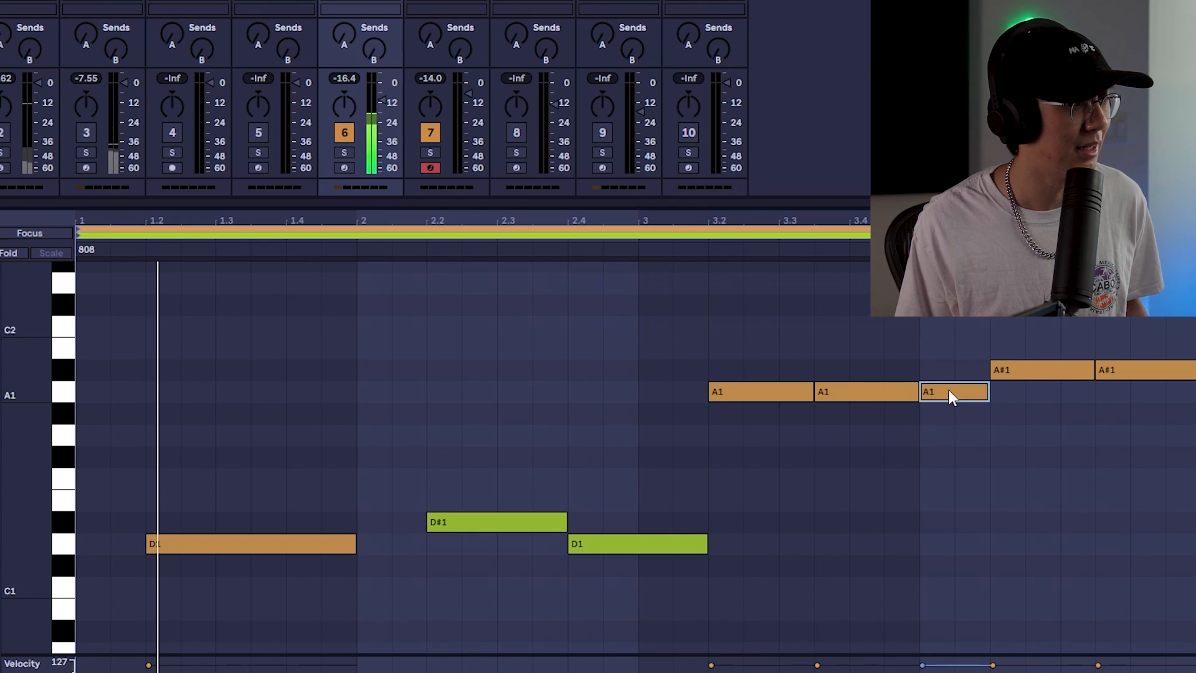
pyautogui.press('Delete')
# Duplicate the Reese clip's loop to double its length to 8 bars
pyautogui.click(609, 344)
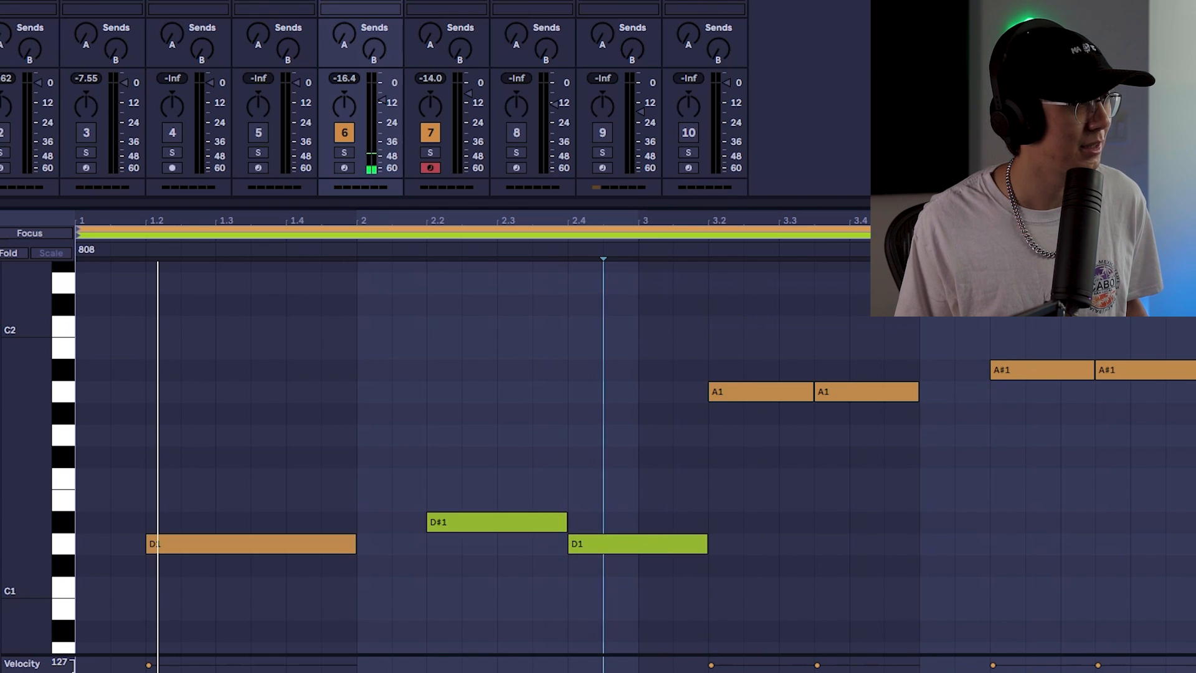
pyautogui.click(493, 234)
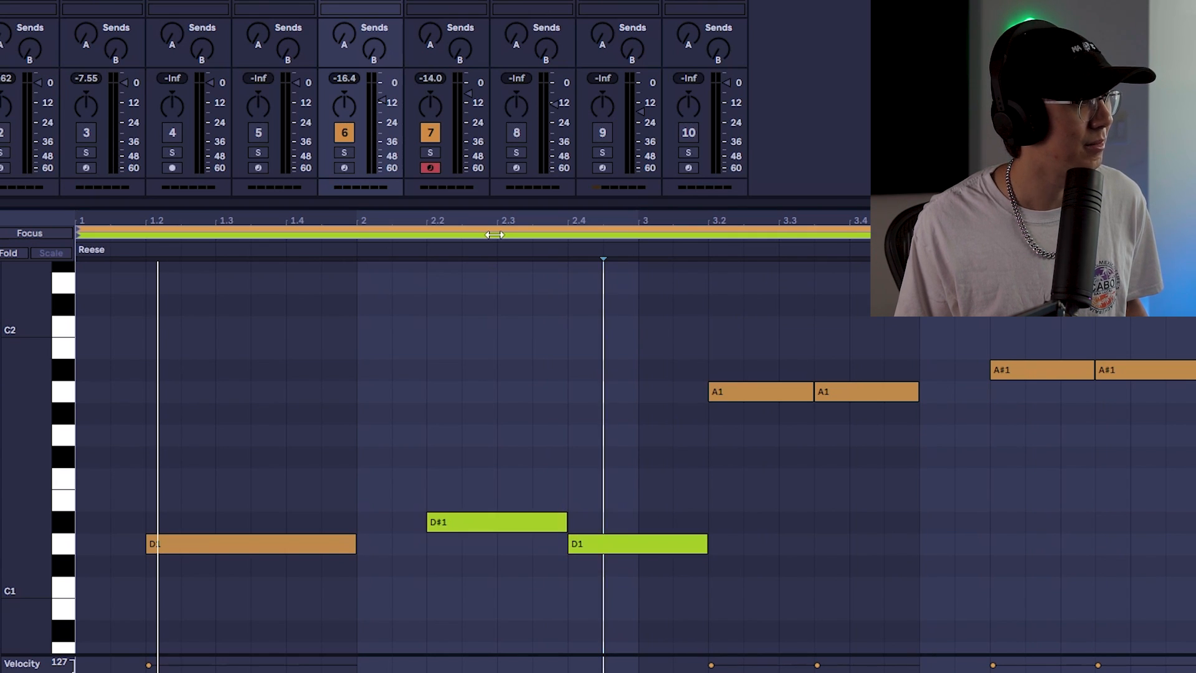
pyautogui.click(493, 235)
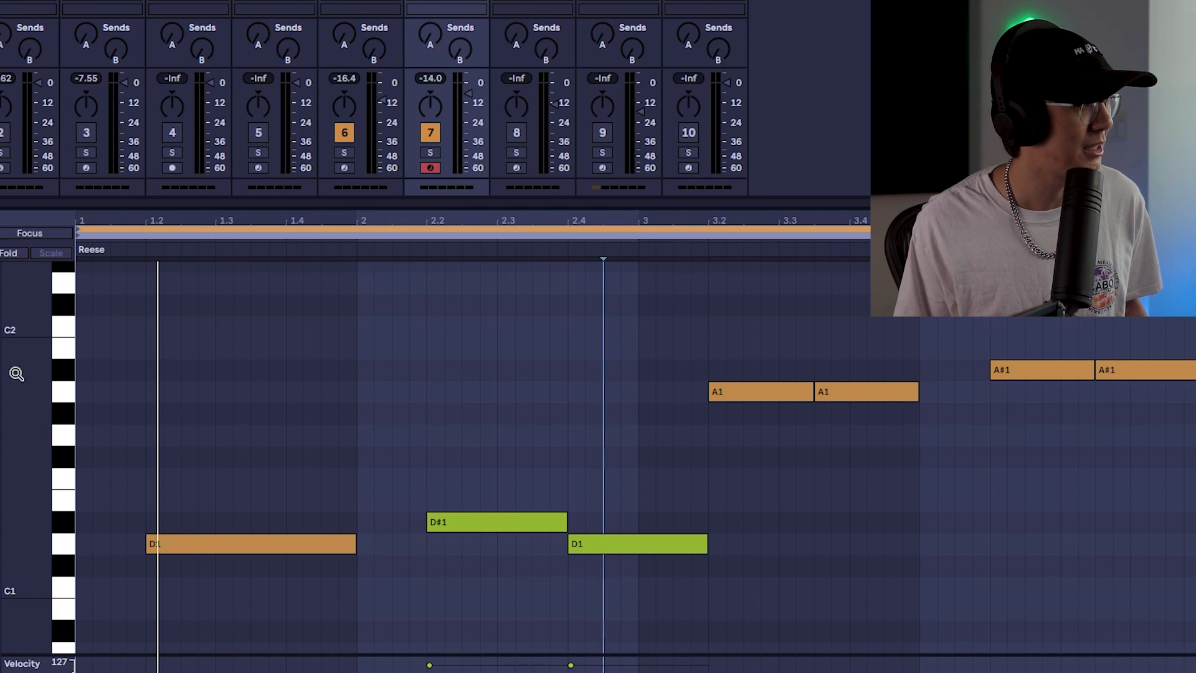
pyautogui.hotkey('ctrl', 'd')
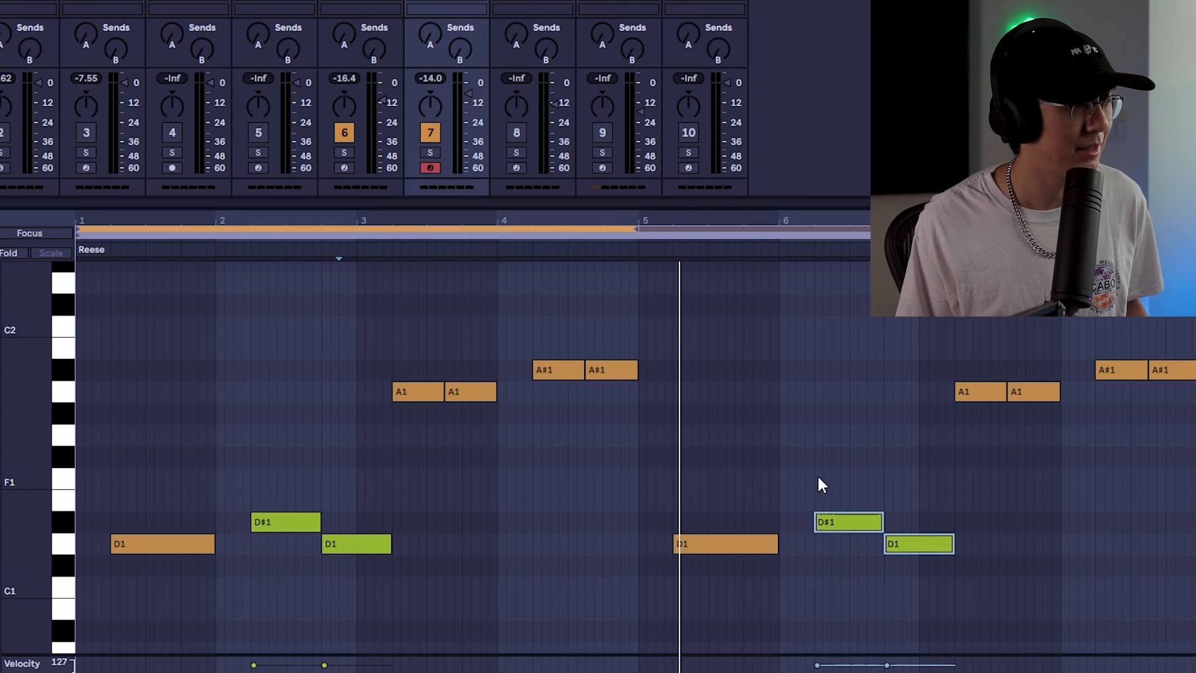
# Select the duplicated D#1 and D1 Reese notes in the second half and transpose them up one octave
pyautogui.moveTo(825, 468); pyautogui.dragTo(915, 568)
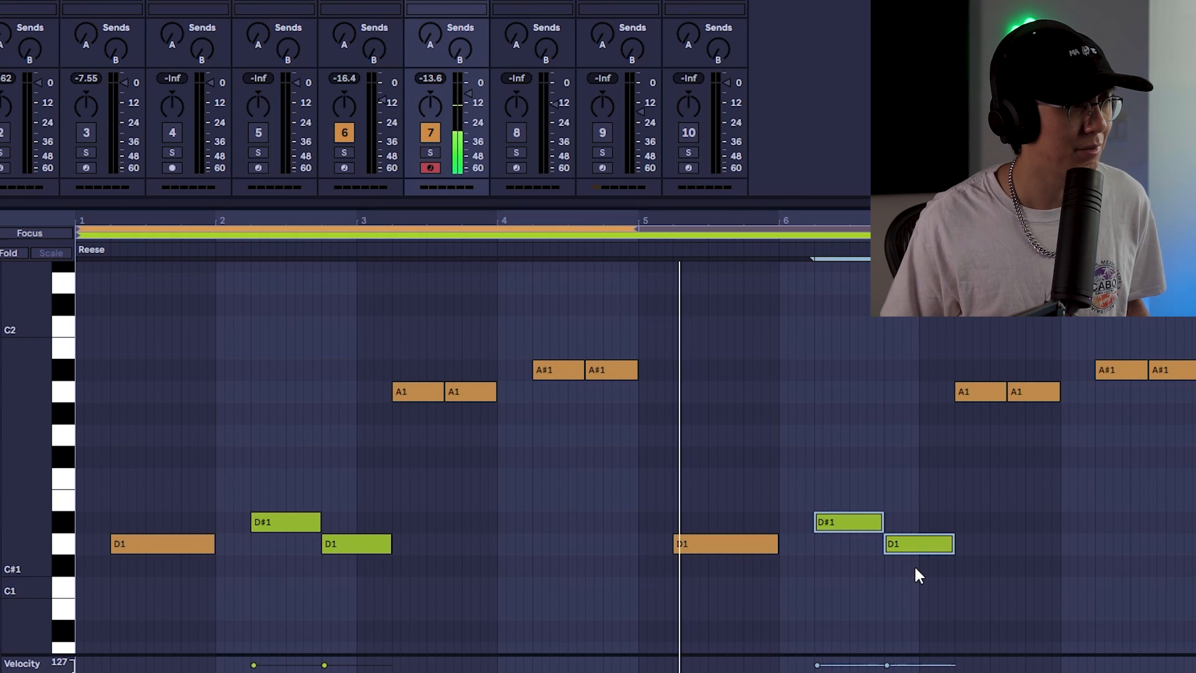
pyautogui.hotkey('shift', 'Up')
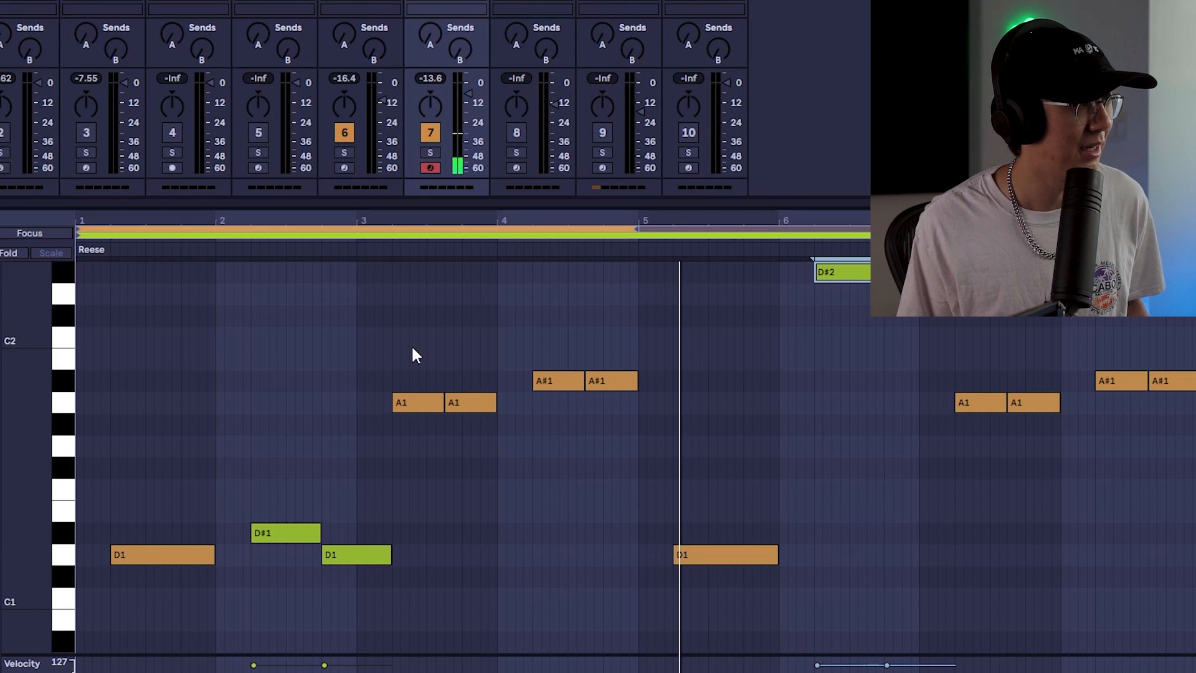
pyautogui.press('space')
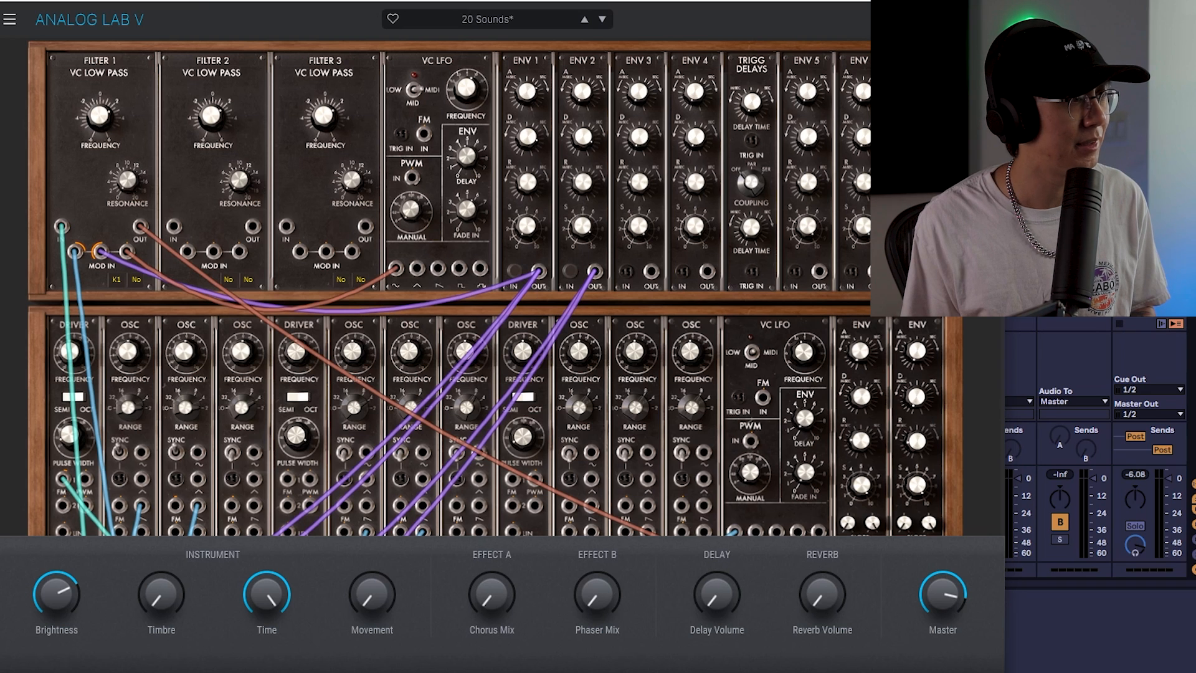
# Leave the Analog Lab V window and open the empty MIDI clip on track 9
pyautogui.click(11, 20)
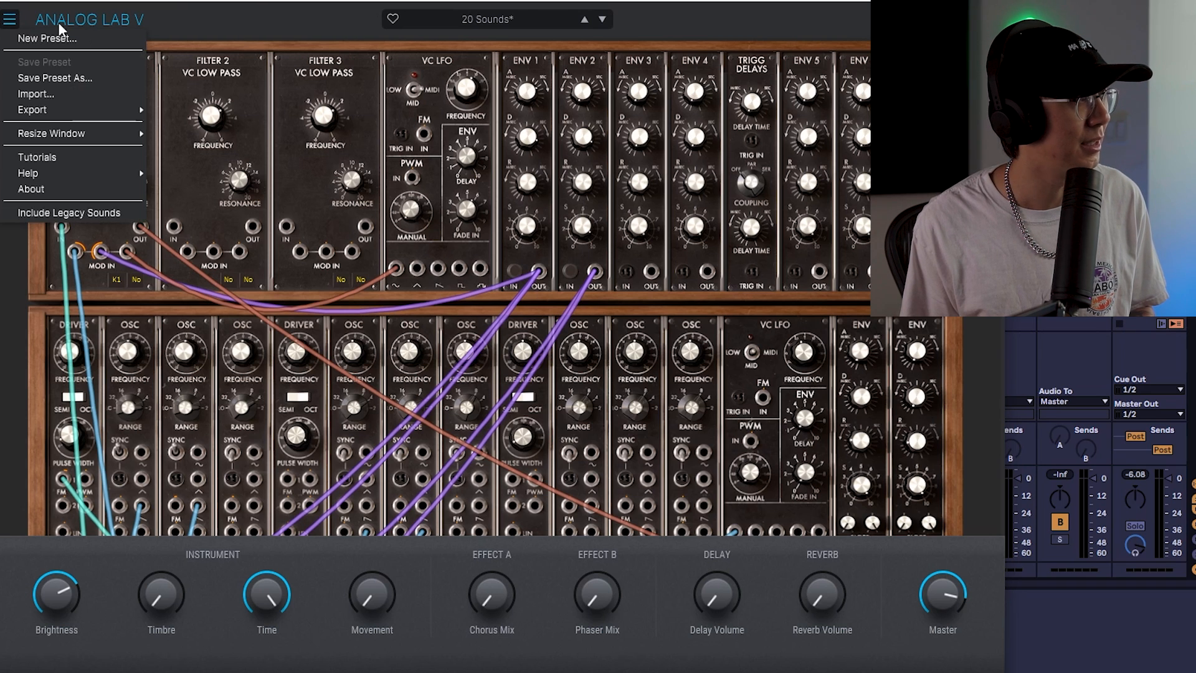
pyautogui.click(262, 8)
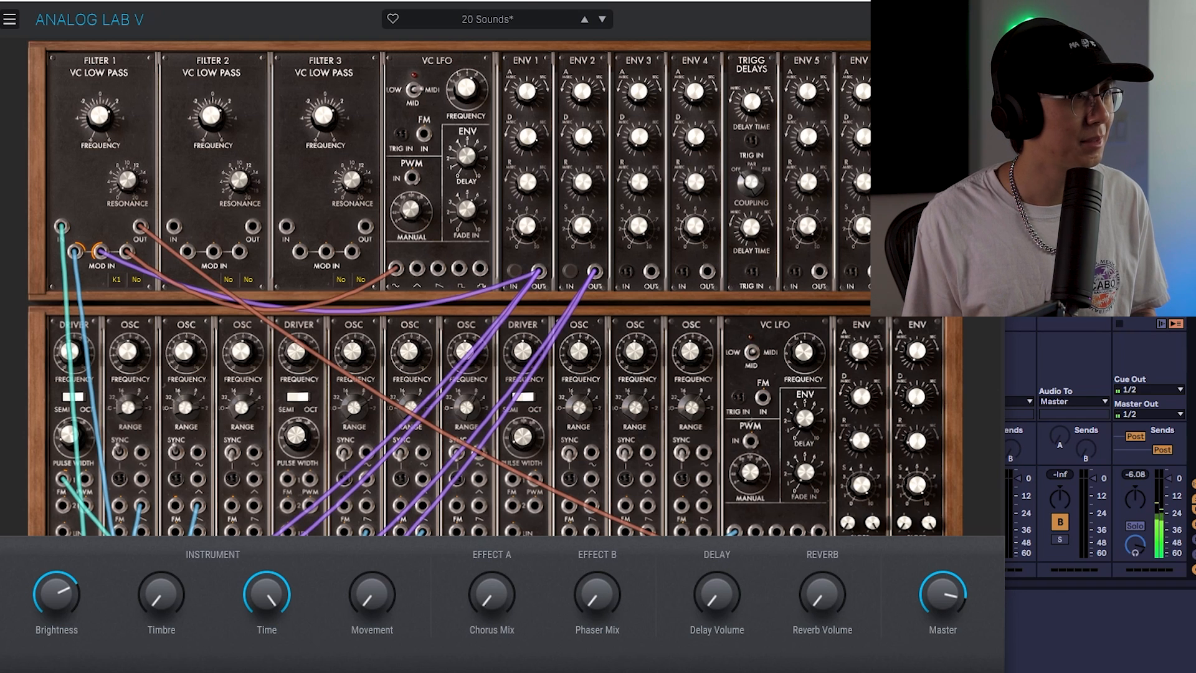
pyautogui.click(990, 0)
pyautogui.doubleClick(695, 3)
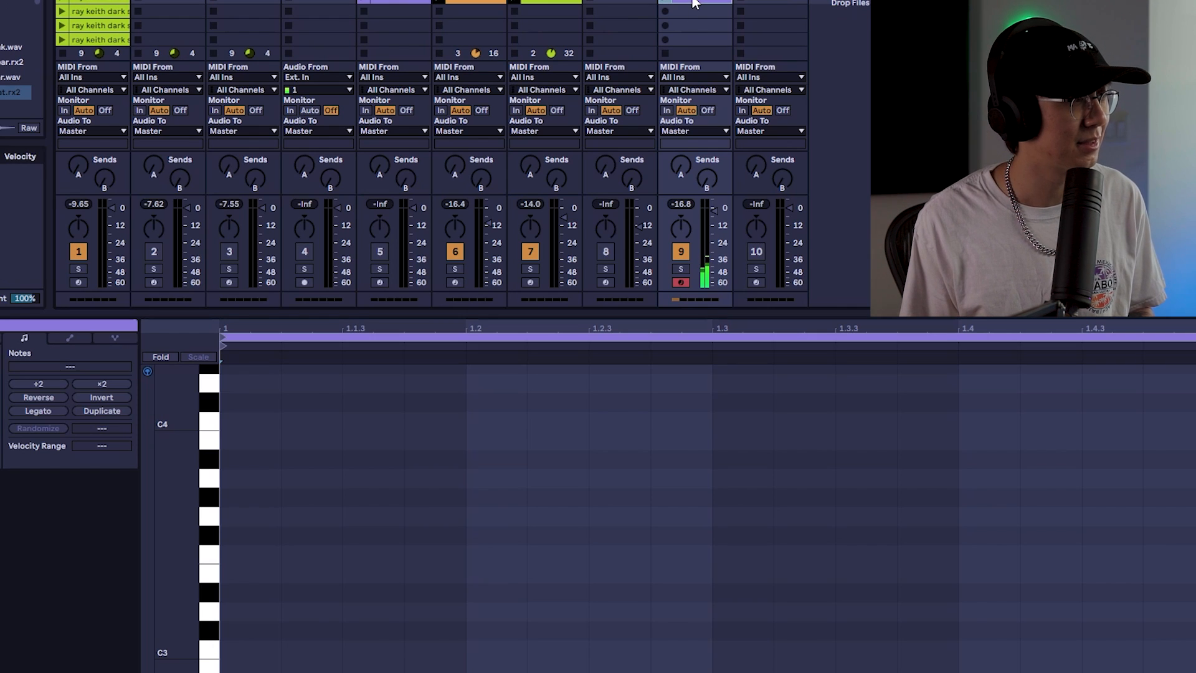
# Set the fixed grid to 1/8 and draw a repeating C3, C#3, F3 eighth-note pattern in the track 9 clip
pyautogui.rightClick(421, 481)
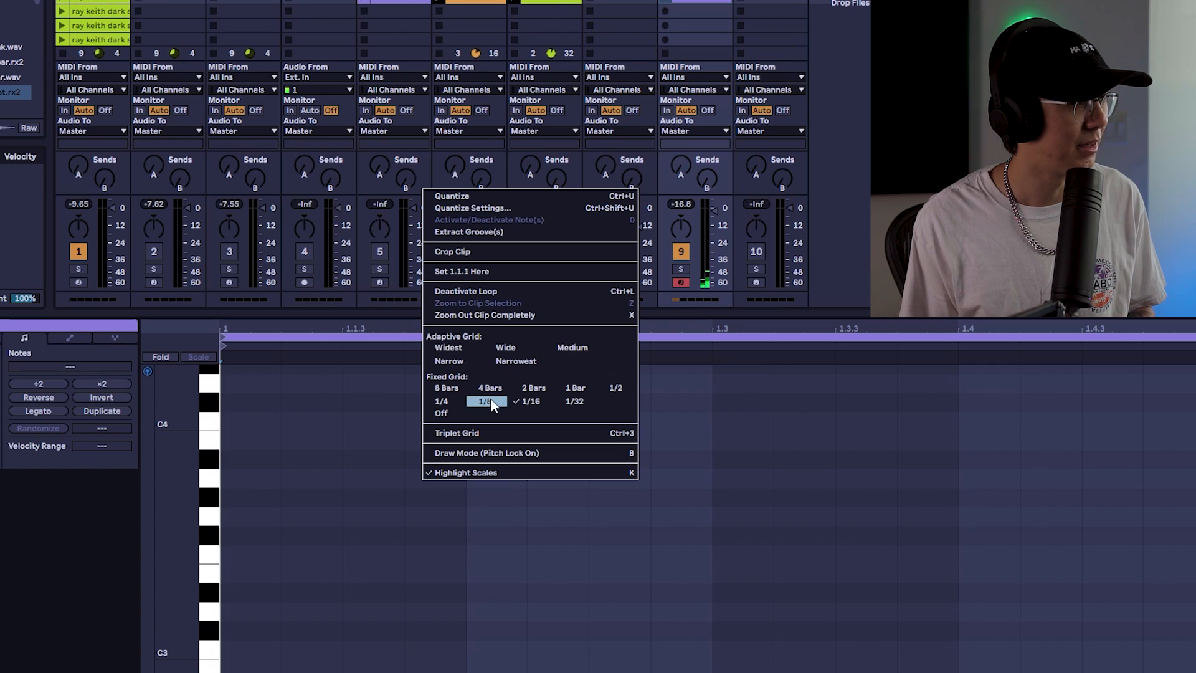
pyautogui.click(455, 395)
pyautogui.scroll(-2, 312, 557)
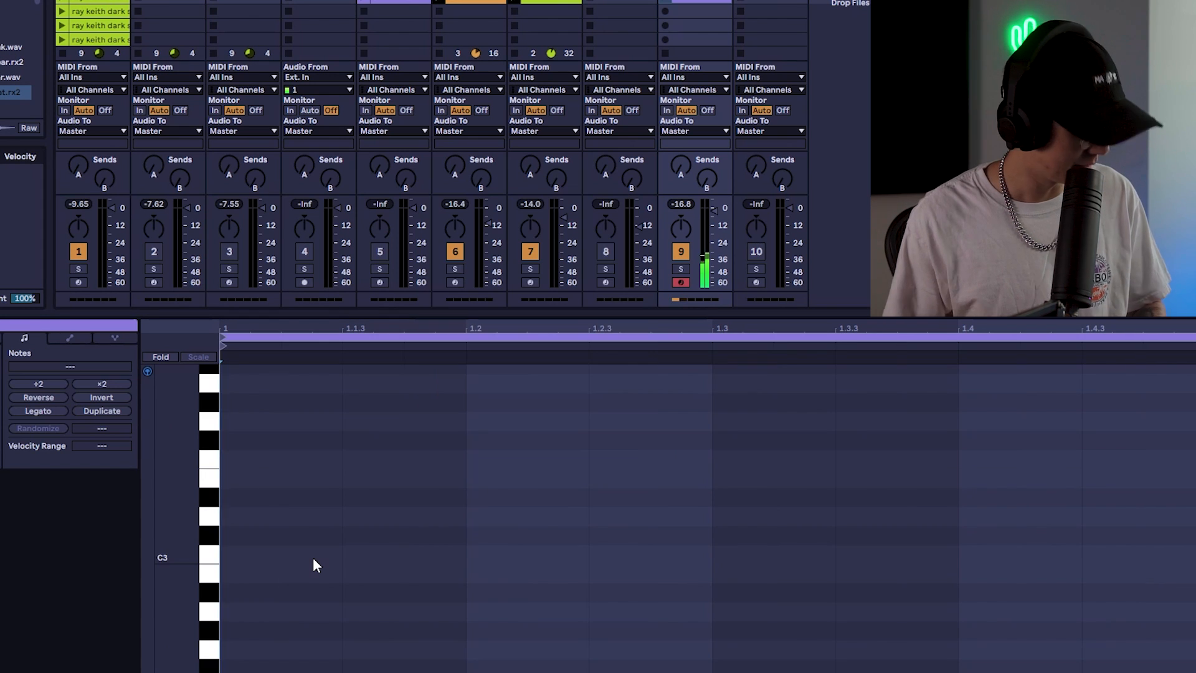
pyautogui.press('b')
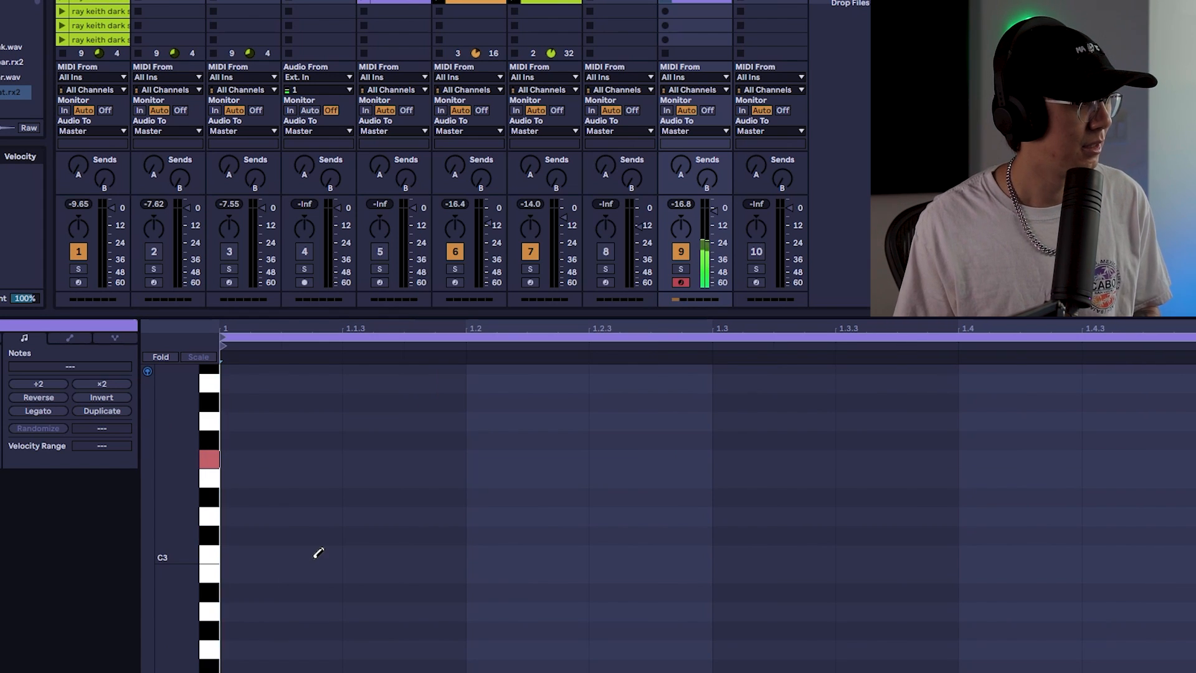
pyautogui.scroll(2, 316, 551)
pyautogui.click(290, 602)
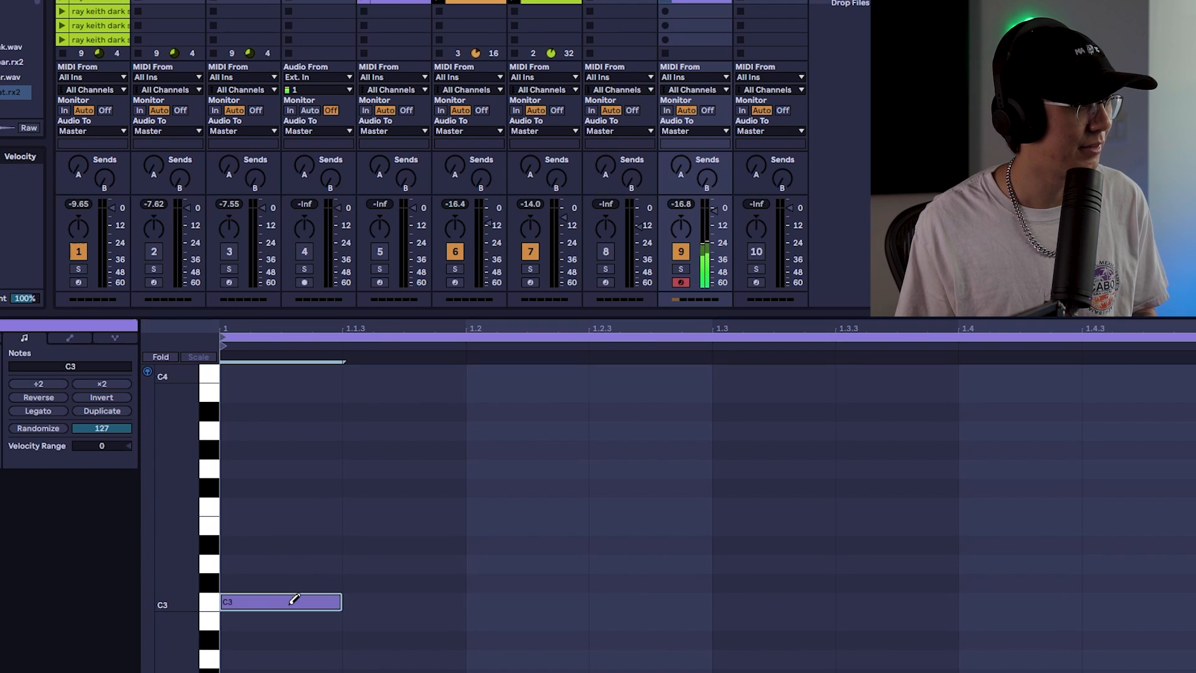
pyautogui.click(408, 582)
pyautogui.click(503, 505)
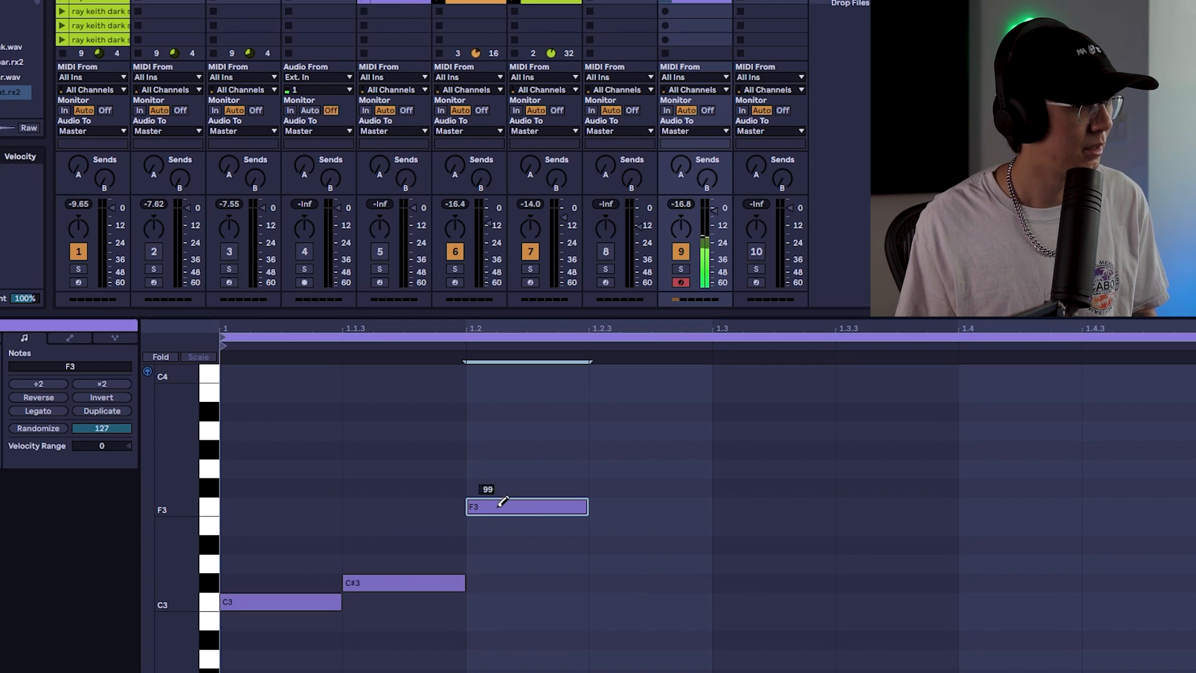
pyautogui.click(761, 601)
pyautogui.click(888, 582)
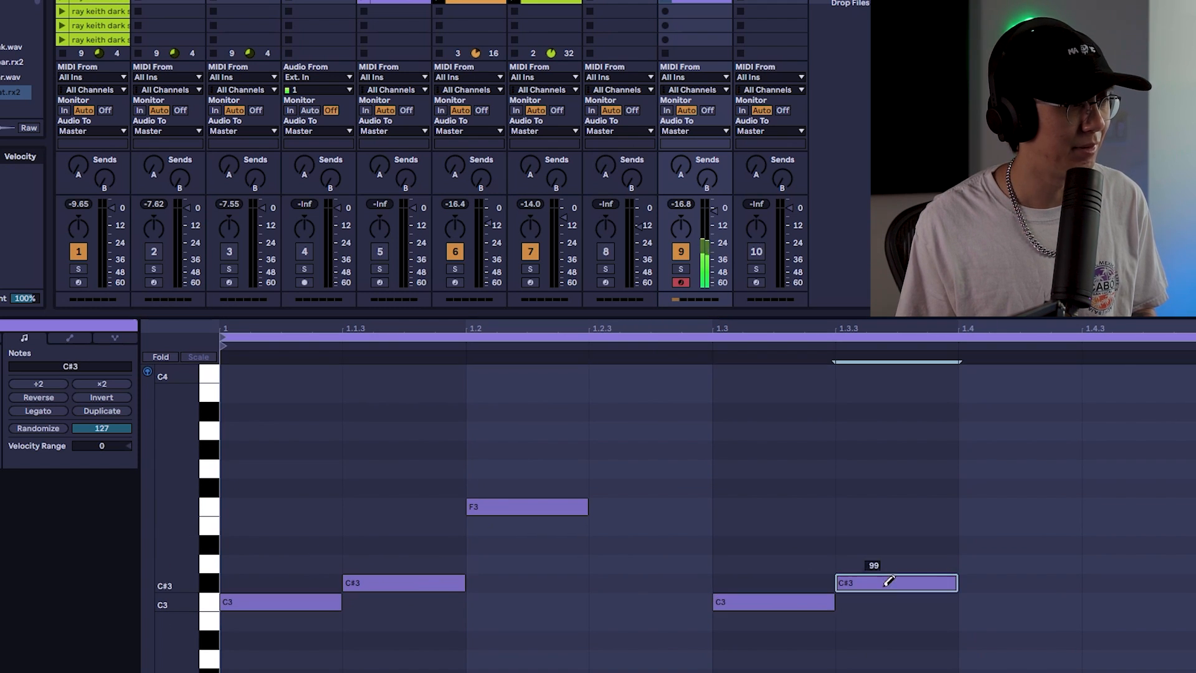
pyautogui.click(996, 504)
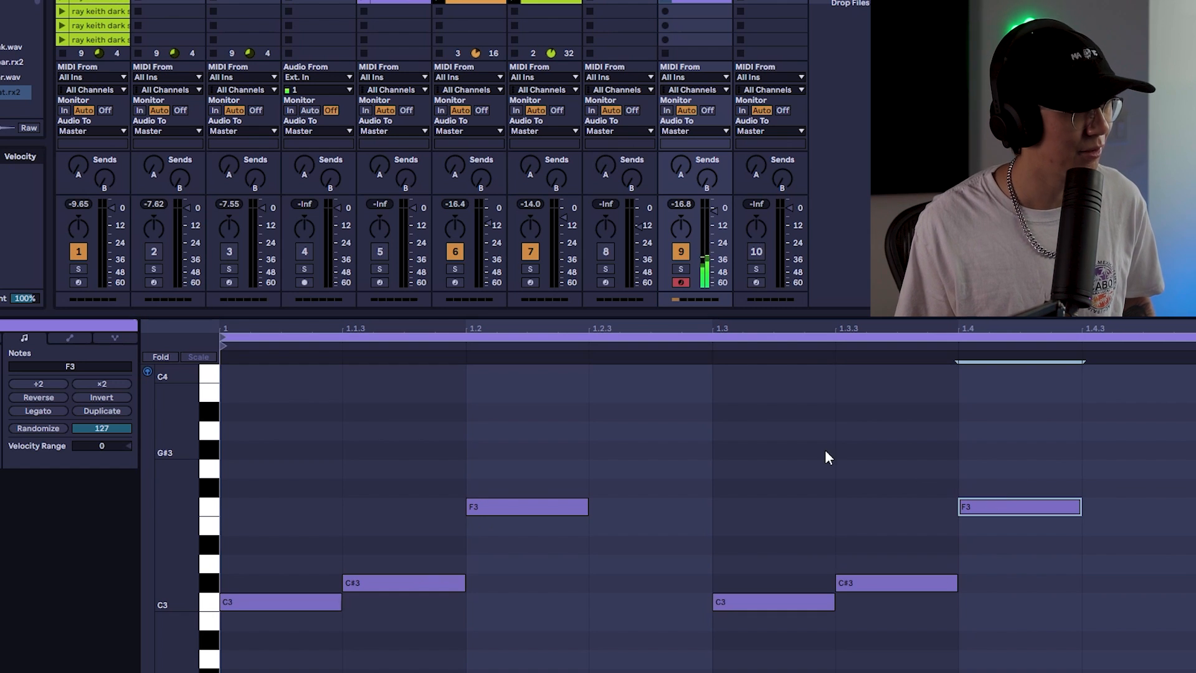
# Audition the clip and move the second-half notes to form a continuous C3, C#3, F3 sequence across the bar
pyautogui.click(665, 3)
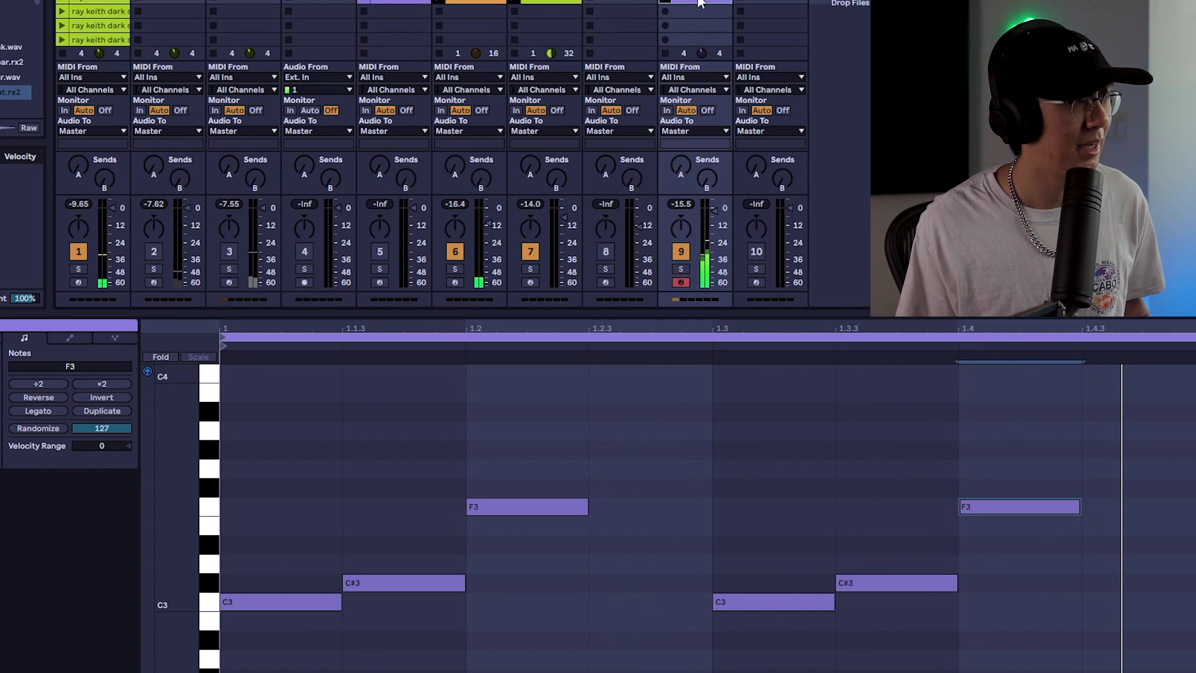
pyautogui.click(665, 12)
pyautogui.moveTo(1098, 427); pyautogui.dragTo(768, 602)
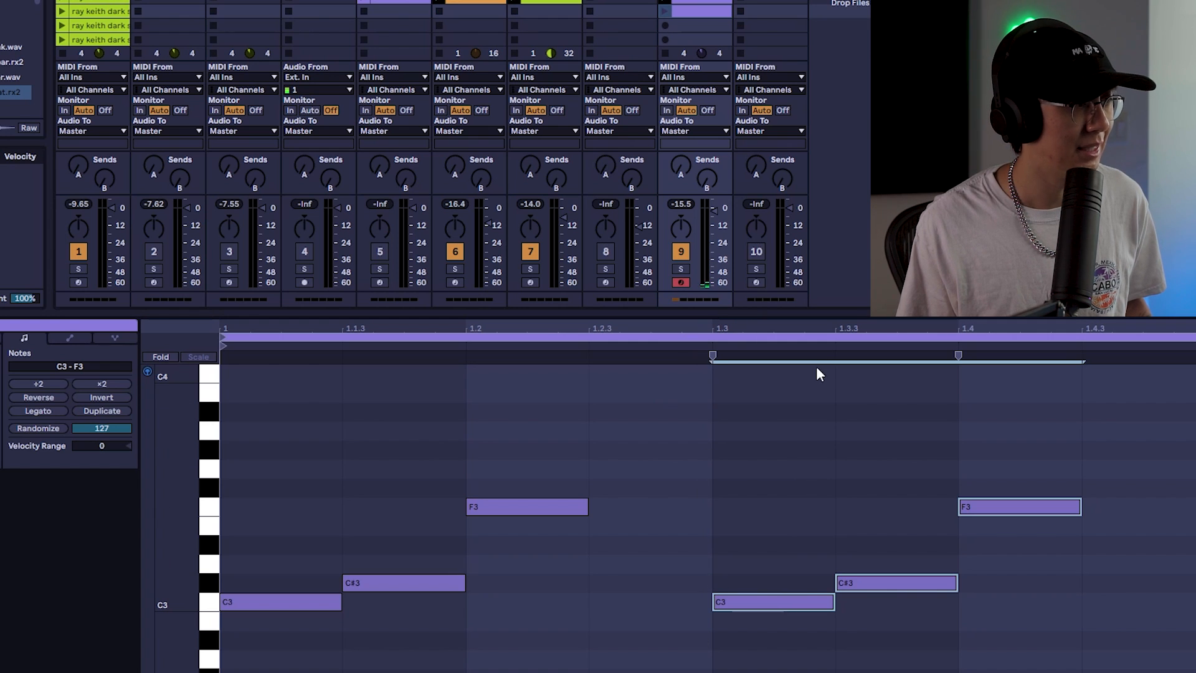
pyautogui.moveTo(1057, 454)
pyautogui.mouseDown()
pyautogui.moveTo(767, 640)
pyautogui.moveTo(646, 601)
pyautogui.mouseUp()
pyautogui.moveTo(746, 492); pyautogui.dragTo(676, 589)
pyautogui.moveTo(772, 518)
pyautogui.mouseDown()
pyautogui.moveTo(684, 614)
pyautogui.moveTo(1051, 613)
pyautogui.moveTo(1029, 603)
pyautogui.mouseUp()
pyautogui.click(955, 416)
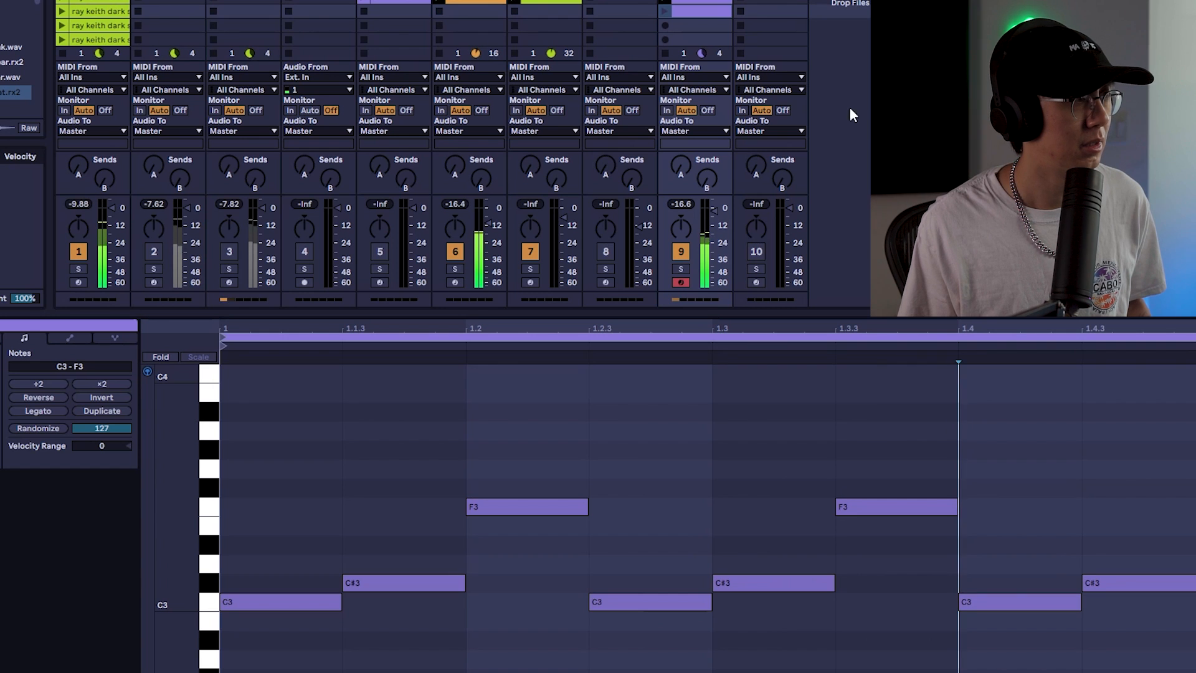
pyautogui.click(663, 11)
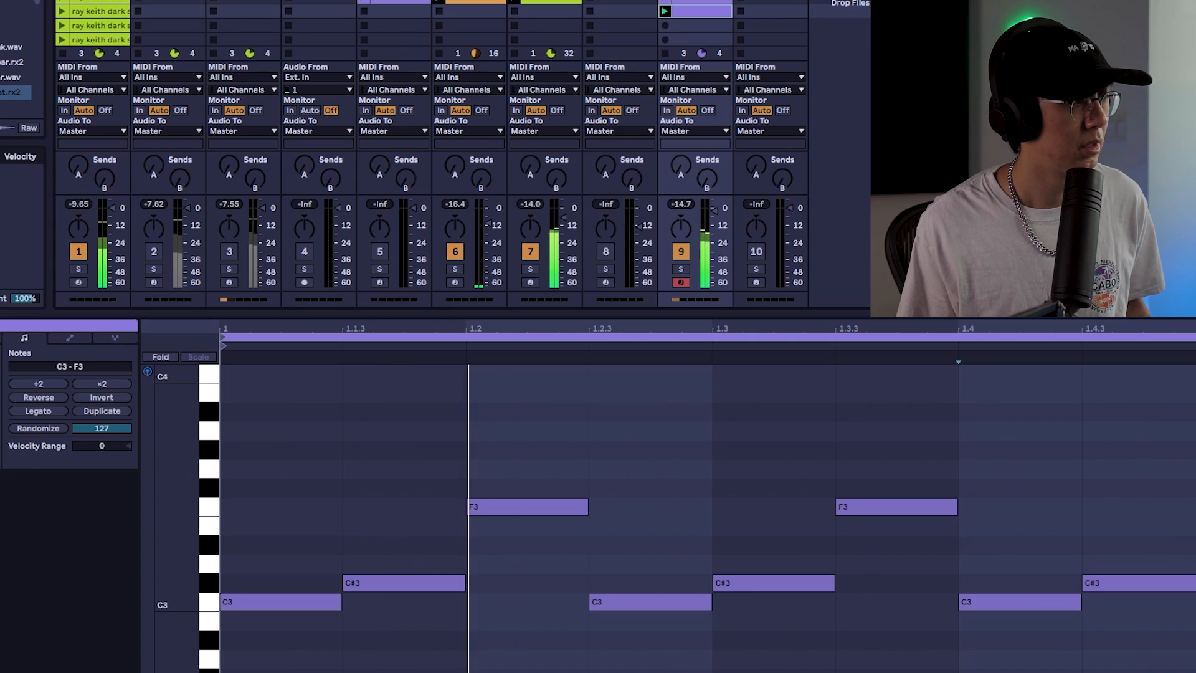
pyautogui.click(665, 2)
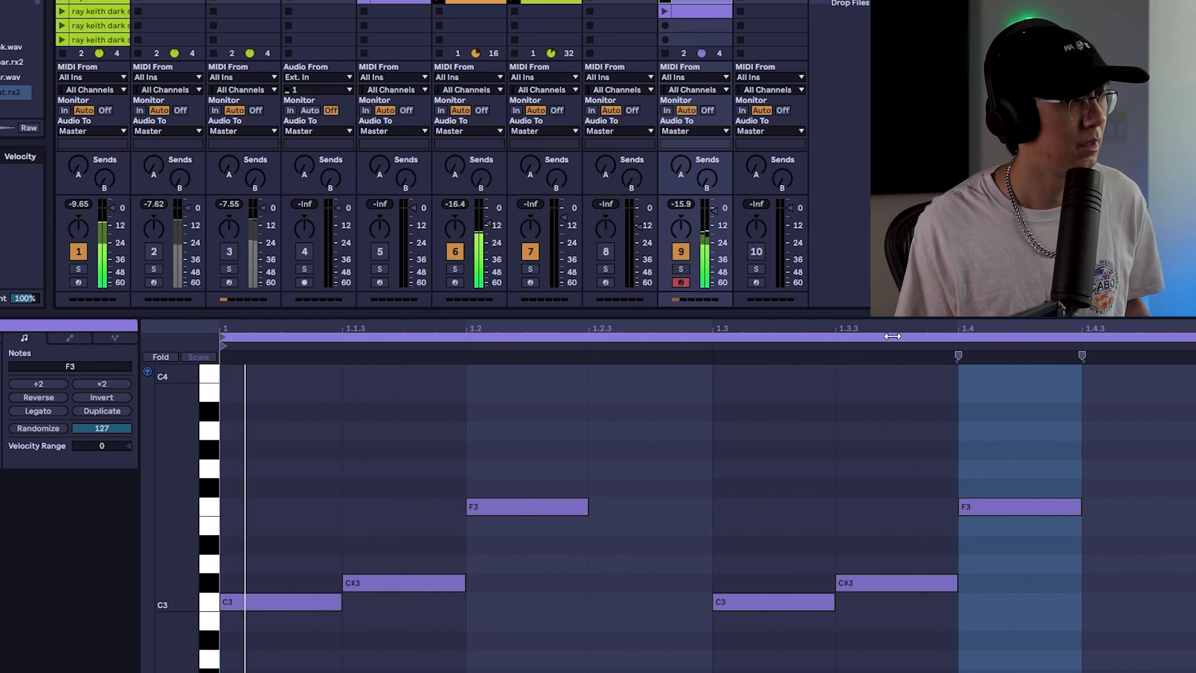
# Select all notes in the clip and shorten their lengths
pyautogui.click(803, 475)
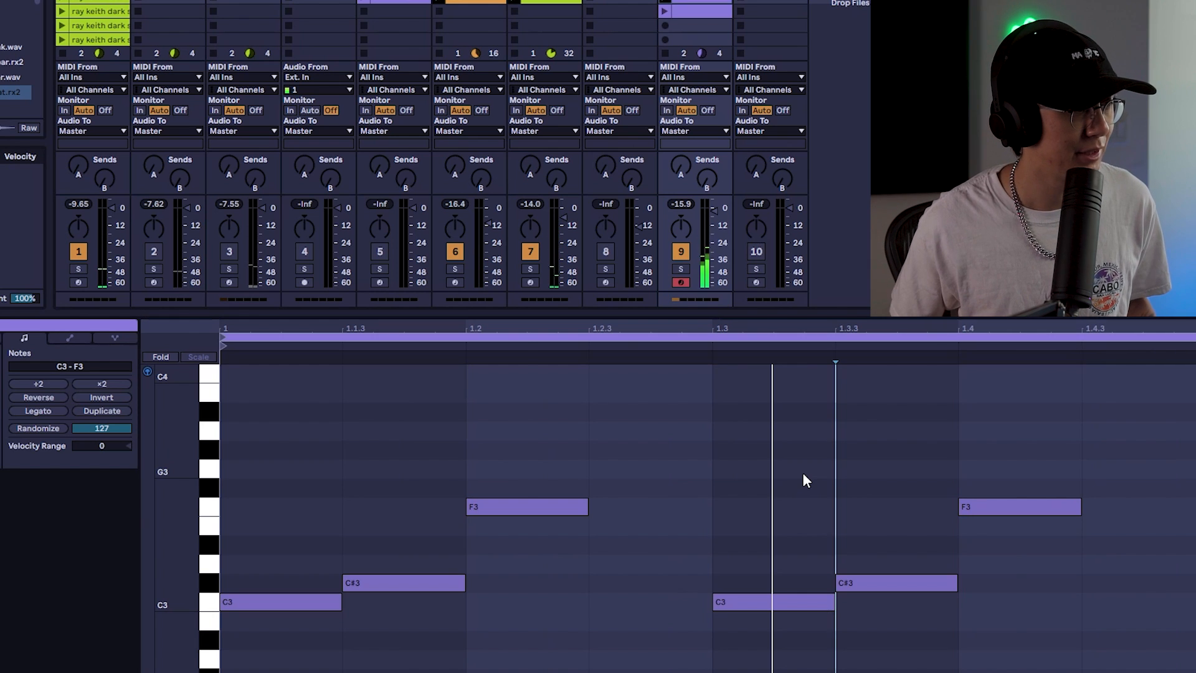
pyautogui.hotkey('ctrl', 'a')
pyautogui.hotkey('shift', 'Left')
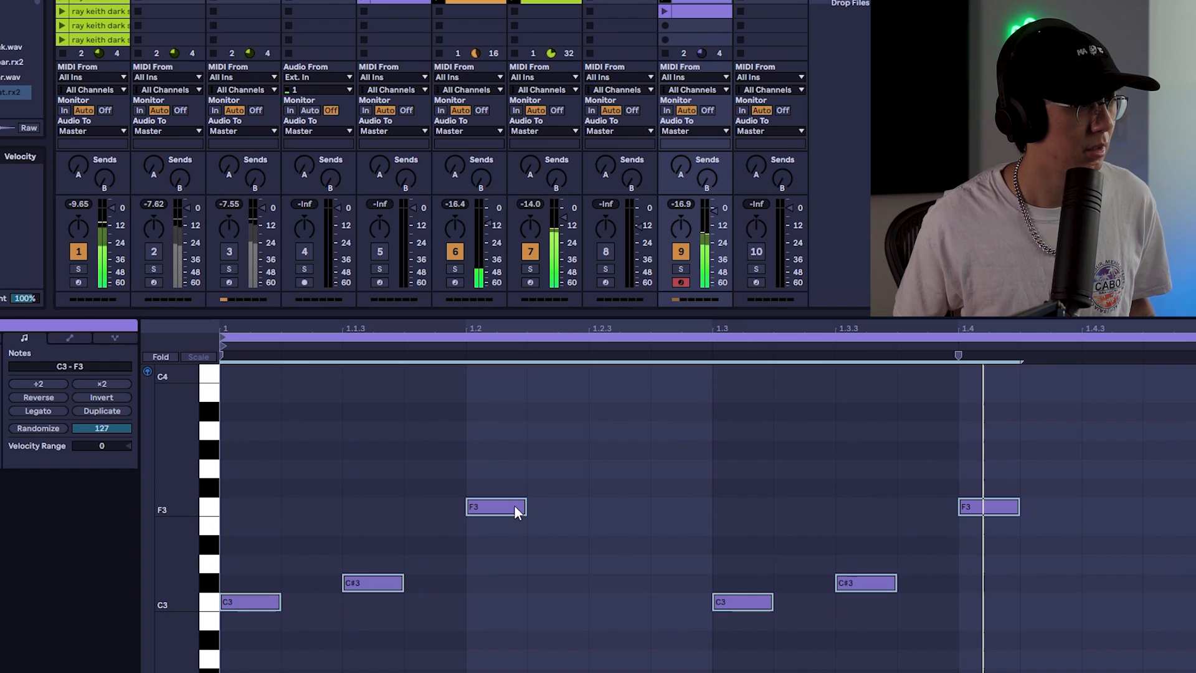
pyautogui.moveTo(525, 506); pyautogui.dragTo(557, 506)
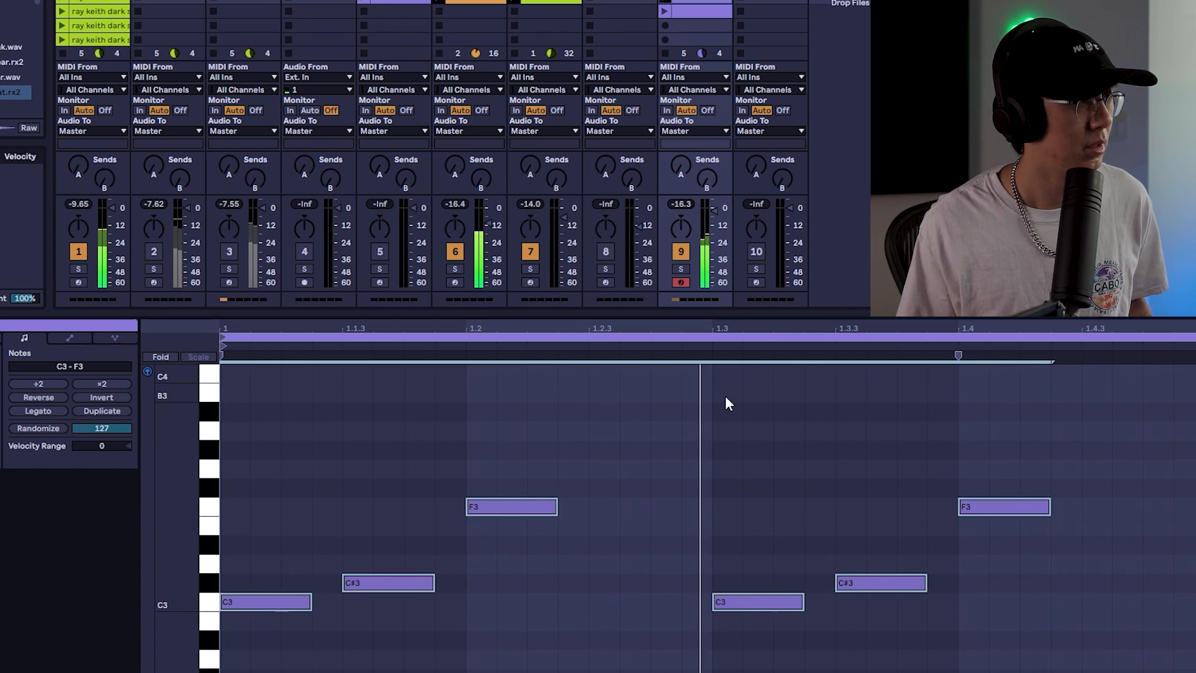
# Audition the arpeggio clip together with the other playing clips
pyautogui.click(691, 10)
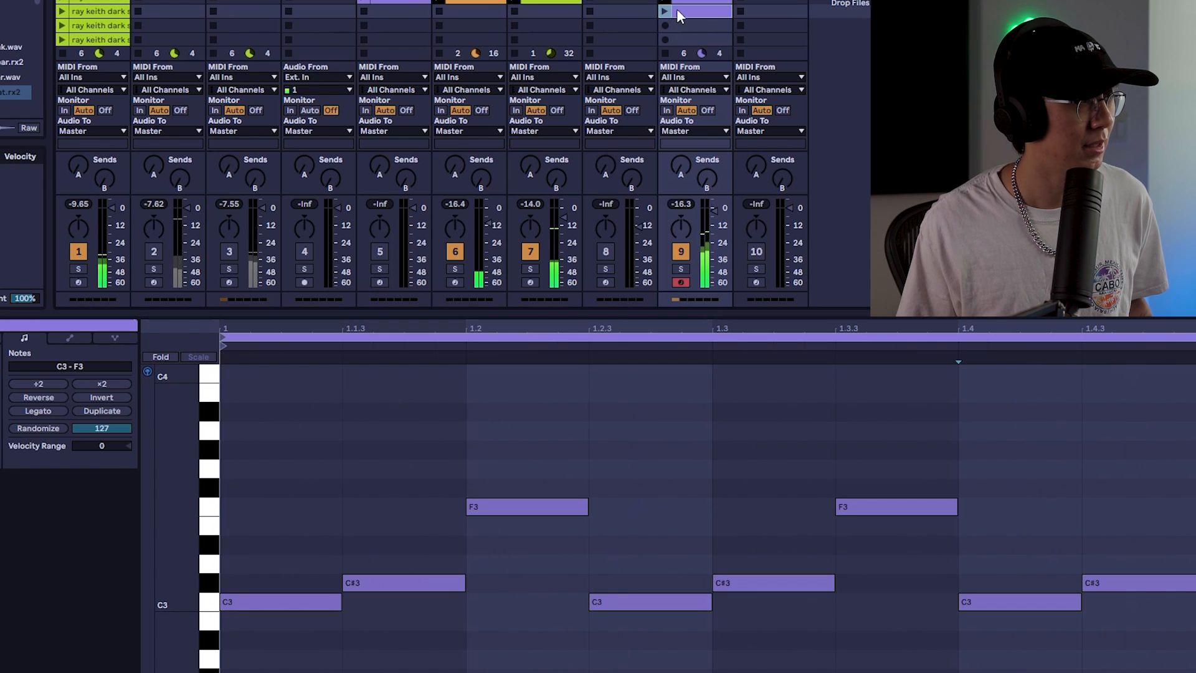
pyautogui.click(741, 428)
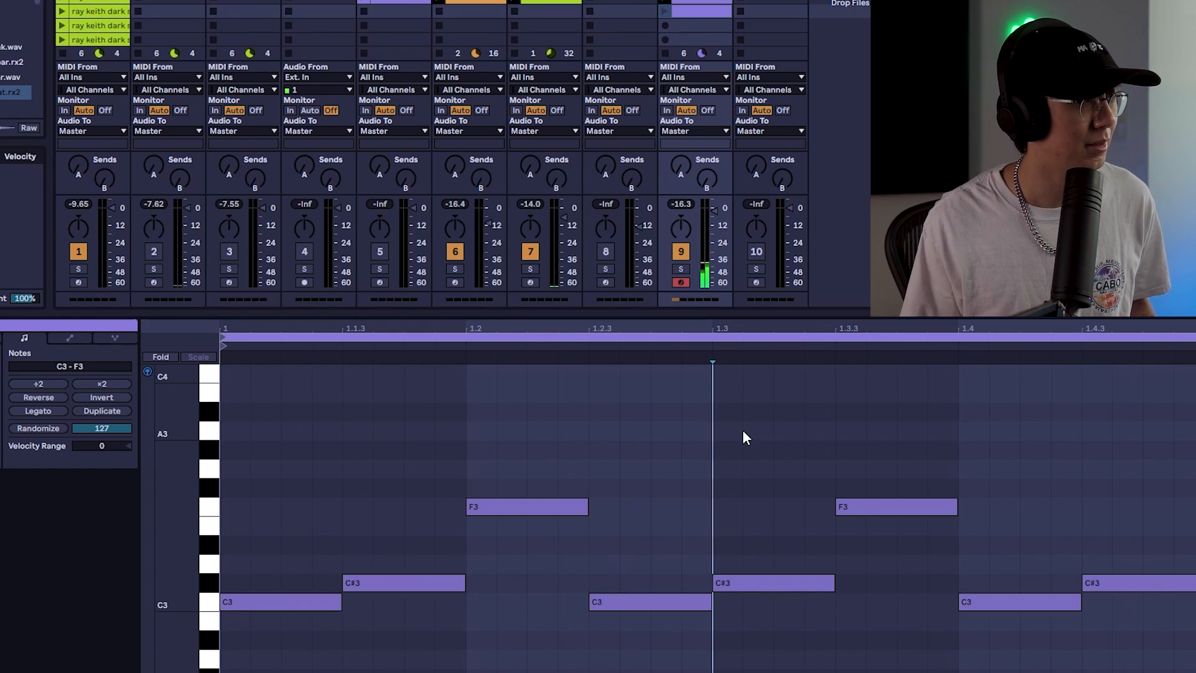
pyautogui.hotkey('ctrl', 'a')
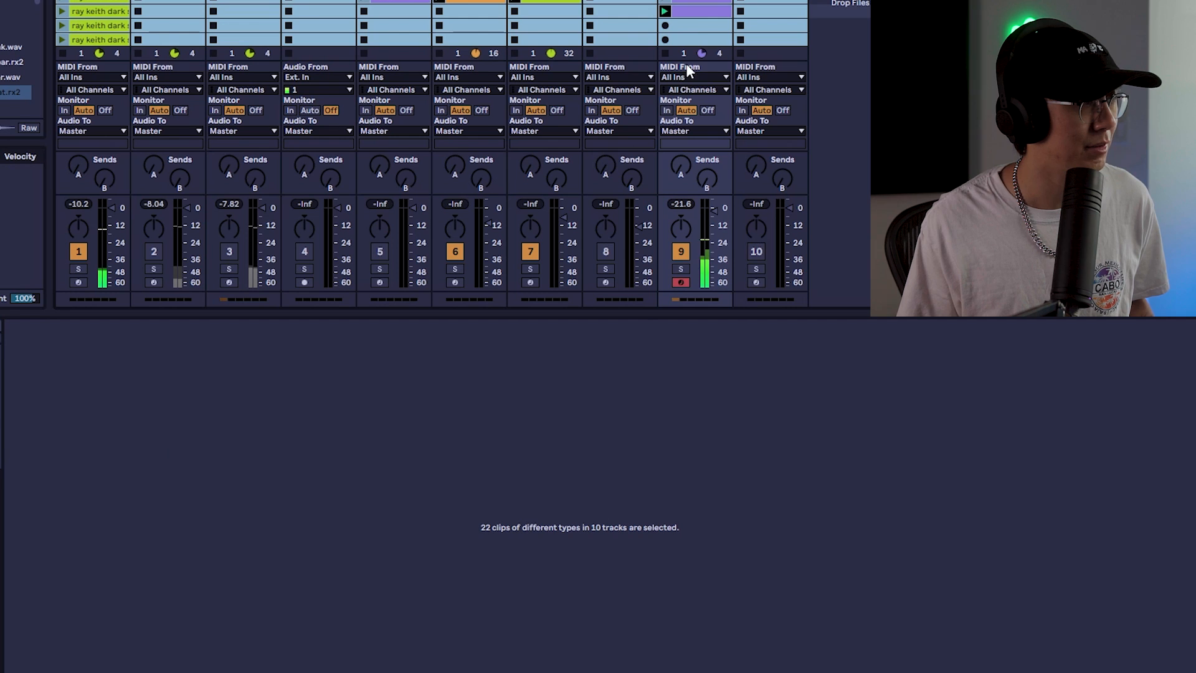
pyautogui.click(701, 12)
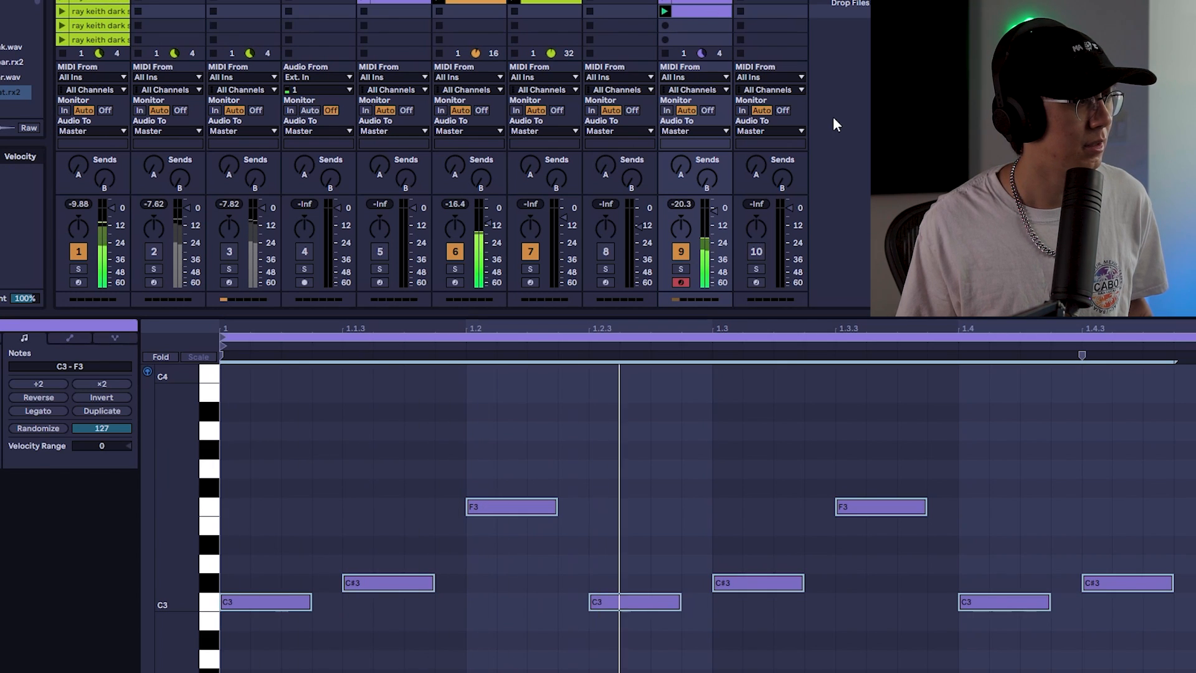
pyautogui.click(772, 448)
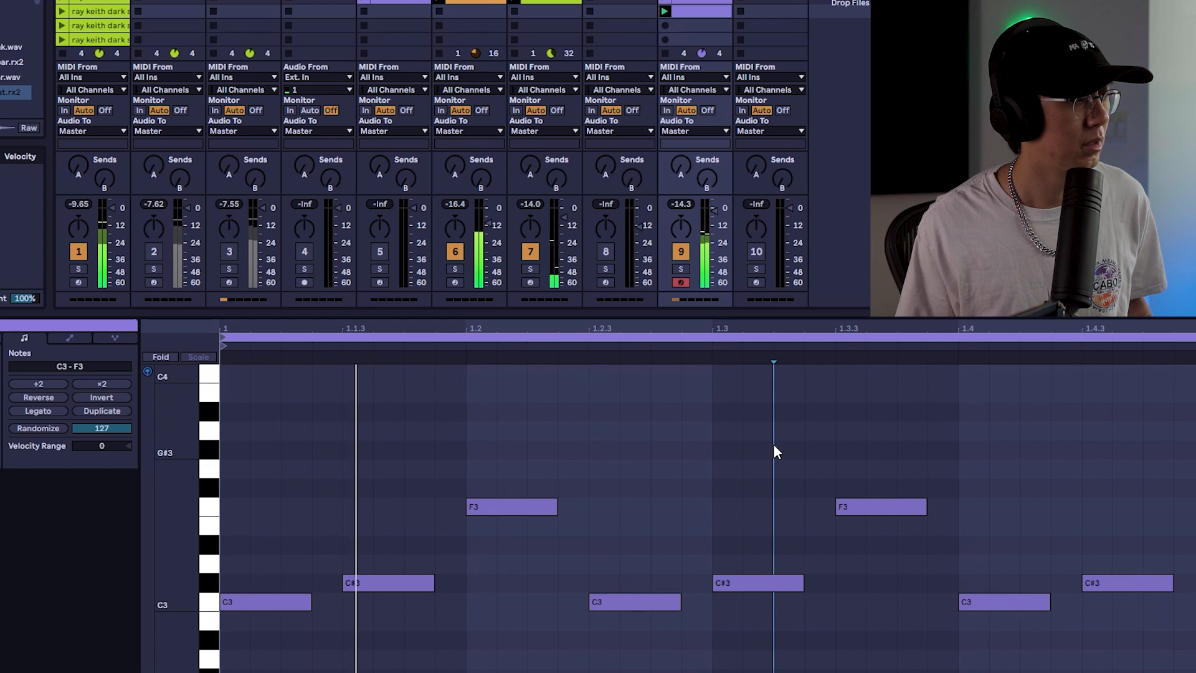
pyautogui.press('space')
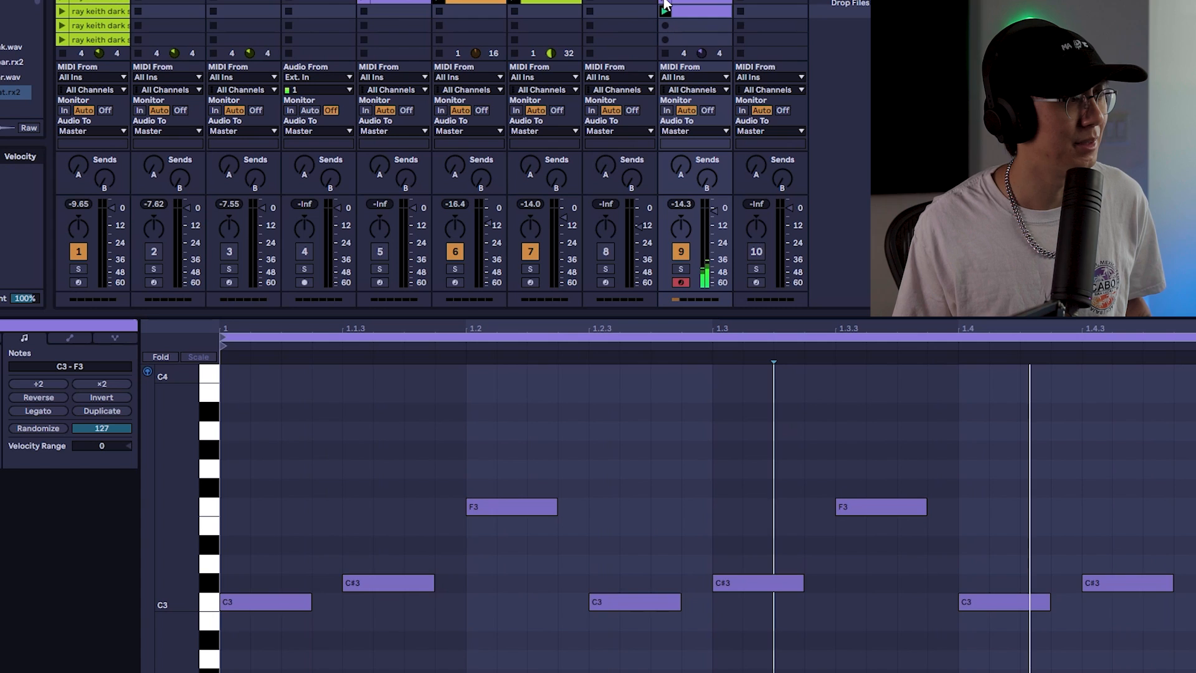
pyautogui.click(688, 3)
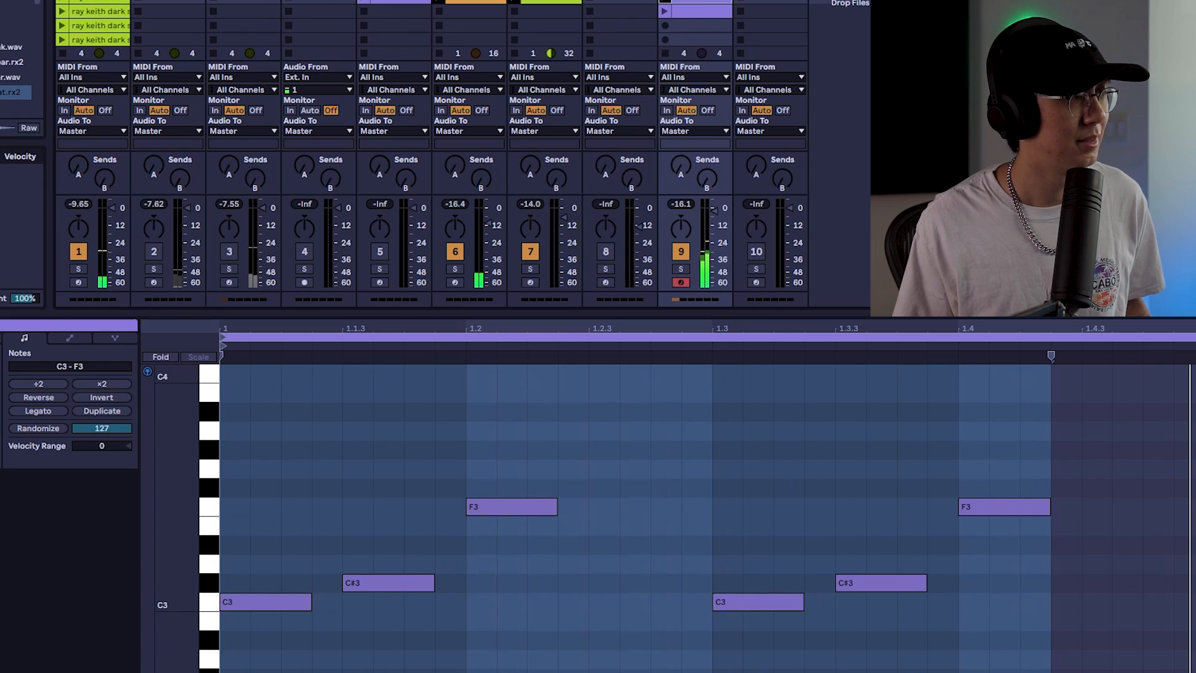
# Create a clip on the Bleep track and draw C3 notes near beat 3.2 of its loop
pyautogui.click(839, 31)
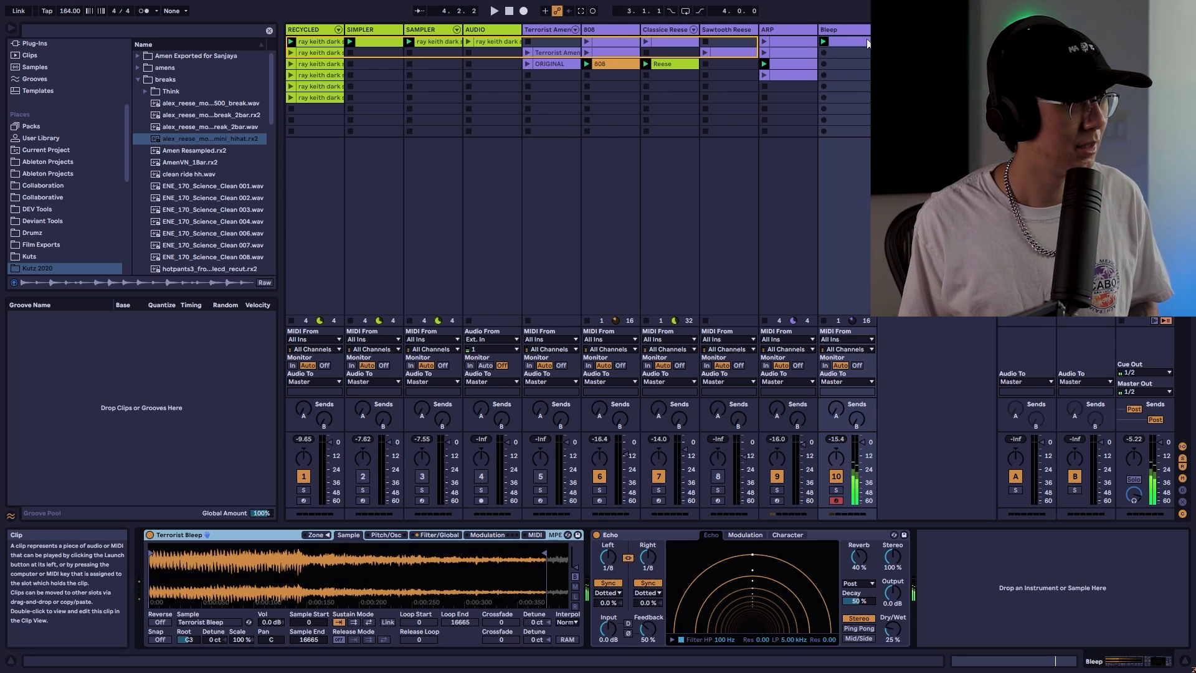
pyautogui.doubleClick(861, 56)
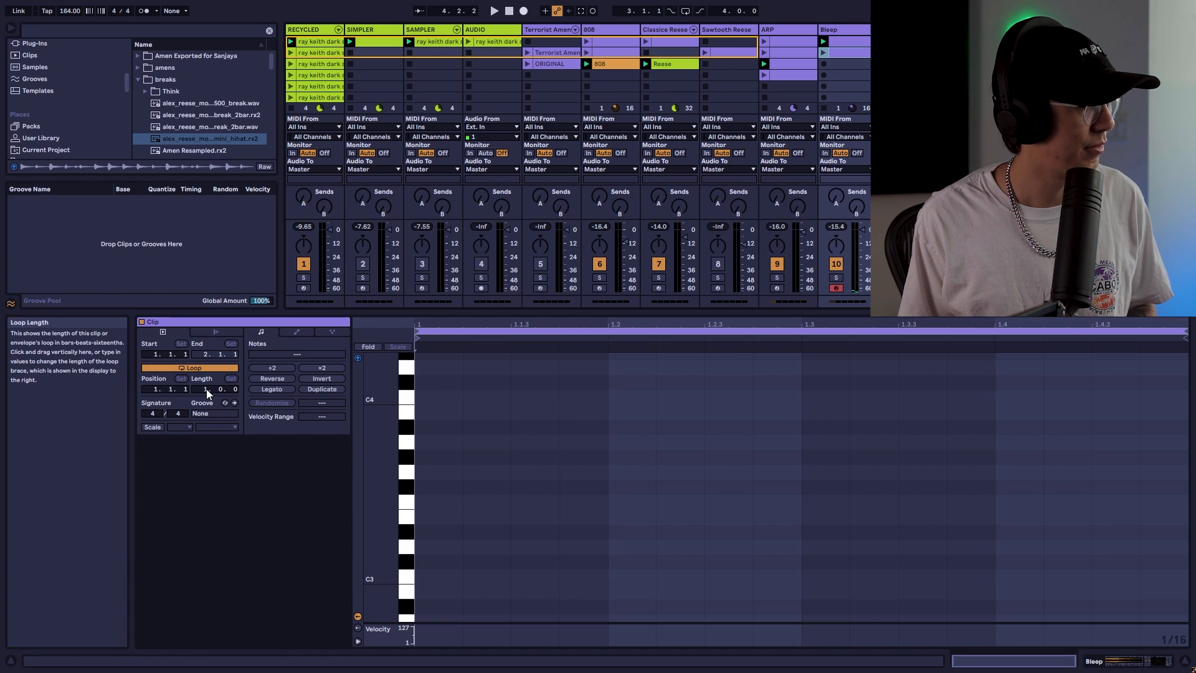
pyautogui.press('Return')
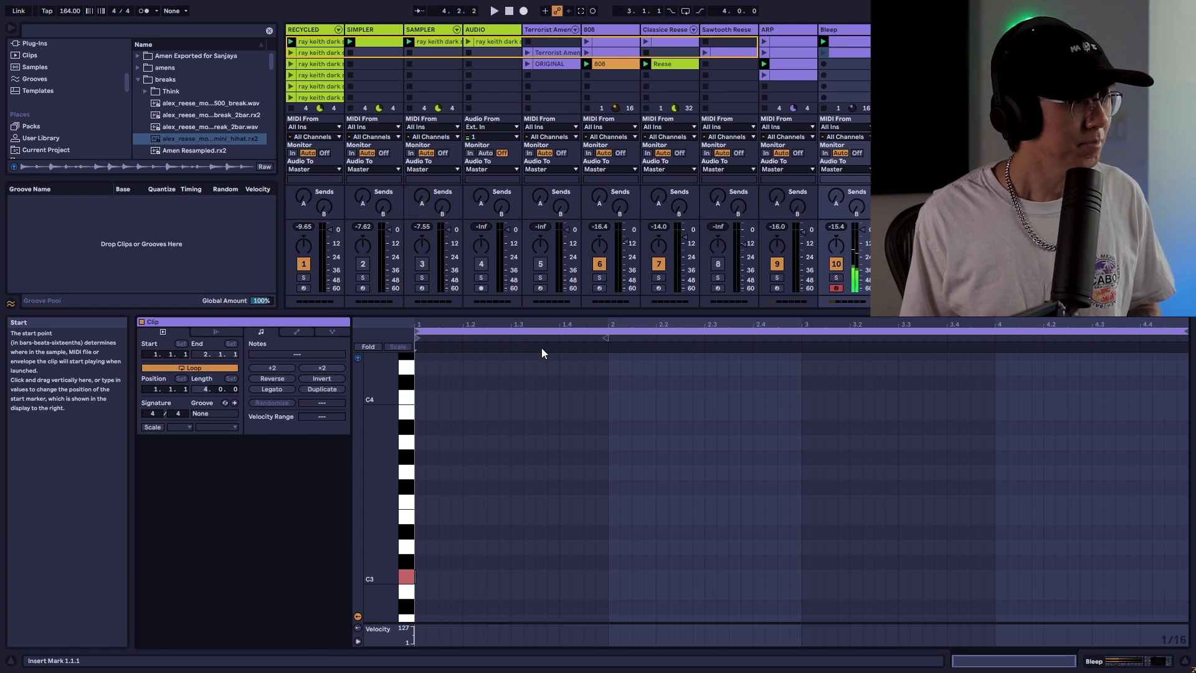
pyautogui.click(824, 51)
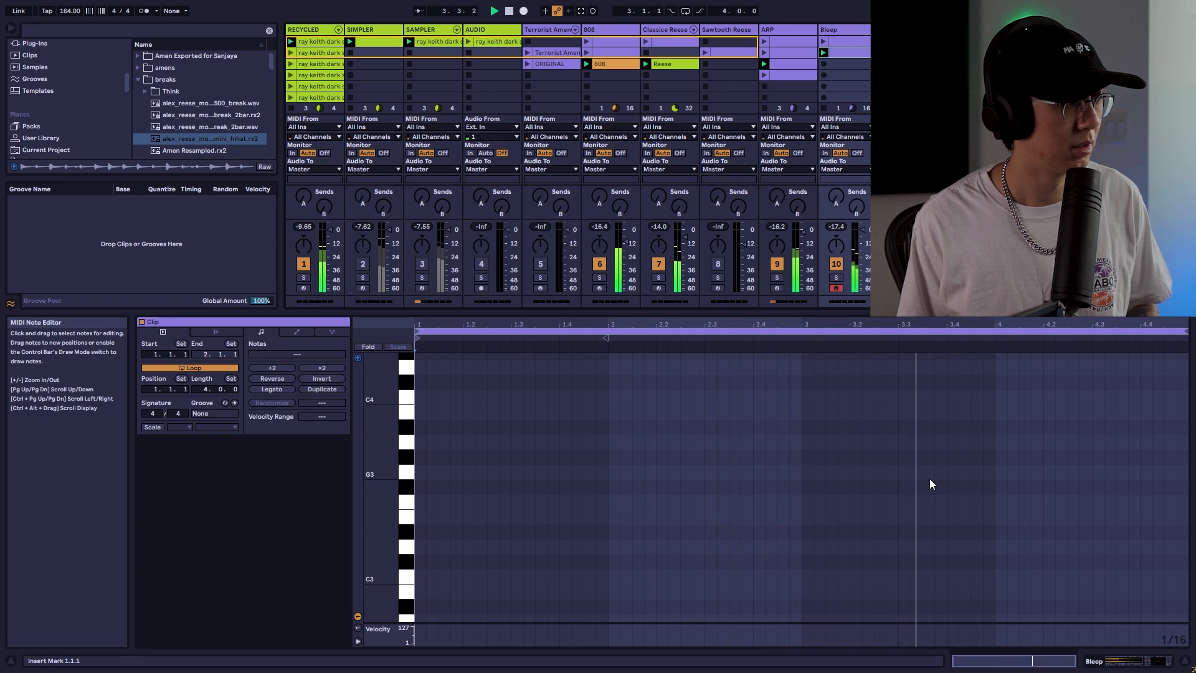
pyautogui.click(857, 576)
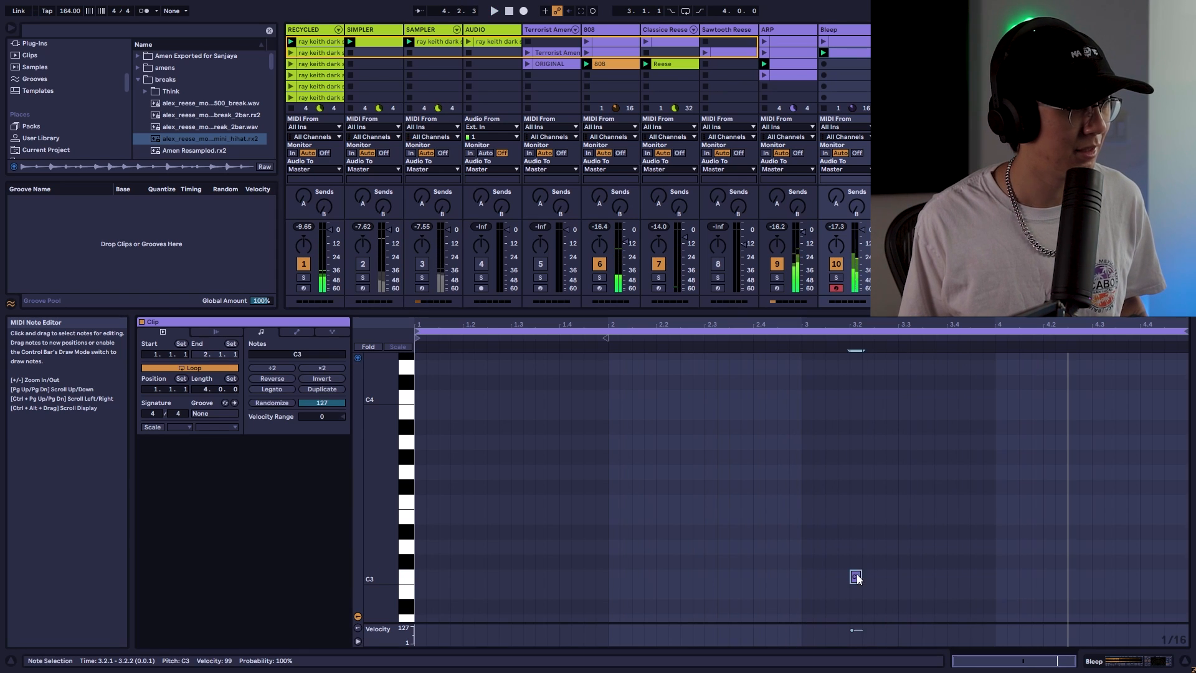
pyautogui.hotkey('ctrl', 'v')
pyautogui.press('space')
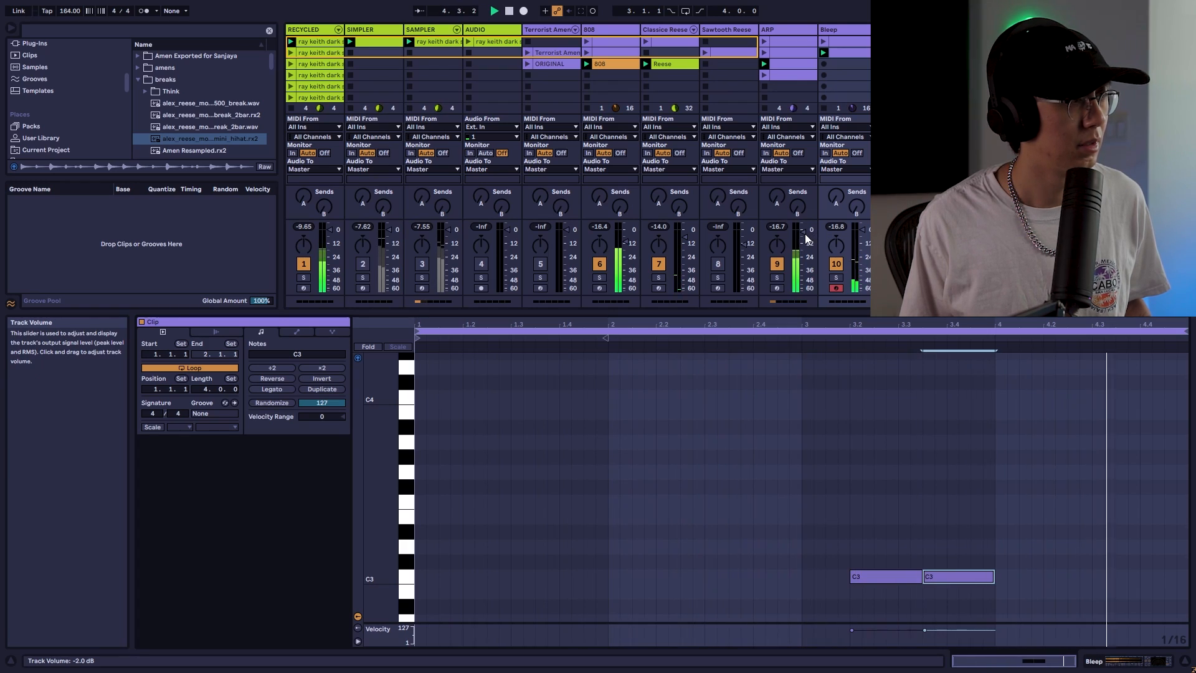
# Lower track 9's volume slightly during playback
pyautogui.press('space')
pyautogui.moveTo(804, 234); pyautogui.dragTo(804, 246)
pyautogui.press('space')
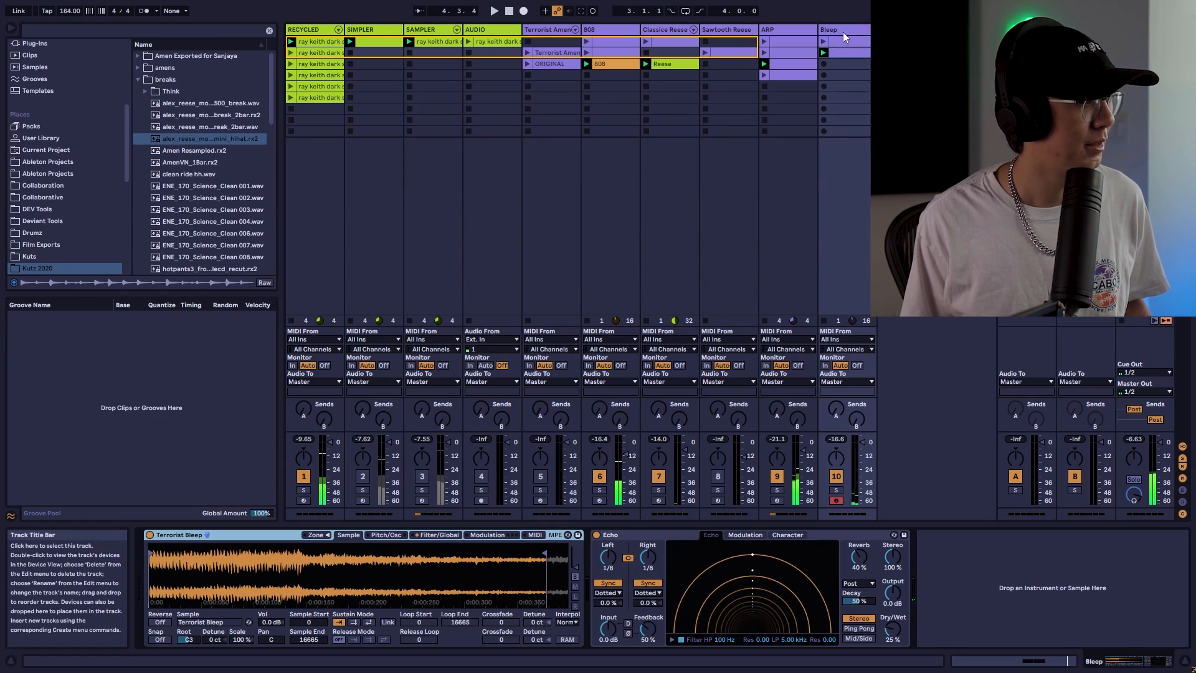
# Raise the Echo Dry/Wet on the Bleep track to about 28%
pyautogui.click(597, 535)
pyautogui.click(597, 536)
pyautogui.moveTo(892, 629); pyautogui.dragTo(893, 622)
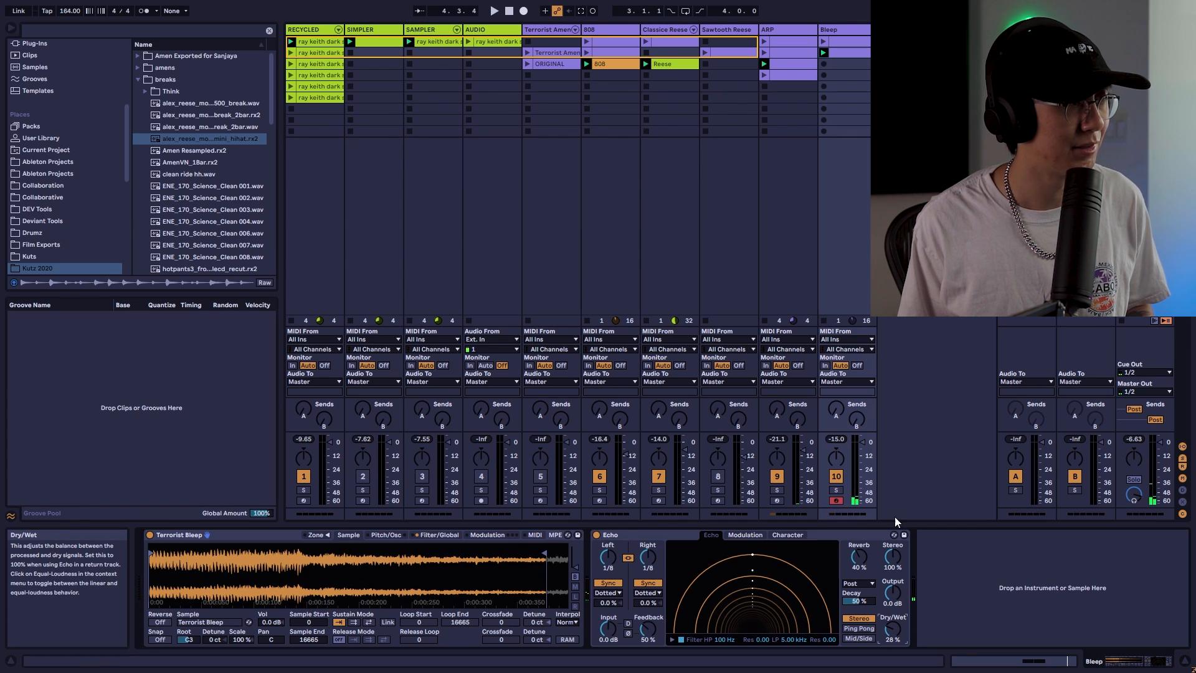
# Capture the playing clips as a new scene and set the ARP clip's notes to play at double tempo
pyautogui.doubleClick(854, 52)
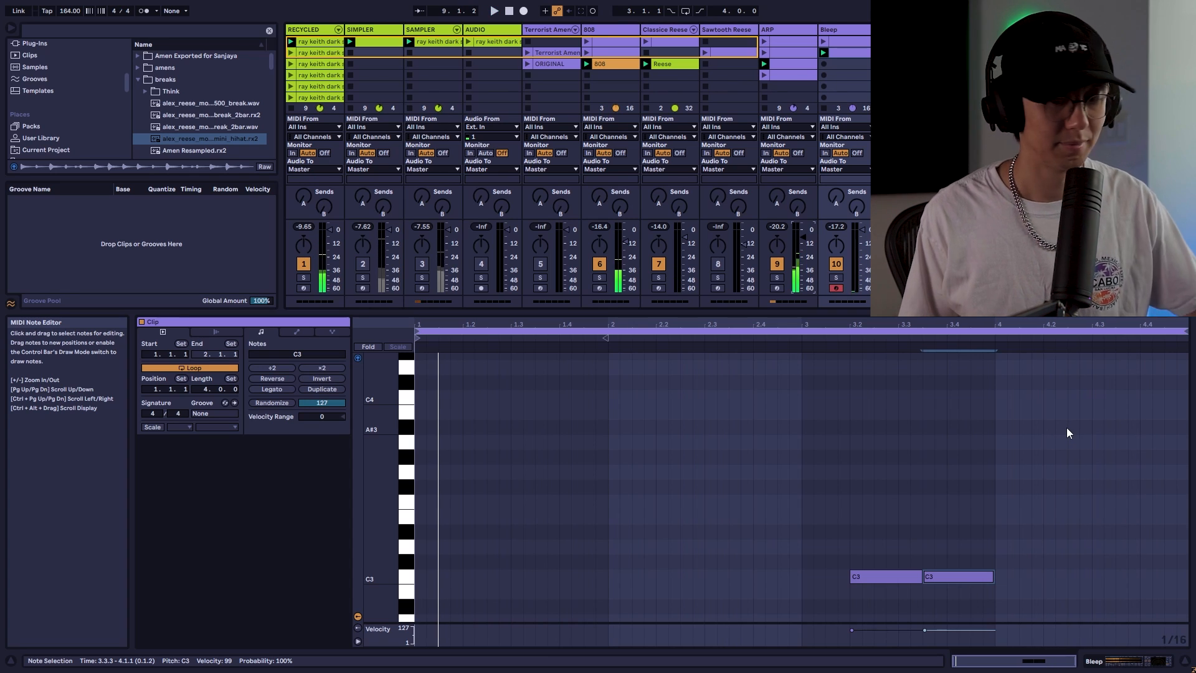
pyautogui.hotkey('ctrl', 'shift', 'i')
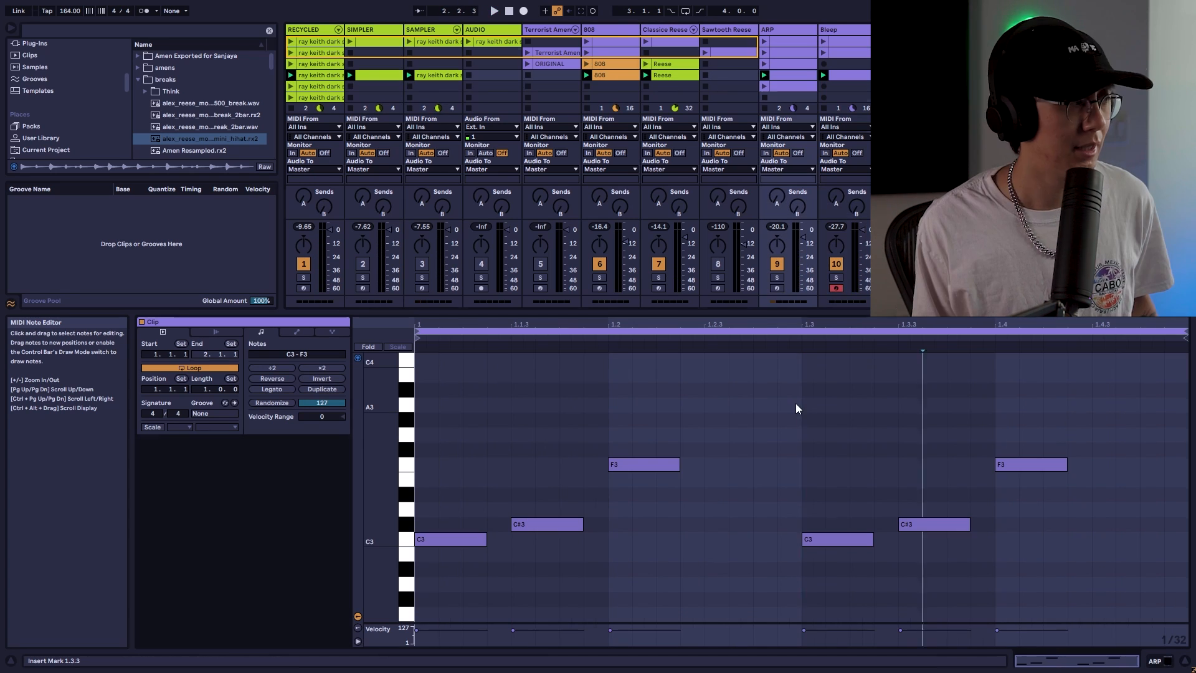
pyautogui.click(280, 367)
pyautogui.click(521, 407)
# Stop playback and open the ORIGINAL Terrorist Amen sliced clip
pyautogui.press('space')
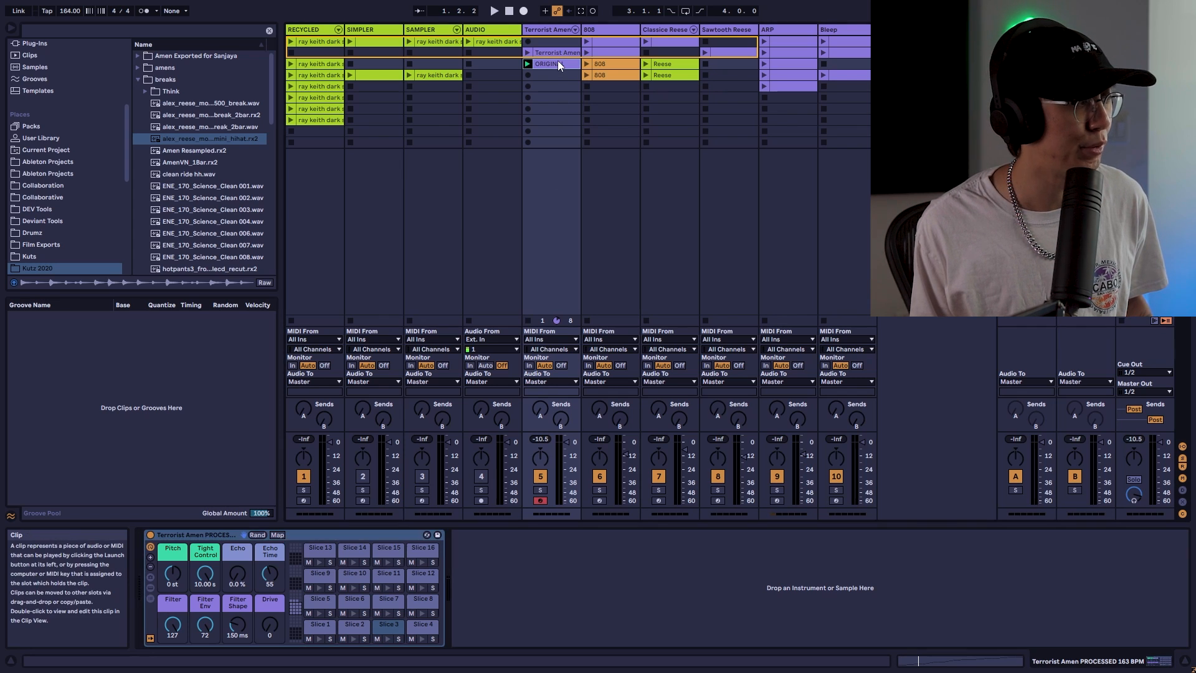
pyautogui.press('space')
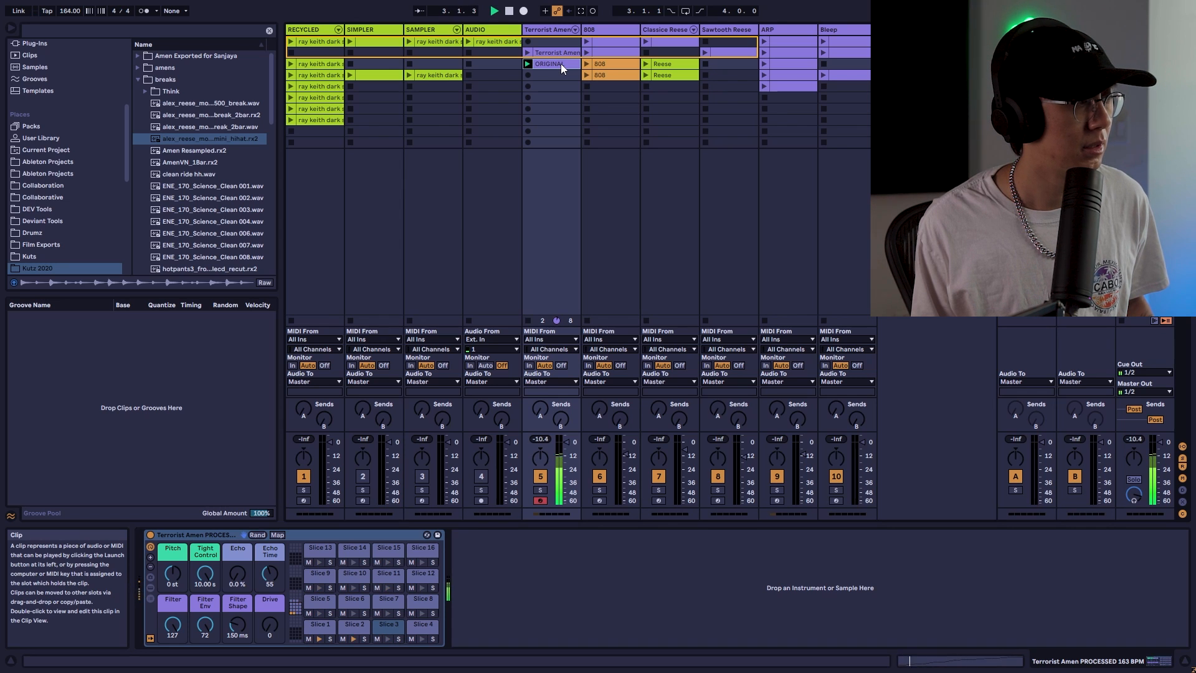
pyautogui.doubleClick(561, 64)
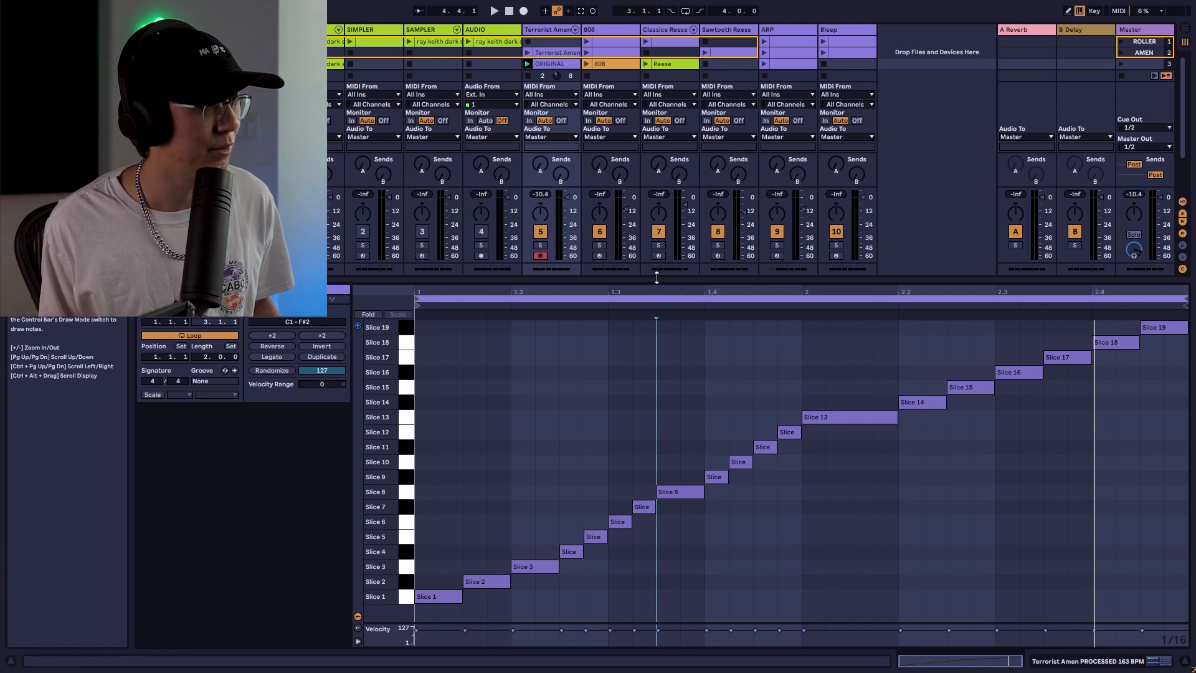
# Move the slice 16–19 notes earlier in bar 2 and shift the slice 13–15 notes to the end of the clip
pyautogui.moveTo(663, 278); pyautogui.dragTo(665, 220)
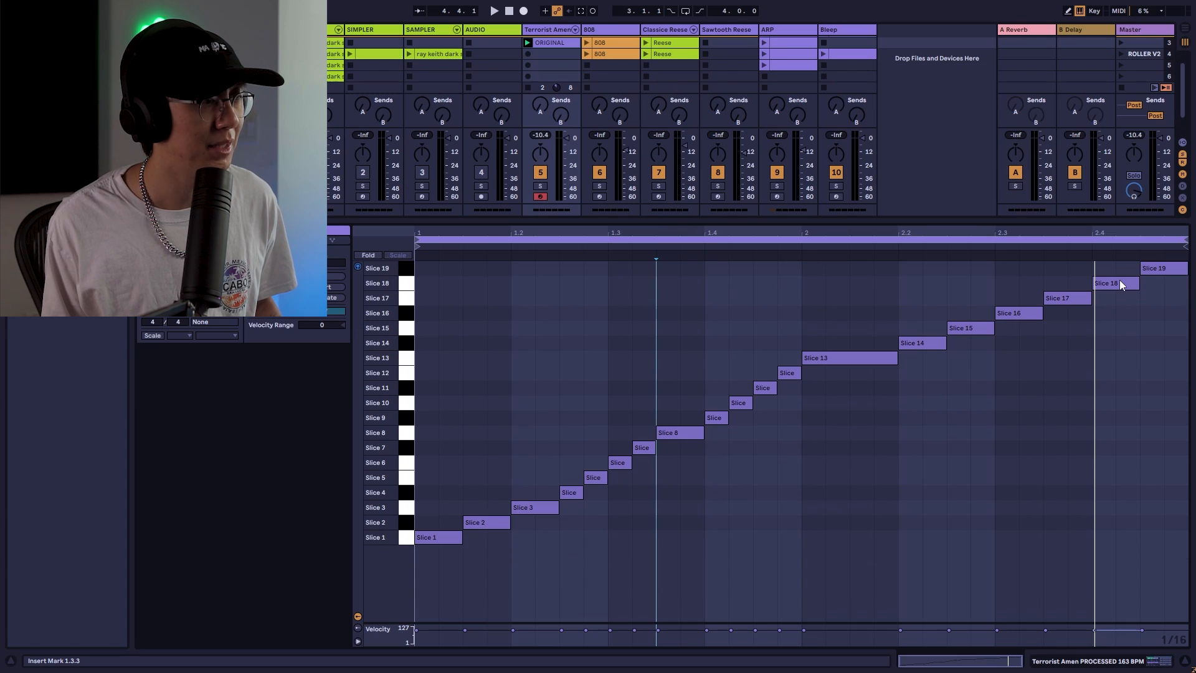
pyautogui.press('space')
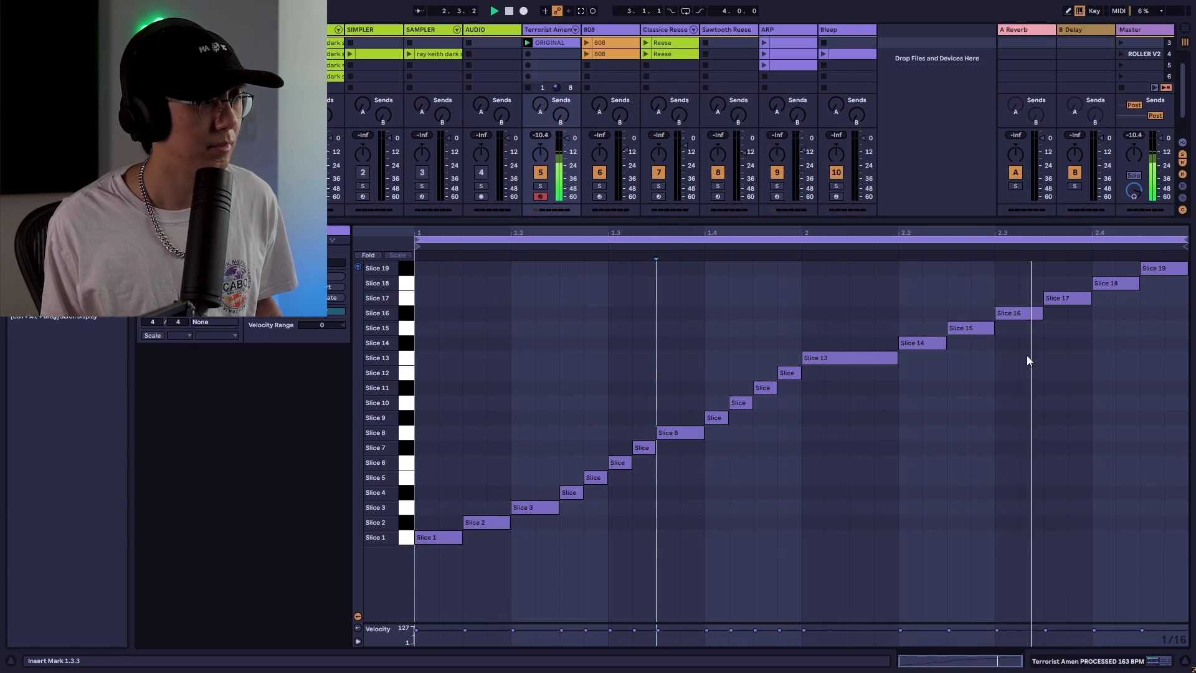
pyautogui.moveTo(1026, 355); pyautogui.dragTo(1145, 264)
pyautogui.moveTo(1010, 315); pyautogui.dragTo(833, 315)
pyautogui.moveTo(1051, 334); pyautogui.dragTo(1015, 365)
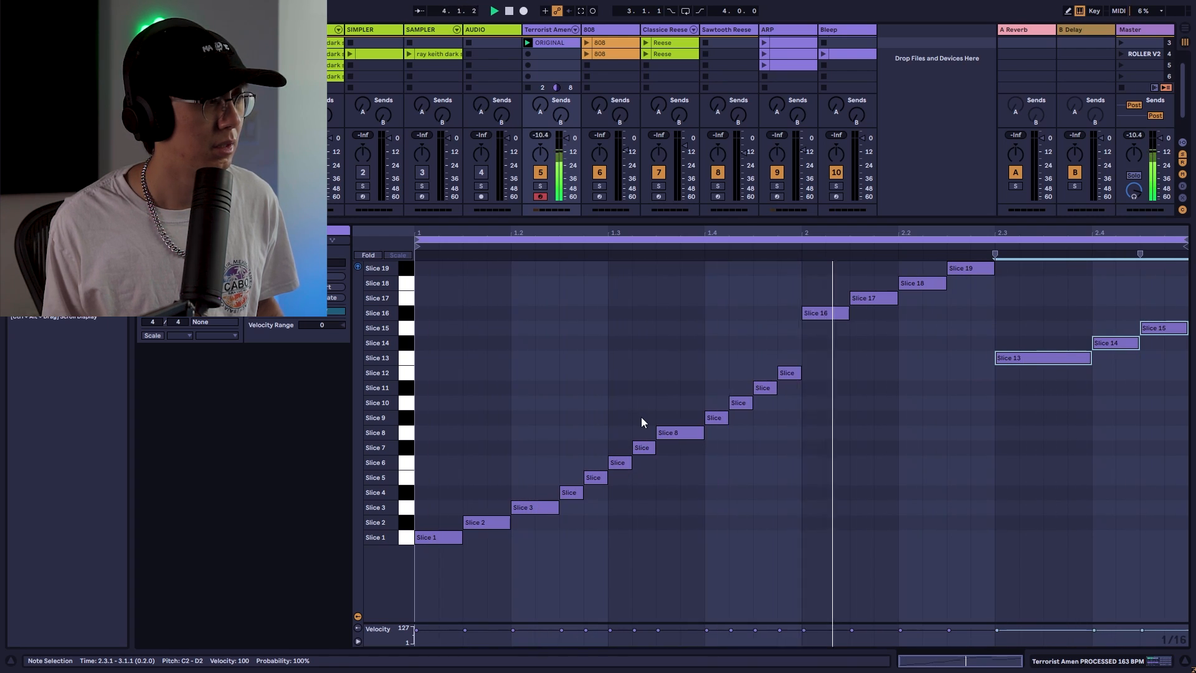
# Transpose the four notes following the slice 3 note up so they trigger slices 9–12
pyautogui.moveTo(639, 419); pyautogui.dragTo(580, 497)
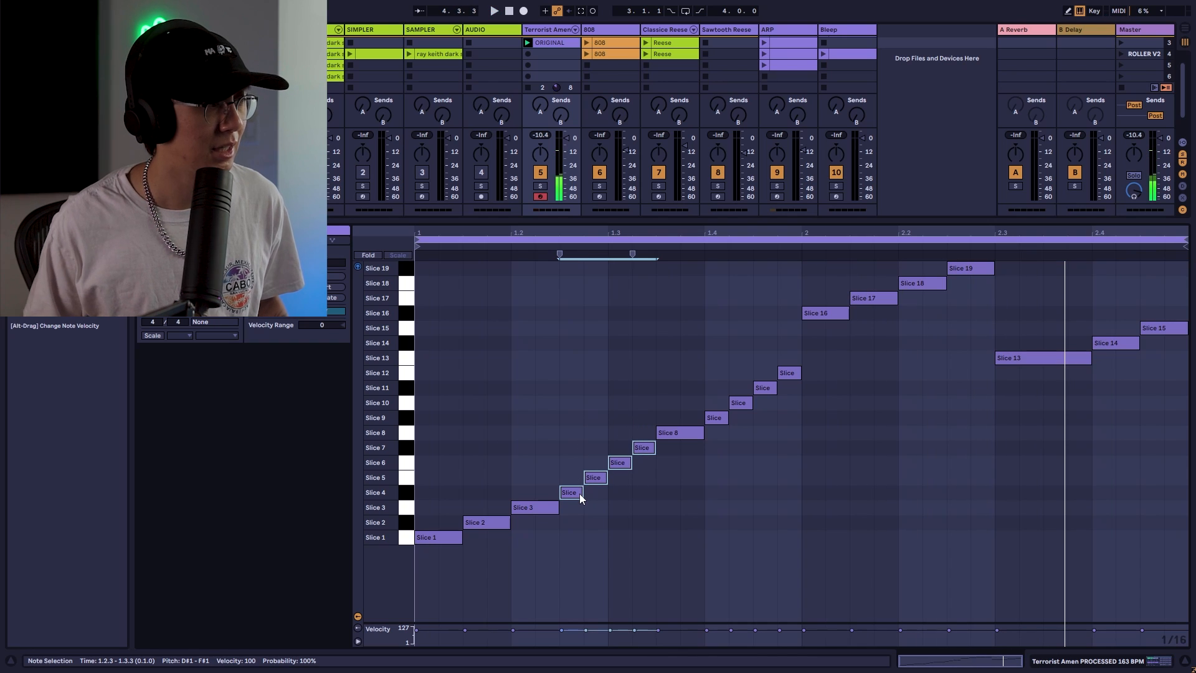
pyautogui.press('Up')
pyautogui.press('Up')
pyautogui.press('Up')
pyautogui.press('Up')
pyautogui.press('Up')
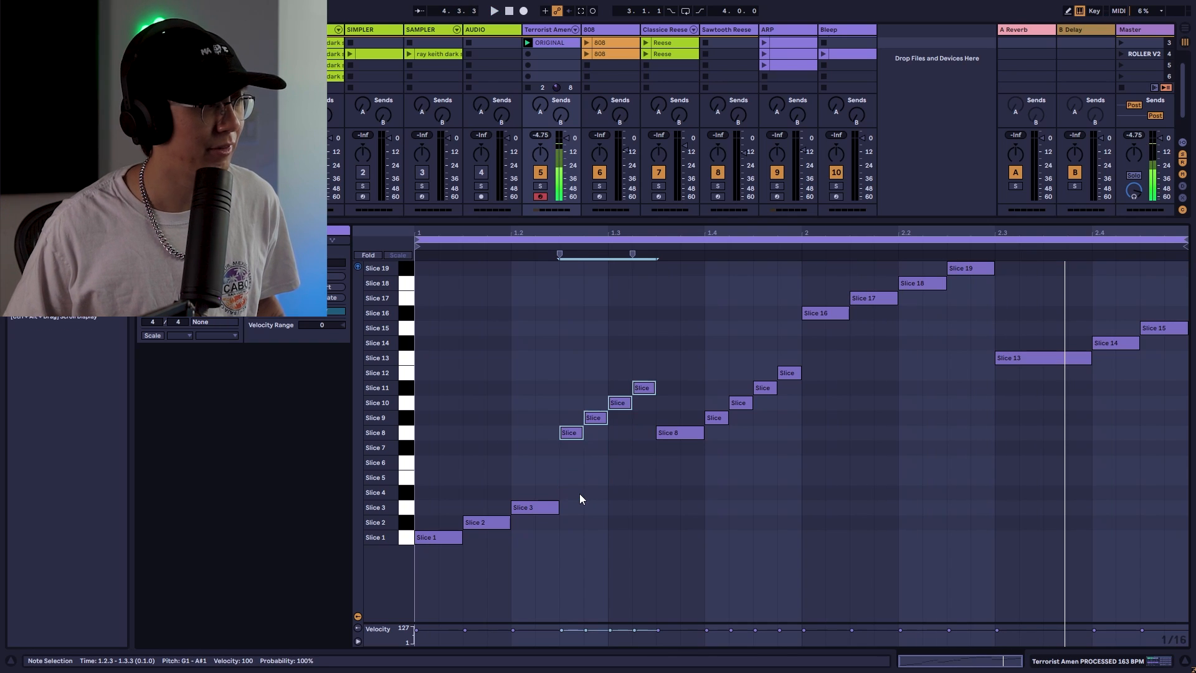
pyautogui.click(579, 492)
pyautogui.click(571, 416)
pyautogui.click(590, 406)
pyautogui.click(643, 373)
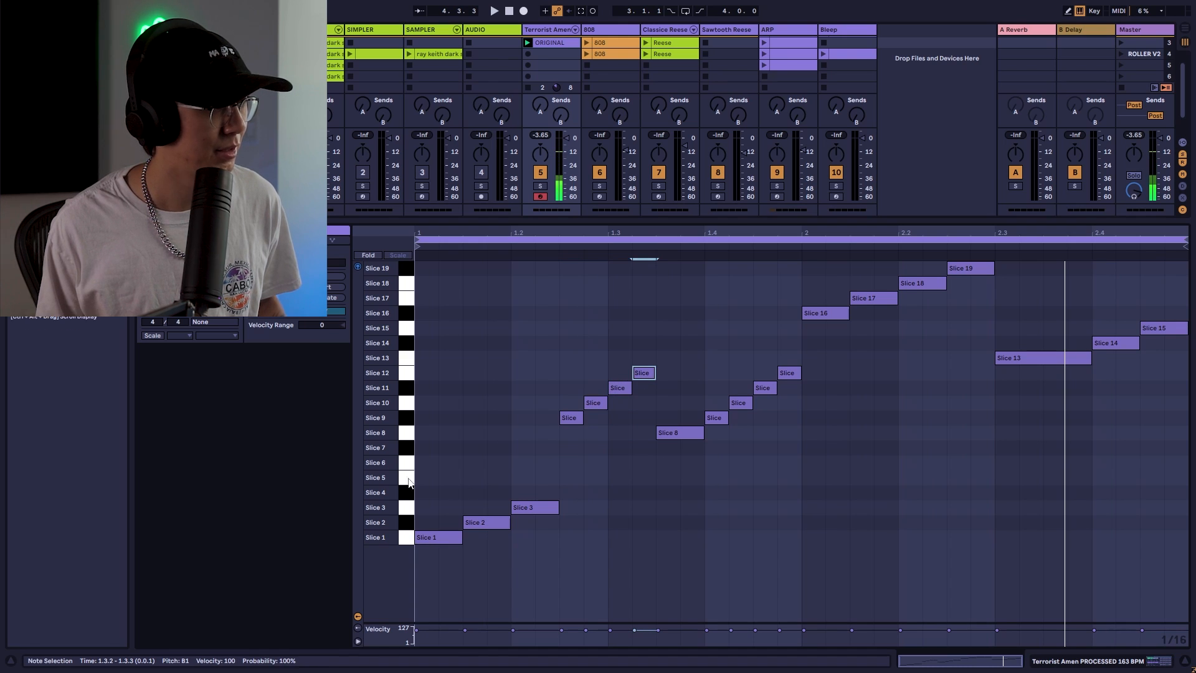
# Audition individual slices on the piano keyboard
pyautogui.moveTo(405, 494); pyautogui.dragTo(405, 448)
pyautogui.click(402, 448)
pyautogui.moveTo(408, 463); pyautogui.dragTo(405, 448)
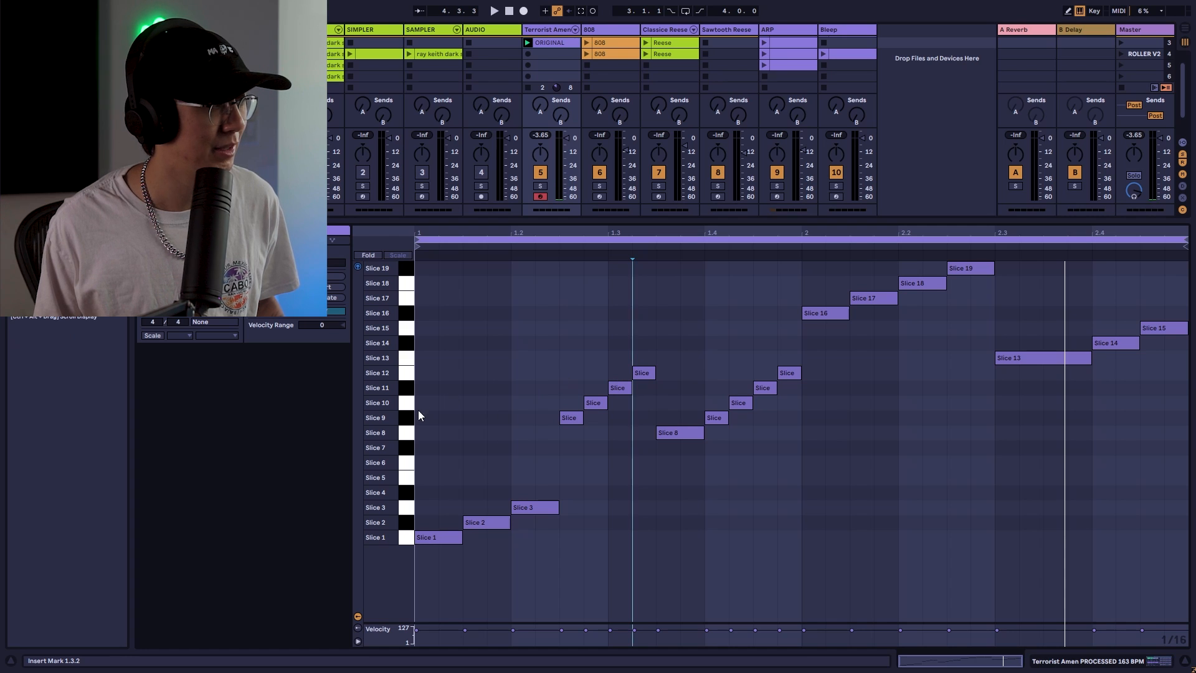
pyautogui.moveTo(406, 421); pyautogui.dragTo(406, 372)
# Reselect the four ascending notes and move them to slices 9–12
pyautogui.moveTo(653, 336); pyautogui.dragTo(570, 499)
pyautogui.press('space')
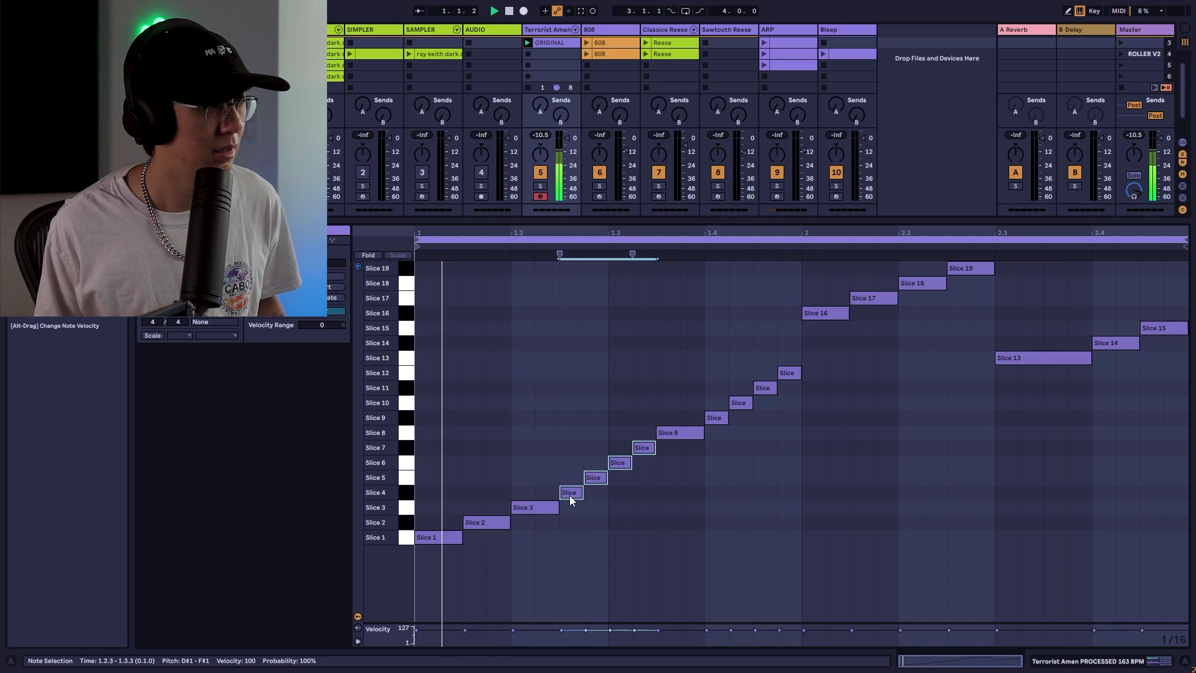
pyautogui.moveTo(570, 499); pyautogui.dragTo(576, 426)
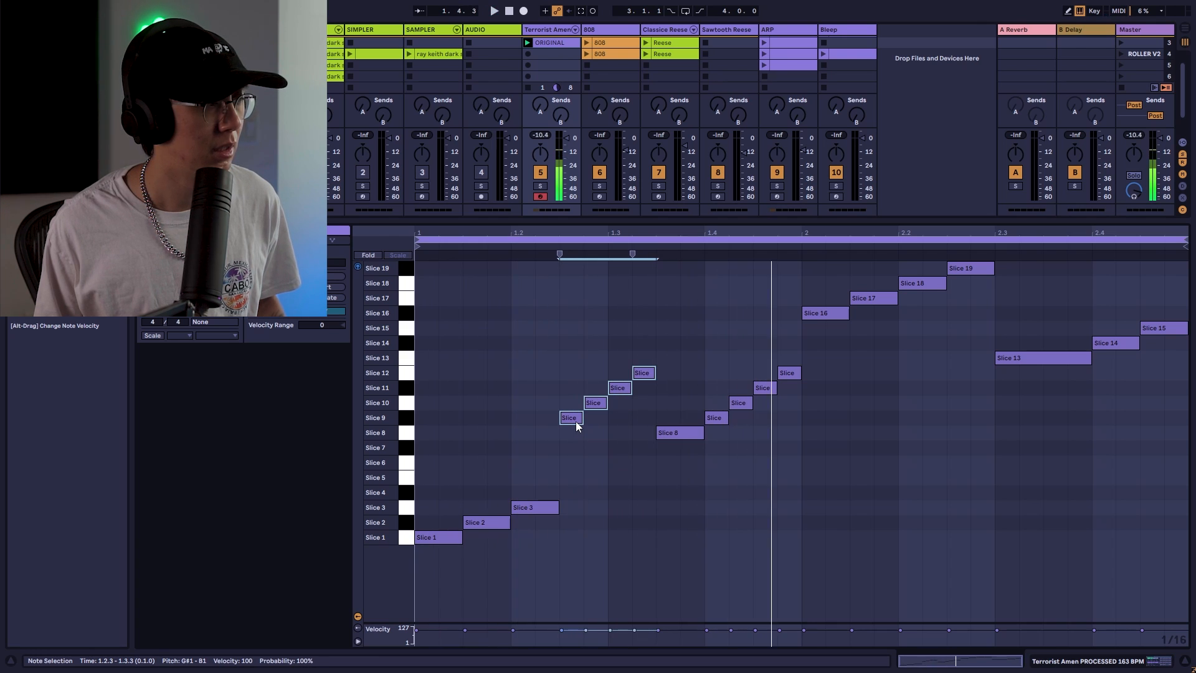
# Stop playback and duplicate the break clip's loop to four bars
pyautogui.click(725, 501)
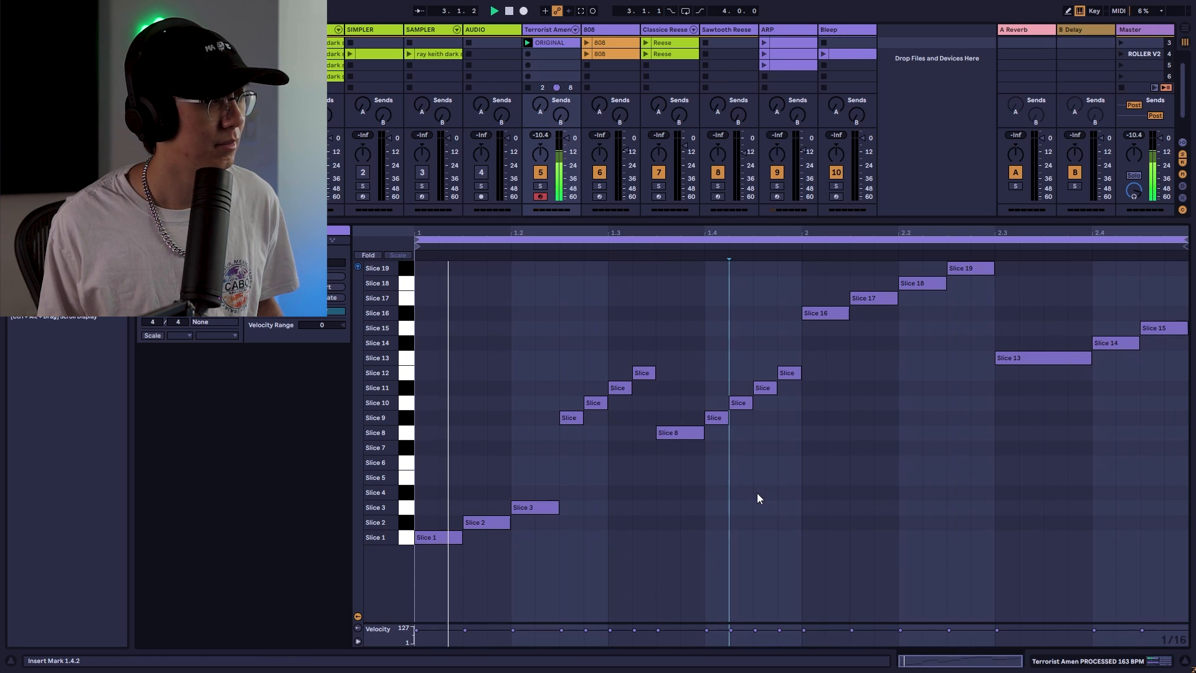
pyautogui.click(786, 505)
pyautogui.press('space')
pyautogui.click(336, 298)
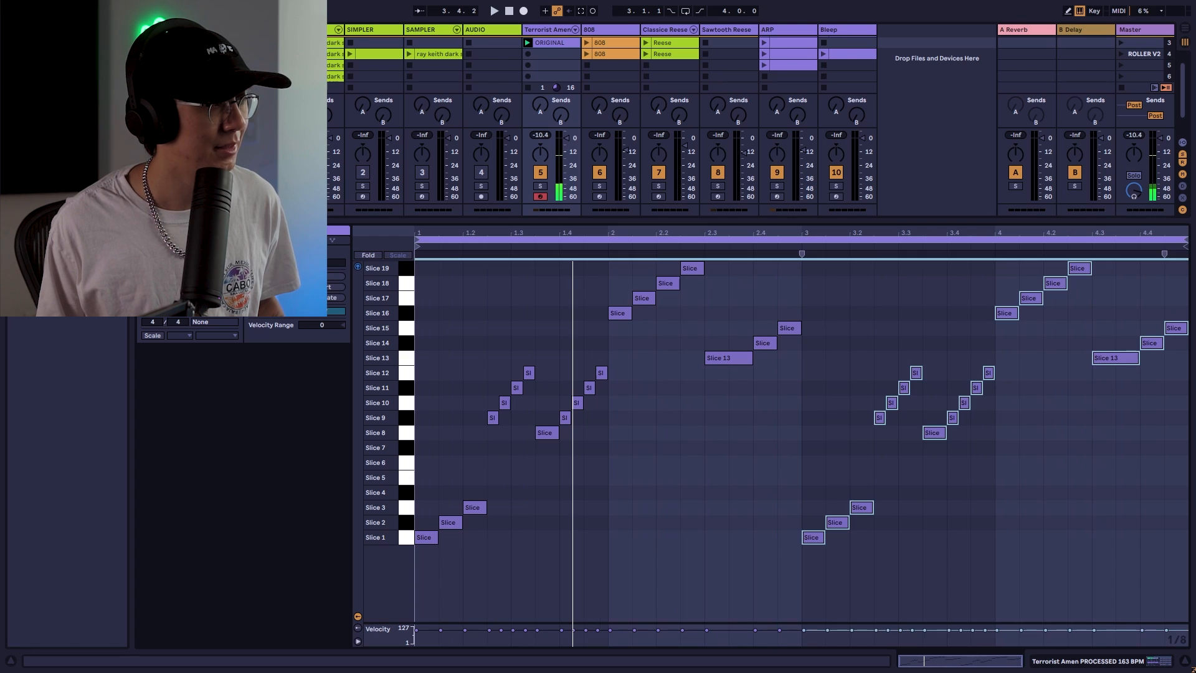
# Copy the slice 3 note one sixteenth later and shift the following run of notes one step later
pyautogui.click(646, 483)
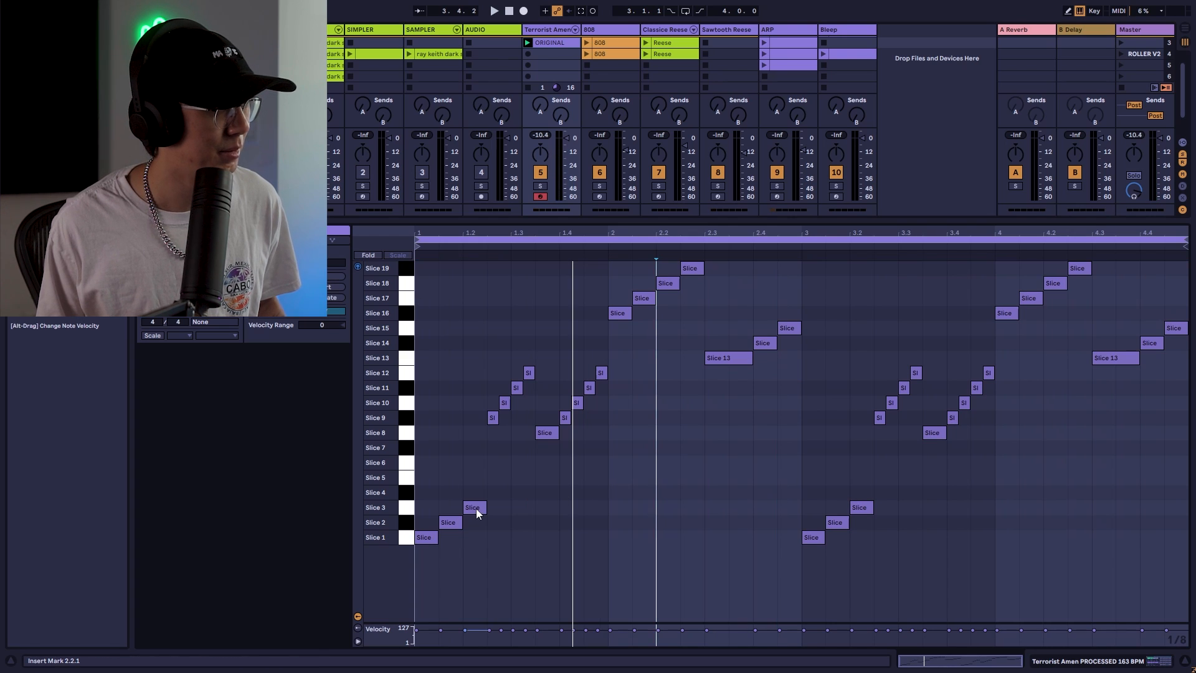
pyautogui.moveTo(474, 512); pyautogui.dragTo(494, 512)
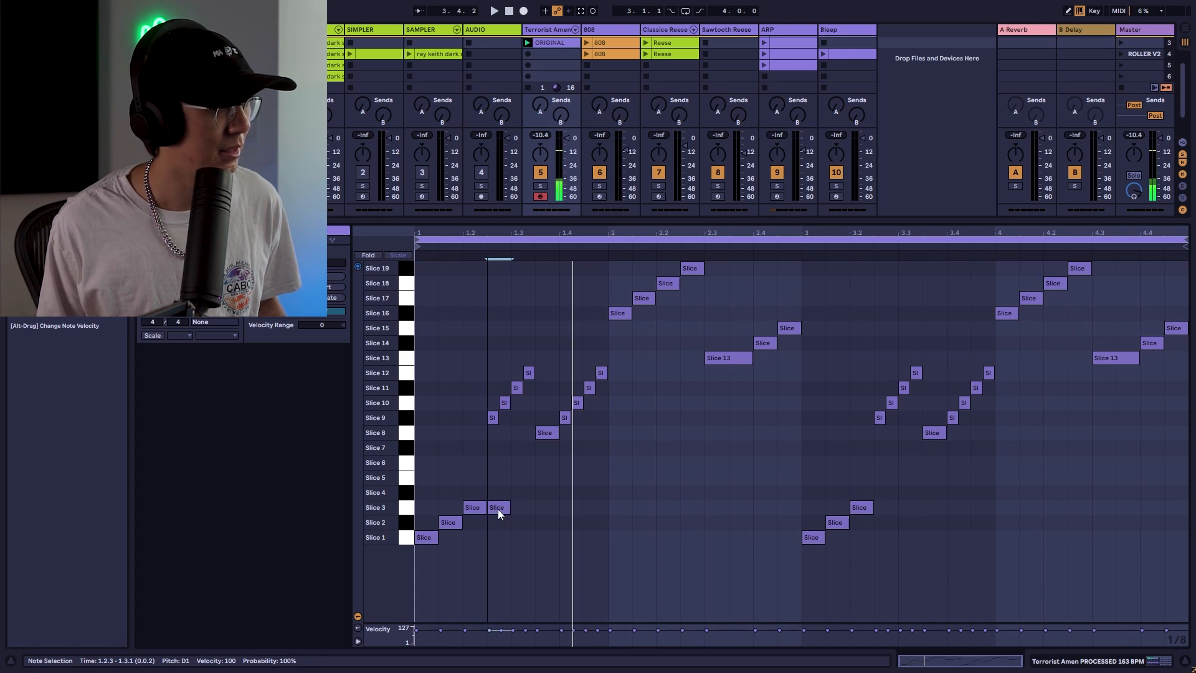
pyautogui.moveTo(651, 365); pyautogui.dragTo(469, 454)
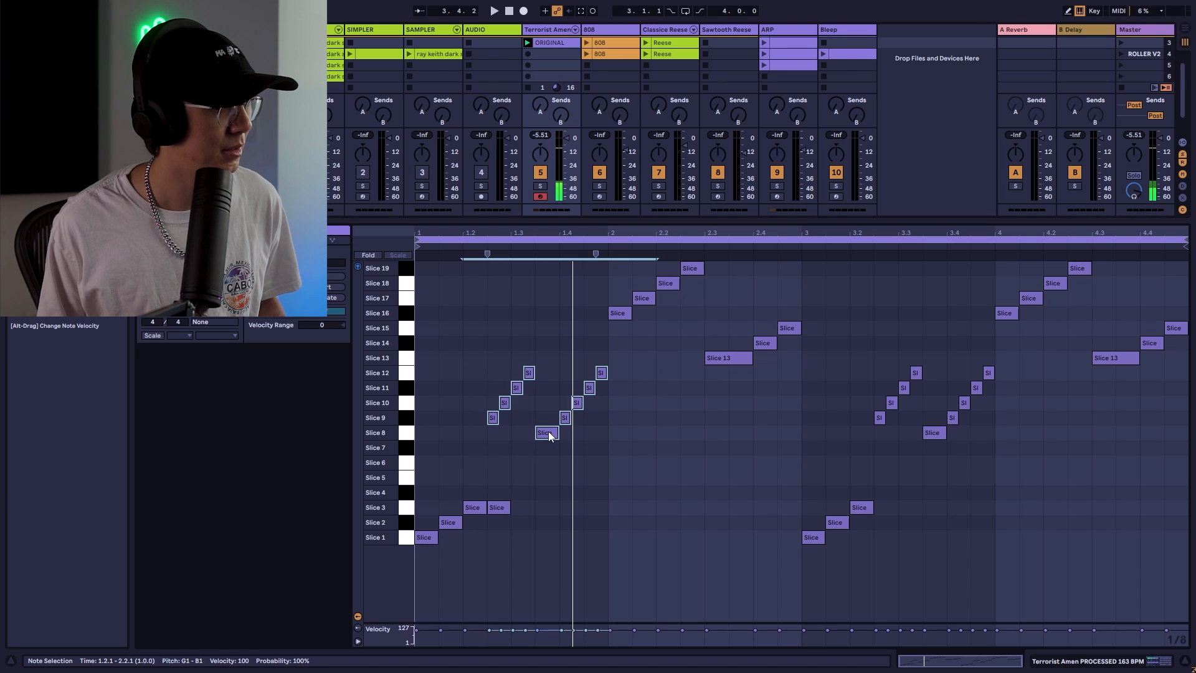
pyautogui.moveTo(549, 436); pyautogui.dragTo(571, 436)
# Delete the slice 12 note at the start of bar 2 and play the clip
pyautogui.moveTo(670, 357); pyautogui.dragTo(626, 394)
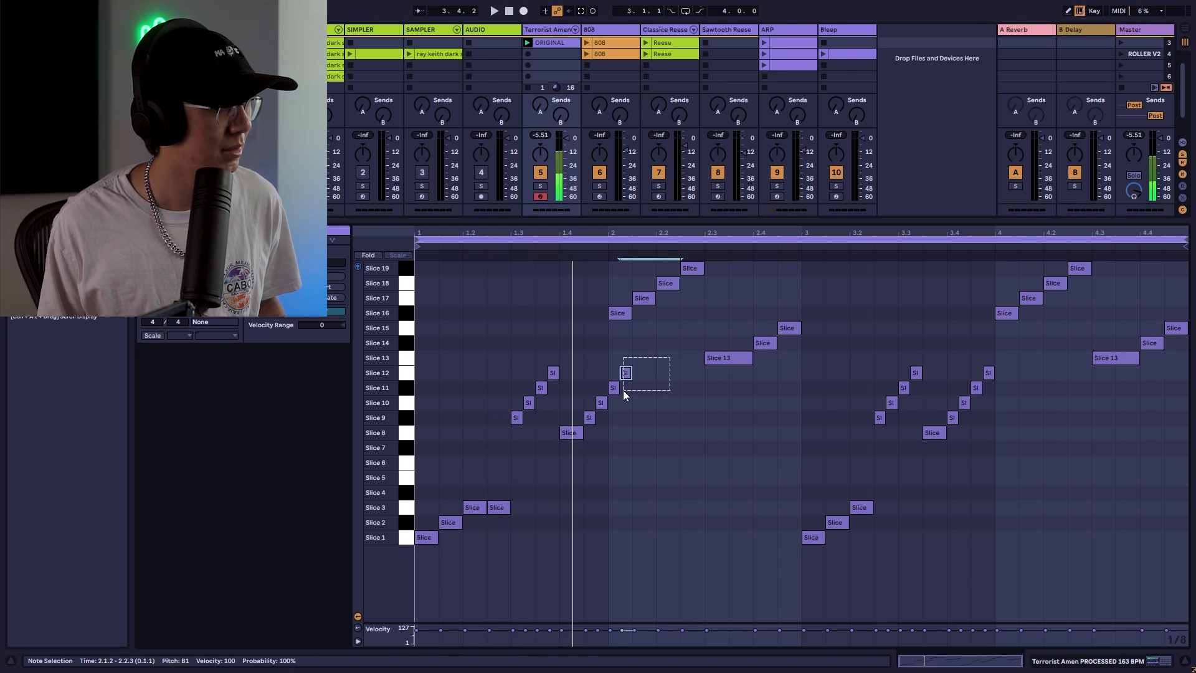
pyautogui.press('Delete')
pyautogui.click(617, 391)
pyautogui.press('space')
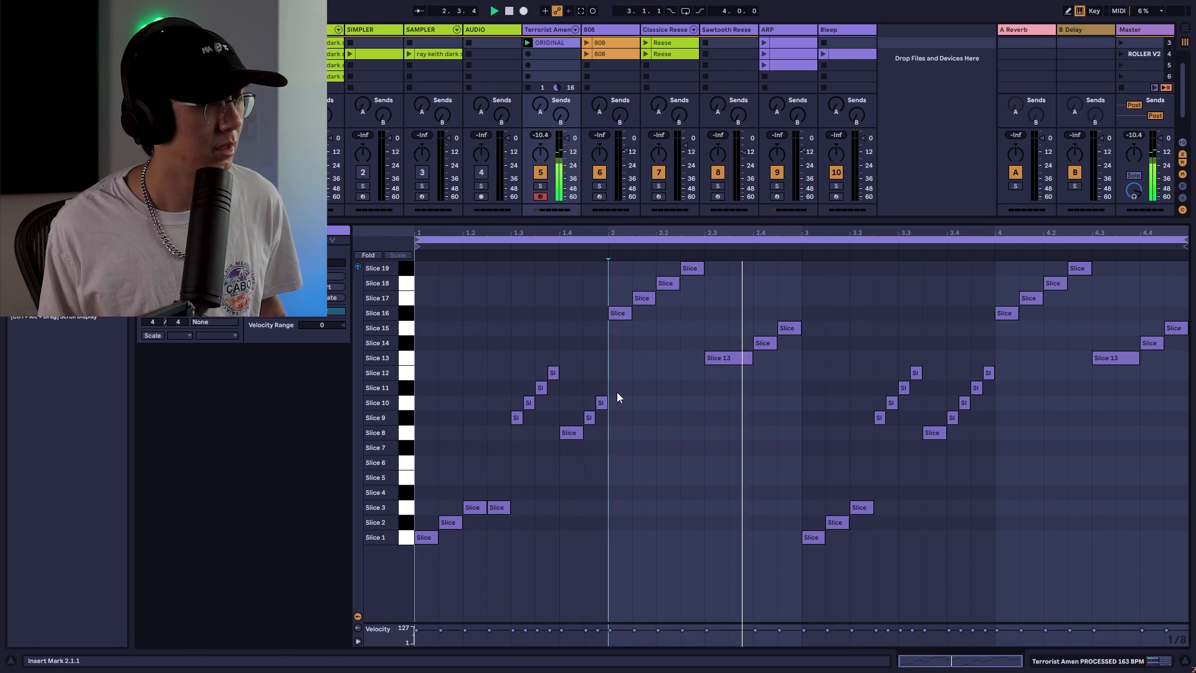
# Set a 1/32 grid, shorten the final slice 15 note and duplicate it three times into a roll
pyautogui.press('space')
pyautogui.click(1158, 413)
pyautogui.hotkey('ctrl', '1')
pyautogui.hotkey('ctrl', '1')
pyautogui.moveTo(1187, 328); pyautogui.dragTo(1170, 328)
pyautogui.hotkey('ctrl', 'd')
pyautogui.hotkey('ctrl', 'd')
pyautogui.hotkey('ctrl', 'd')
pyautogui.press('space')
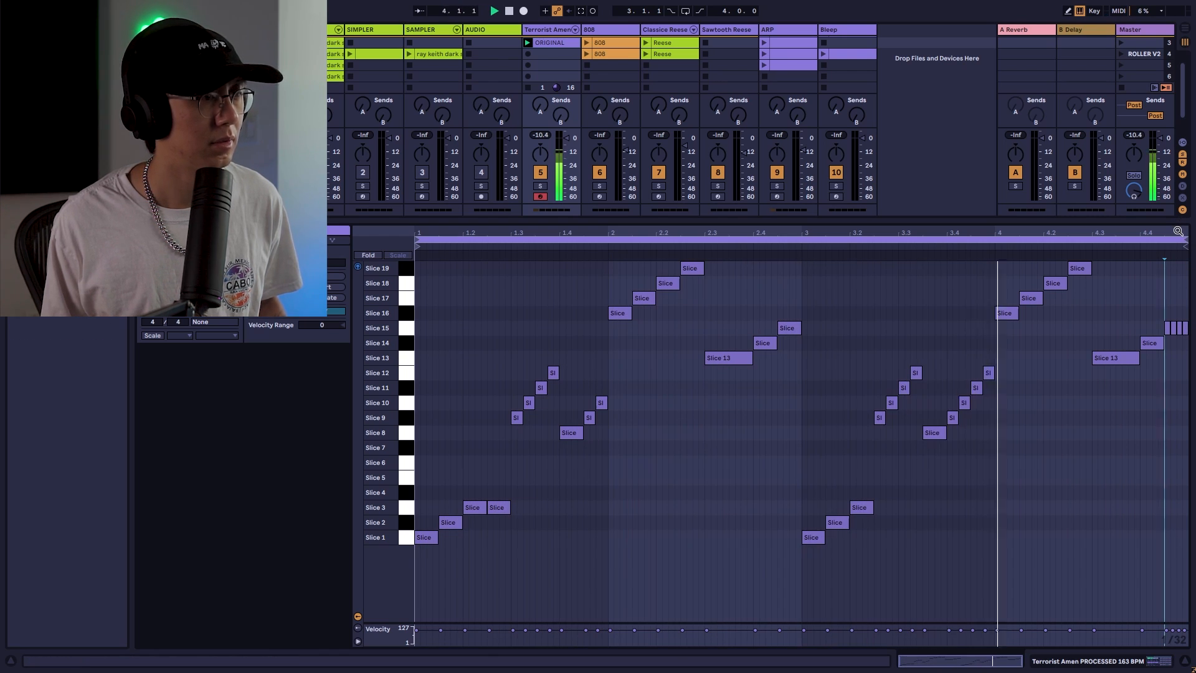
# Draw a rising velocity ramp across the four slice 15 roll notes
pyautogui.moveTo(1176, 231); pyautogui.dragTo(1027, 457)
pyautogui.click(1050, 573)
pyautogui.press('b')
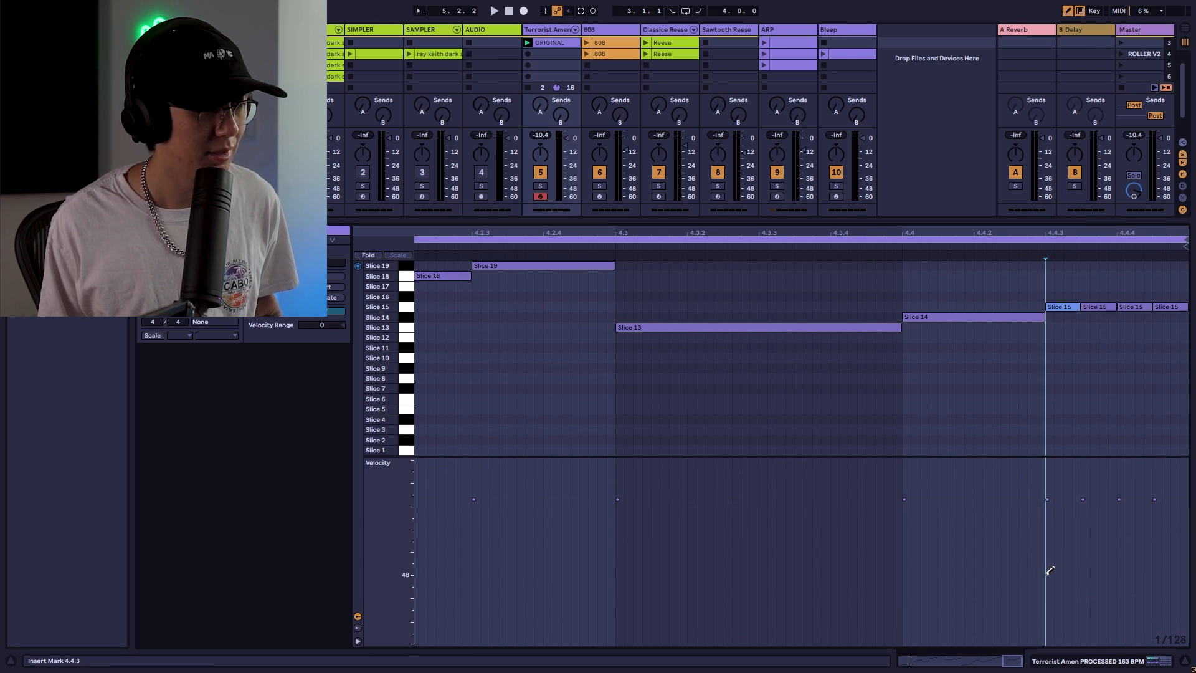
pyautogui.moveTo(1047, 572)
pyautogui.mouseDown()
pyautogui.moveTo(1099, 523)
pyautogui.moveTo(1156, 496)
pyautogui.mouseUp()
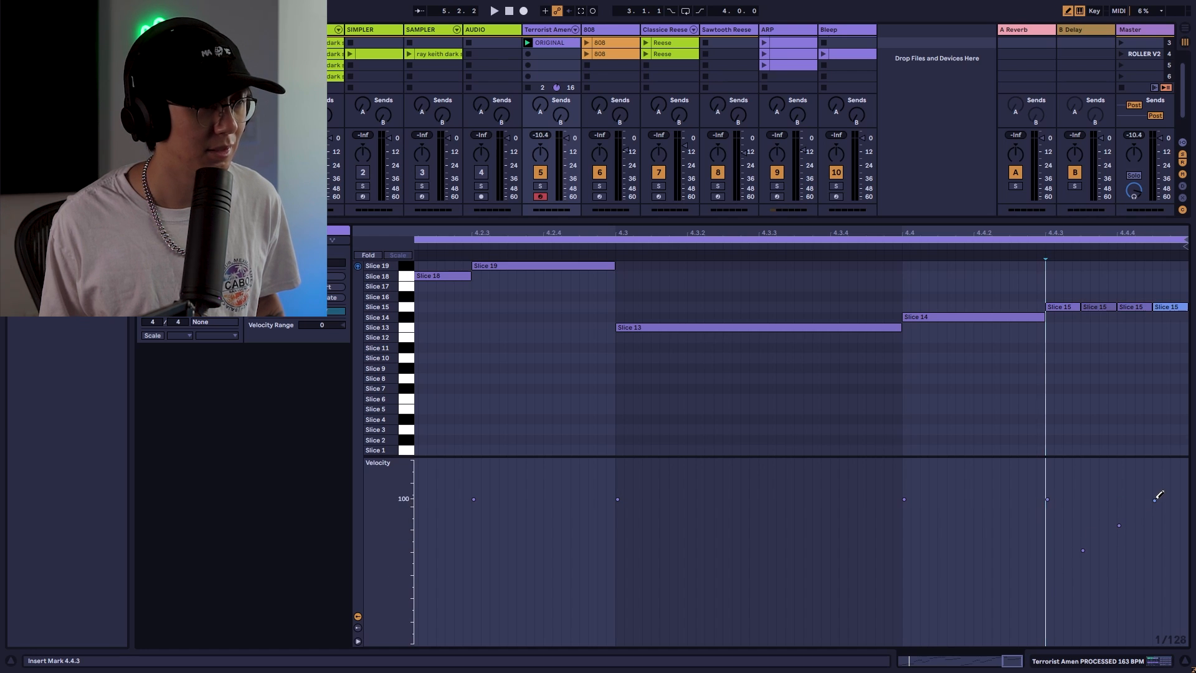
pyautogui.click(1050, 570)
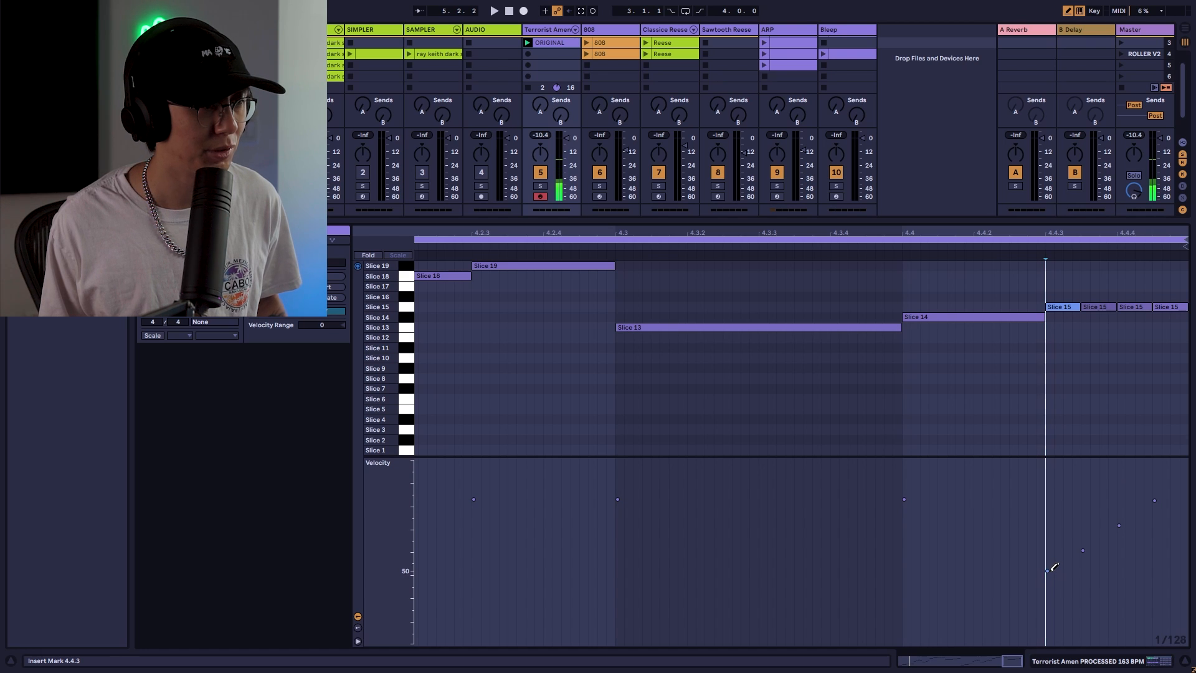
pyautogui.press('space')
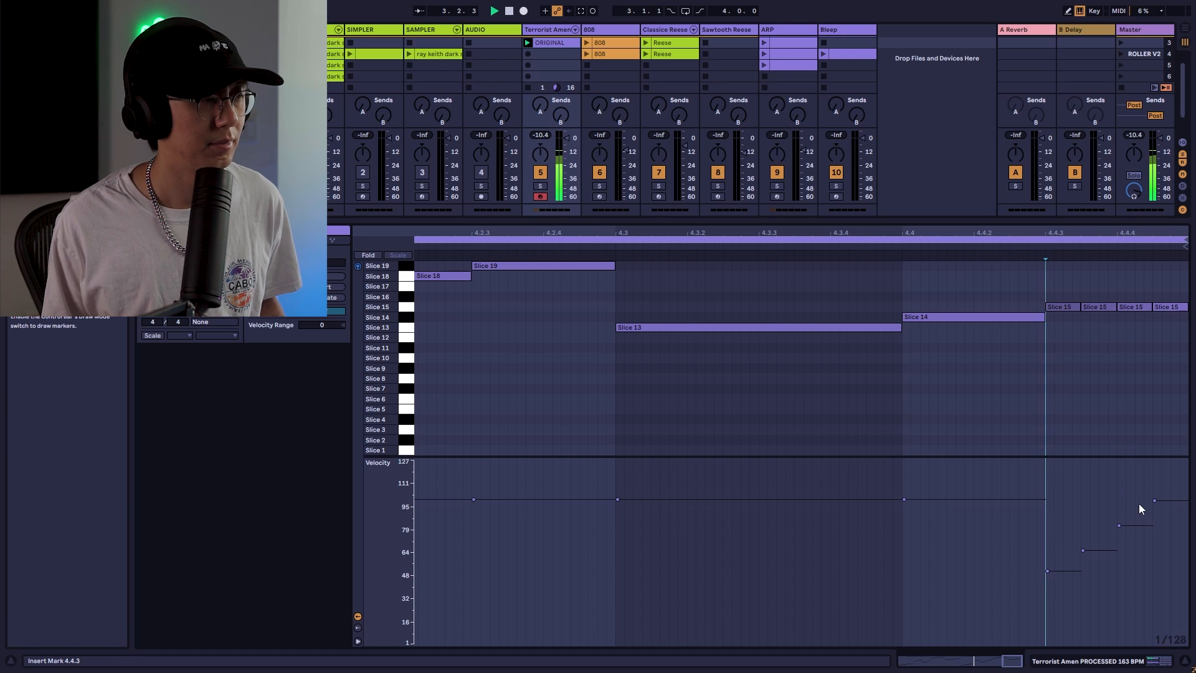
pyautogui.doubleClick(968, 229)
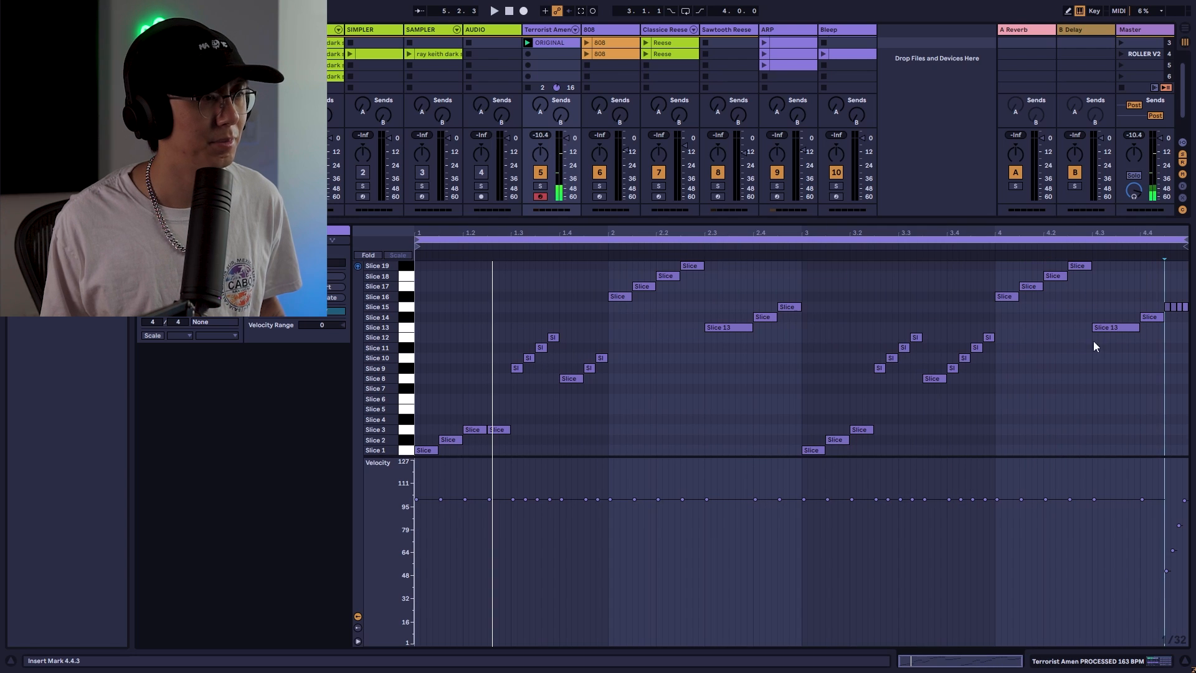
# Open the Serum plug-in window on the Sawtooth Reese track and close it again
pyautogui.click(890, 292)
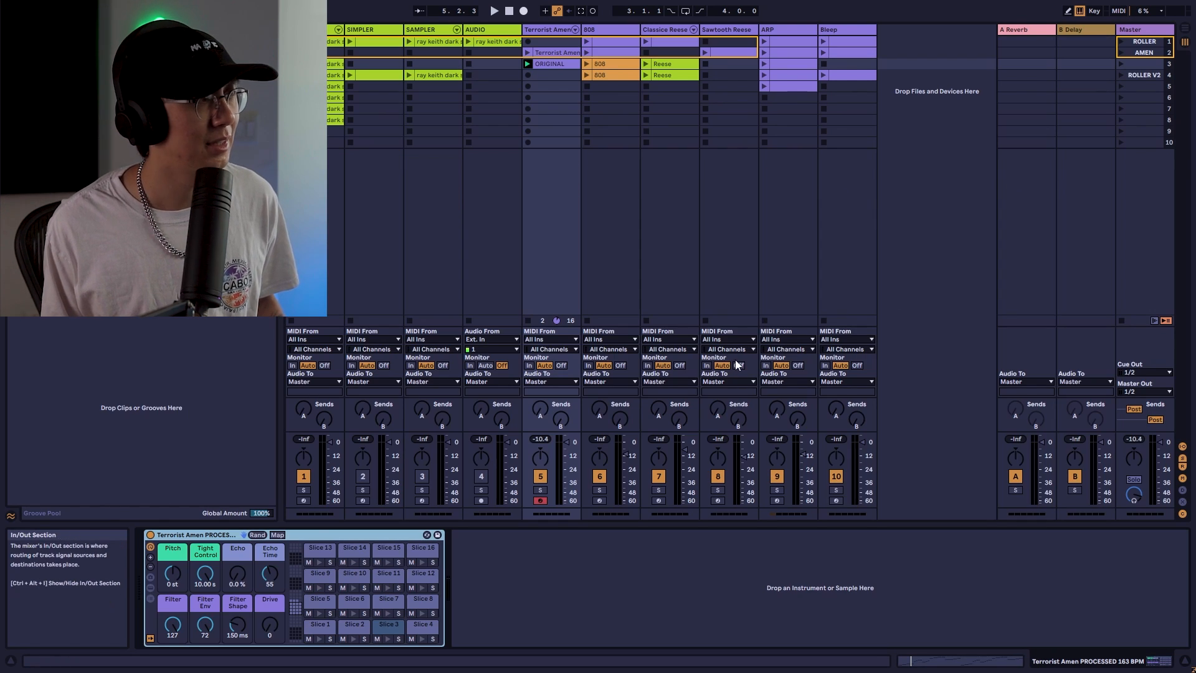
pyautogui.click(717, 500)
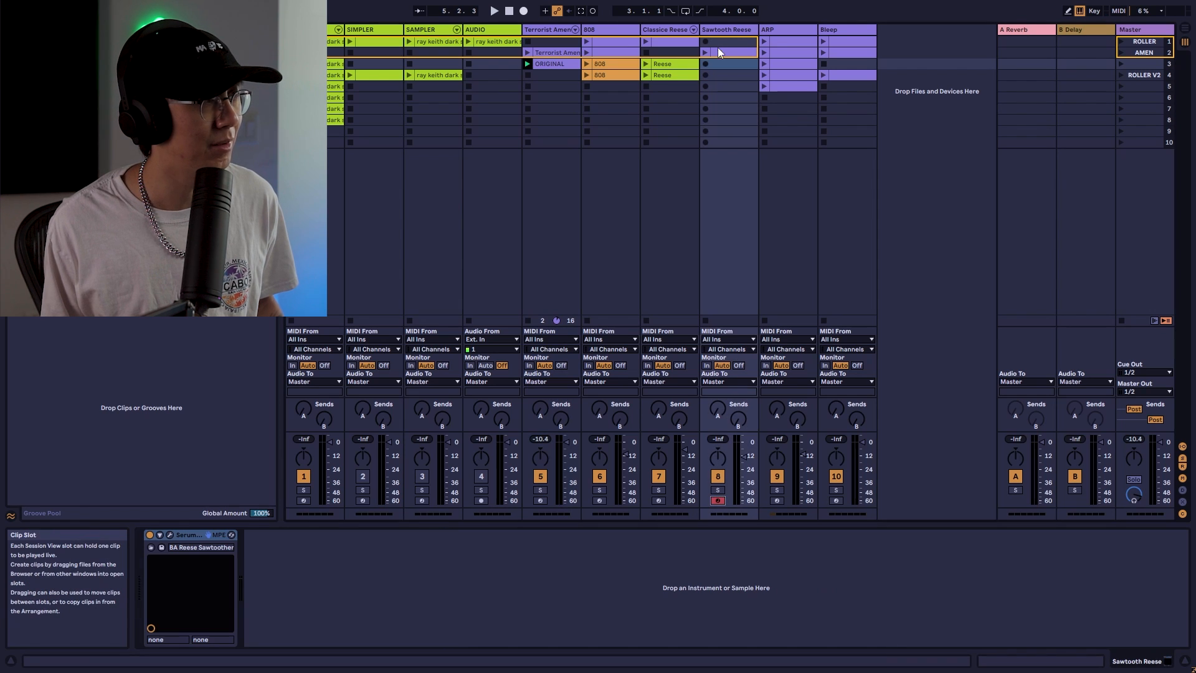
pyautogui.click(170, 535)
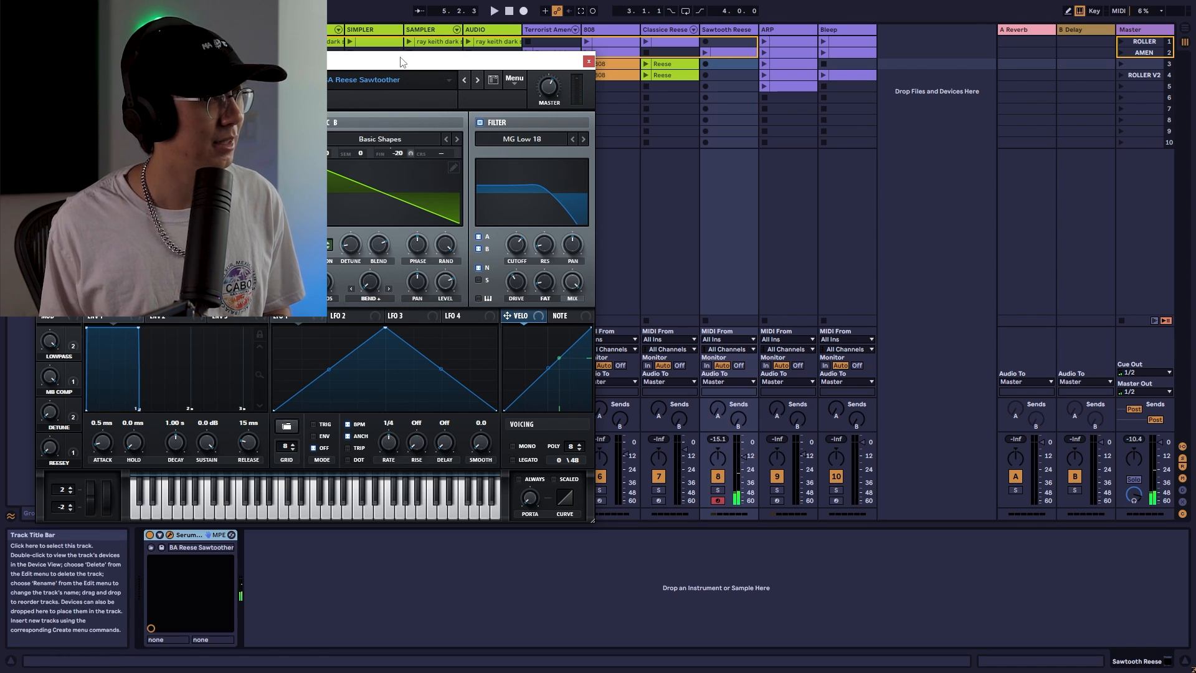
pyautogui.moveTo(402, 62); pyautogui.dragTo(717, 100)
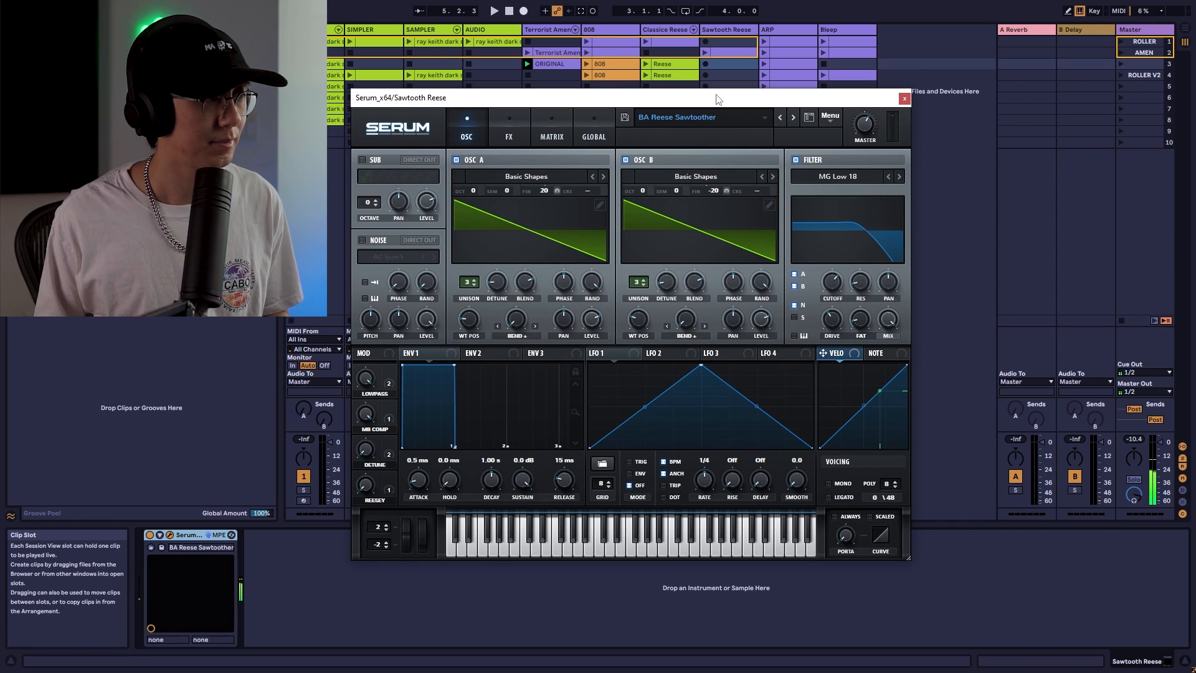
pyautogui.click(904, 99)
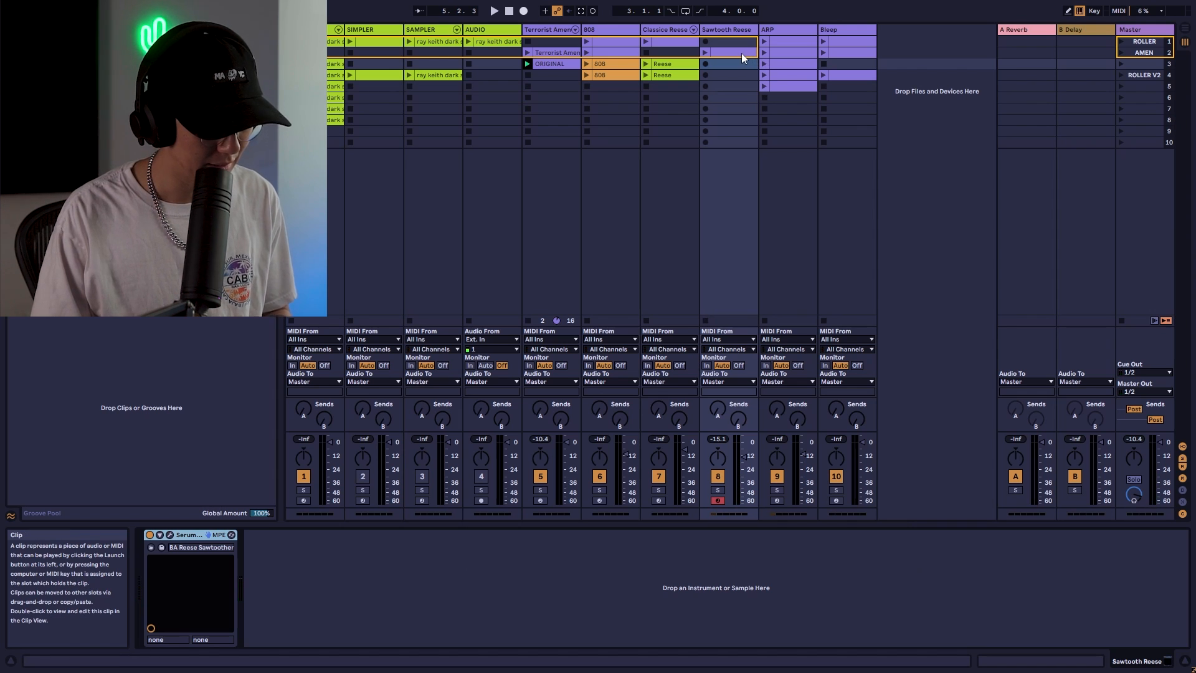
# Duplicate the Sawtooth Reese clip and quantize all of its notes
pyautogui.press('space')
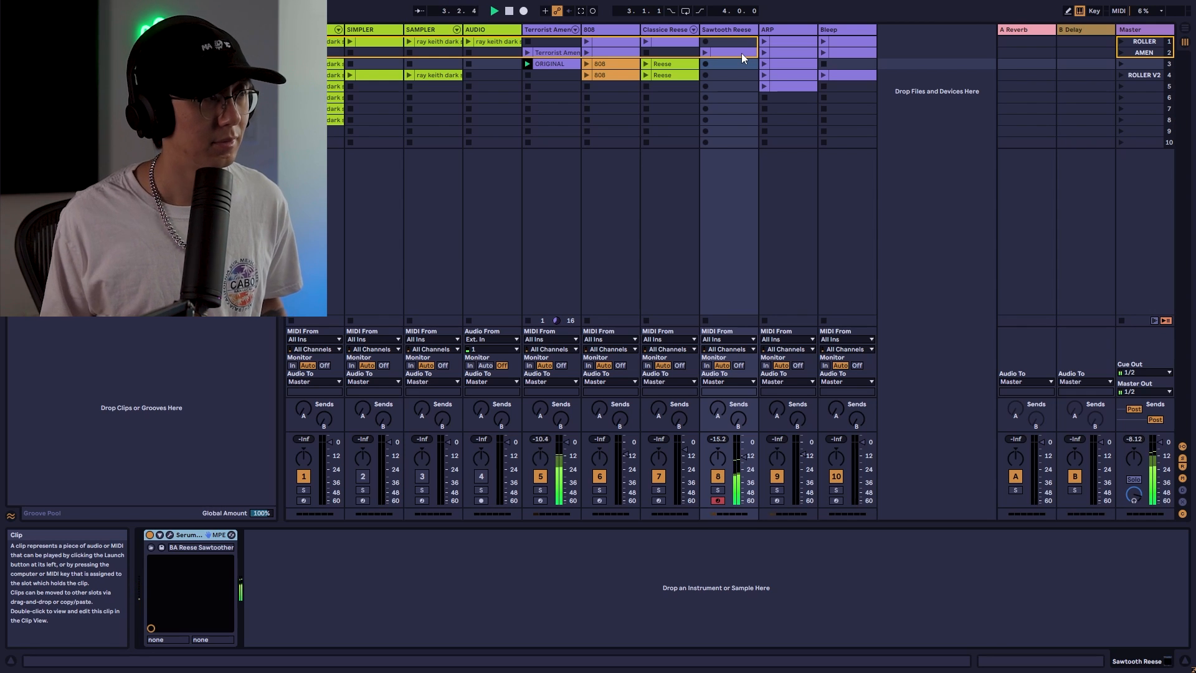
pyautogui.hotkey('ctrl', 'd')
pyautogui.click(715, 461)
pyautogui.hotkey('ctrl', '2')
pyautogui.hotkey('ctrl', 'a')
pyautogui.hotkey('ctrl', 'u')
pyautogui.click(716, 461)
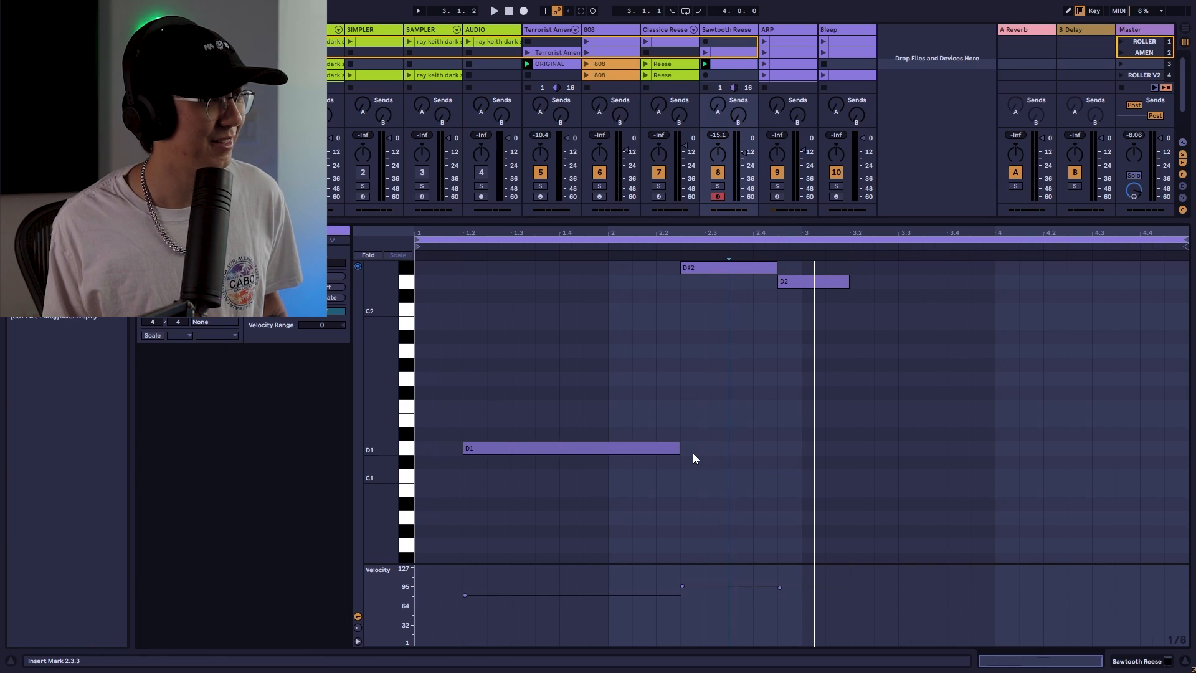
# Shorten the D1 note, move the D#2 note earlier and extend the D2 note to close the gap
pyautogui.moveTo(679, 448); pyautogui.dragTo(655, 448)
pyautogui.moveTo(726, 266); pyautogui.dragTo(704, 266)
pyautogui.moveTo(801, 284); pyautogui.dragTo(848, 281)
pyautogui.press('space')
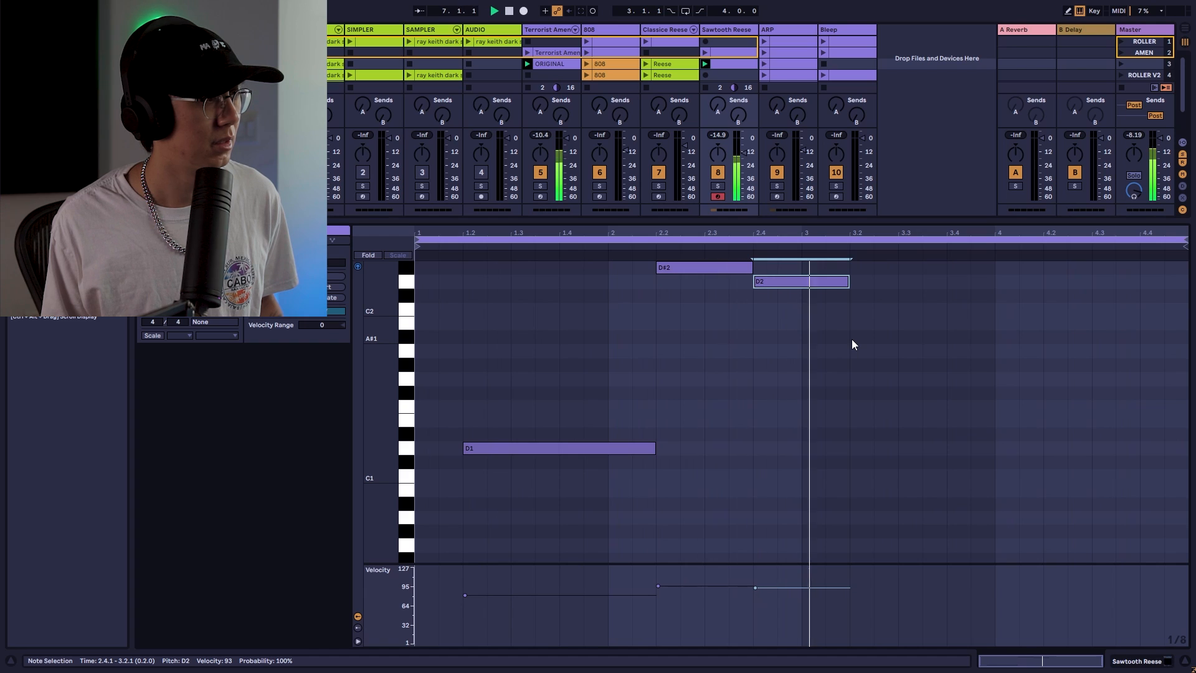
pyautogui.press('space')
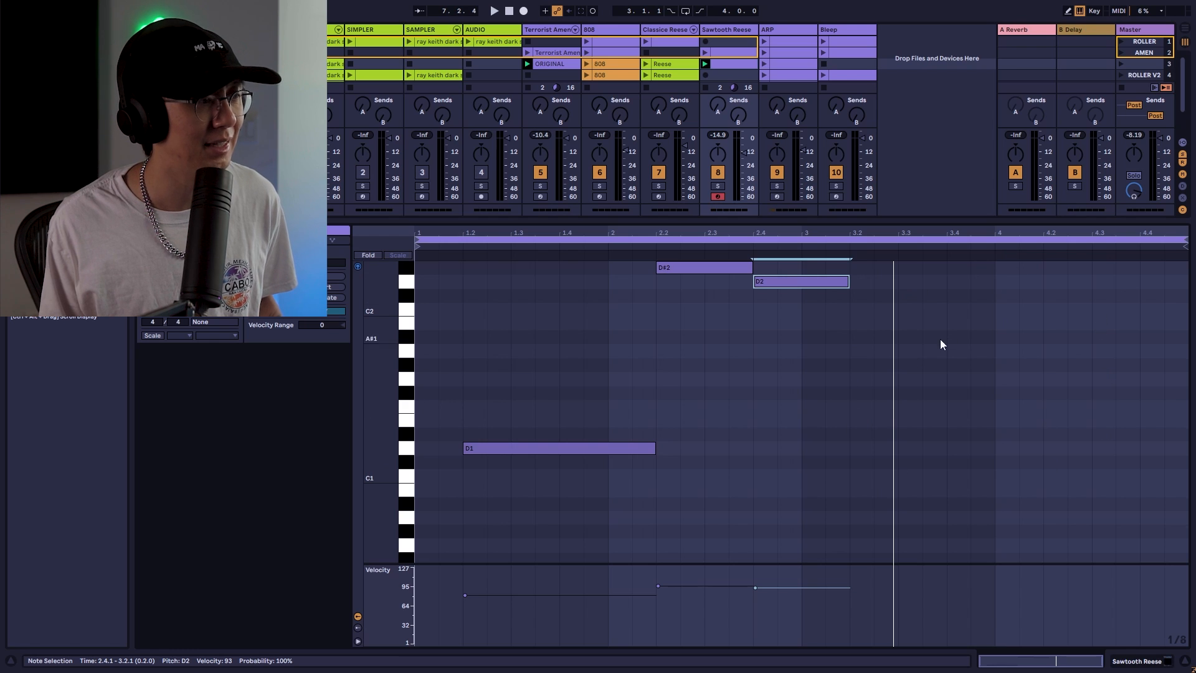
# Duplicate the Reese clip and create an empty MIDI clip in the 808 track's slot on the same scene
pyautogui.hotkey('ctrl', 'd')
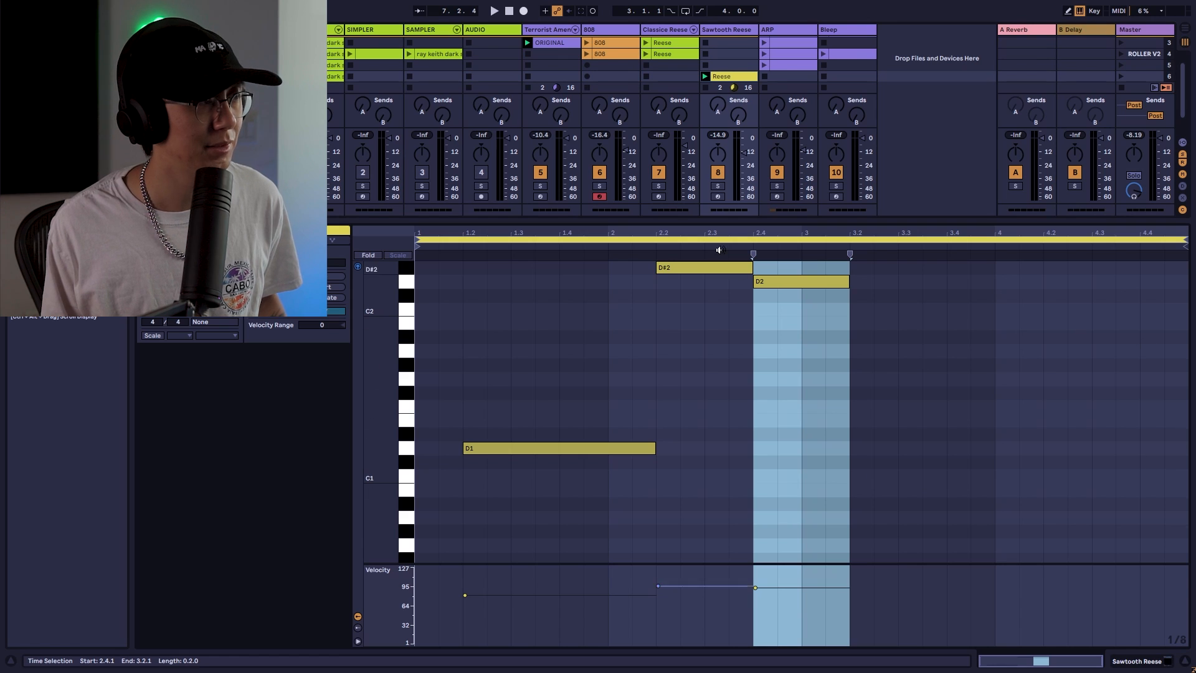
pyautogui.click(620, 77)
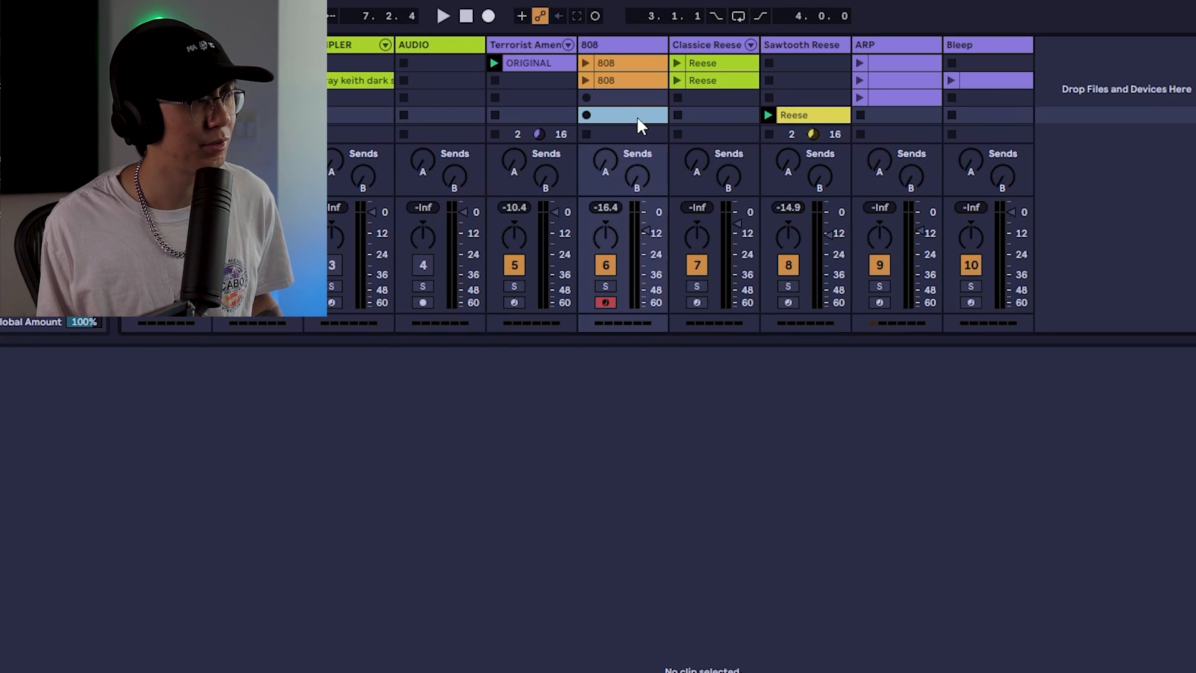
pyautogui.moveTo(664, 341); pyautogui.dragTo(672, 526)
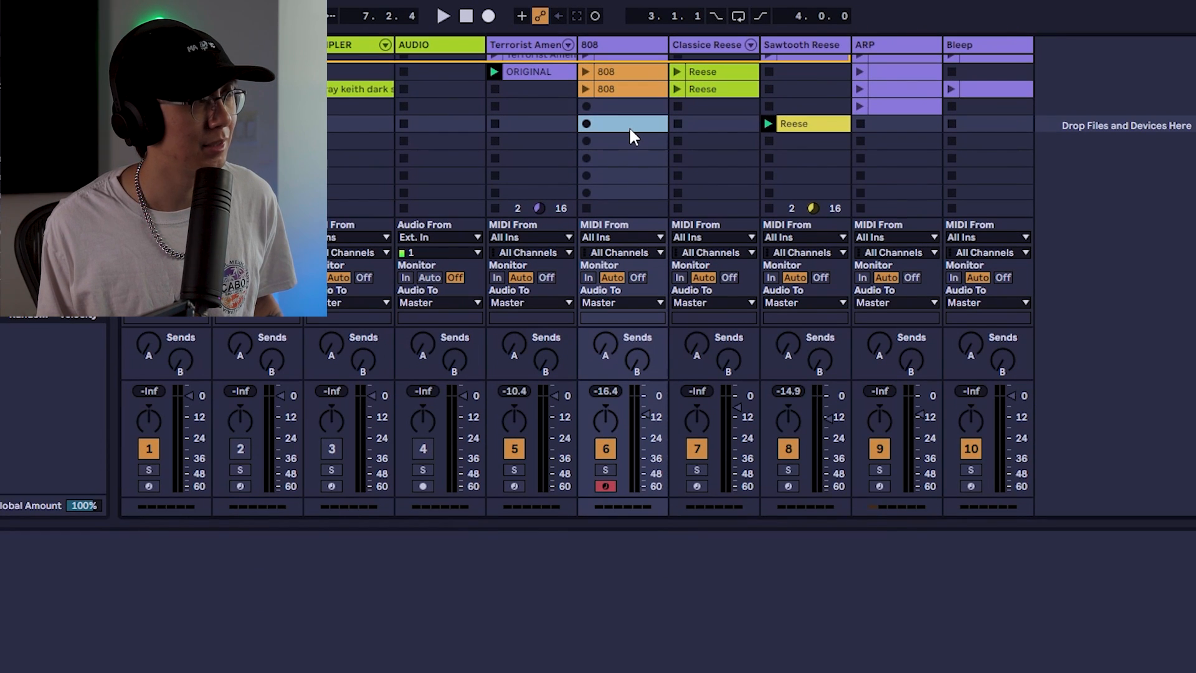
pyautogui.doubleClick(629, 125)
pyautogui.click(803, 126)
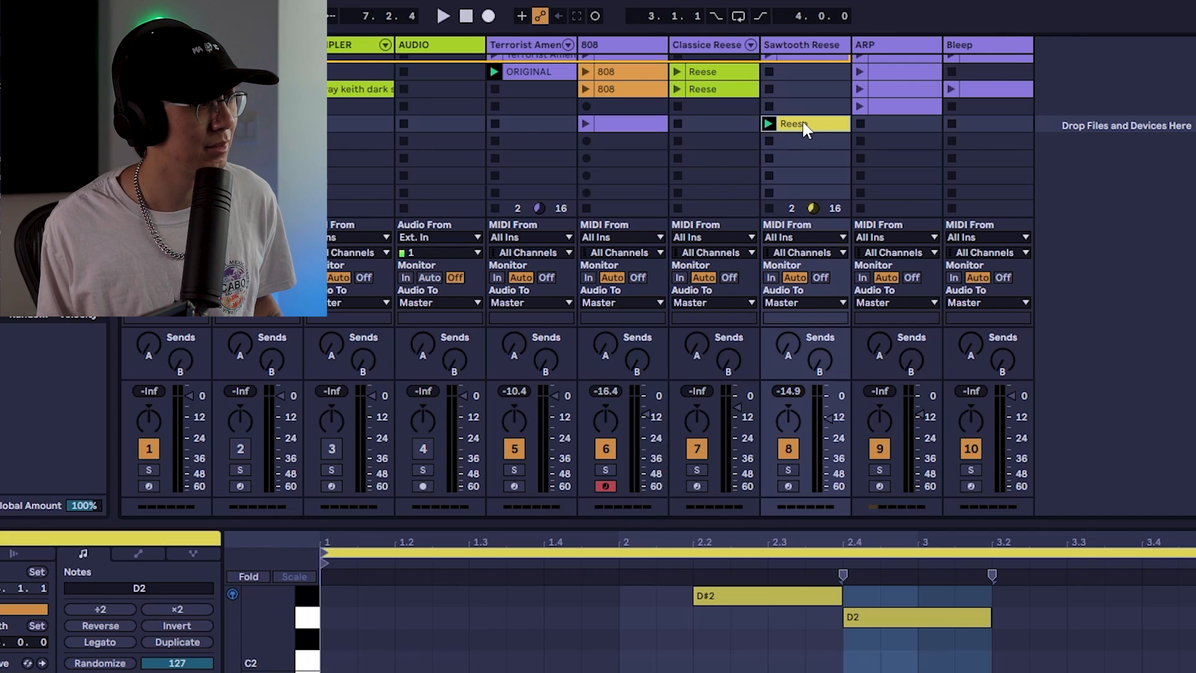
# Set the new empty 808 clip's length to 4 bars
pyautogui.click(640, 126)
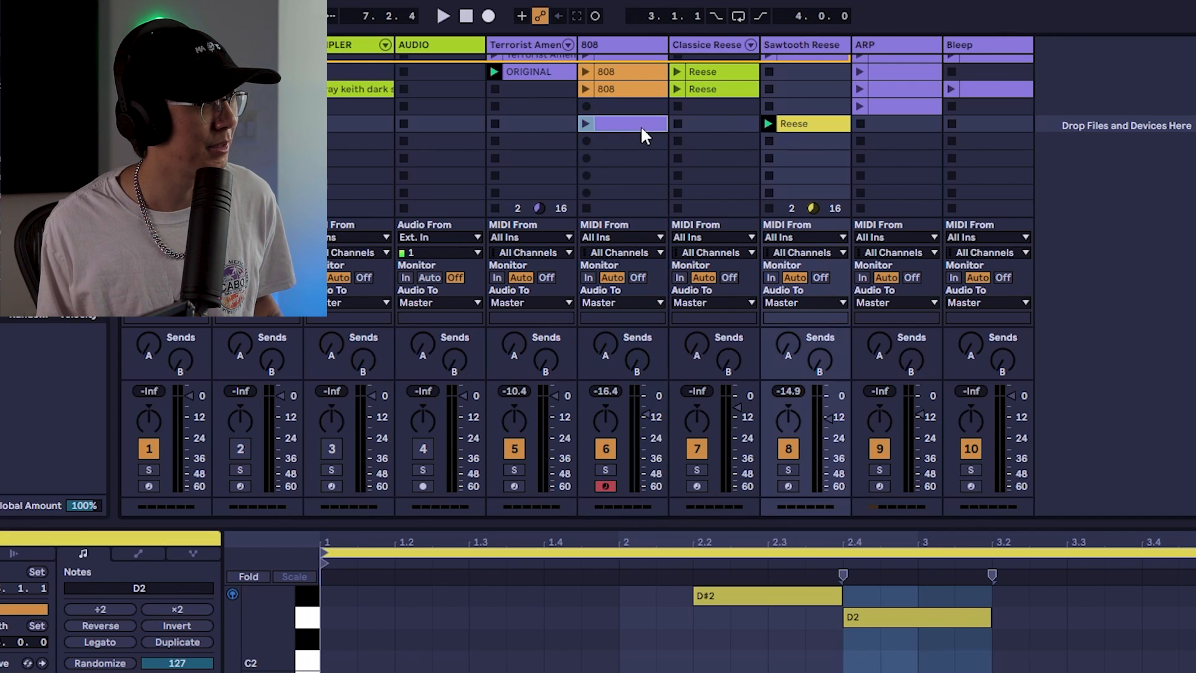
pyautogui.click(0, 641)
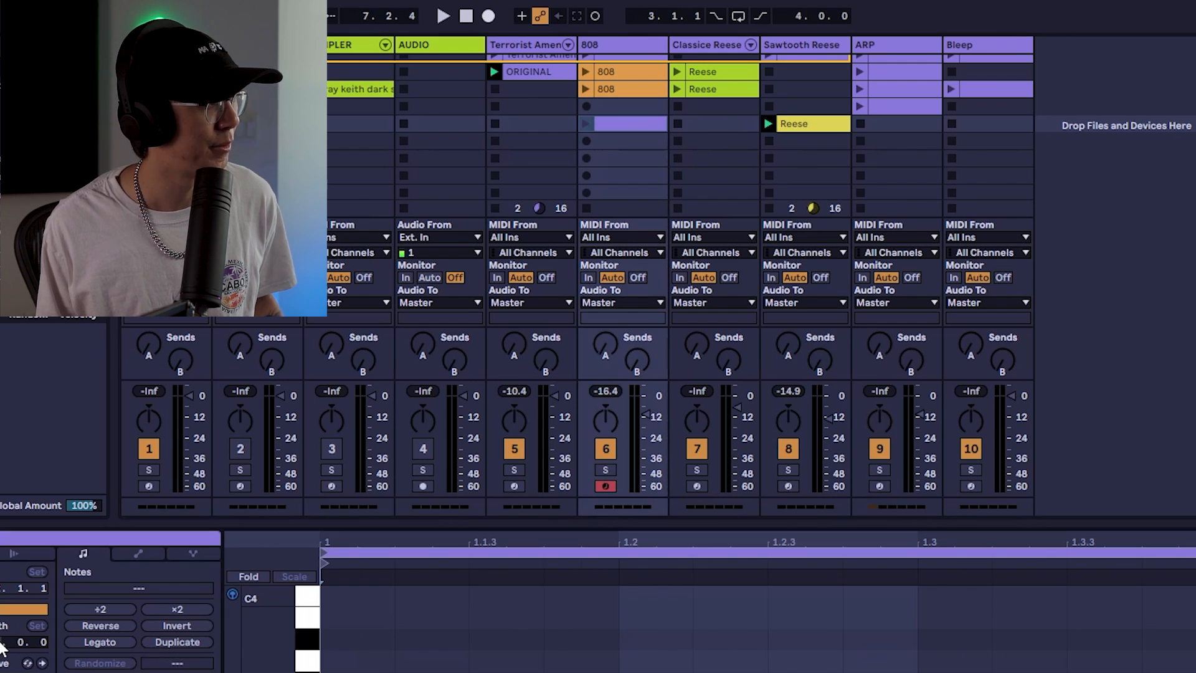
pyautogui.write('4')
pyautogui.press('Return')
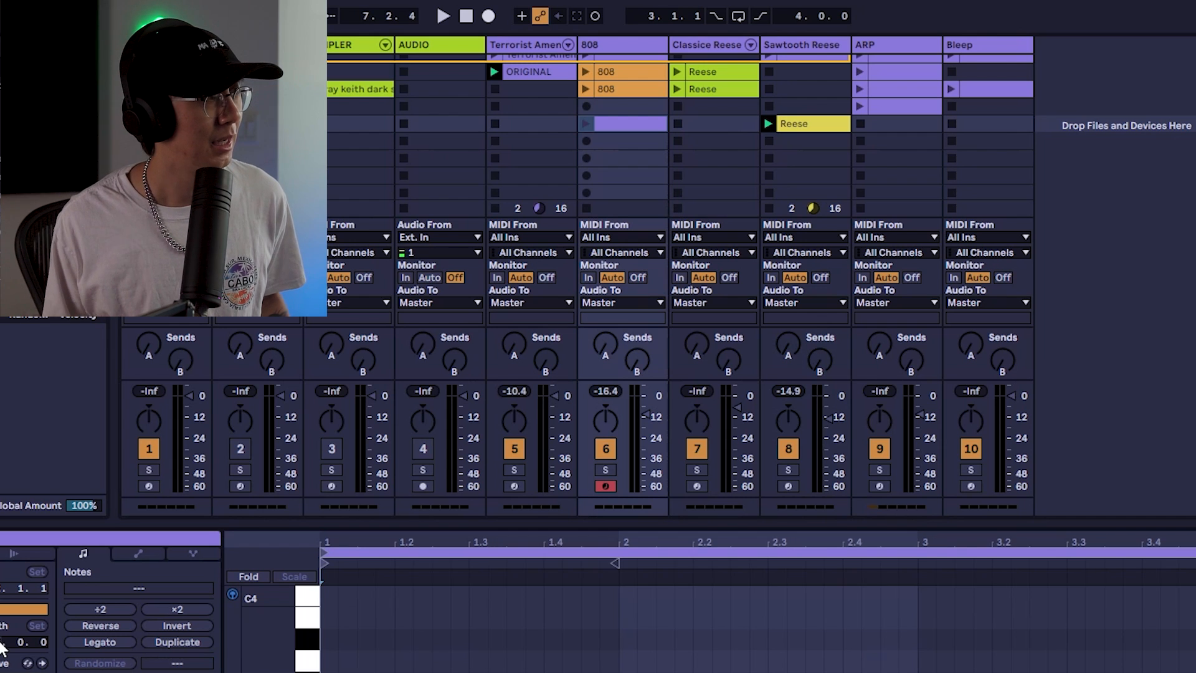
# Color the new 808 clip pink and rename it 808
pyautogui.rightClick(616, 121)
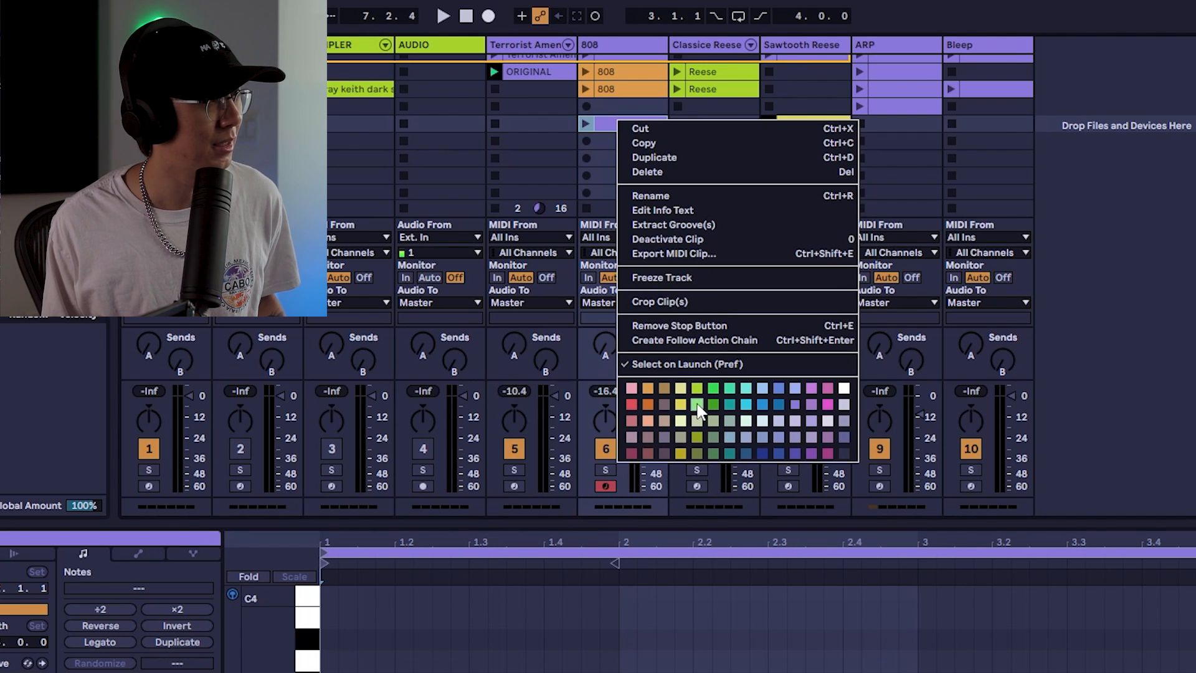
pyautogui.click(825, 404)
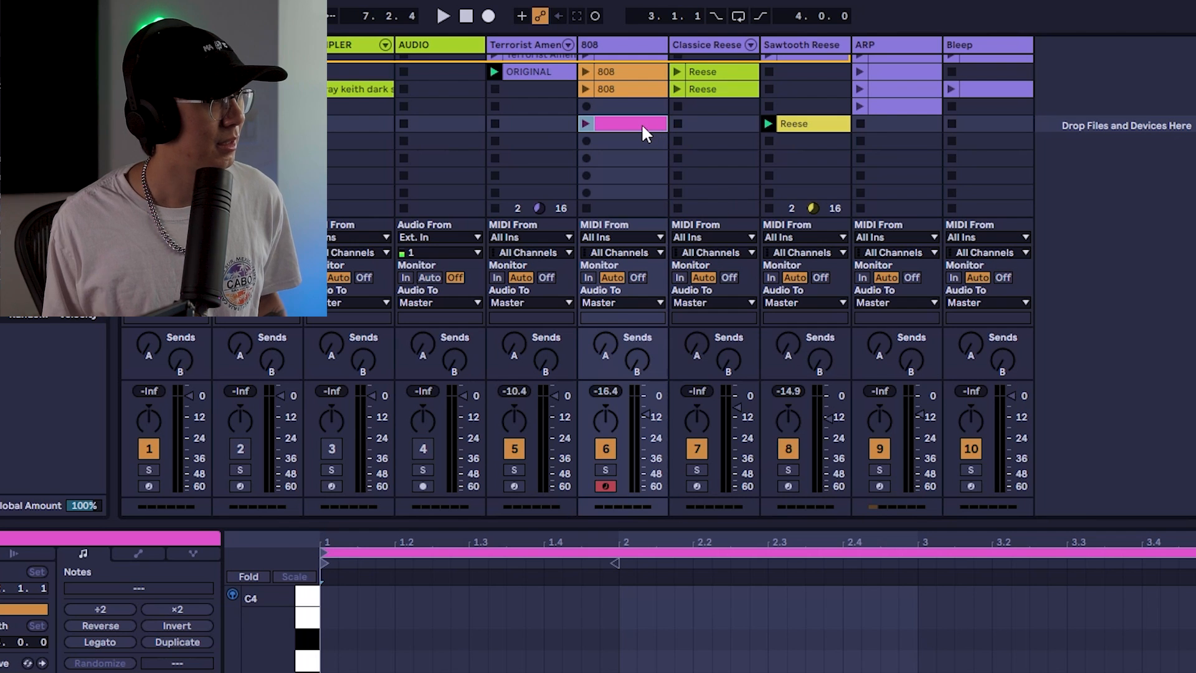
pyautogui.hotkey('ctrl', 'r')
pyautogui.write('808')
pyautogui.press('Return')
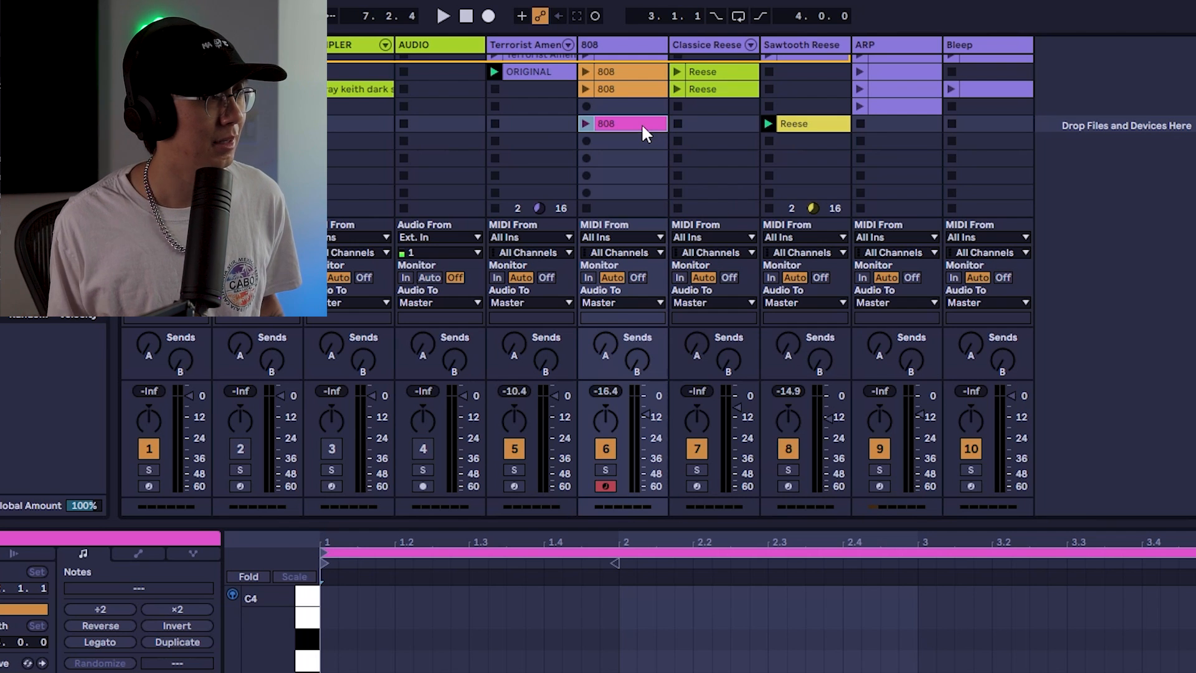
# Open the Reese and 808 clips together in an enlarged note editor and play them back to compare
pyautogui.click(832, 128)
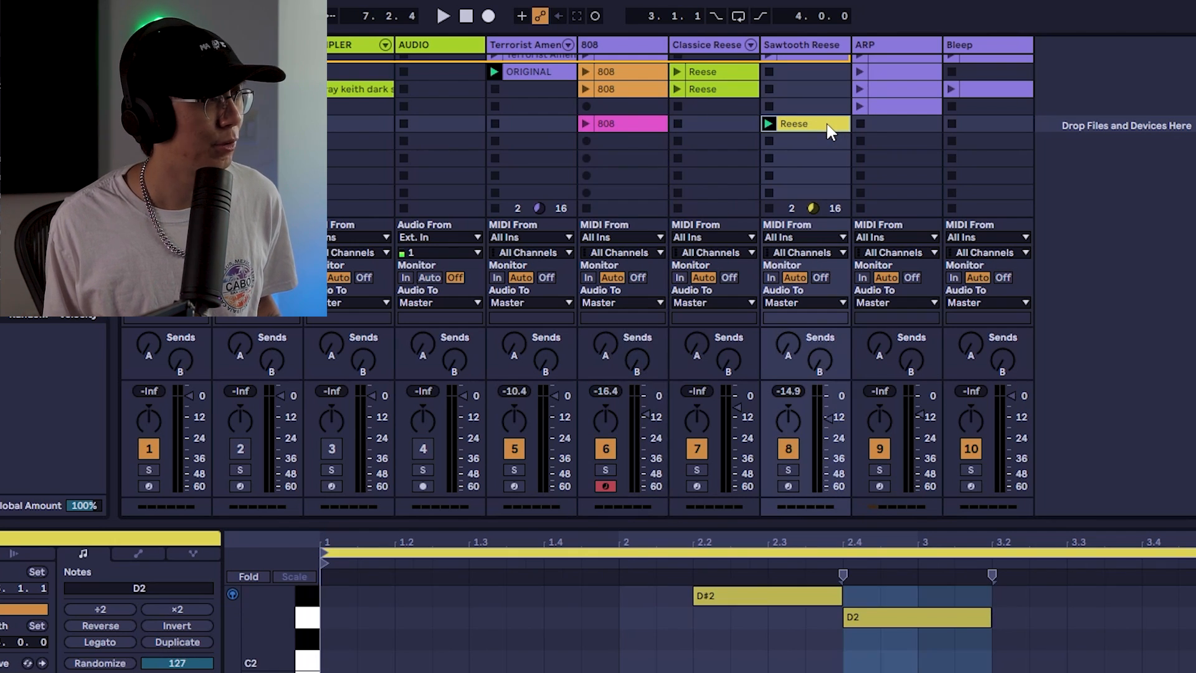
pyautogui.keyDown('shift'); pyautogui.click(626, 120); pyautogui.keyUp('shift')
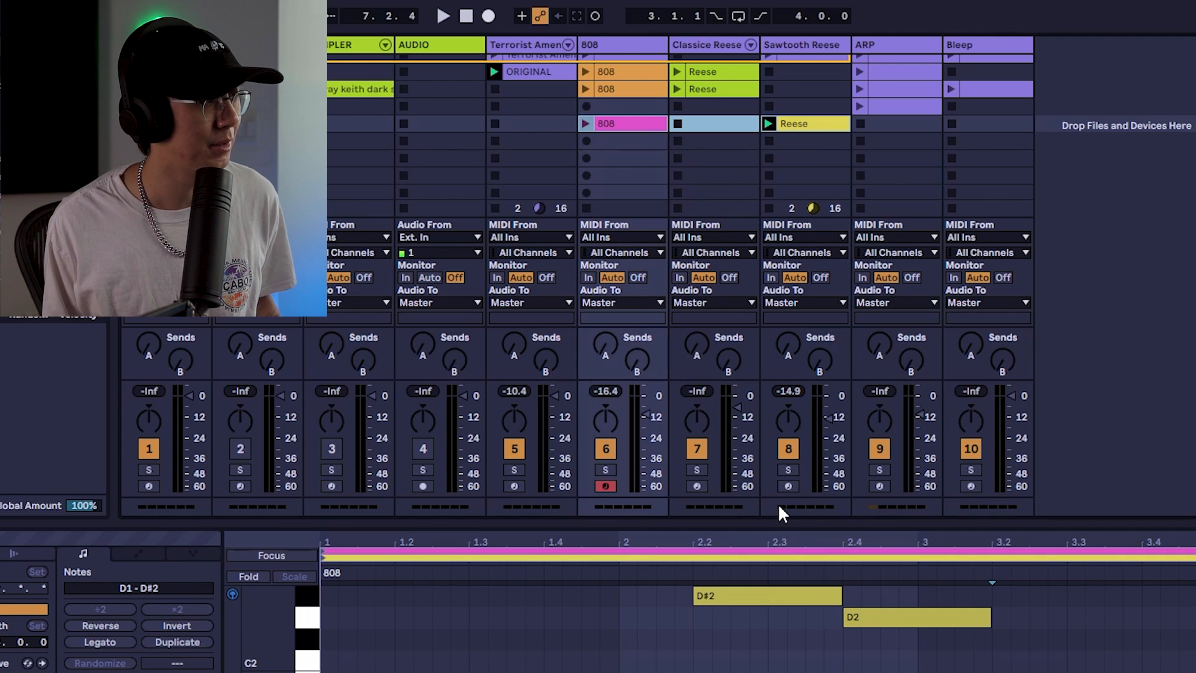
pyautogui.moveTo(797, 522); pyautogui.dragTo(747, 287)
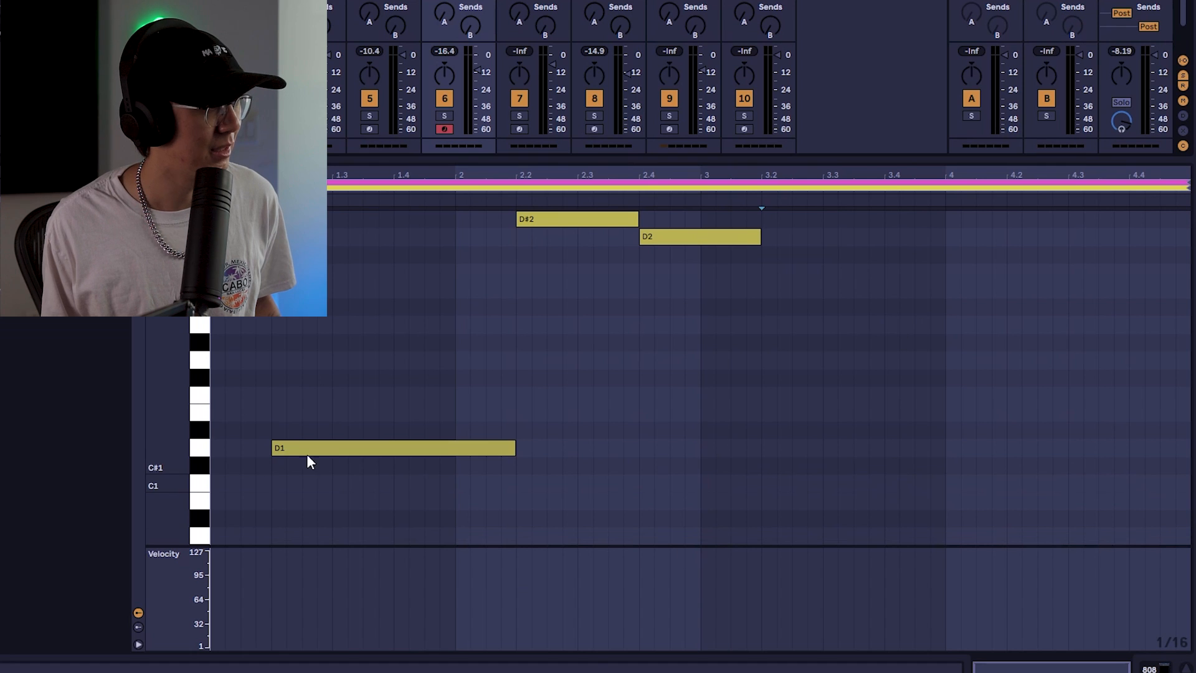
pyautogui.click(203, 445)
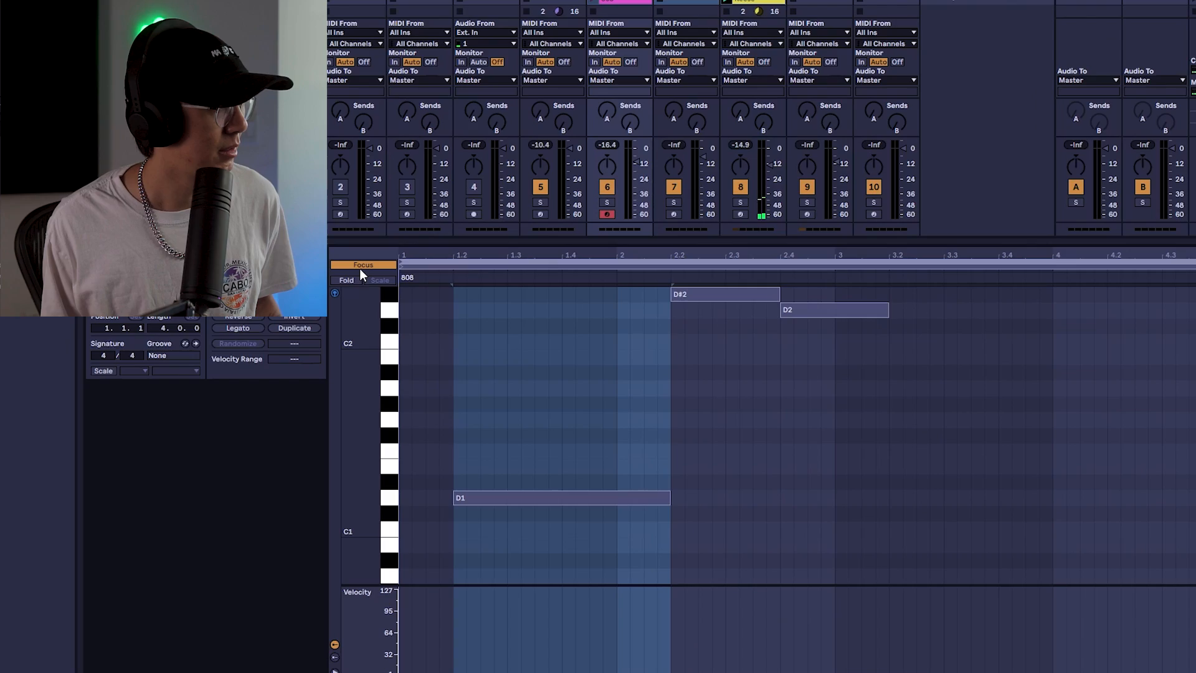
pyautogui.click(364, 266)
pyautogui.click(371, 266)
pyautogui.click(373, 267)
pyautogui.click(374, 266)
pyautogui.press('space')
pyautogui.click(477, 262)
pyautogui.click(473, 262)
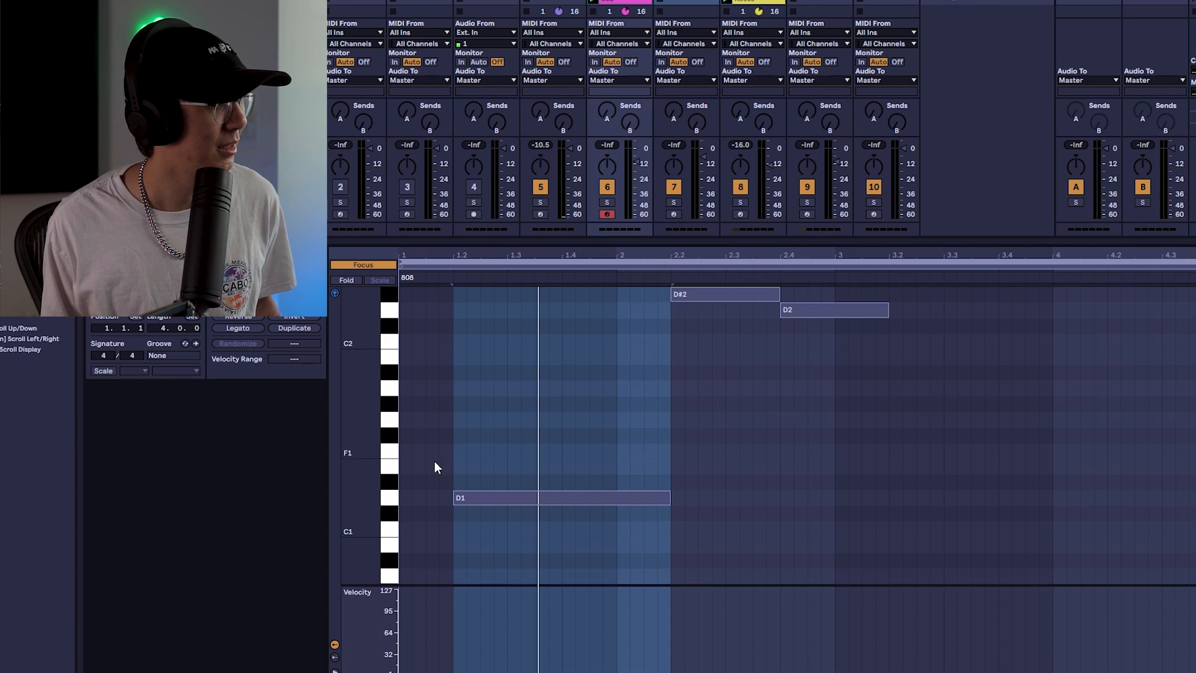
pyautogui.click(362, 265)
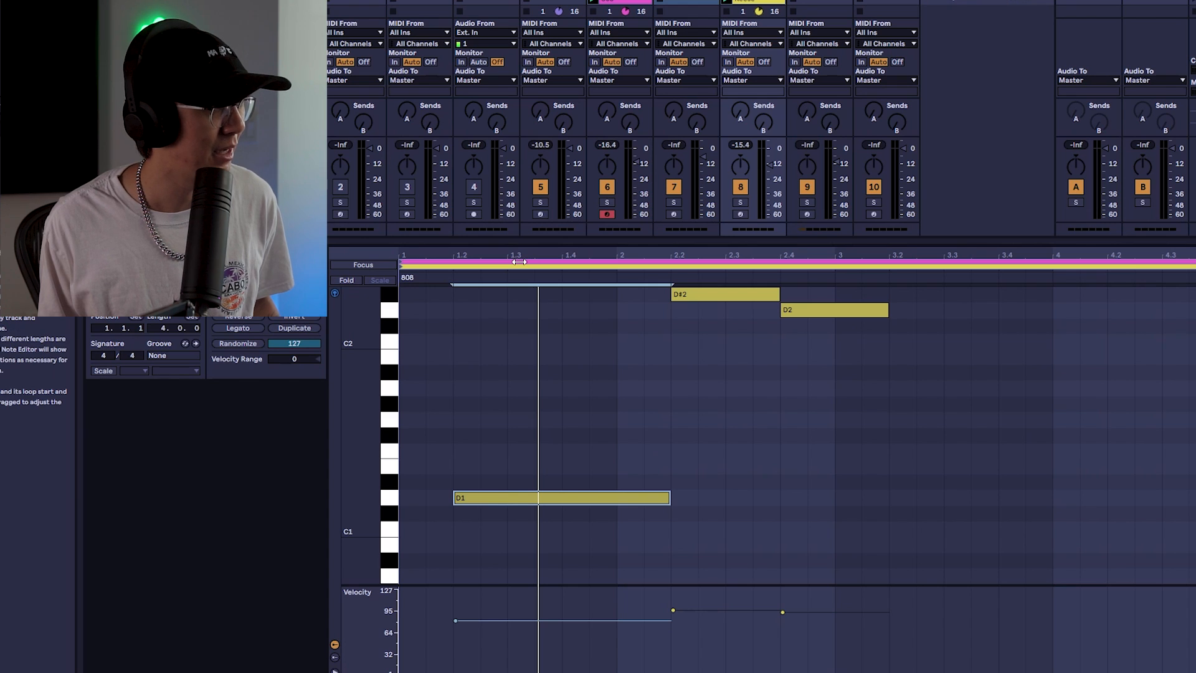
pyautogui.click(381, 265)
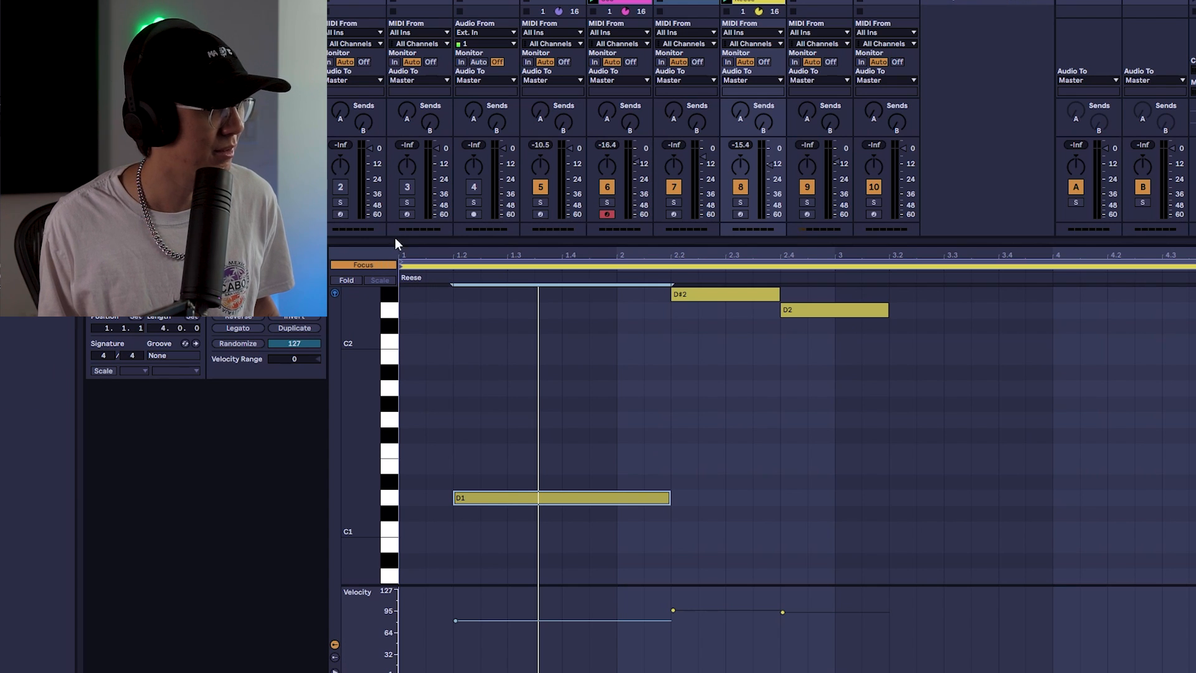
pyautogui.click(479, 263)
pyautogui.click(479, 269)
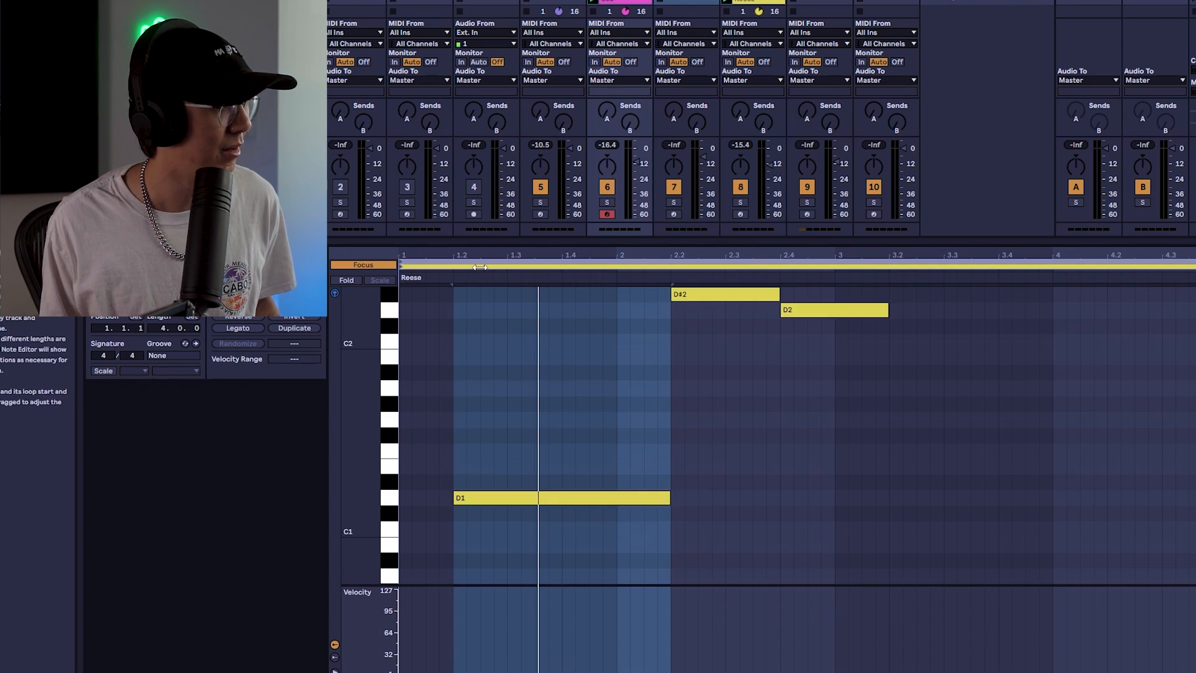
pyautogui.click(479, 267)
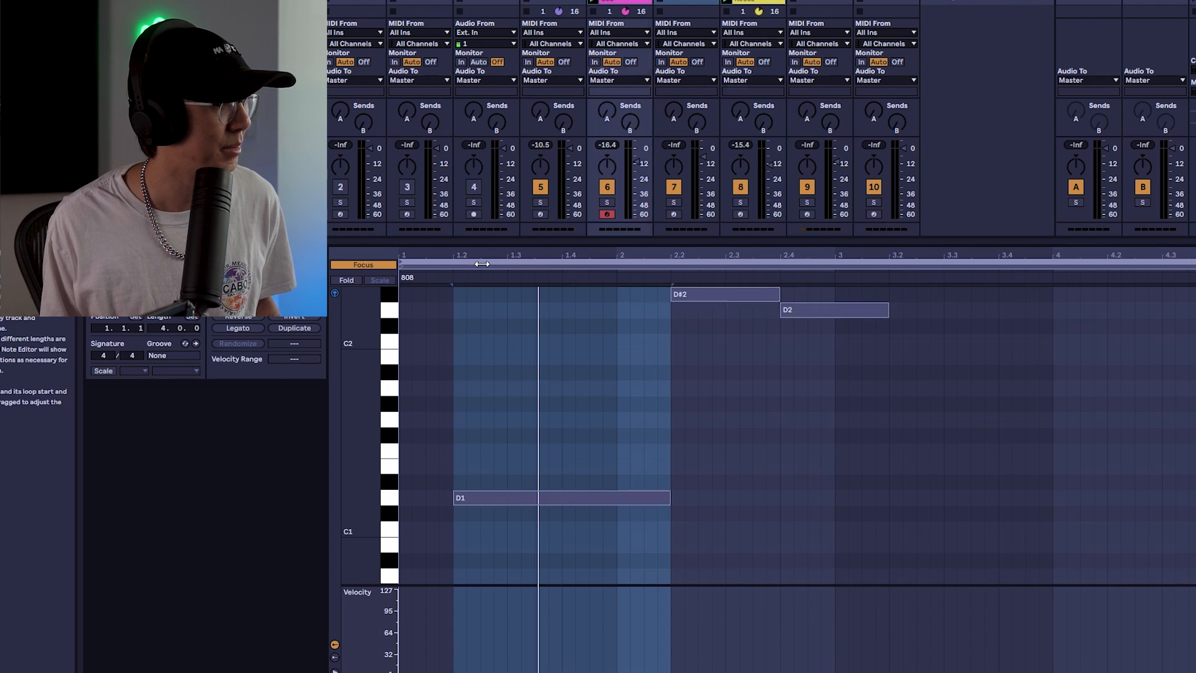
# Draw four D1 notes in the 808 clip from beat 3.2 up to bar 4, under the Reese notes
pyautogui.doubleClick(897, 499)
pyautogui.press('space')
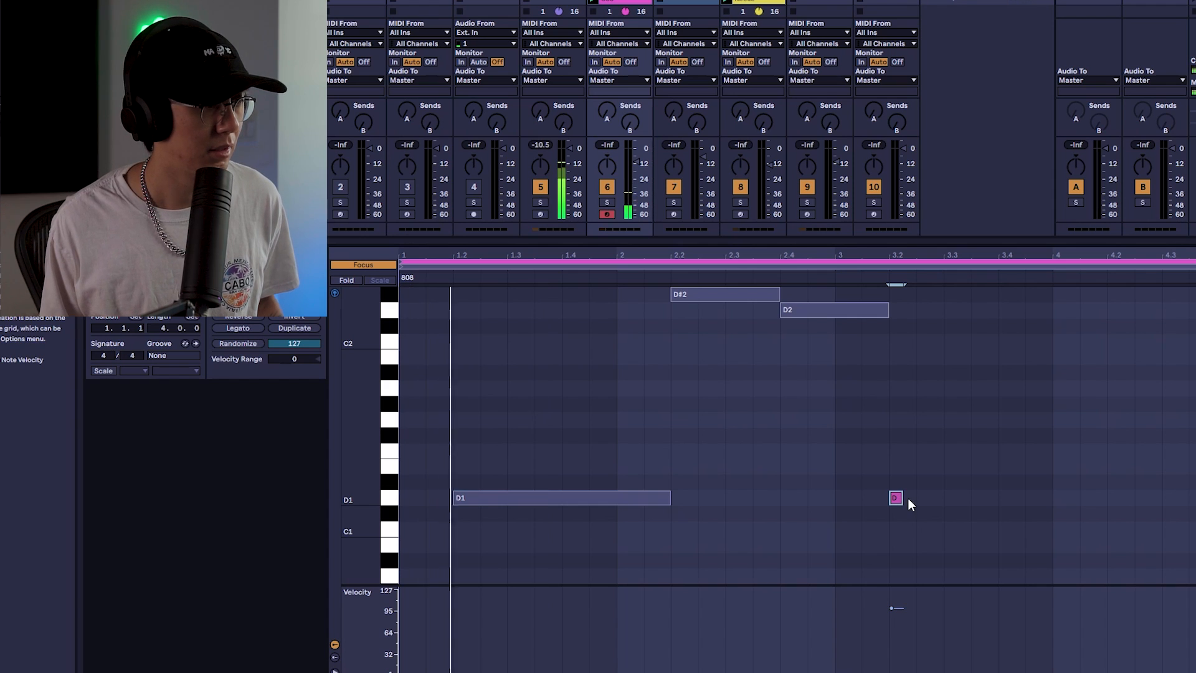
pyautogui.moveTo(901, 498); pyautogui.dragTo(916, 498)
pyautogui.press('b')
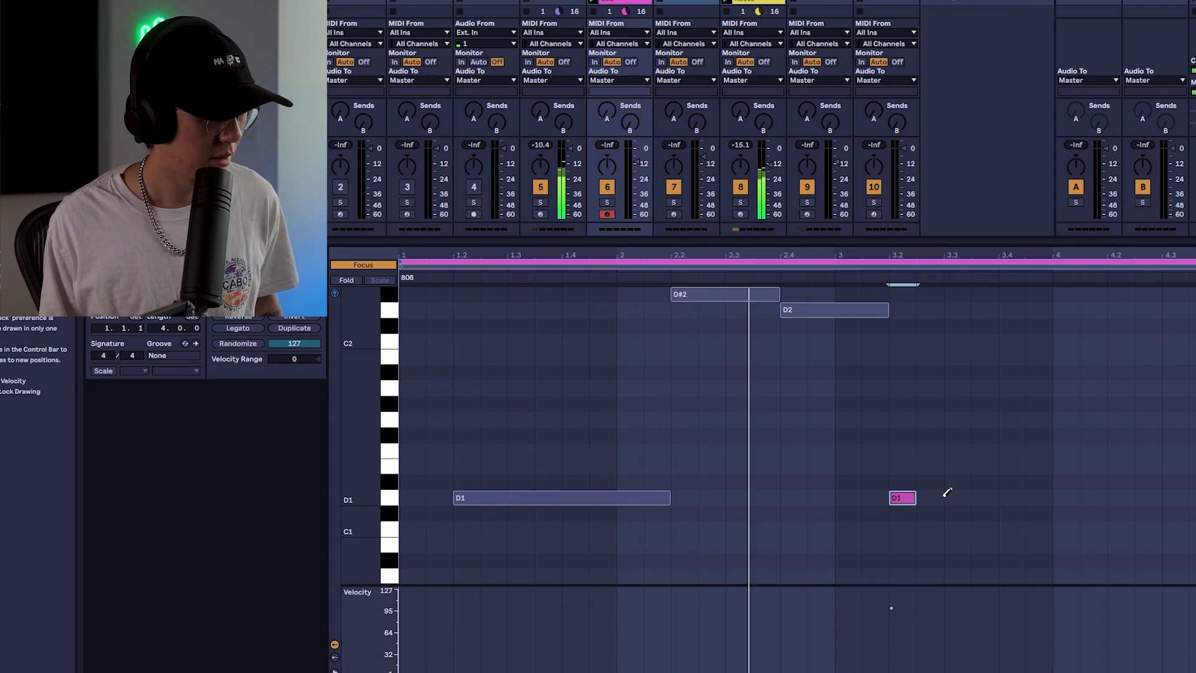
pyautogui.click(931, 497)
pyautogui.click(959, 497)
pyautogui.moveTo(969, 498); pyautogui.dragTo(1051, 497)
pyautogui.click(1014, 495)
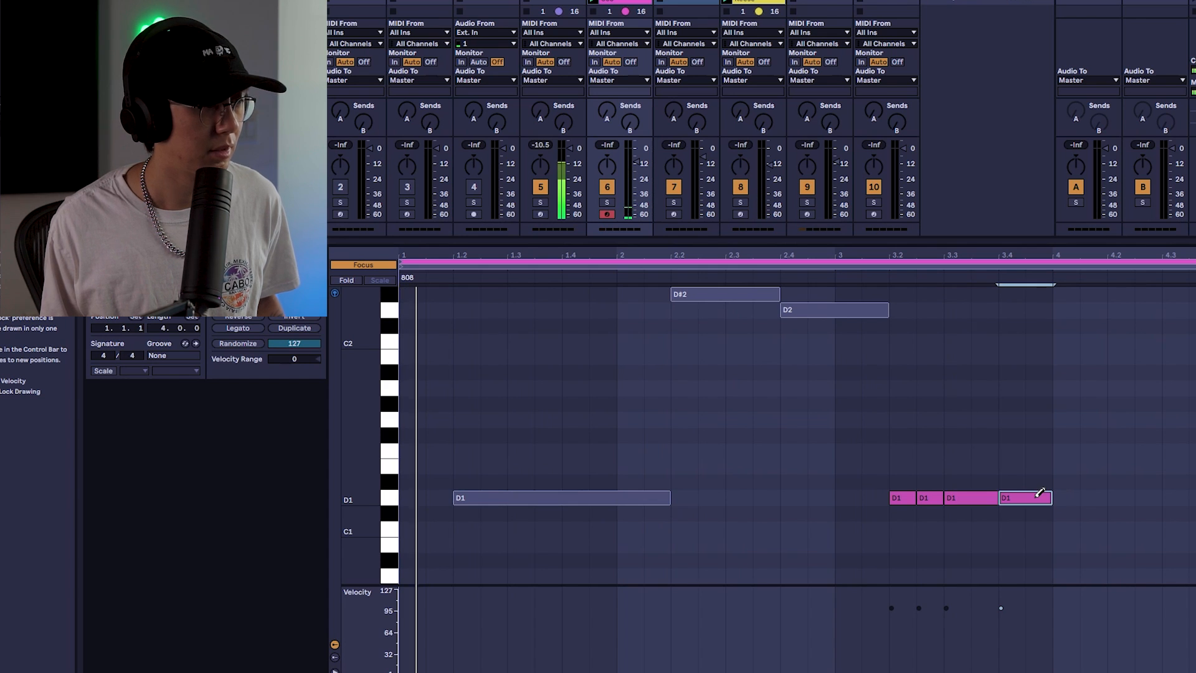
# Draw a long D#1 note in the 808 clip starting just after bar 4 and play it back
pyautogui.click(1066, 481)
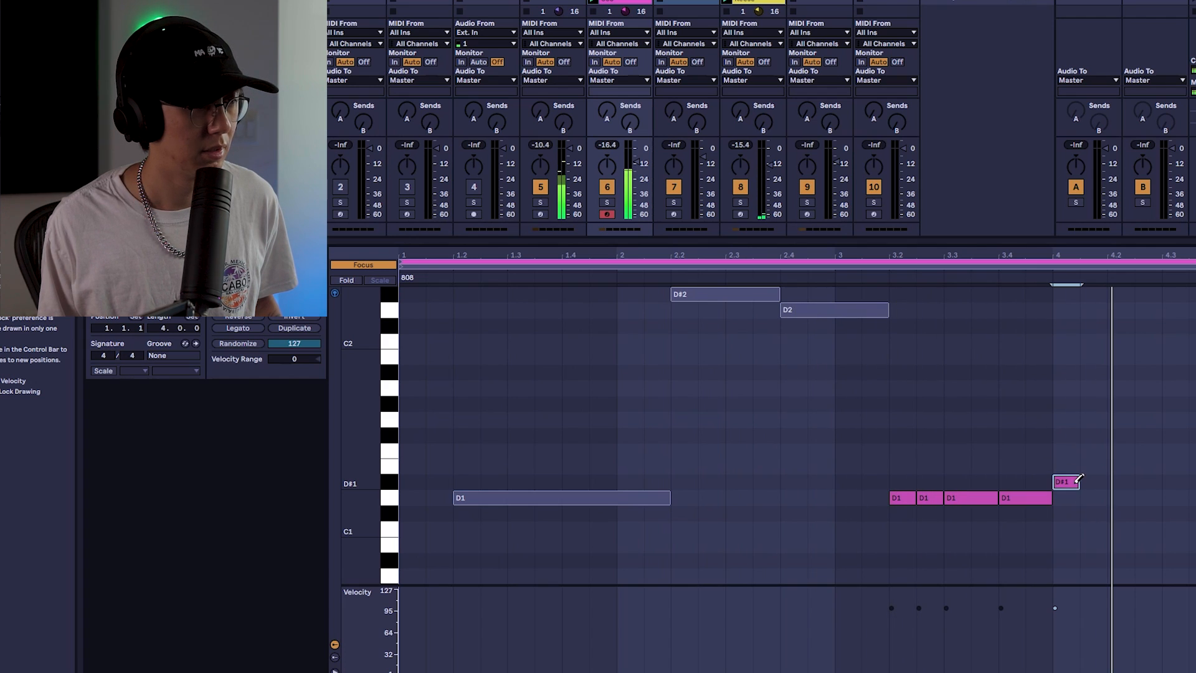
pyautogui.moveTo(1077, 481); pyautogui.dragTo(1127, 482)
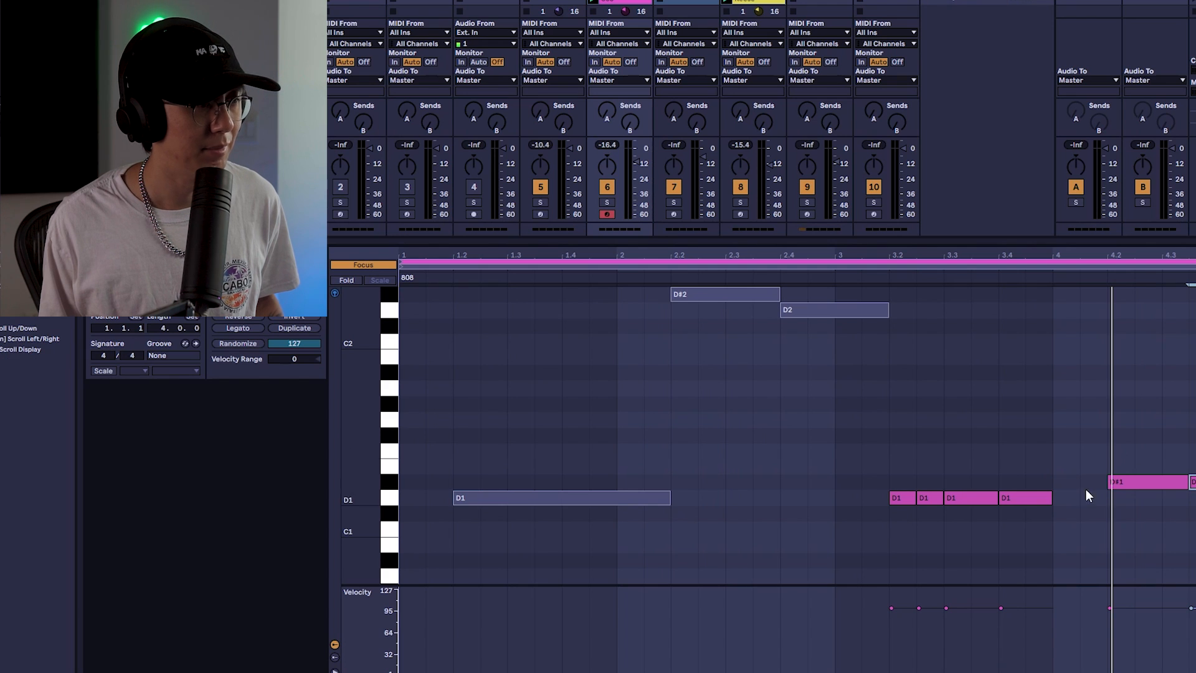
pyautogui.press('space')
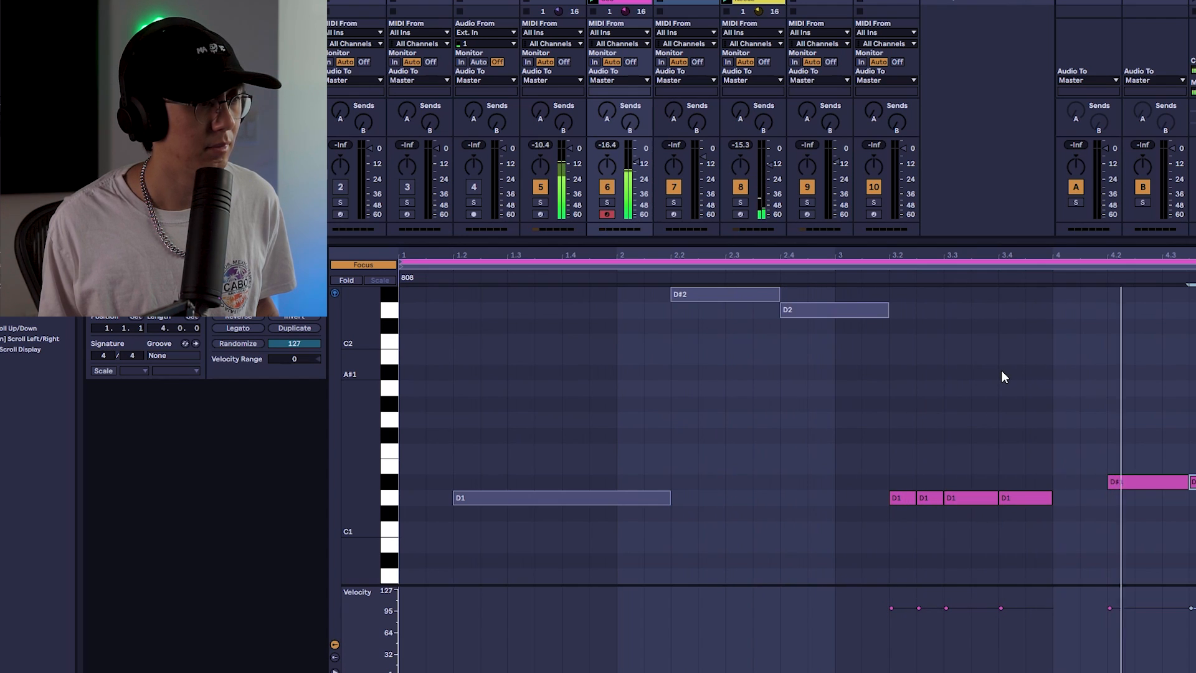
# Transpose the new 808 notes up one octave
pyautogui.moveTo(1164, 432); pyautogui.dragTo(901, 580)
pyautogui.hotkey('shift', 'Up')
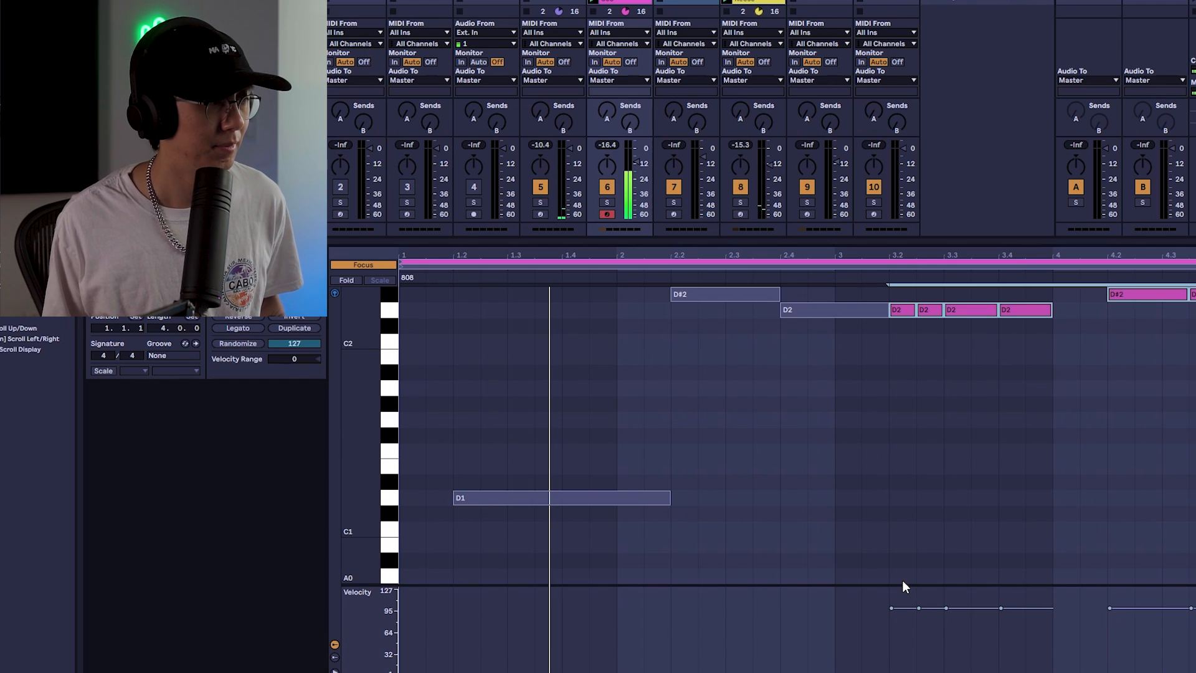
pyautogui.press('space')
# Extend the last D2 note of the 808 clip so it meets the following D#2 note
pyautogui.scroll(1, 901, 515)
pyautogui.scroll(1, 902, 517)
pyautogui.click(901, 516)
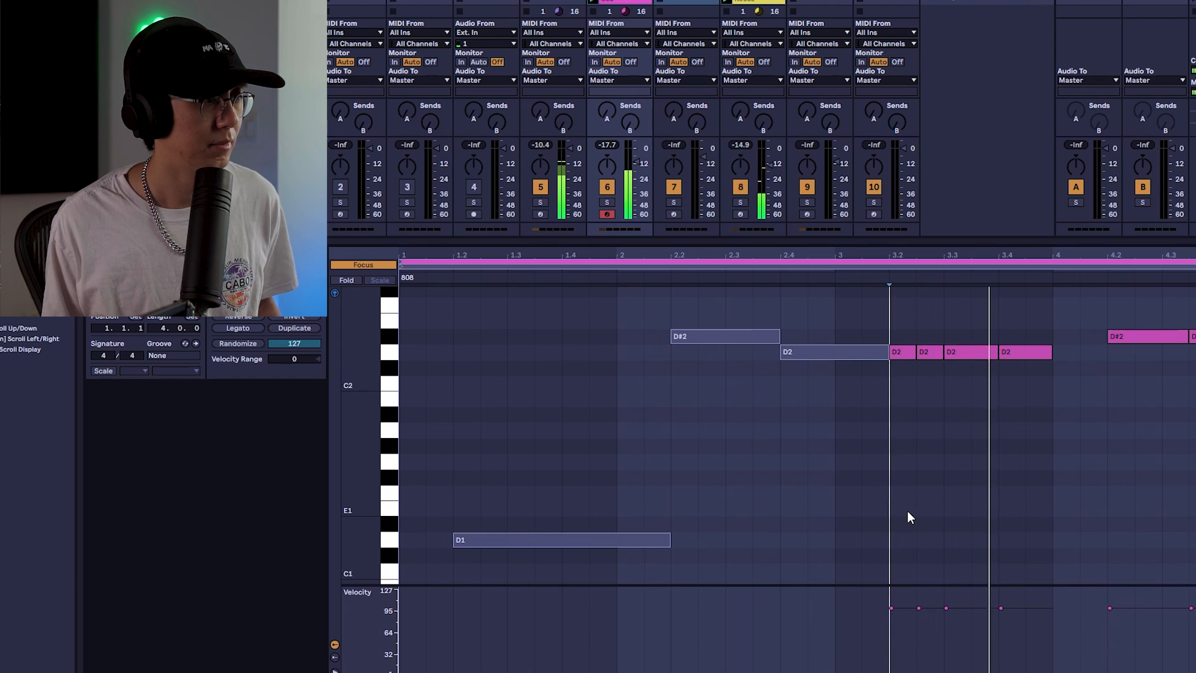
pyautogui.click(1086, 393)
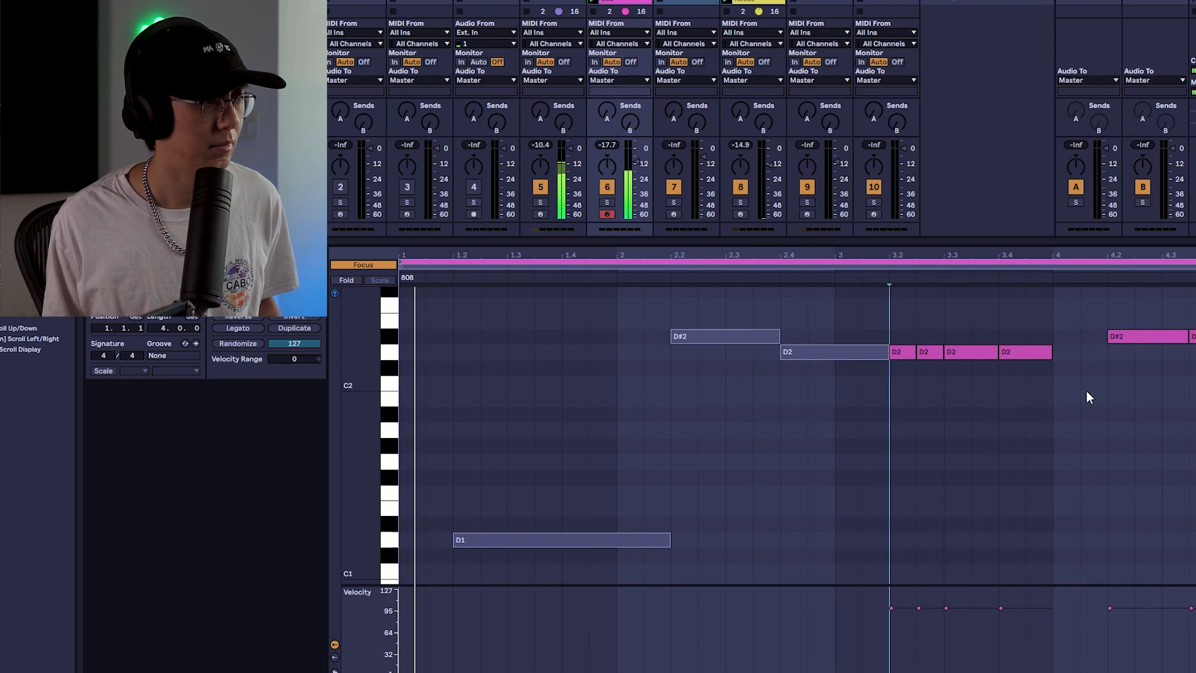
pyautogui.moveTo(1051, 352); pyautogui.dragTo(1106, 352)
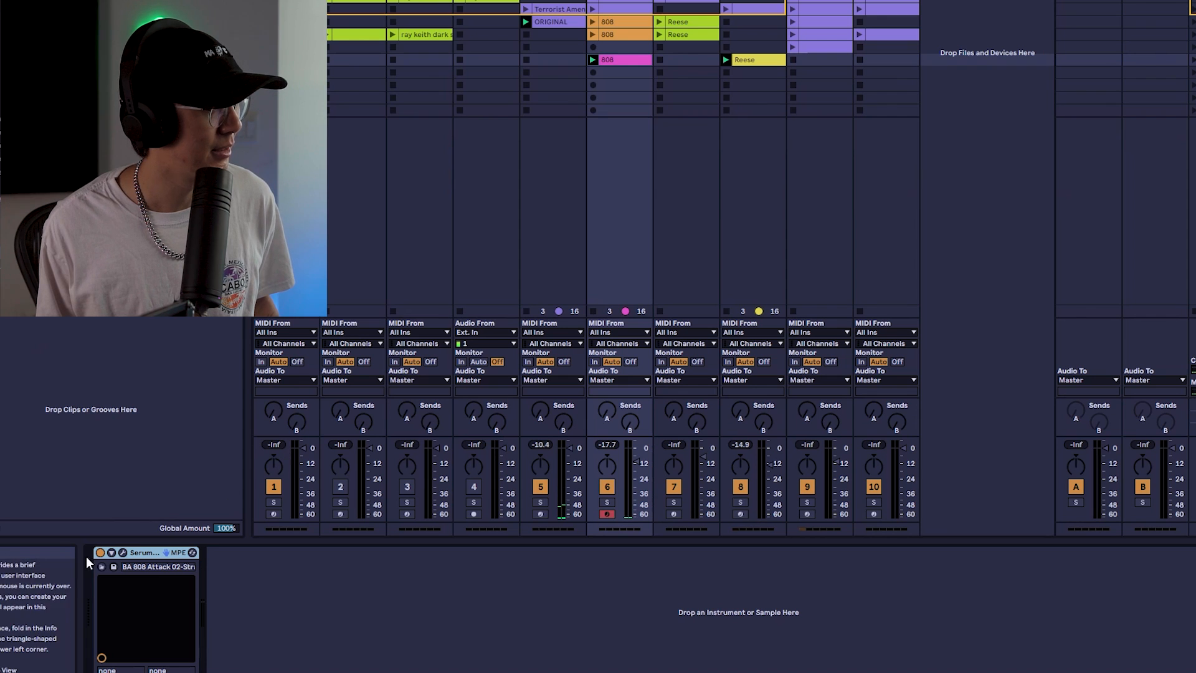
# Open Serum on the 808 track and shorten the ENV1 decay to 1.35 s and the ENV2 decay to 37 ms
pyautogui.click(124, 553)
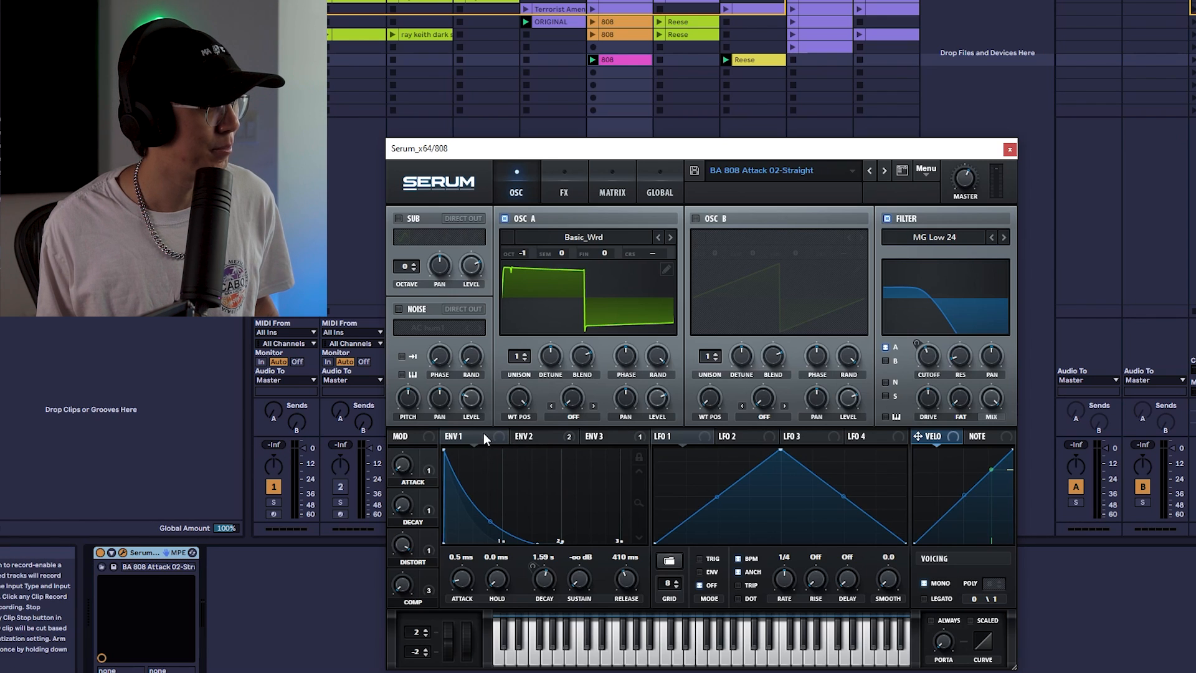
pyautogui.moveTo(543, 580); pyautogui.dragTo(543, 584)
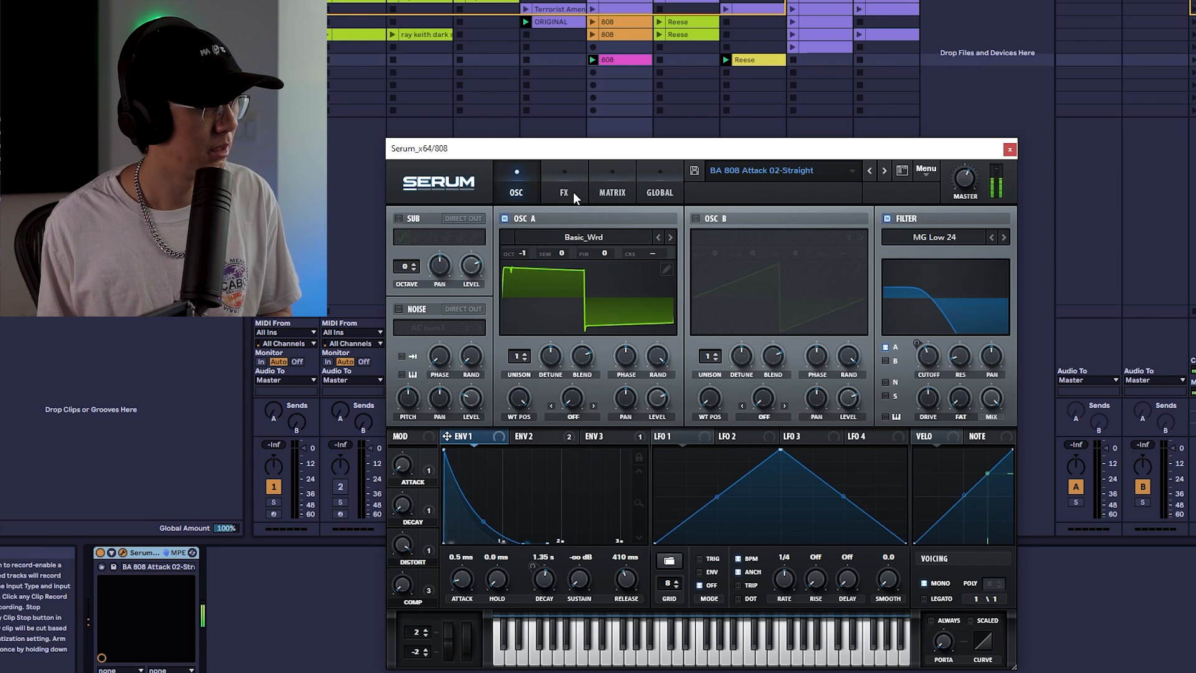
pyautogui.click(555, 429)
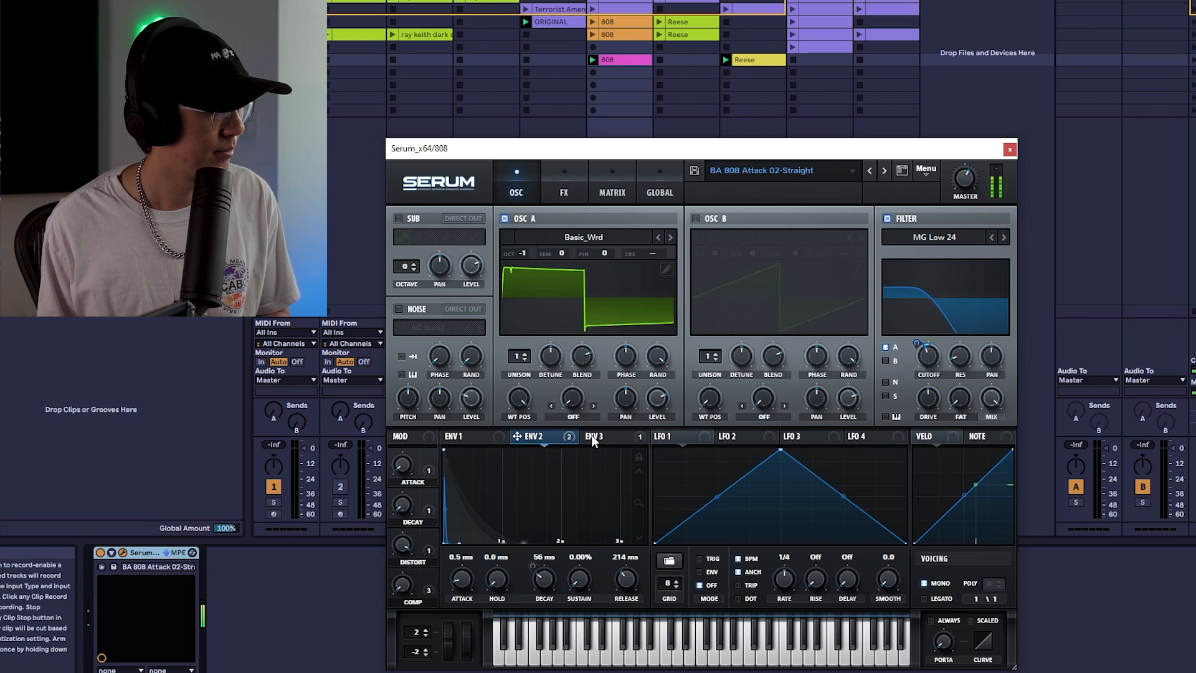
pyautogui.click(637, 459)
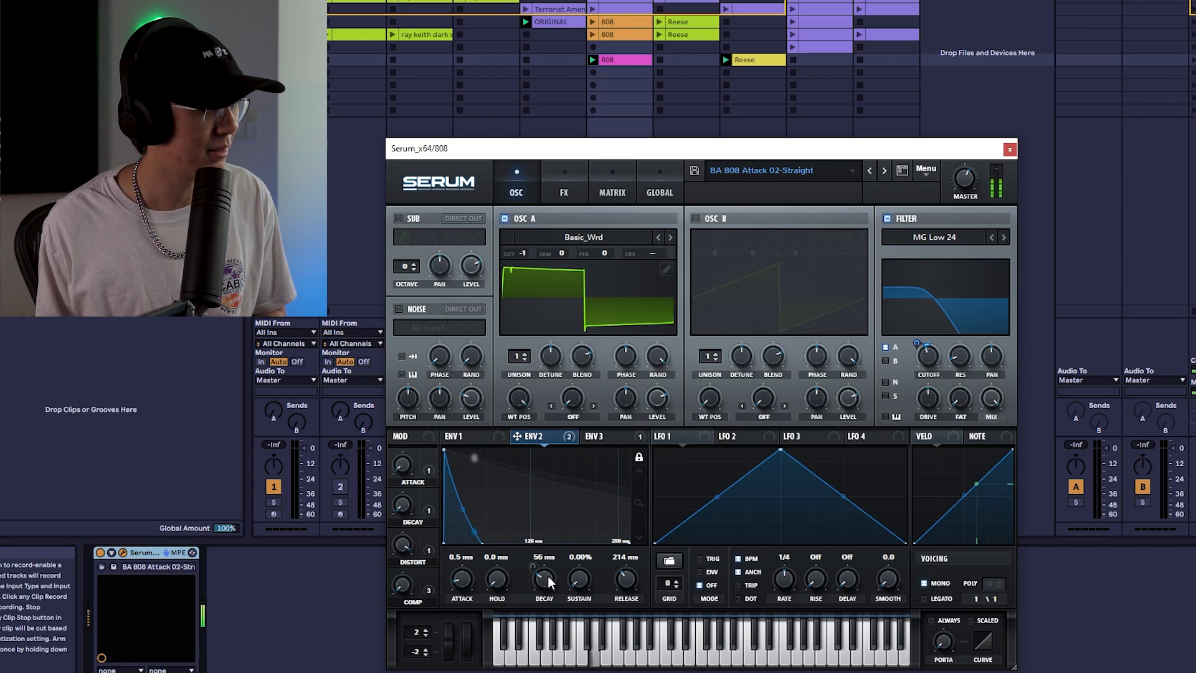
pyautogui.moveTo(547, 576); pyautogui.dragTo(548, 580)
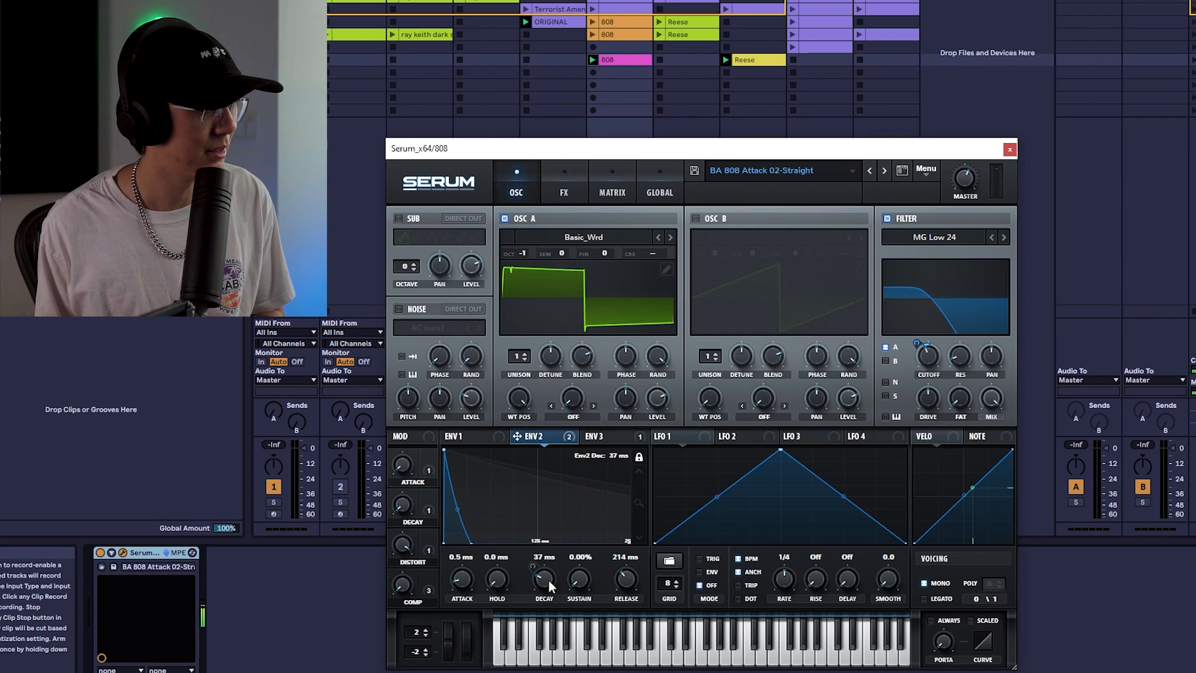
# Transpose the new 808 notes back down one octave and return to the Session view
pyautogui.scroll(-3, 548, 580)
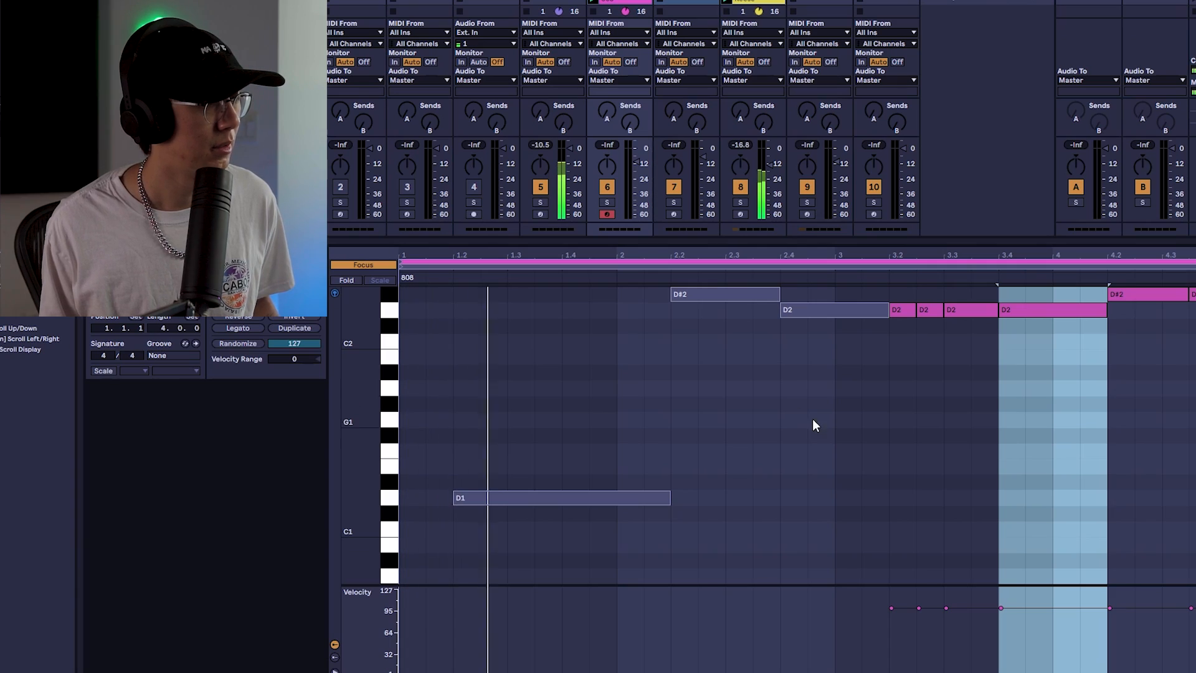
pyautogui.scroll(2, 810, 417)
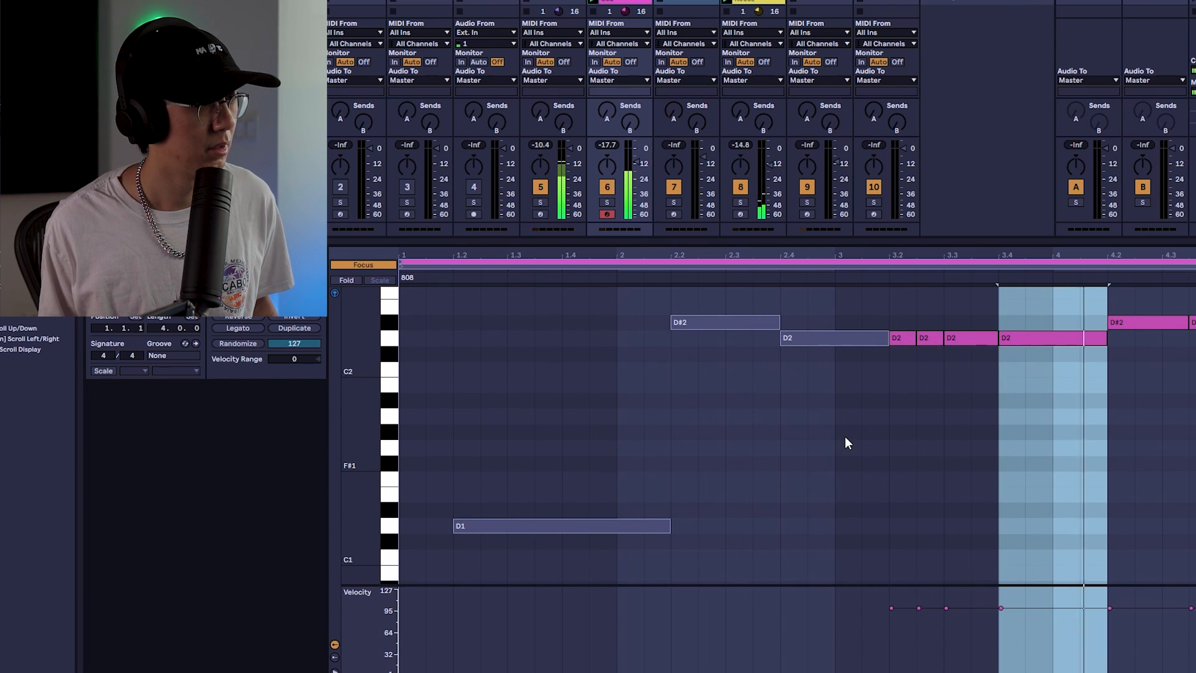
pyautogui.moveTo(895, 402); pyautogui.dragTo(1195, 335)
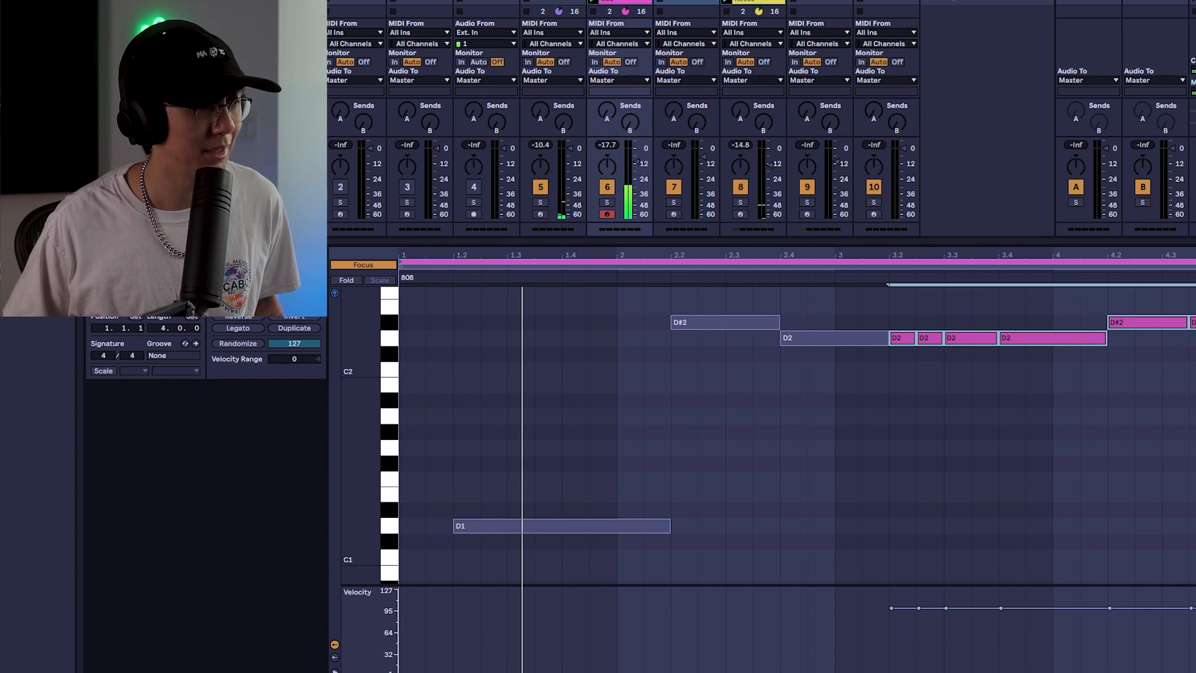
pyautogui.hotkey('shift', 'Down')
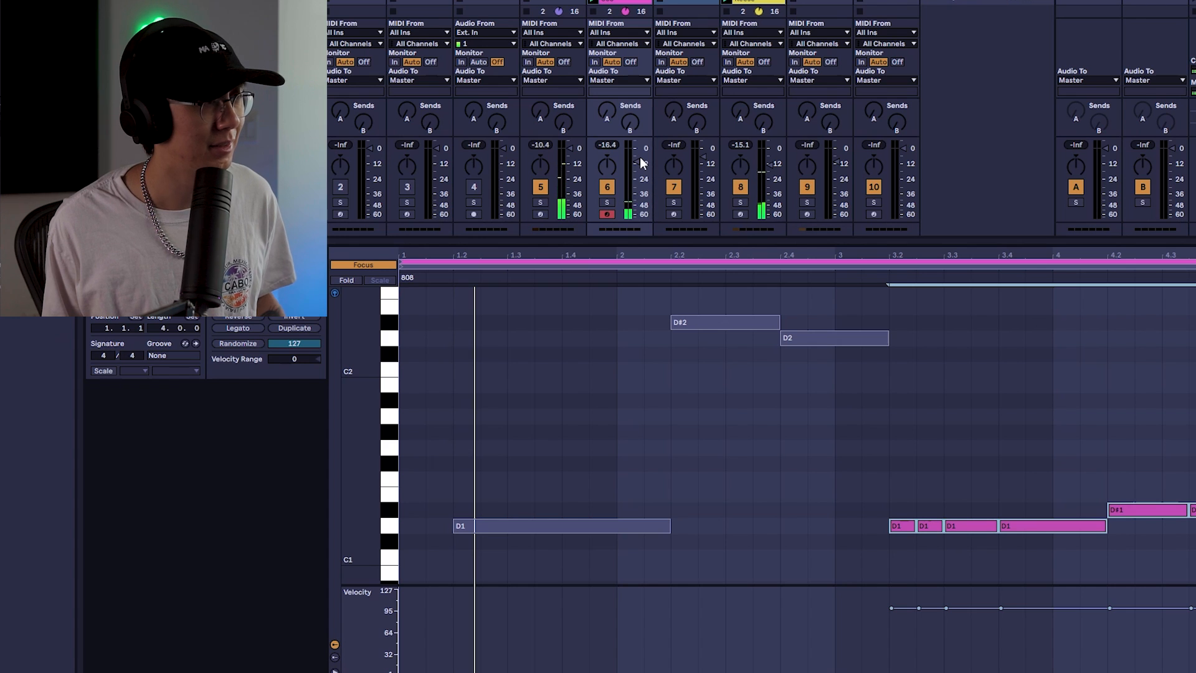
pyautogui.hotkey('shift', 'Tab')
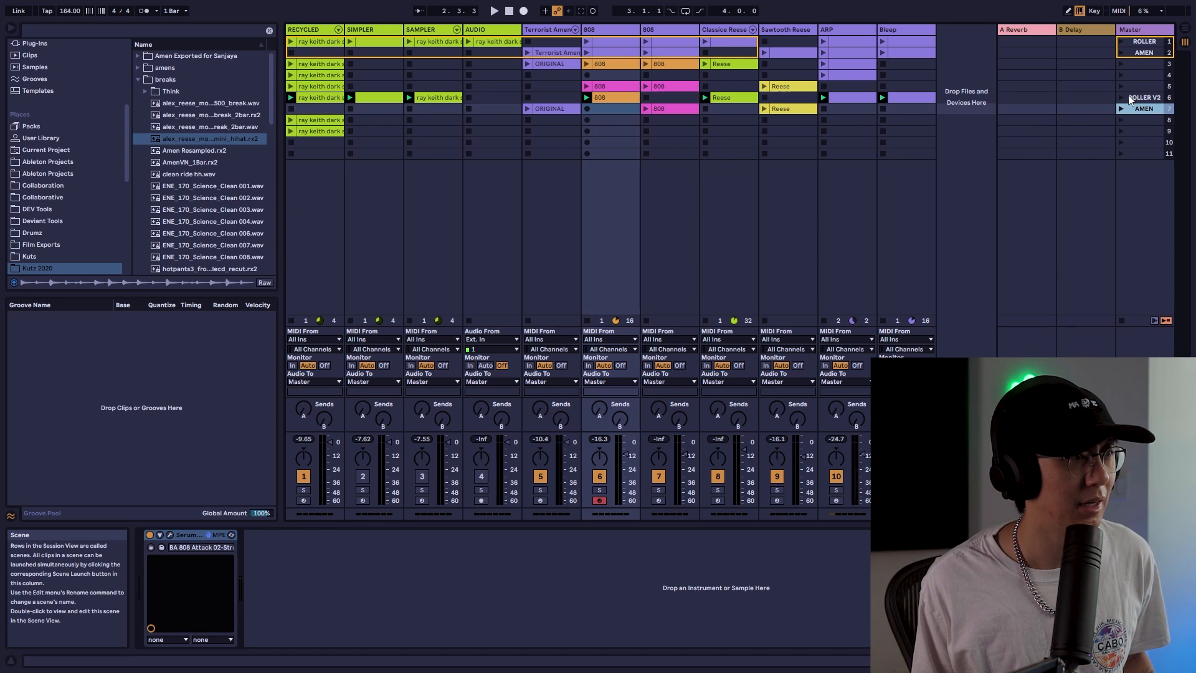
# Audition the ROLLER V2 and AMEN scenes, trying global launch quantization at None and back at 1 Bar
pyautogui.click(1136, 96)
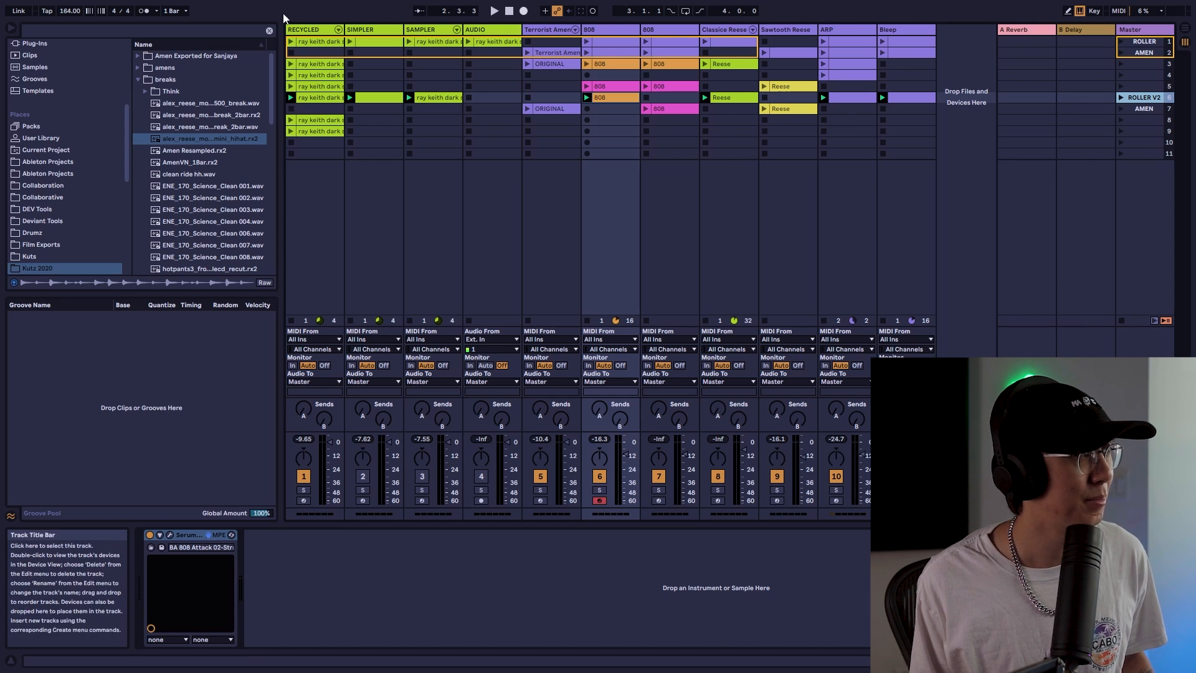
pyautogui.click(187, 11)
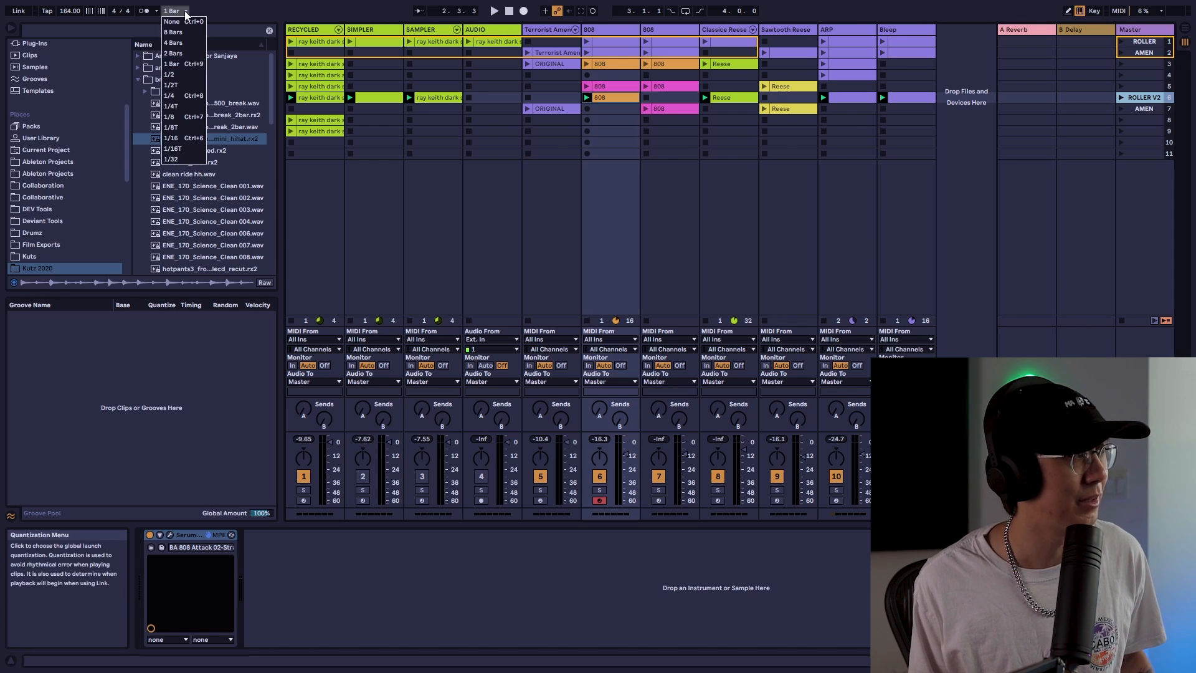
pyautogui.click(196, 69)
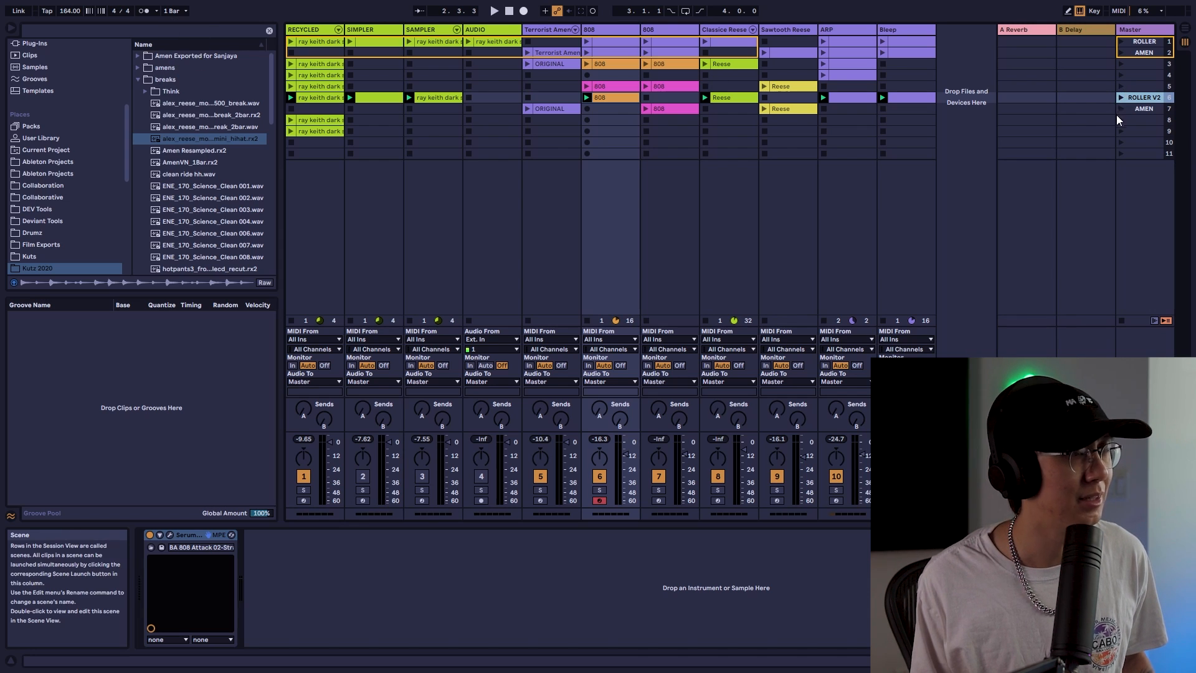
pyautogui.click(175, 11)
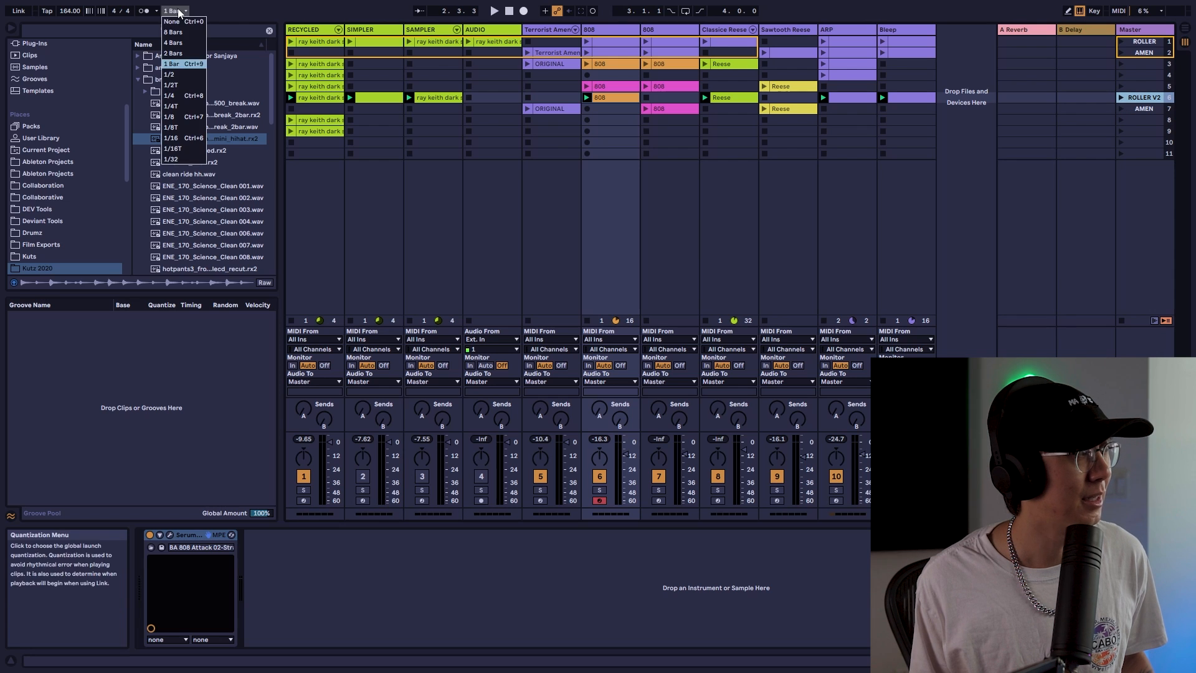
pyautogui.click(184, 25)
pyautogui.click(1119, 105)
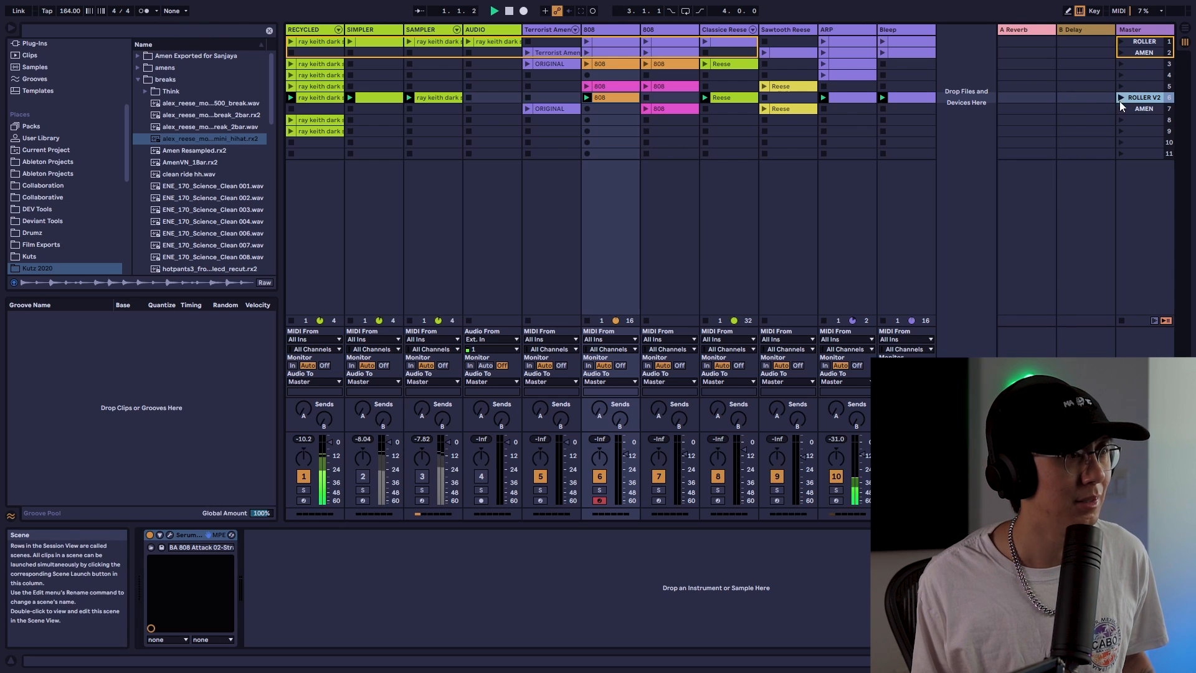
pyautogui.press('space')
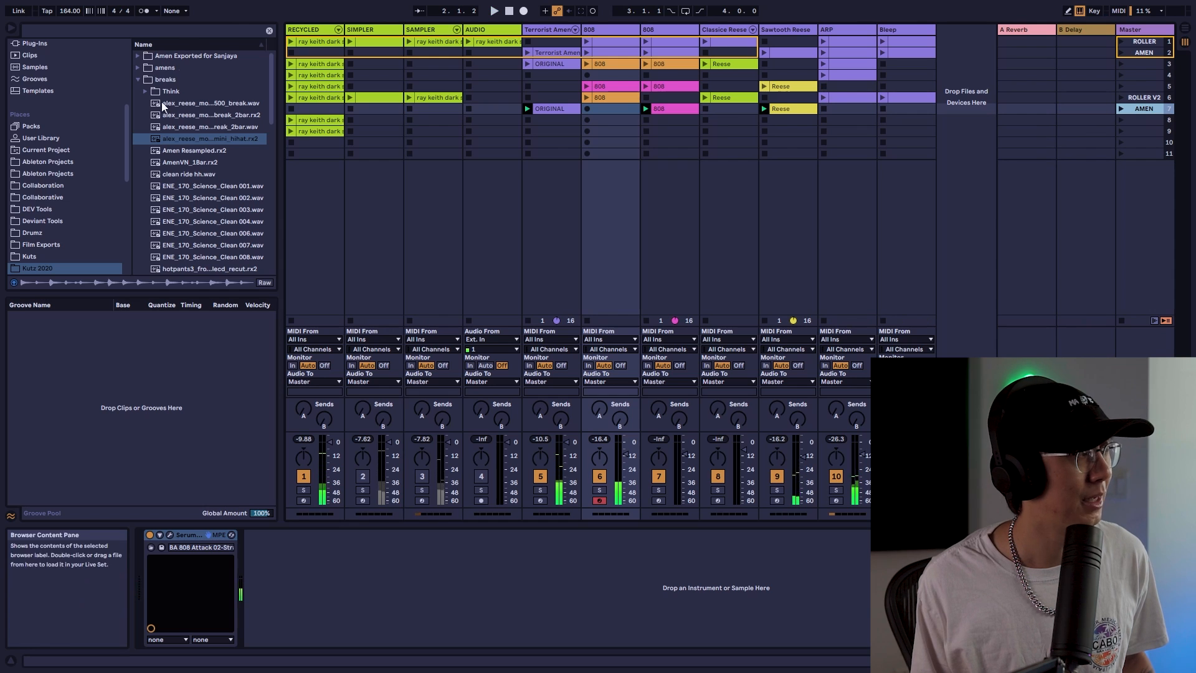
pyautogui.click(184, 14)
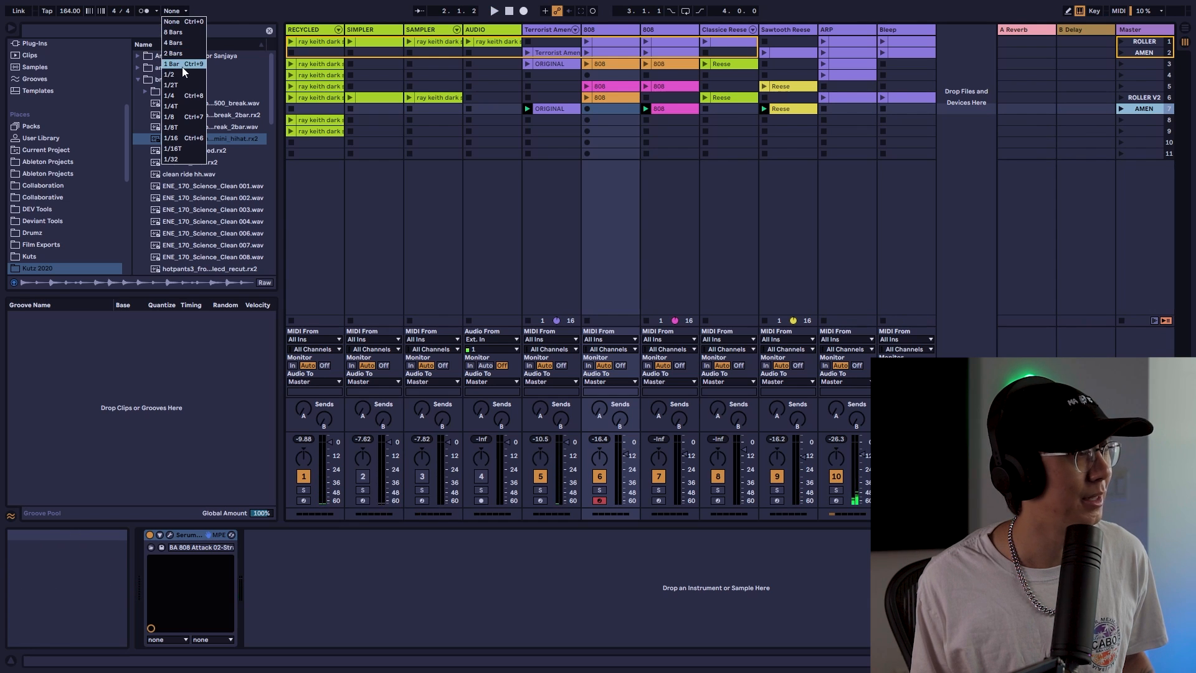
pyautogui.click(183, 65)
pyautogui.click(1121, 98)
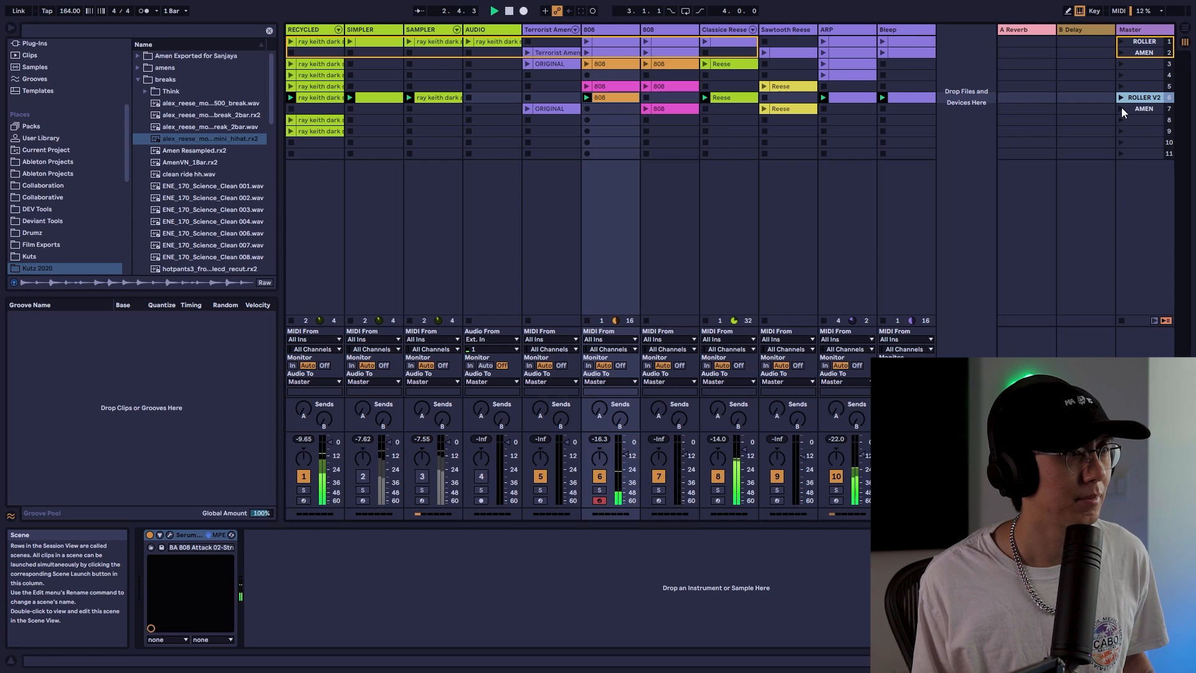
pyautogui.click(1121, 108)
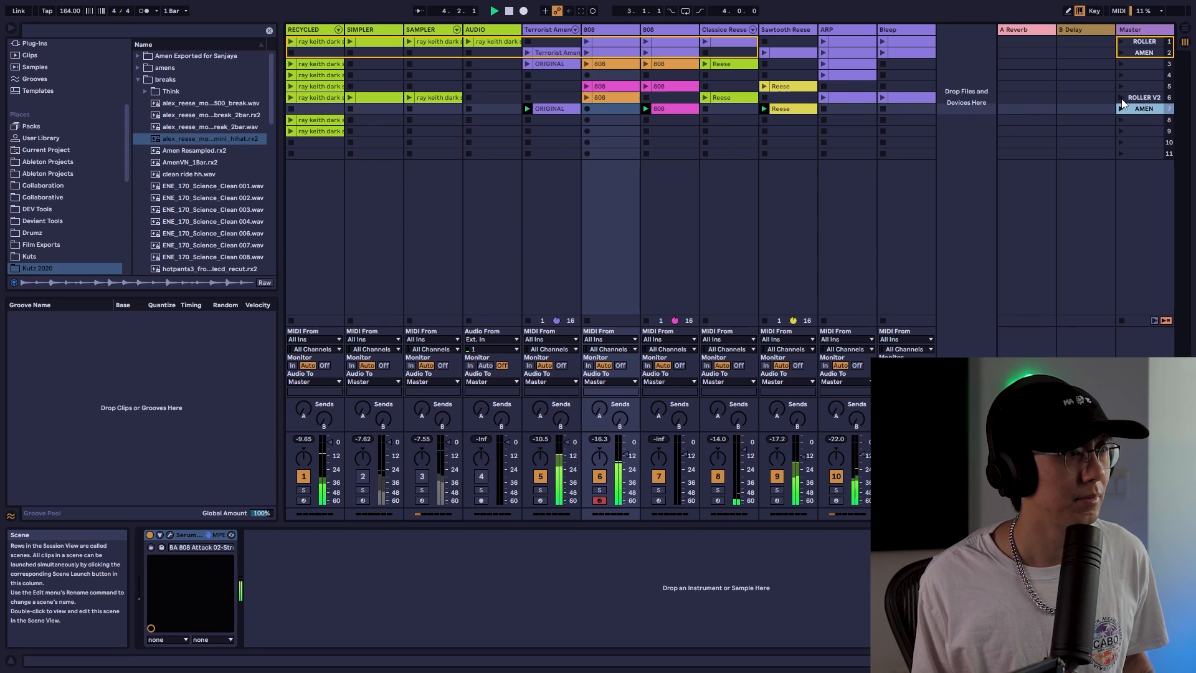
pyautogui.click(1122, 98)
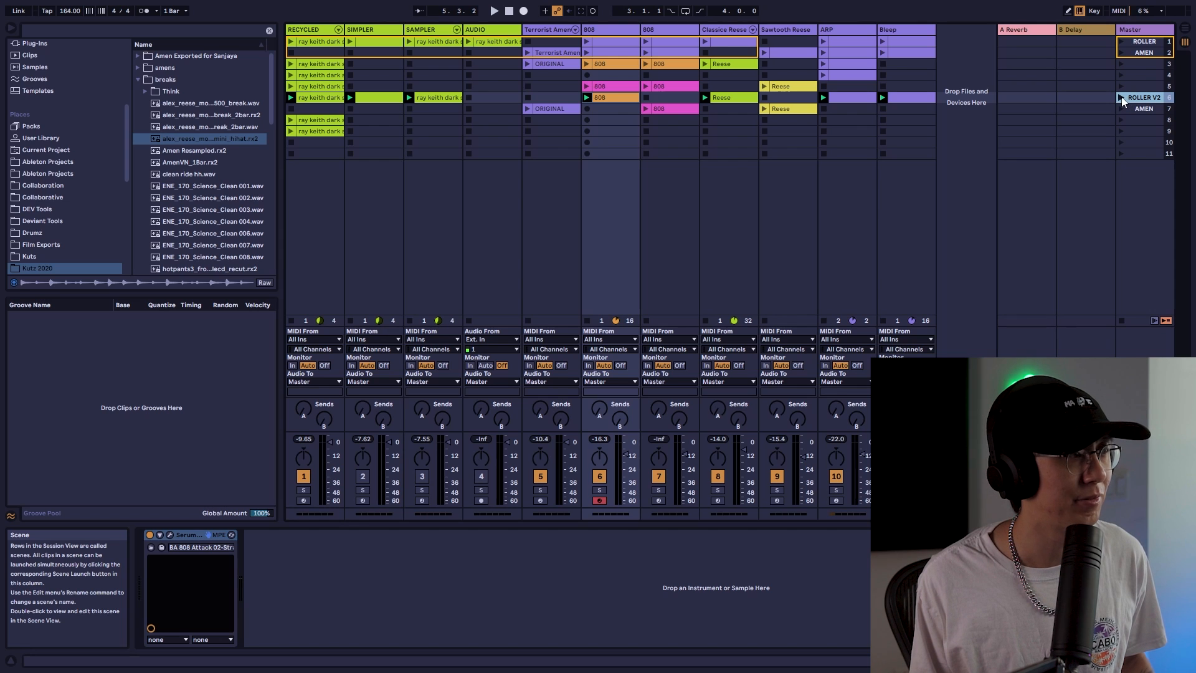
# Copy the ROLLER V2 scene and paste it into the Arrangement at bar 33
pyautogui.rightClick(1154, 98)
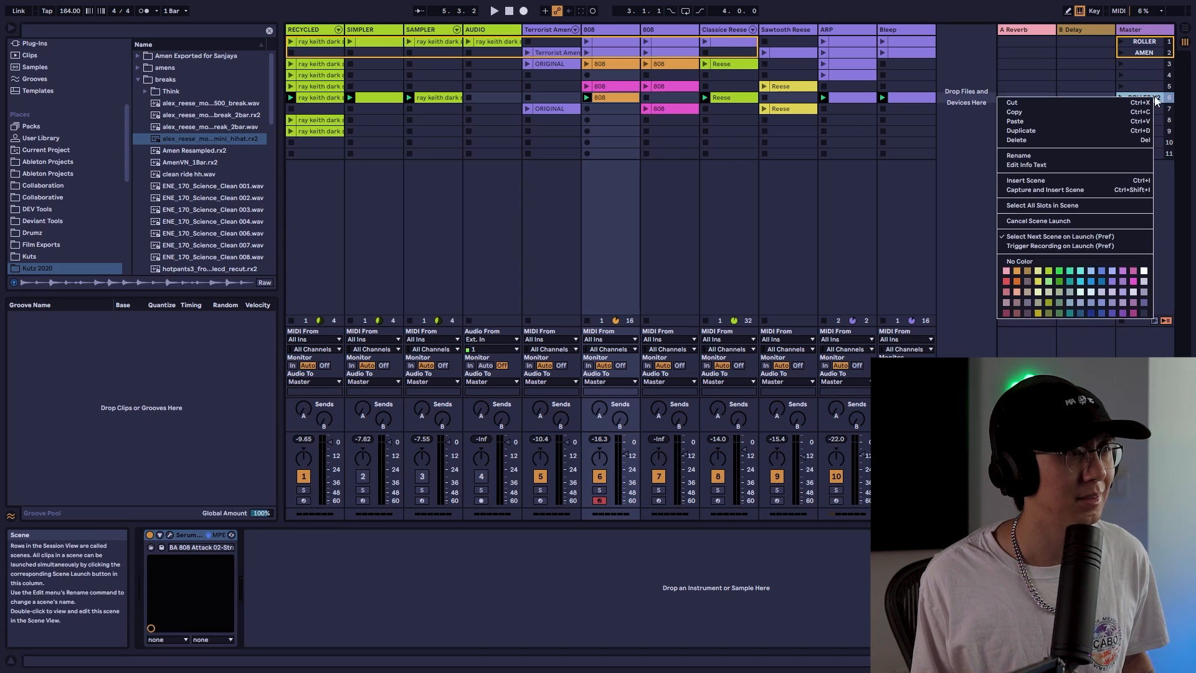
pyautogui.click(1067, 110)
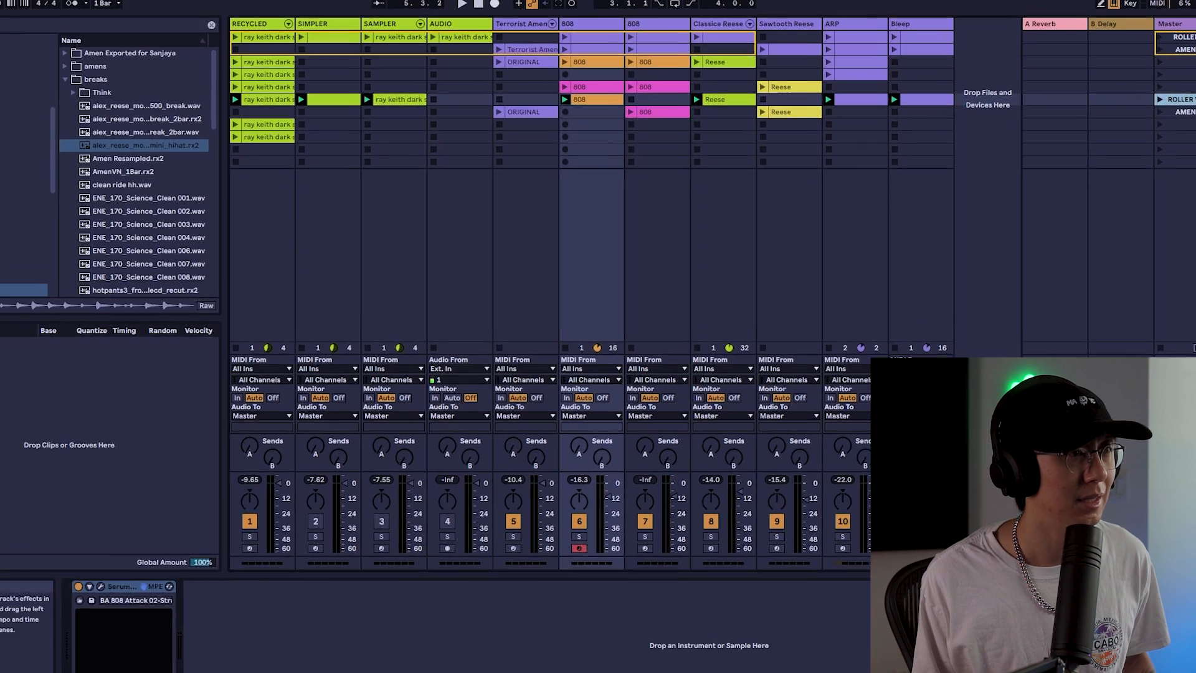
pyautogui.click(1185, 28)
pyautogui.click(468, 70)
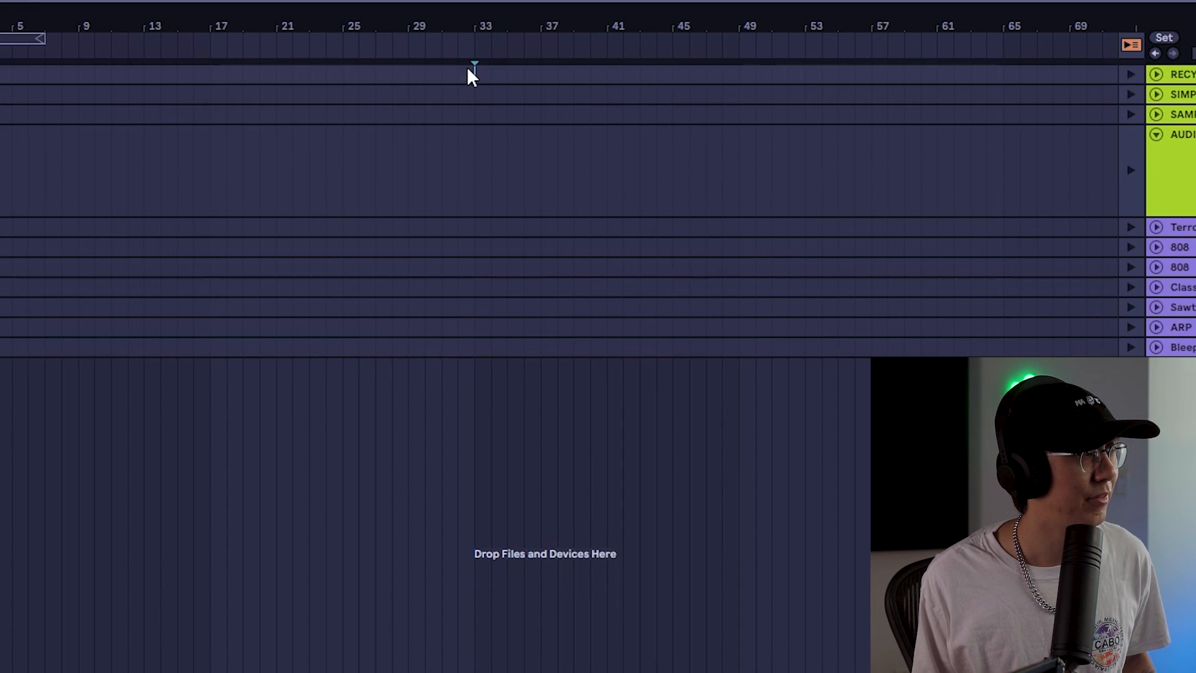
pyautogui.hotkey('ctrl', 'v')
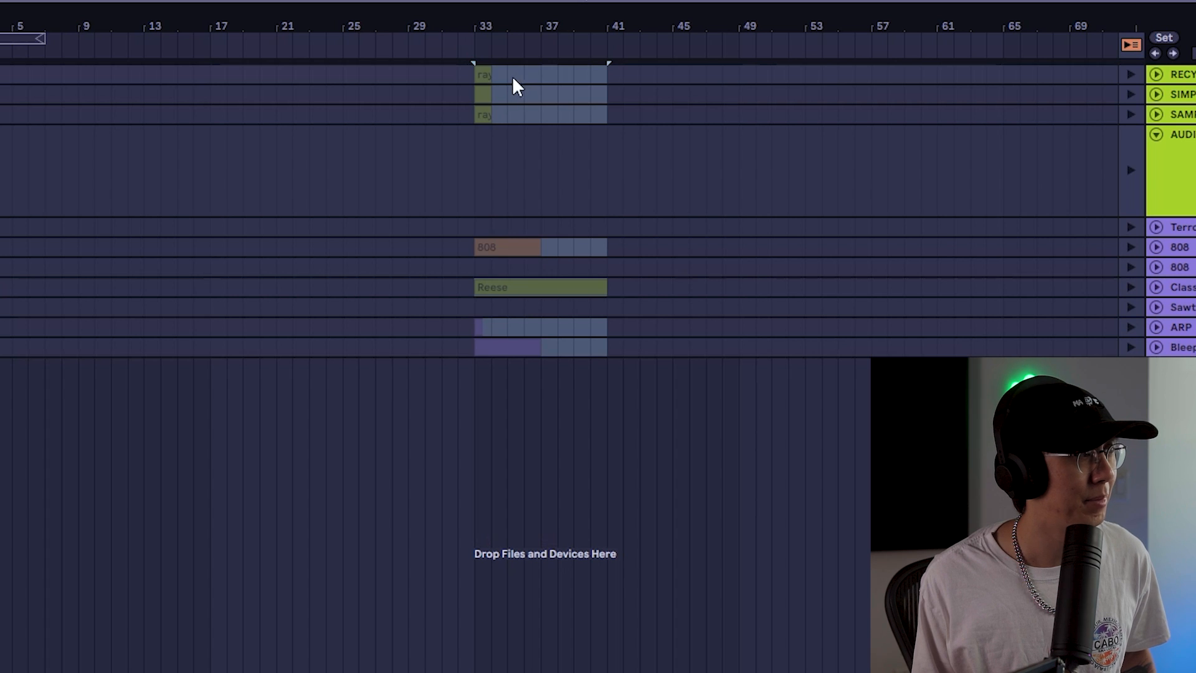
# Re-enable arrangement playback, extend the pasted break and 808 clips to fill bars 33 to 41, and play
pyautogui.click(1132, 46)
pyautogui.moveTo(488, 75); pyautogui.dragTo(608, 75)
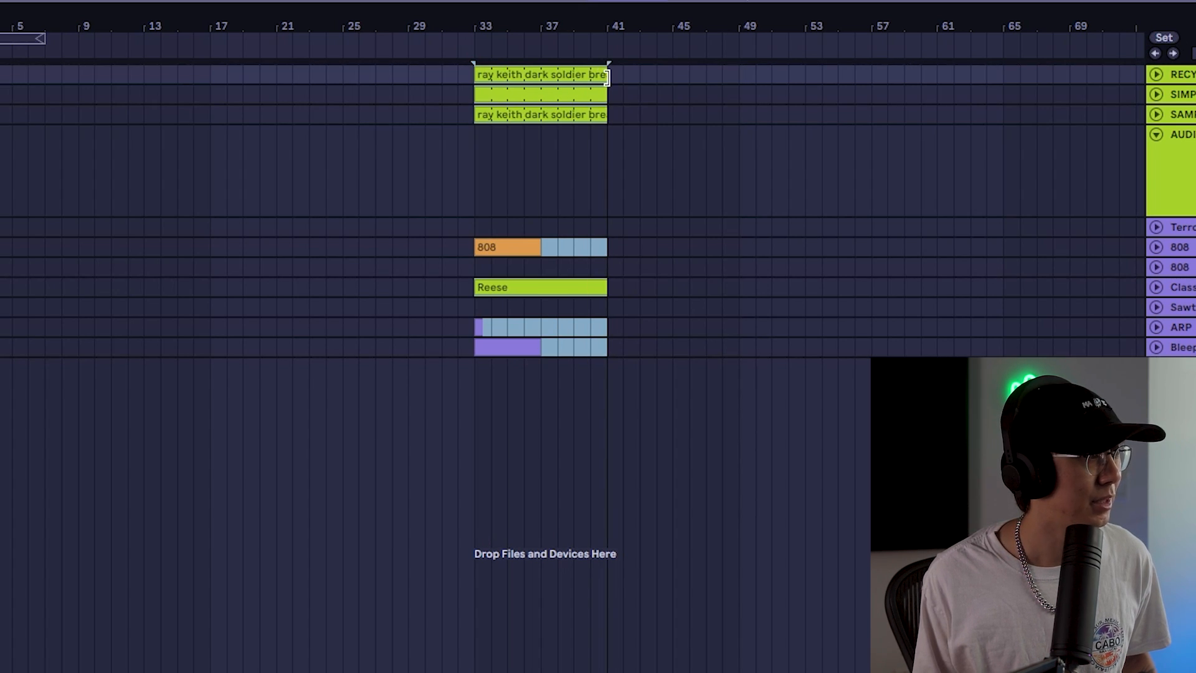
pyautogui.moveTo(533, 248); pyautogui.dragTo(608, 248)
pyautogui.click(553, 140)
pyautogui.press('space')
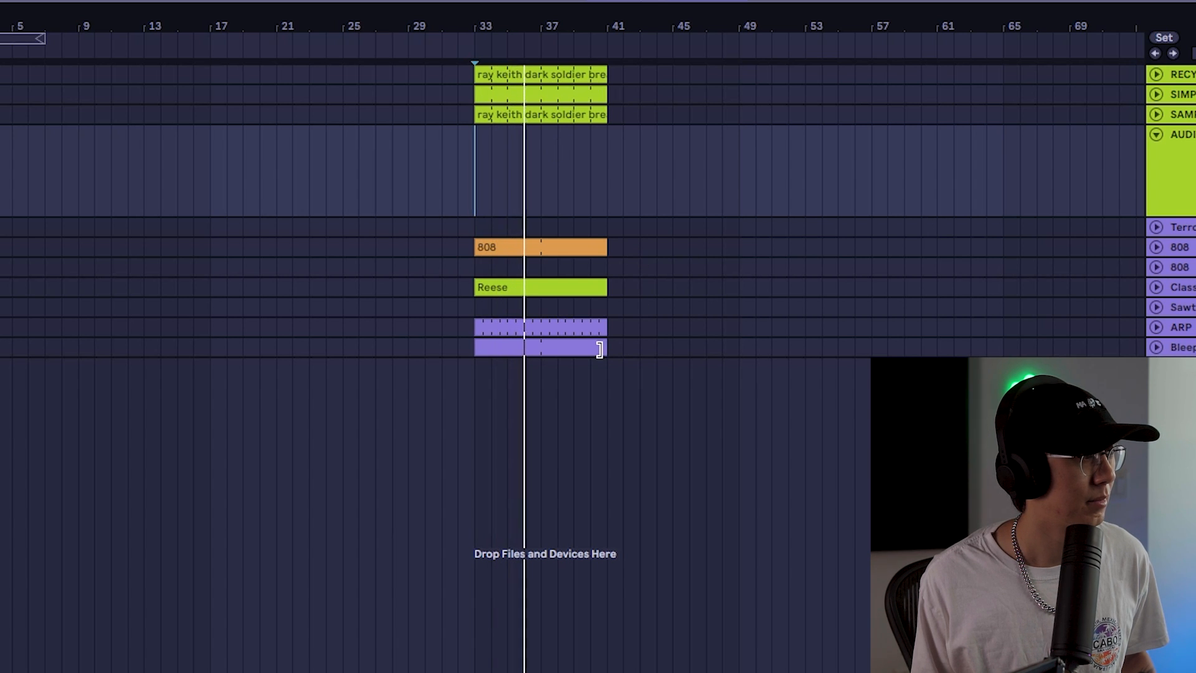
# Select all the pasted clips and extend them so they end at bar 45
pyautogui.click(566, 346)
pyautogui.hotkey('ctrl', 'a')
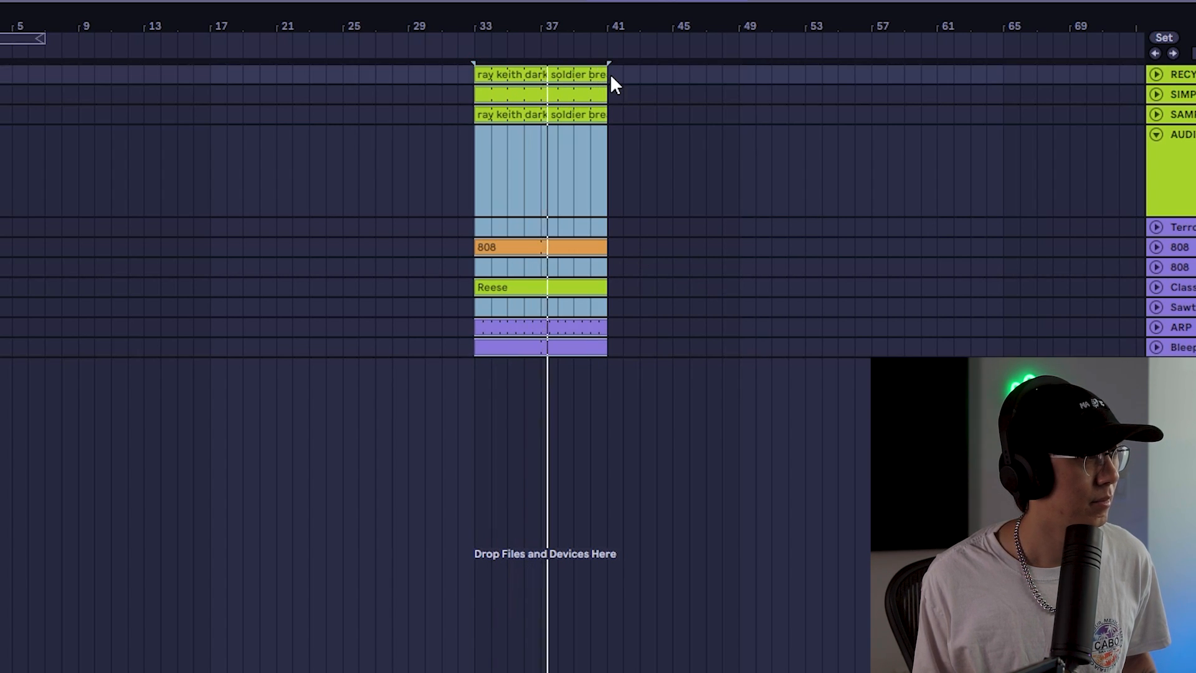
pyautogui.moveTo(608, 75); pyautogui.dragTo(675, 75)
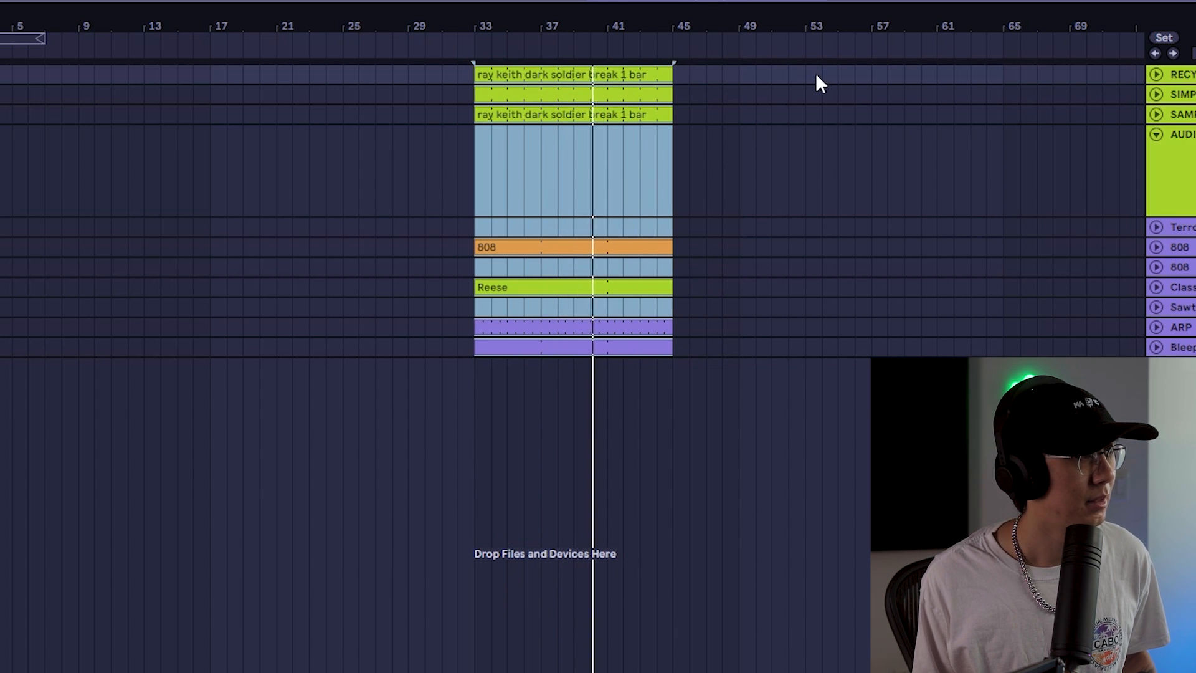
pyautogui.hotkey('ctrl', '4')
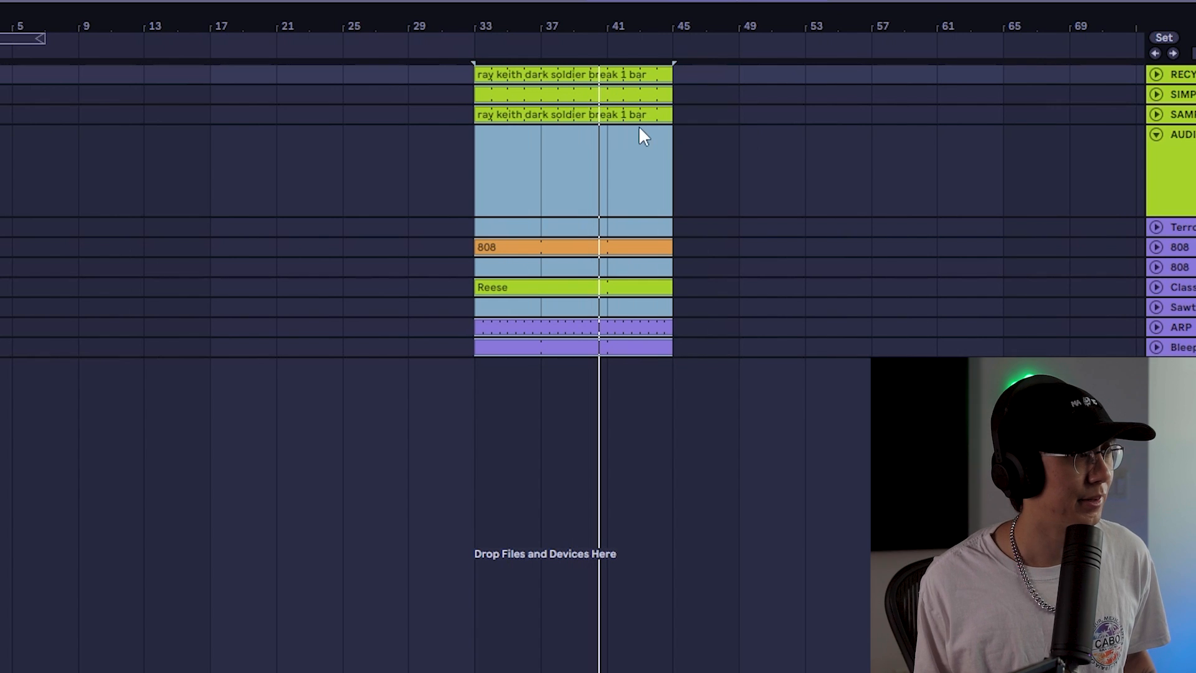
# Select the AMEN scene, paste at bar 45 of the Arrangement, and undo the paste
pyautogui.press('Tab')
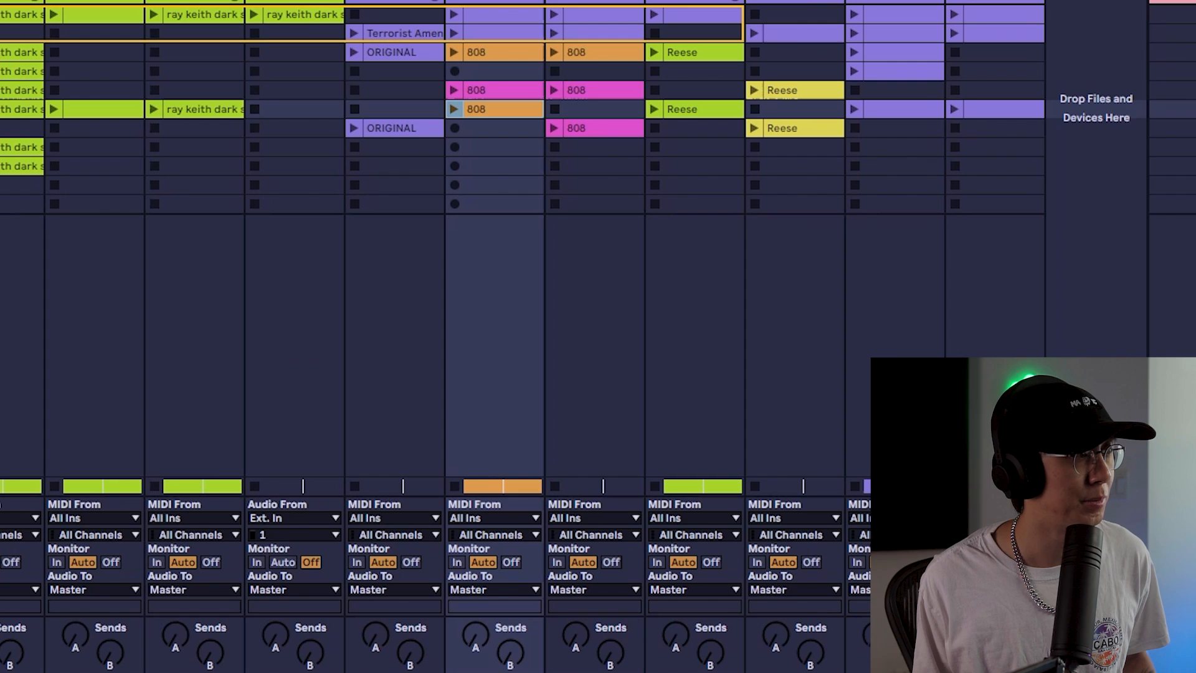
pyautogui.click(22, 128)
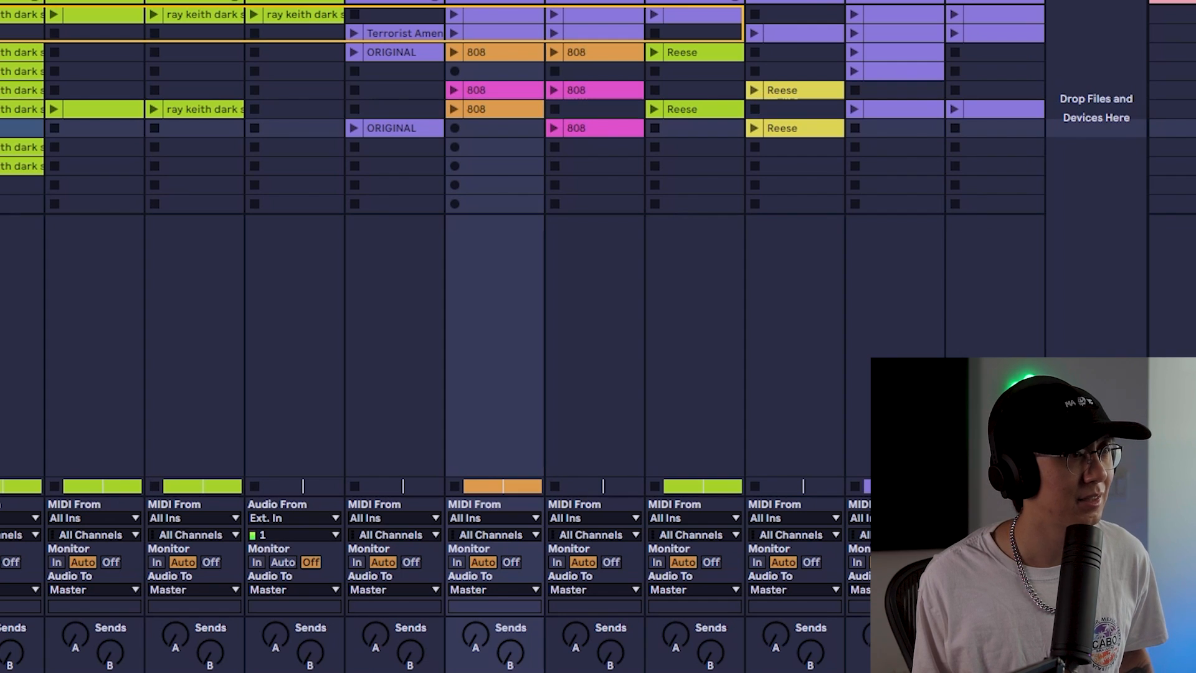
pyautogui.press('Tab')
pyautogui.click(678, 72)
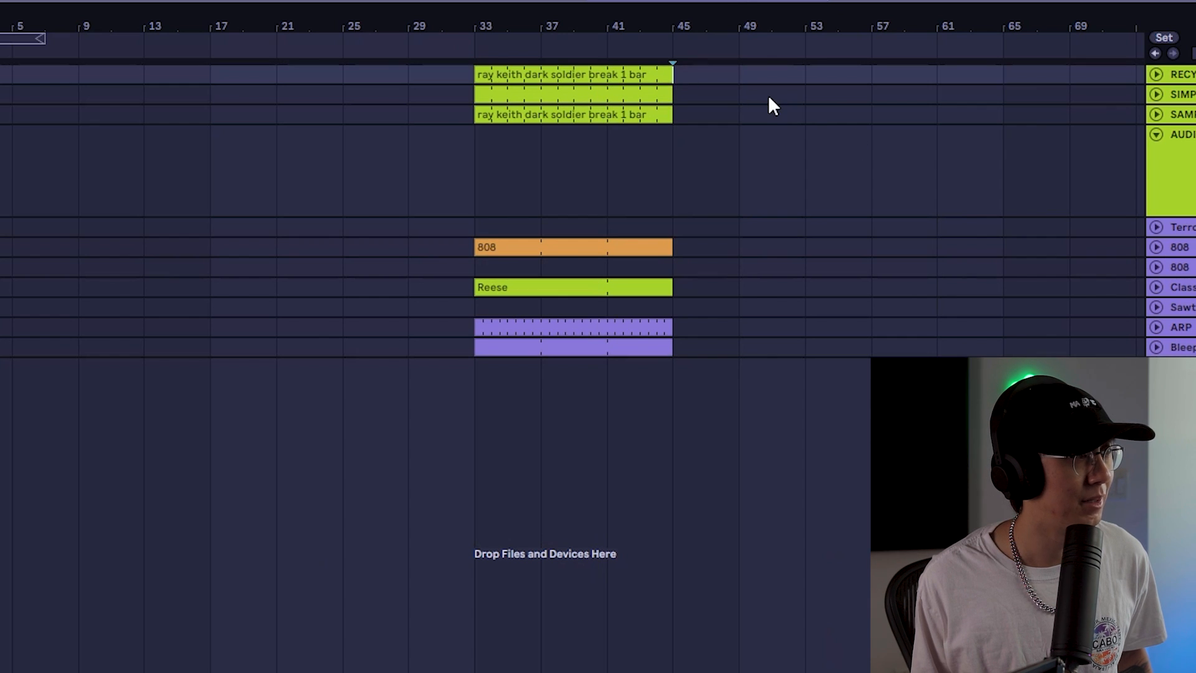
pyautogui.hotkey('ctrl', 'v')
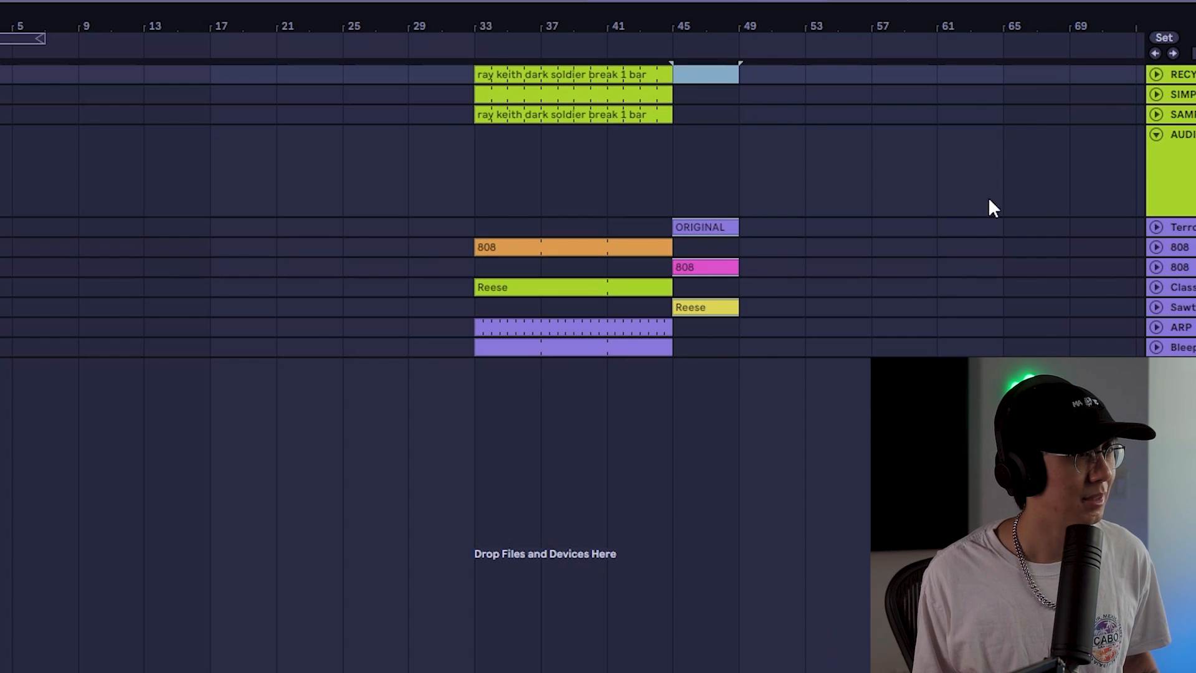
pyautogui.hotkey('ctrl', 'z')
# Copy the AMEN scene and paste it into the Arrangement at bar 45
pyautogui.press('Tab')
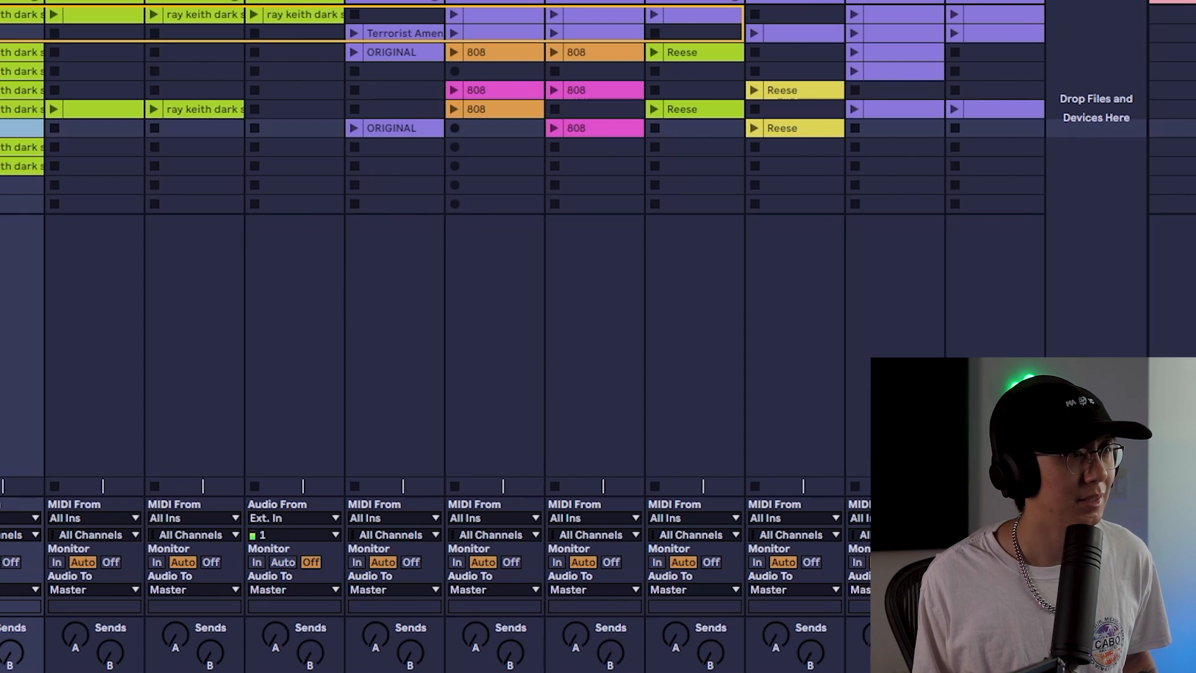
pyautogui.rightClick(1183, 130)
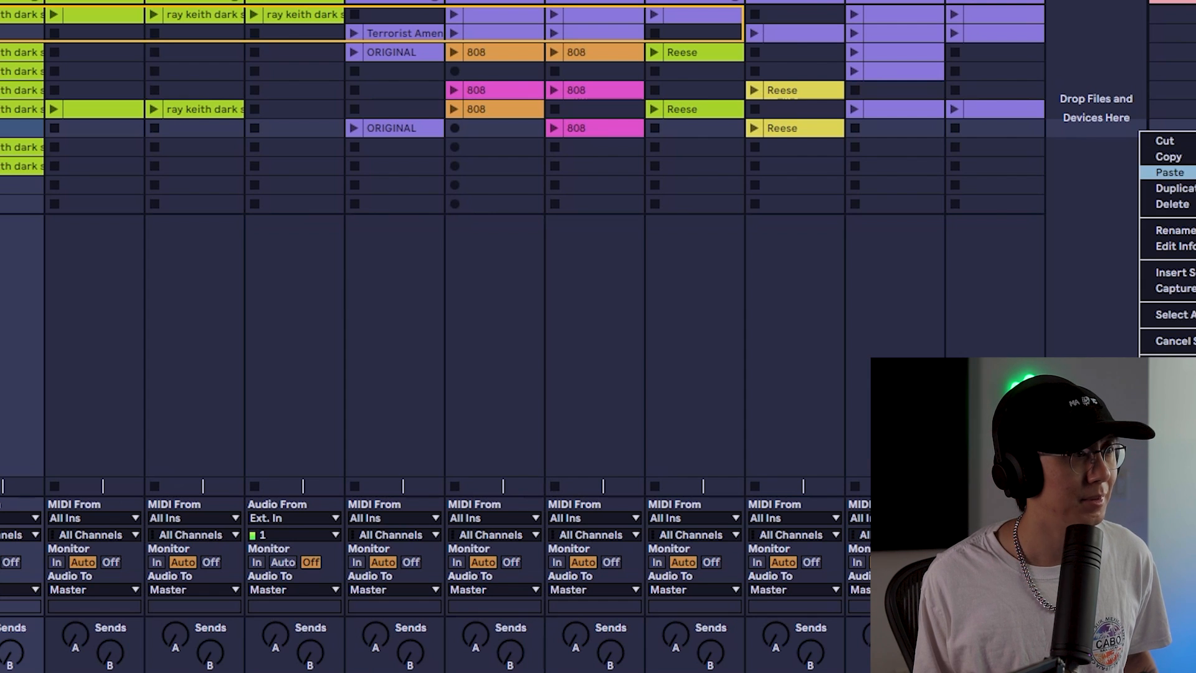
pyautogui.click(1174, 156)
pyautogui.press('Tab')
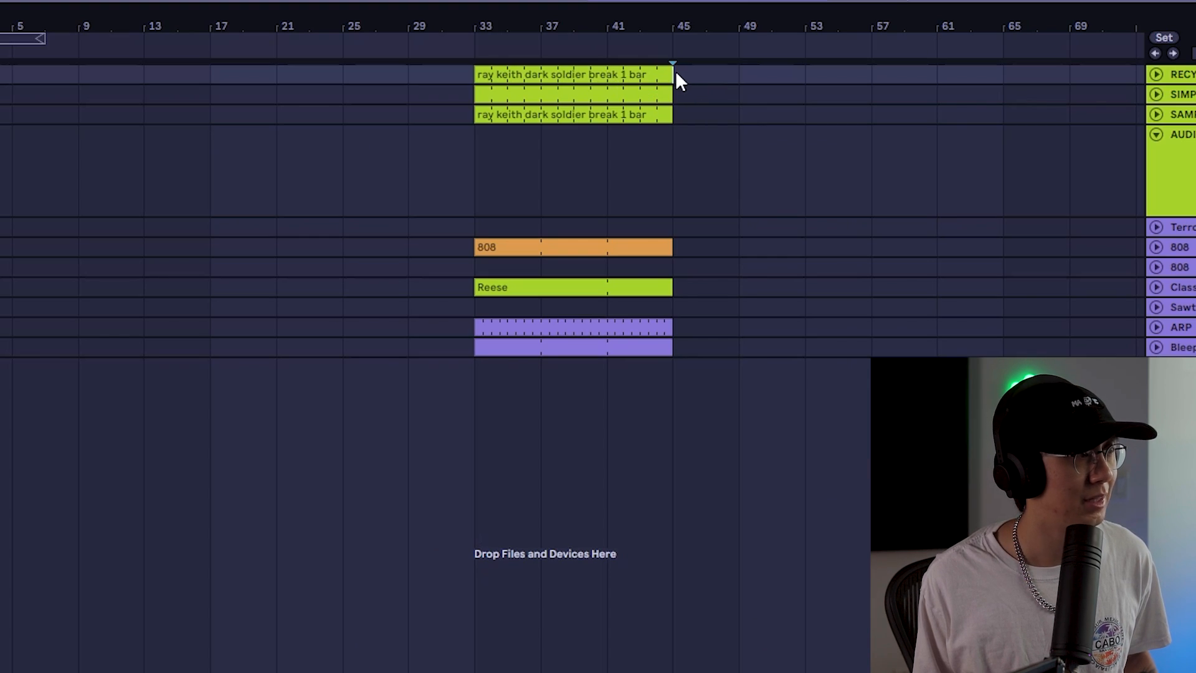
pyautogui.hotkey('ctrl', 'v')
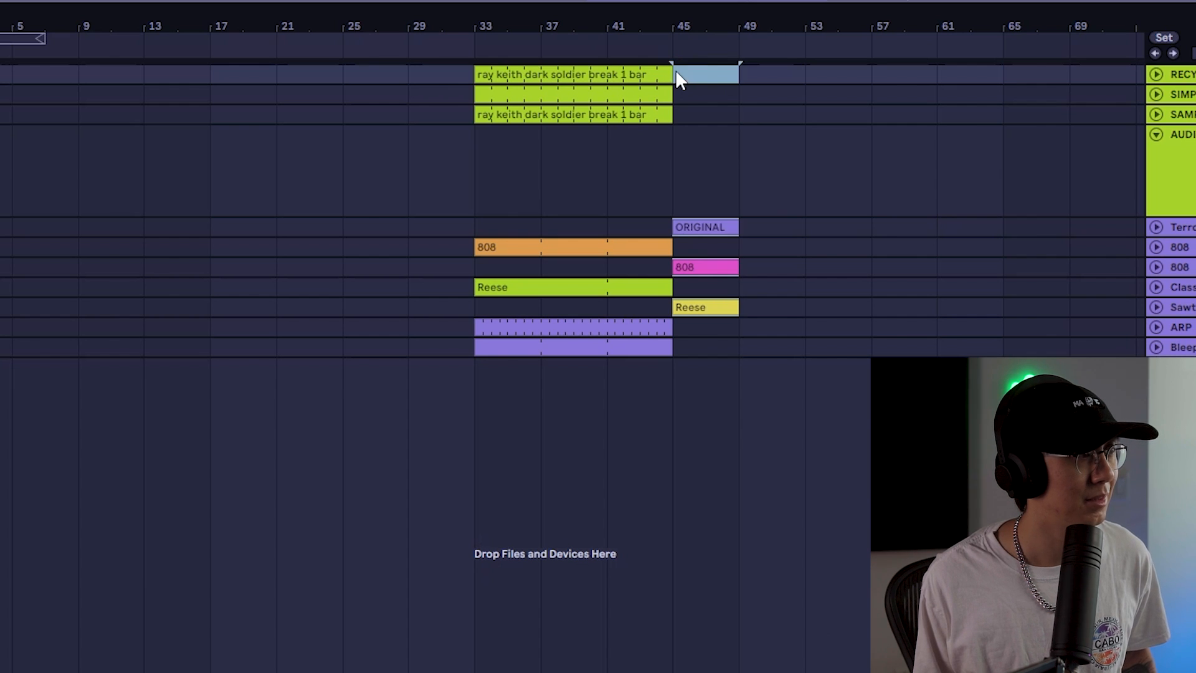
# Set the arrangement loop to cover bars 33 to 49
pyautogui.moveTo(471, 184); pyautogui.dragTo(726, 200)
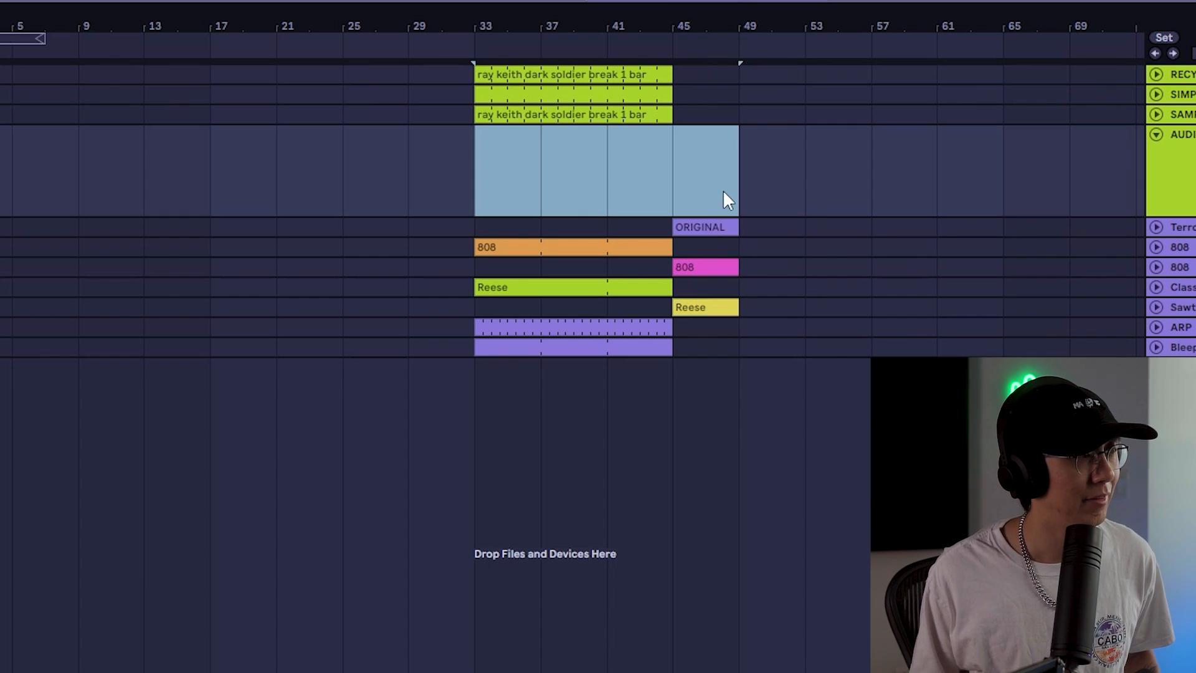
pyautogui.hotkey('ctrl', 'l')
pyautogui.click(472, 390)
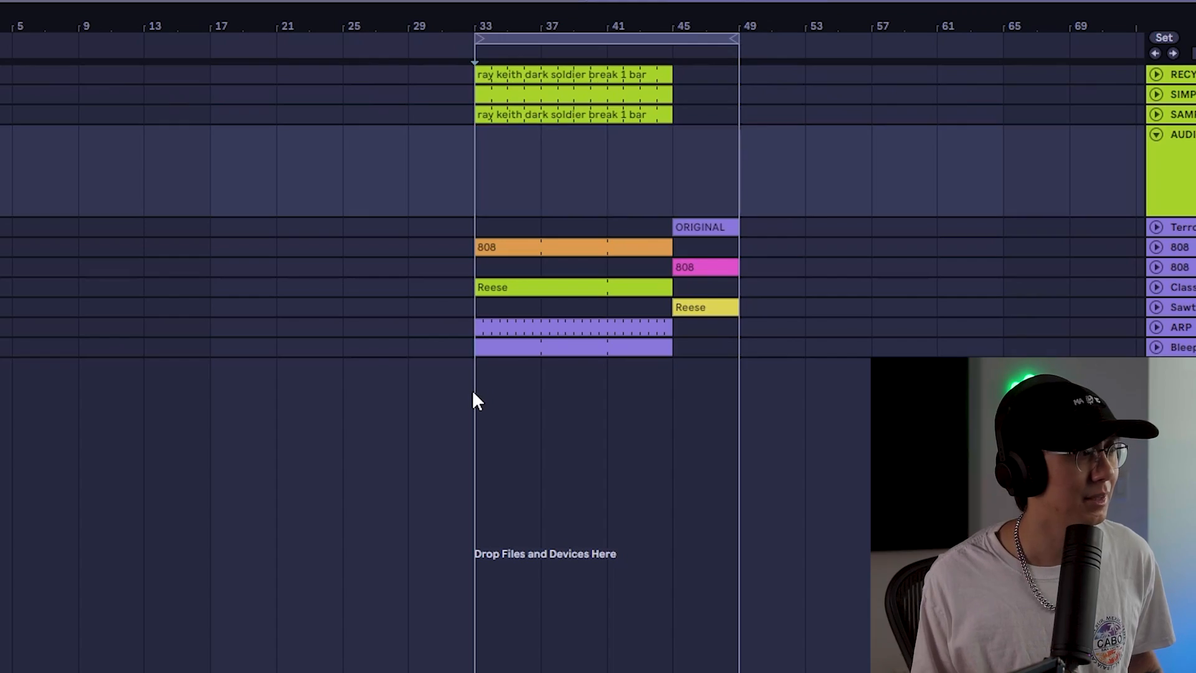